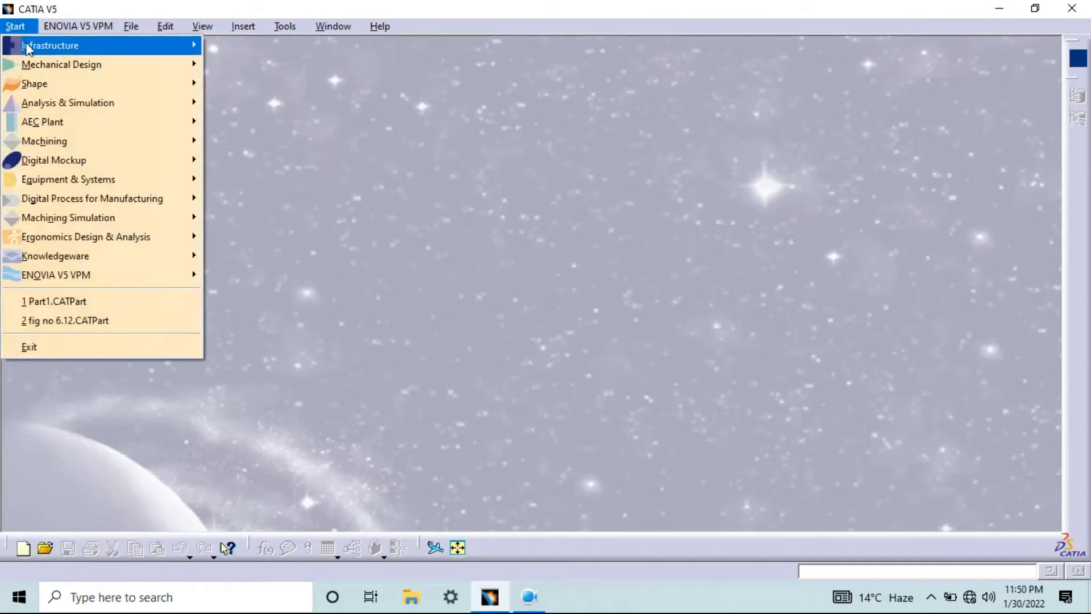
# Create a new part named Part1 in the Part Design workbench with hybrid design enabled
pyautogui.moveTo(36, 67)
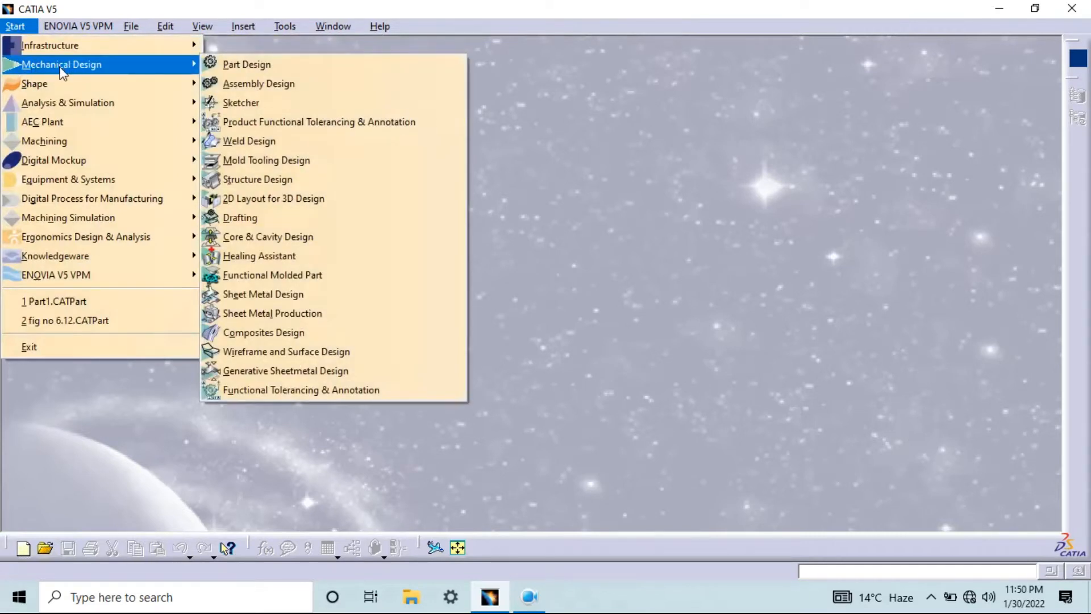
pyautogui.click(244, 66)
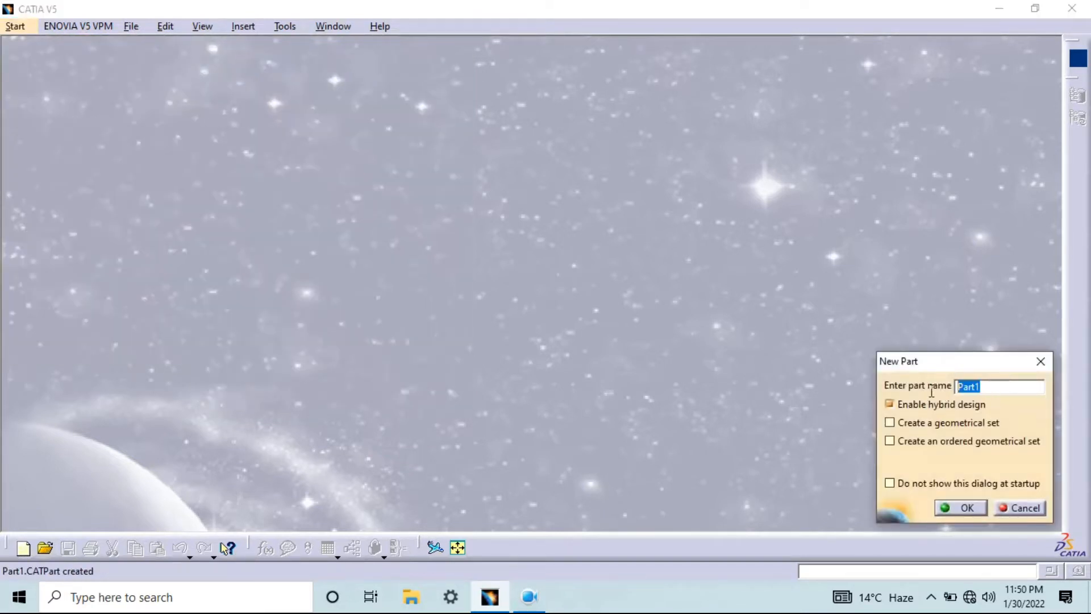
pyautogui.click(990, 388)
pyautogui.click(967, 509)
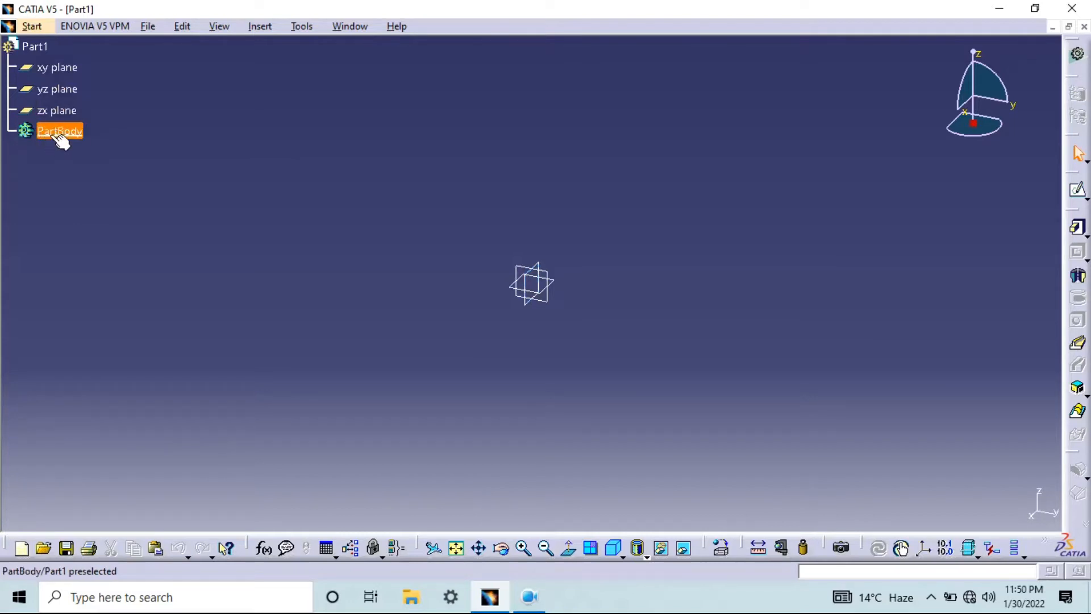
# Start a new sketch on the xy plane
pyautogui.click(555, 280)
pyautogui.click(553, 271)
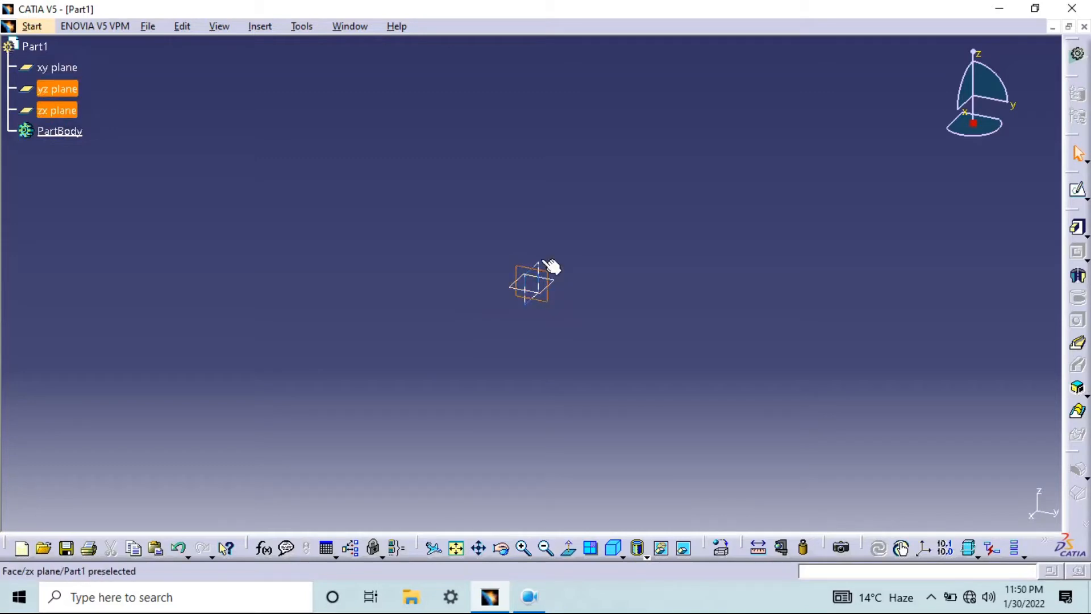
pyautogui.click(543, 263)
pyautogui.click(562, 285)
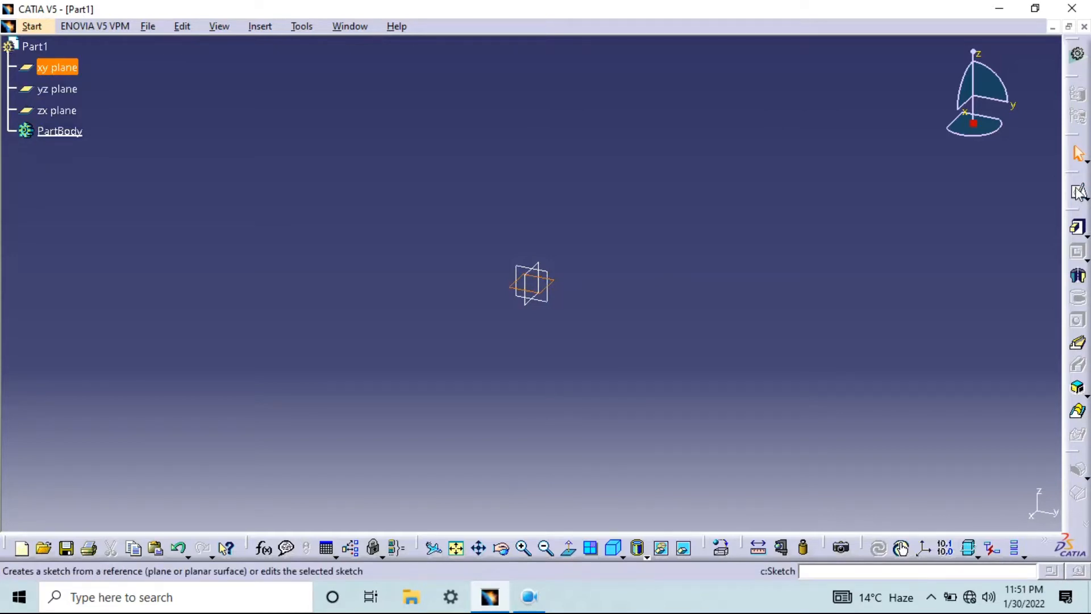
pyautogui.click(1078, 192)
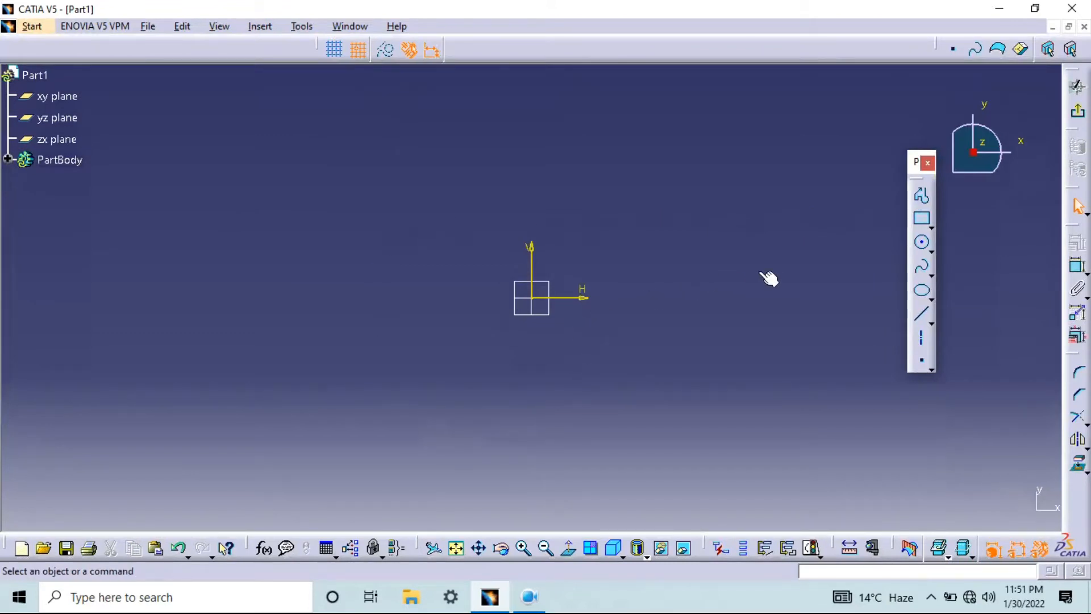
# Draw a closed profile of six straight segments and a closing tangent arc, starting at about H 70 mm, V 50 mm
pyautogui.click(923, 197)
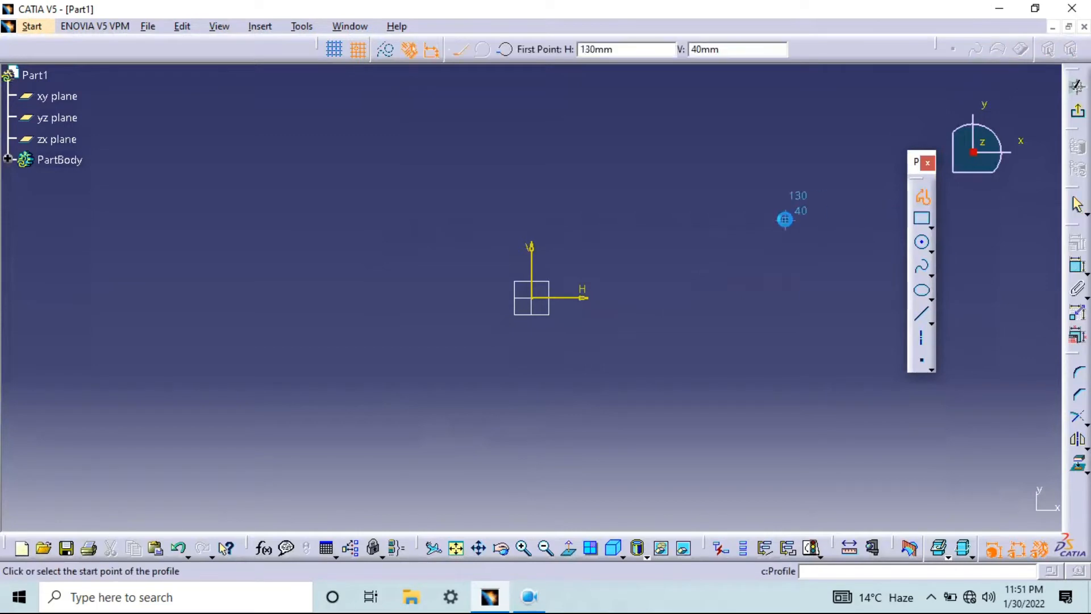
pyautogui.click(669, 200)
pyautogui.click(649, 296)
pyautogui.click(767, 297)
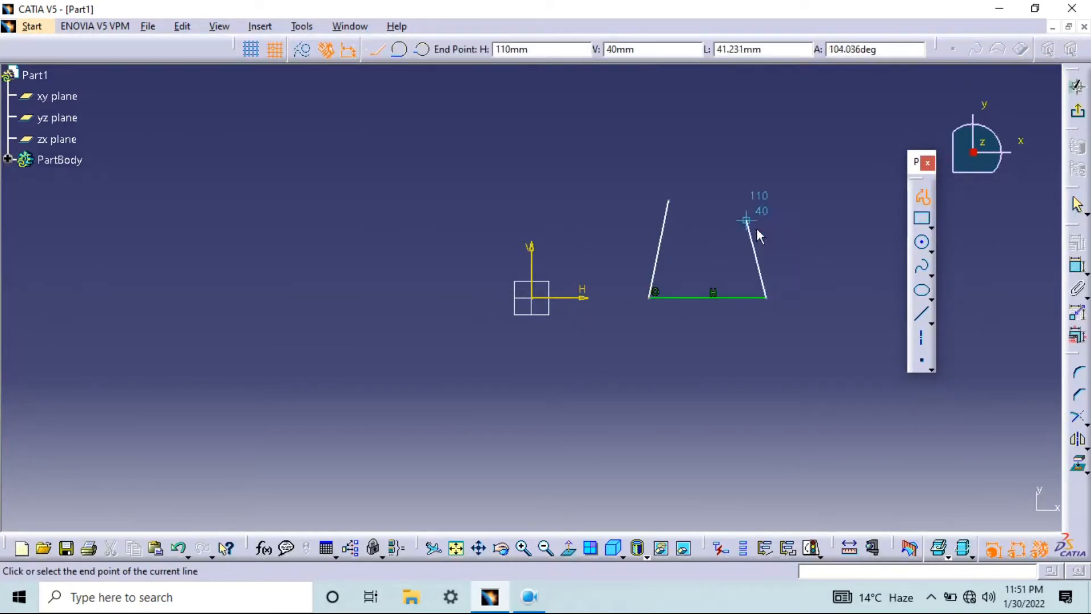
pyautogui.click(766, 200)
pyautogui.click(728, 259)
pyautogui.click(728, 200)
pyautogui.click(708, 122)
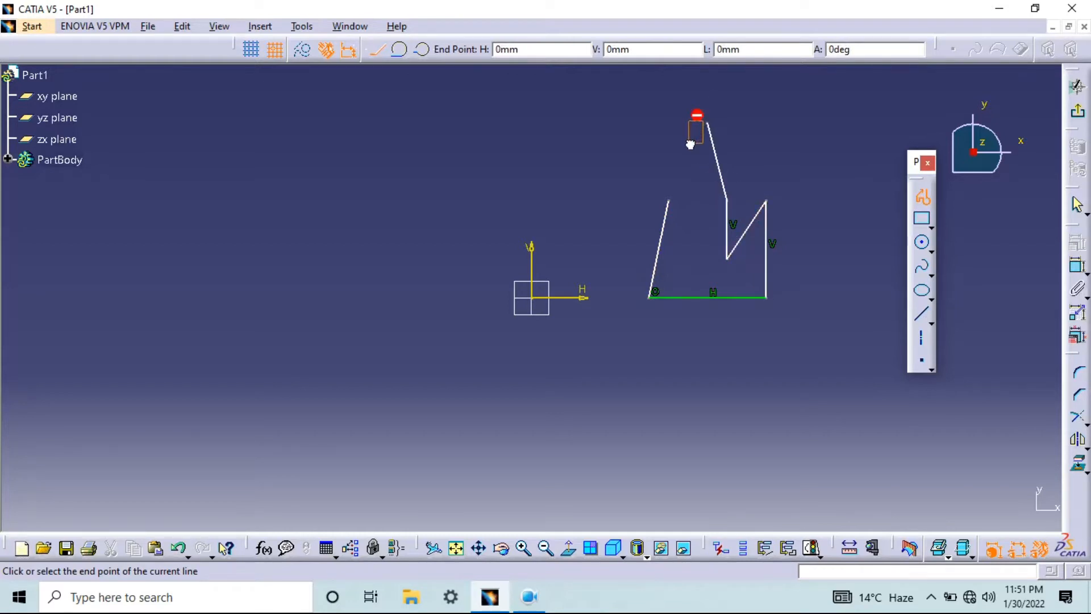
pyautogui.moveTo(687, 149)
pyautogui.mouseDown()
pyautogui.moveTo(685, 159)
pyautogui.moveTo(670, 150)
pyautogui.moveTo(669, 202)
pyautogui.mouseUp()
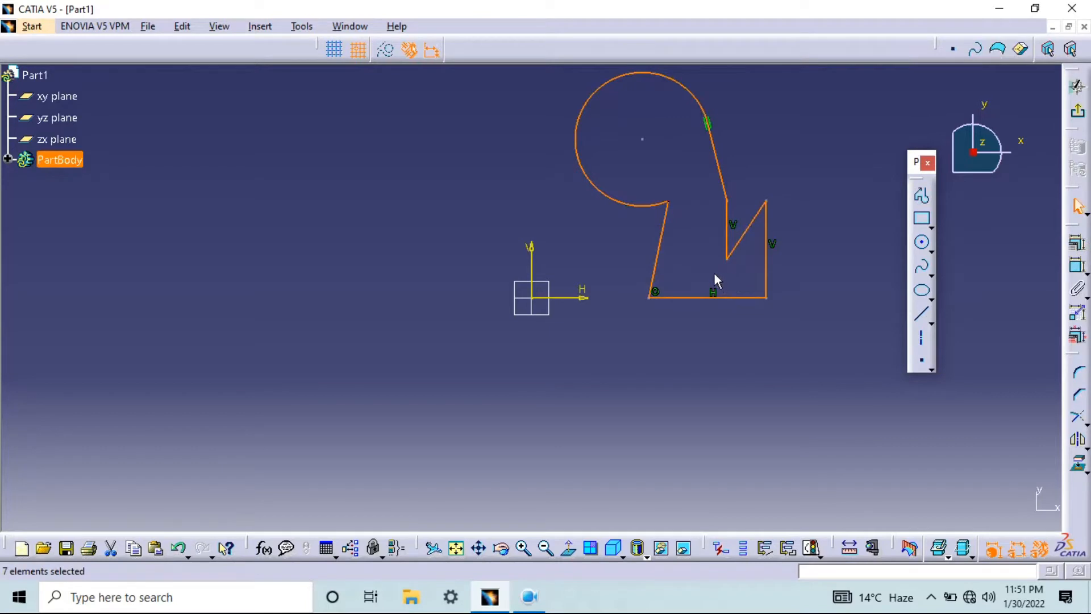
# Examine the closed profile sketch by panning, zooming and rotating the view
pyautogui.moveTo(715, 238)
pyautogui.mouseDown(button='middle')
pyautogui.moveTo(628, 312)
pyautogui.moveTo(522, 360)
pyautogui.moveTo(667, 268)
pyautogui.moveTo(643, 349)
pyautogui.moveTo(555, 319)
pyautogui.moveTo(556, 290)
pyautogui.mouseUp(button='middle')
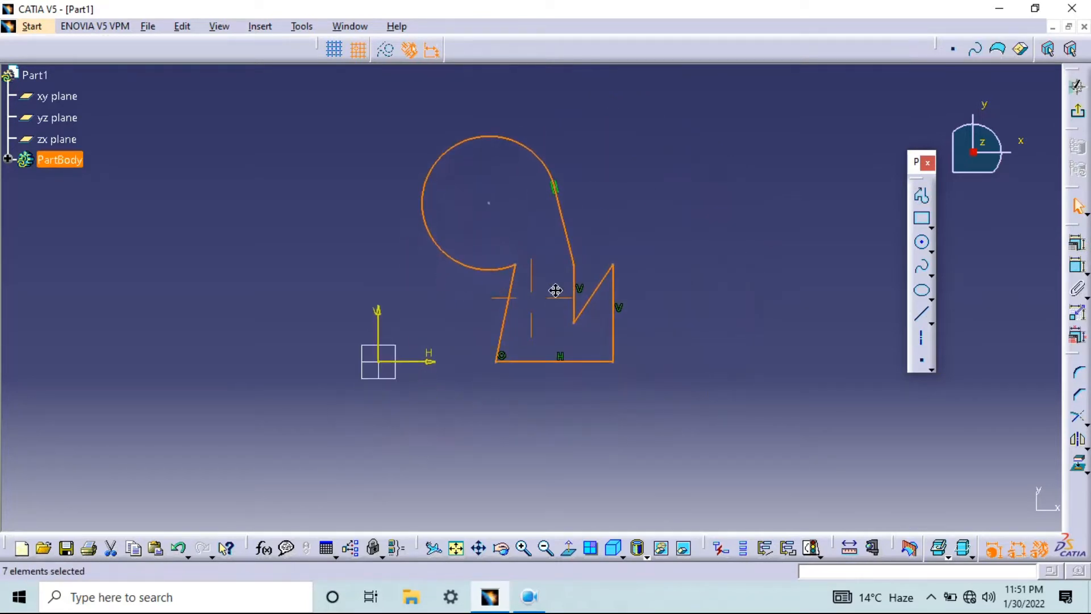
pyautogui.scroll(-3, 563, 288)
pyautogui.scroll(9, 564, 291)
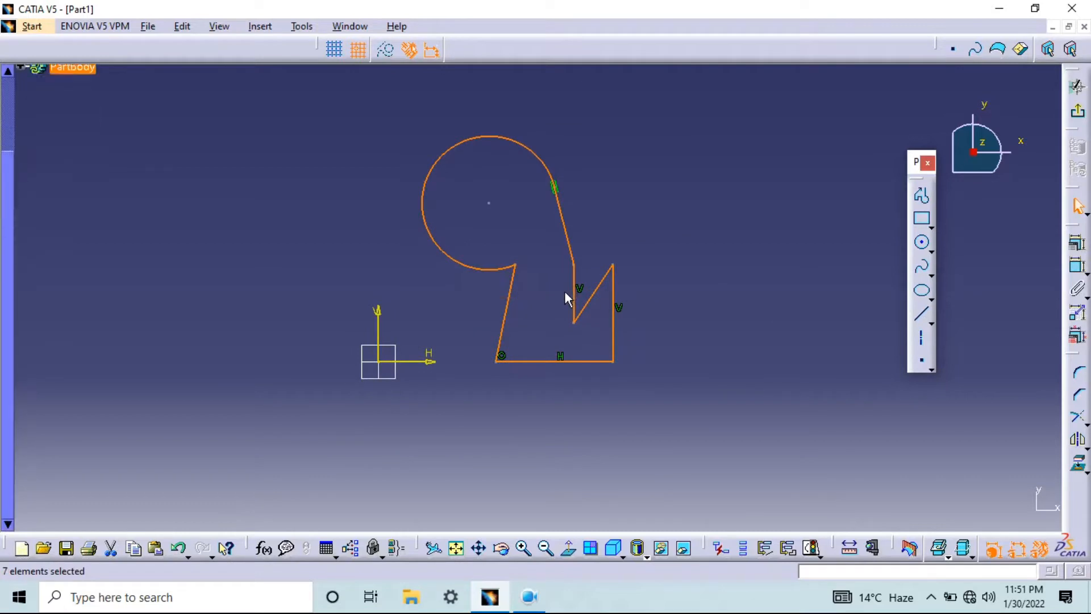
pyautogui.scroll(-5, 564, 285)
pyautogui.scroll(-2, 564, 285)
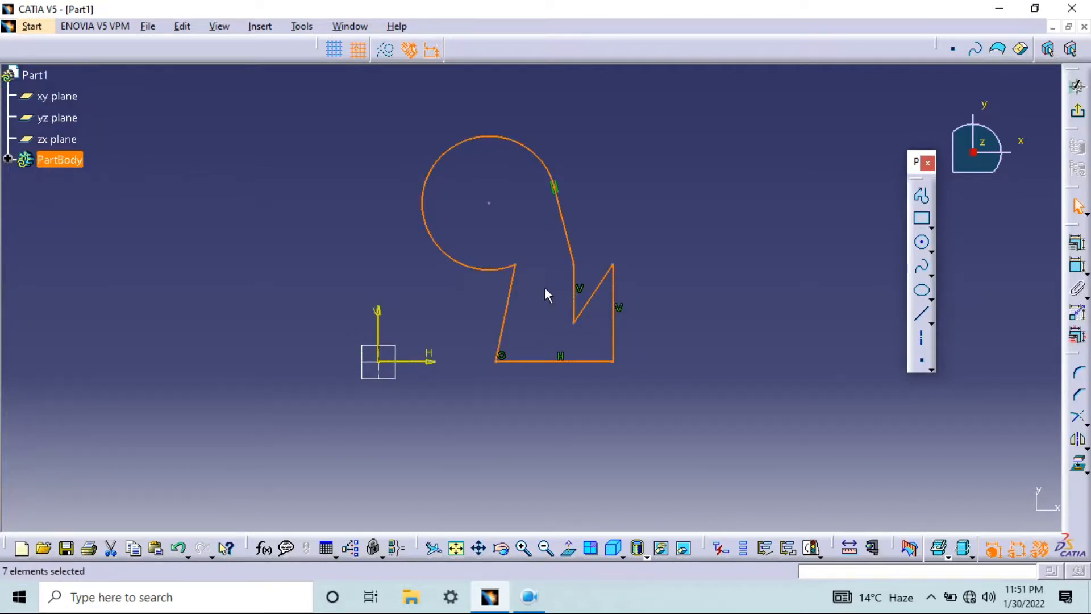
pyautogui.moveTo(540, 288)
pyautogui.mouseDown(button='middle')
pyautogui.moveTo(582, 316)
pyautogui.moveTo(557, 268)
pyautogui.moveTo(594, 240)
pyautogui.moveTo(581, 312)
pyautogui.moveTo(552, 294)
pyautogui.moveTo(533, 316)
pyautogui.moveTo(563, 277)
pyautogui.moveTo(556, 302)
pyautogui.mouseUp(button='middle')
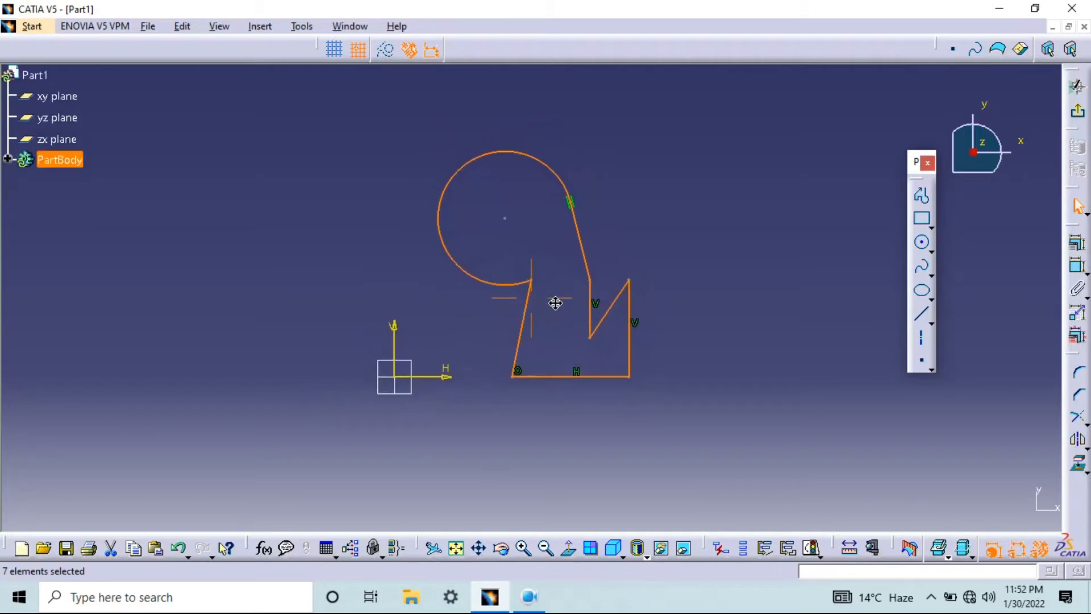
pyautogui.moveTo(555, 303)
pyautogui.mouseDown(button='middle')
pyautogui.moveTo(563, 404)
pyautogui.moveTo(534, 269)
pyautogui.moveTo(558, 370)
pyautogui.moveTo(562, 233)
pyautogui.mouseUp(button='middle')
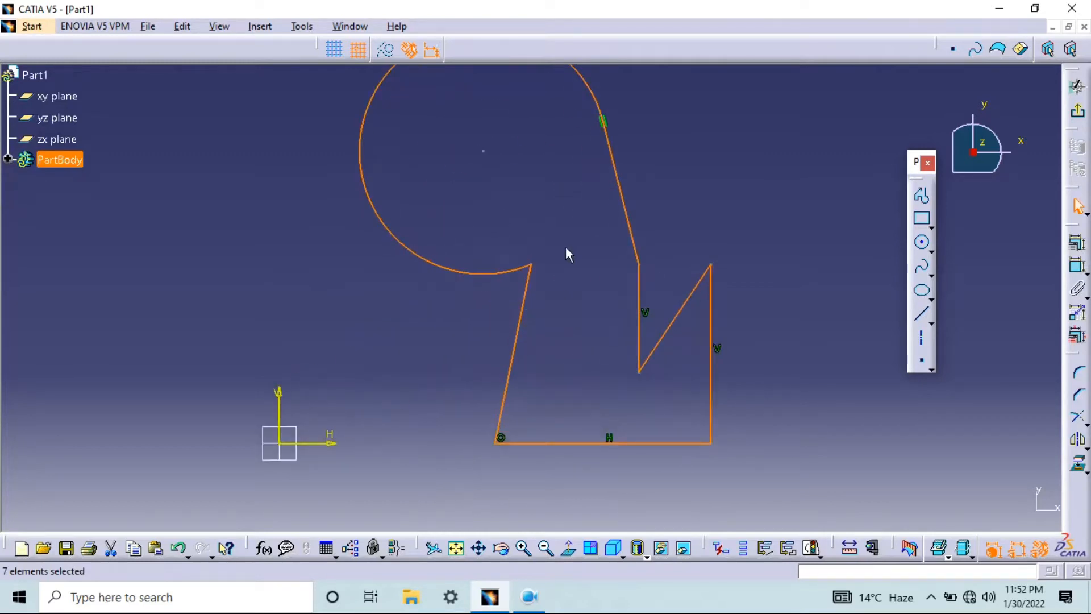
pyautogui.moveTo(566, 296)
pyautogui.mouseDown(button='middle')
pyautogui.moveTo(545, 313)
pyautogui.moveTo(566, 305)
pyautogui.mouseUp(button='middle')
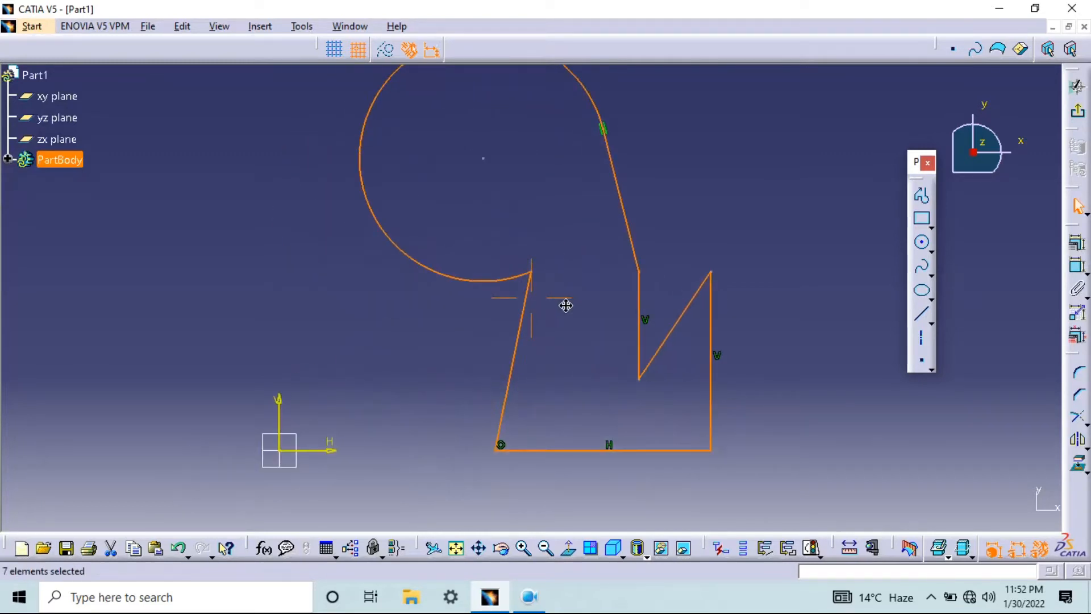
pyautogui.moveTo(565, 305)
pyautogui.mouseDown(button='middle')
pyautogui.moveTo(587, 393)
pyautogui.moveTo(578, 254)
pyautogui.moveTo(597, 365)
pyautogui.moveTo(577, 290)
pyautogui.moveTo(558, 456)
pyautogui.moveTo(558, 353)
pyautogui.moveTo(539, 431)
pyautogui.moveTo(515, 280)
pyautogui.moveTo(573, 349)
pyautogui.moveTo(551, 312)
pyautogui.moveTo(588, 424)
pyautogui.moveTo(572, 309)
pyautogui.moveTo(574, 328)
pyautogui.moveTo(555, 324)
pyautogui.moveTo(601, 351)
pyautogui.moveTo(554, 314)
pyautogui.moveTo(565, 317)
pyautogui.moveTo(459, 262)
pyautogui.moveTo(556, 121)
pyautogui.moveTo(402, 320)
pyautogui.moveTo(624, 152)
pyautogui.moveTo(490, 148)
pyautogui.moveTo(591, 348)
pyautogui.moveTo(638, 108)
pyautogui.moveTo(540, 170)
pyautogui.moveTo(531, 232)
pyautogui.mouseUp(button='middle')
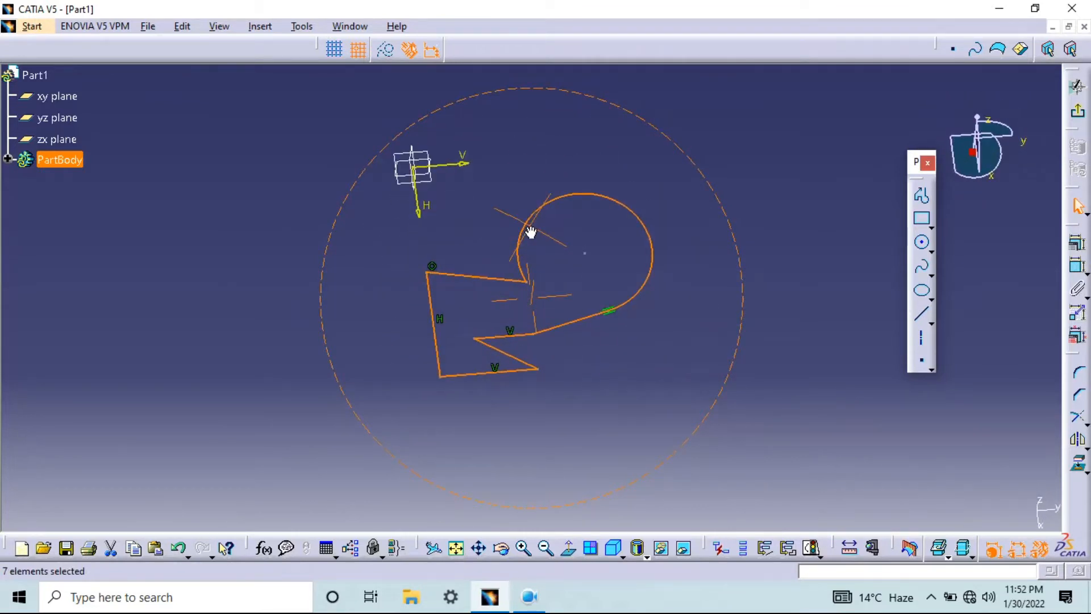
pyautogui.moveTo(530, 232)
pyautogui.mouseDown(button='middle')
pyautogui.moveTo(541, 321)
pyautogui.moveTo(516, 122)
pyautogui.moveTo(537, 284)
pyautogui.moveTo(534, 151)
pyautogui.moveTo(536, 262)
pyautogui.mouseUp(button='middle')
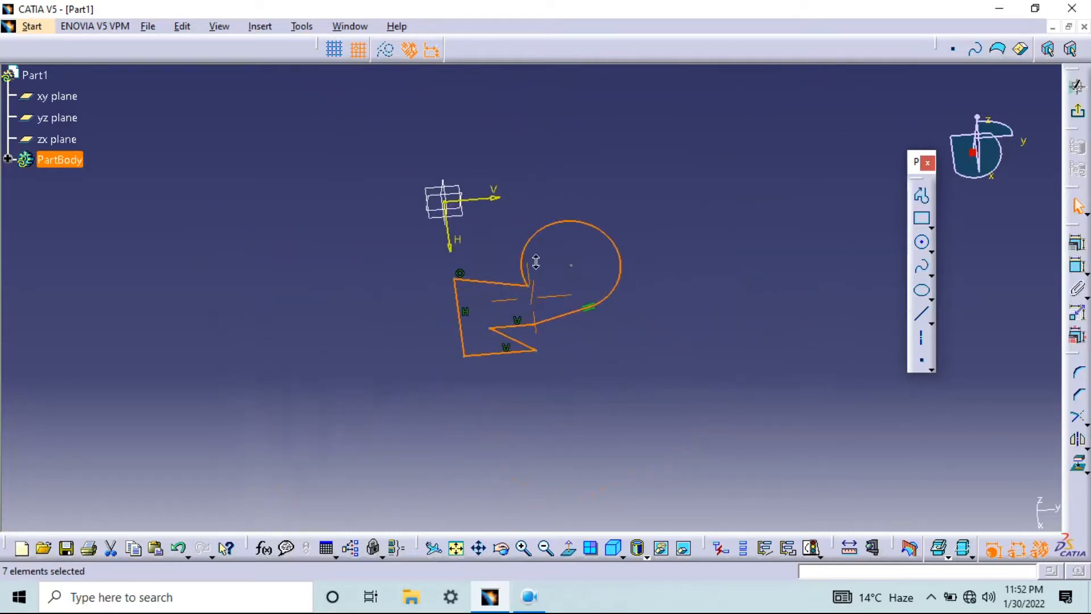
pyautogui.scroll(-1, 537, 260)
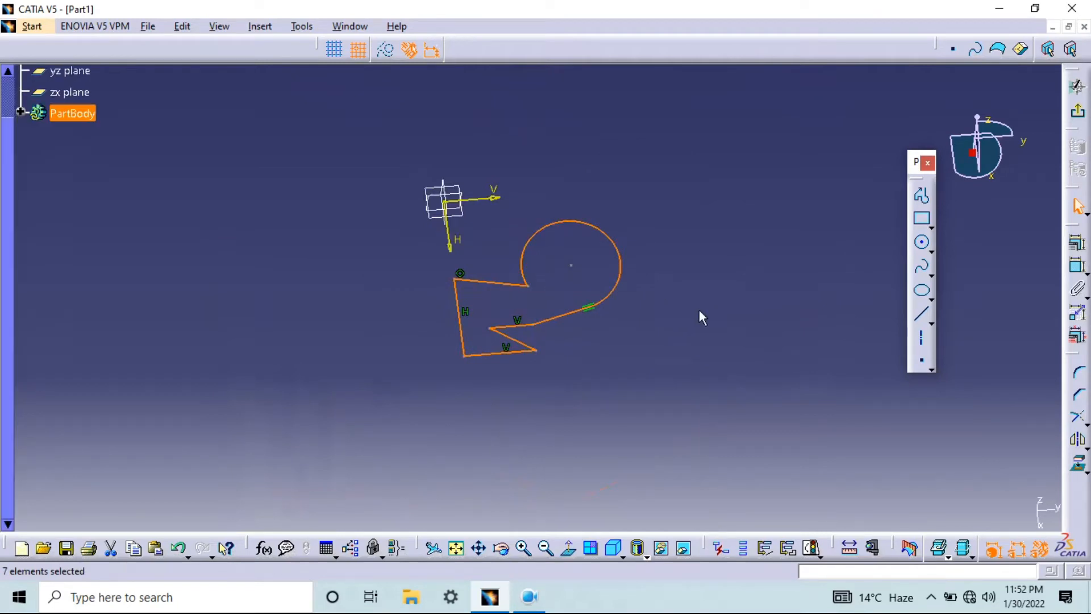
# Exit the sketch and pad the closed profile to a length of 50 mm
pyautogui.click(1079, 115)
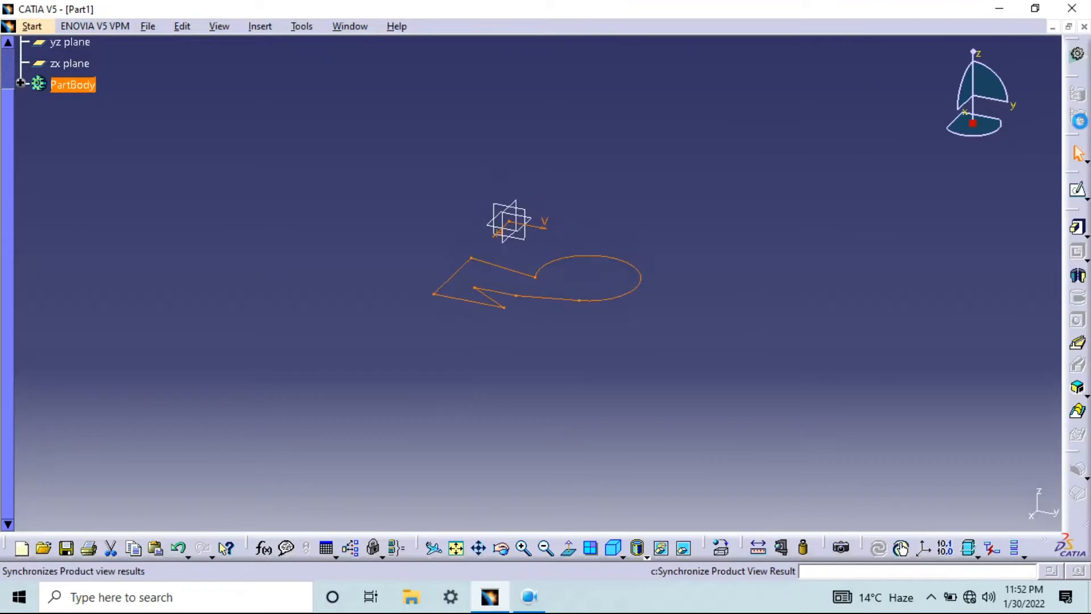
pyautogui.click(1077, 230)
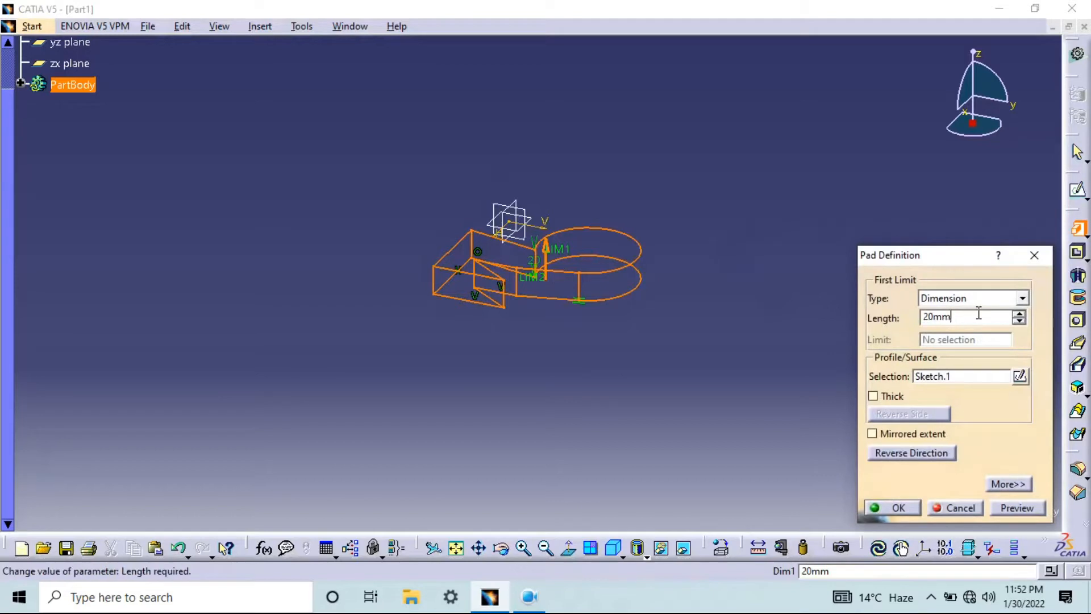
pyautogui.write('50')
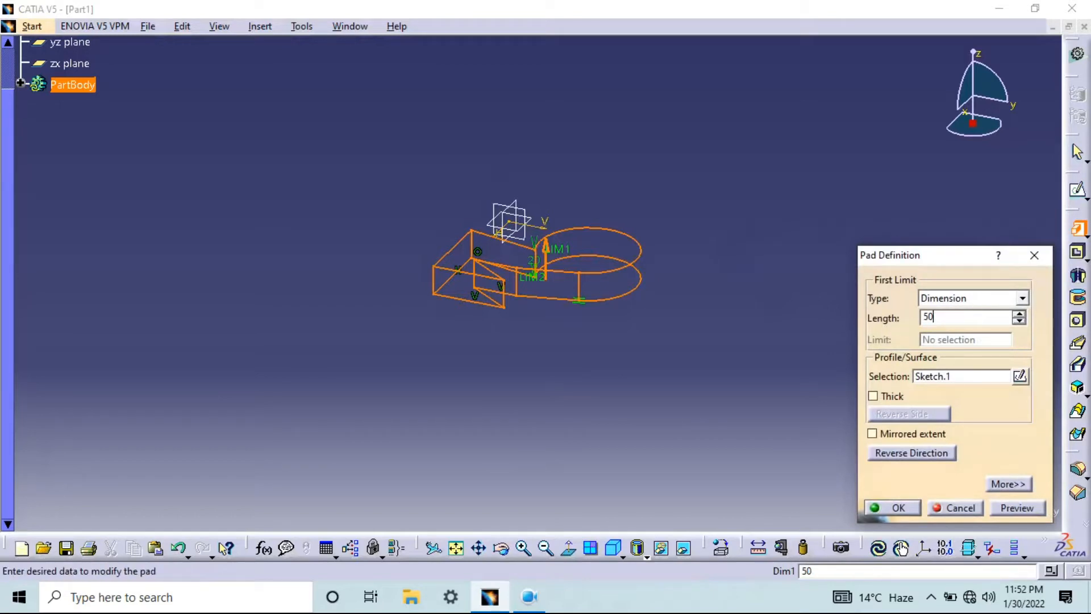
pyautogui.click(999, 511)
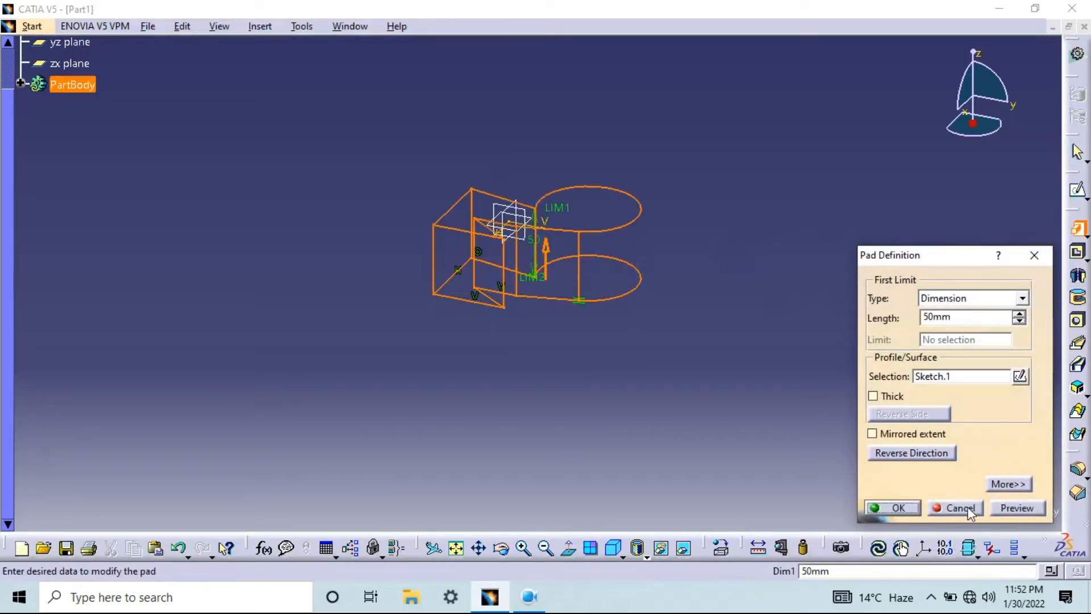
pyautogui.click(891, 508)
pyautogui.moveTo(570, 299); pyautogui.dragTo(639, 373, button='middle')
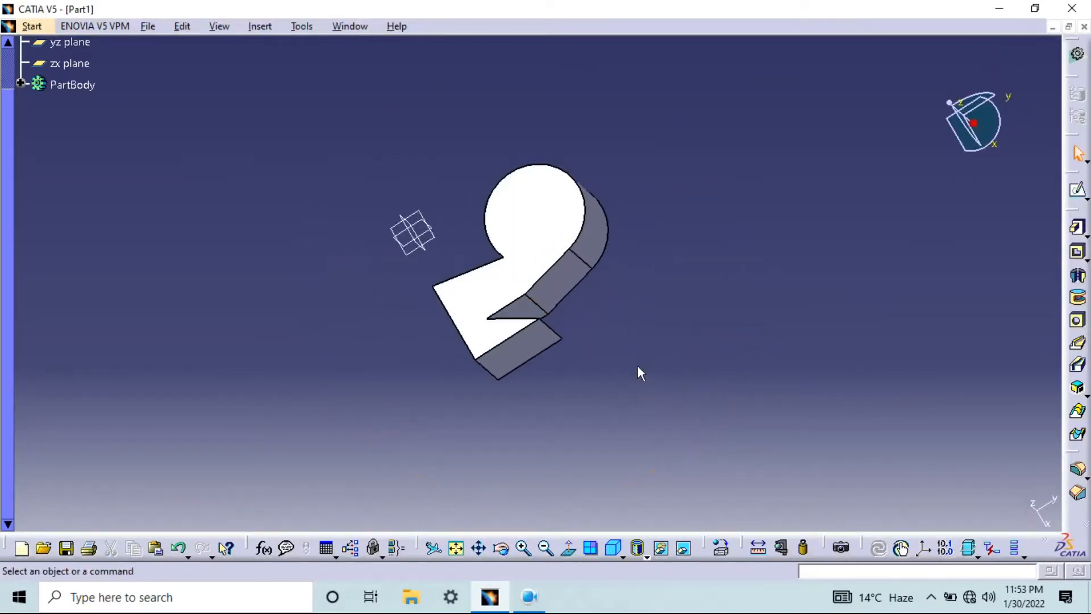
# Close the padded part without saving the changes
pyautogui.click(1083, 27)
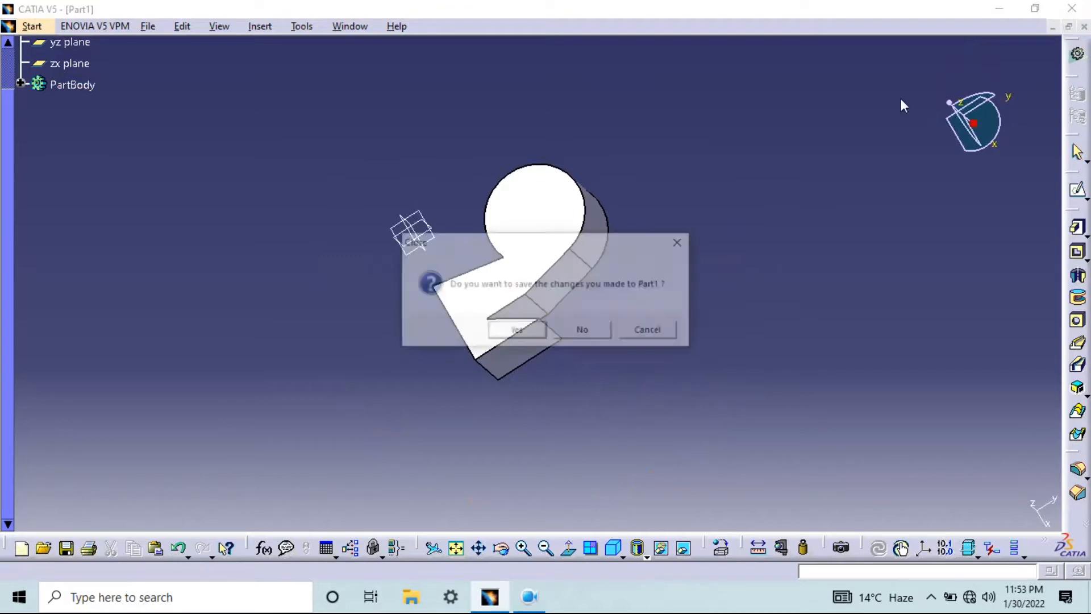
pyautogui.click(585, 332)
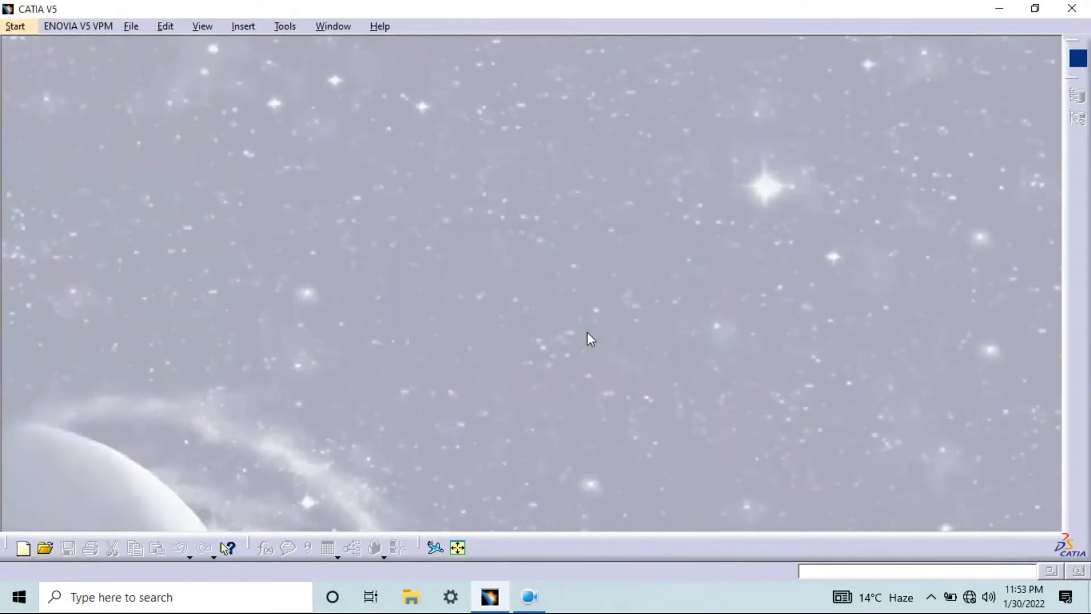
pyautogui.click(529, 596)
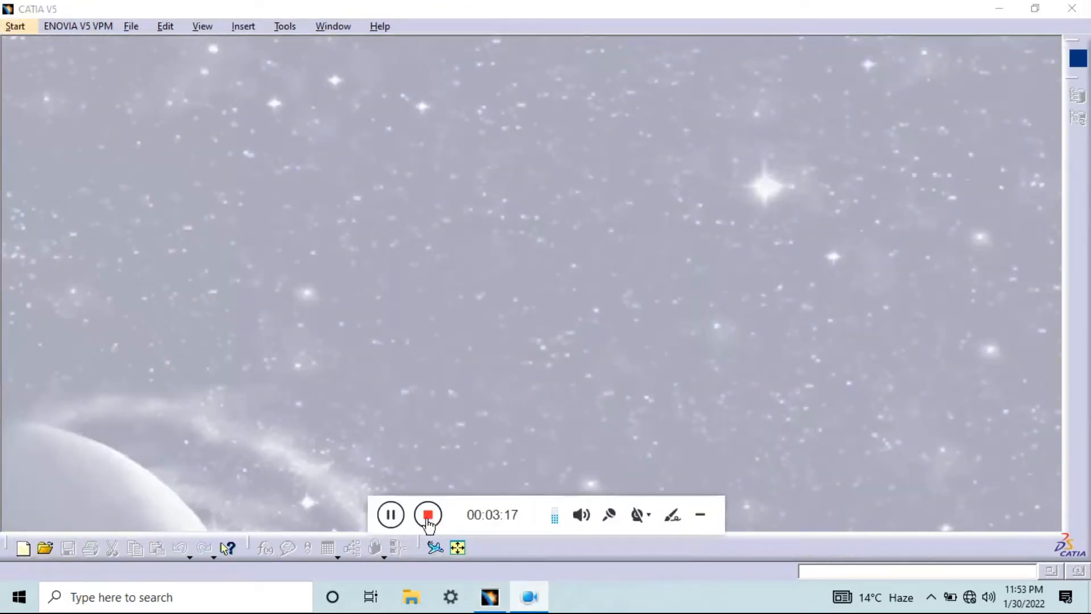
pyautogui.click(428, 514)
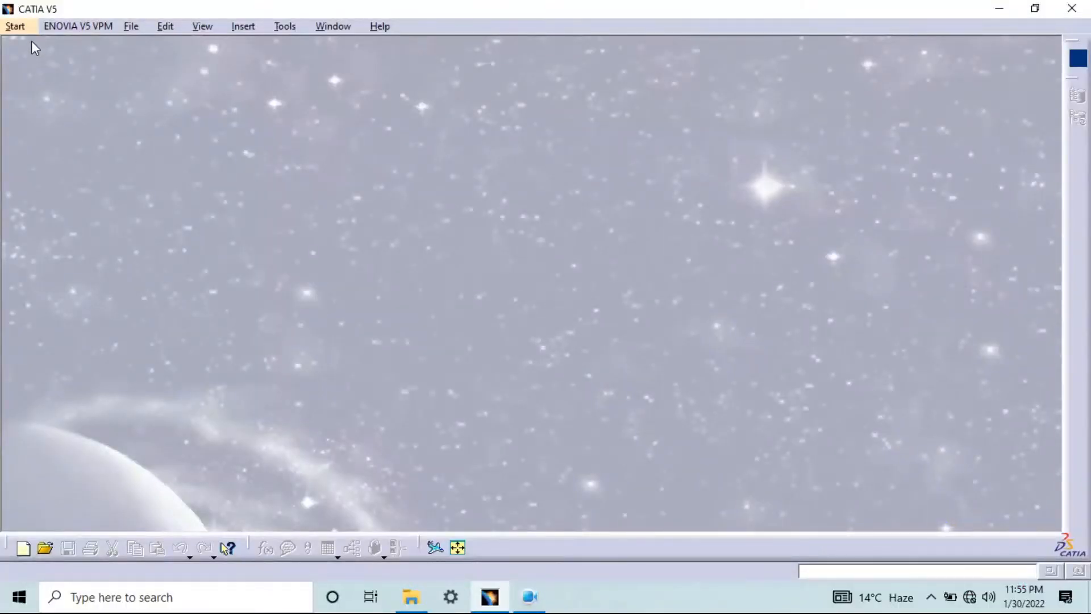
# Create another new Part Design part, accepting the name Part1 and the hybrid design option
pyautogui.click(20, 28)
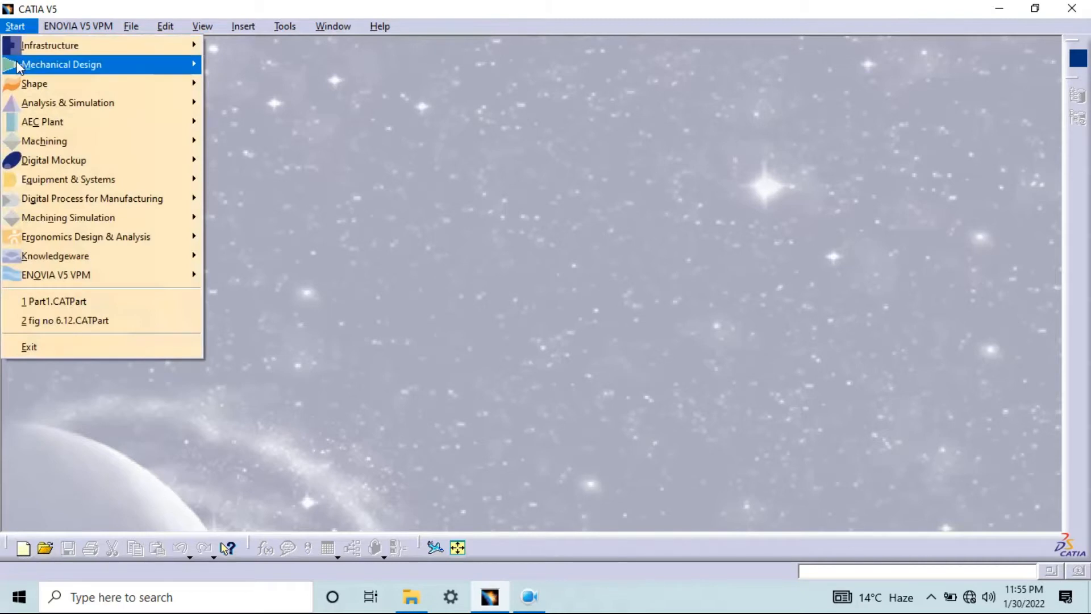
pyautogui.moveTo(49, 64)
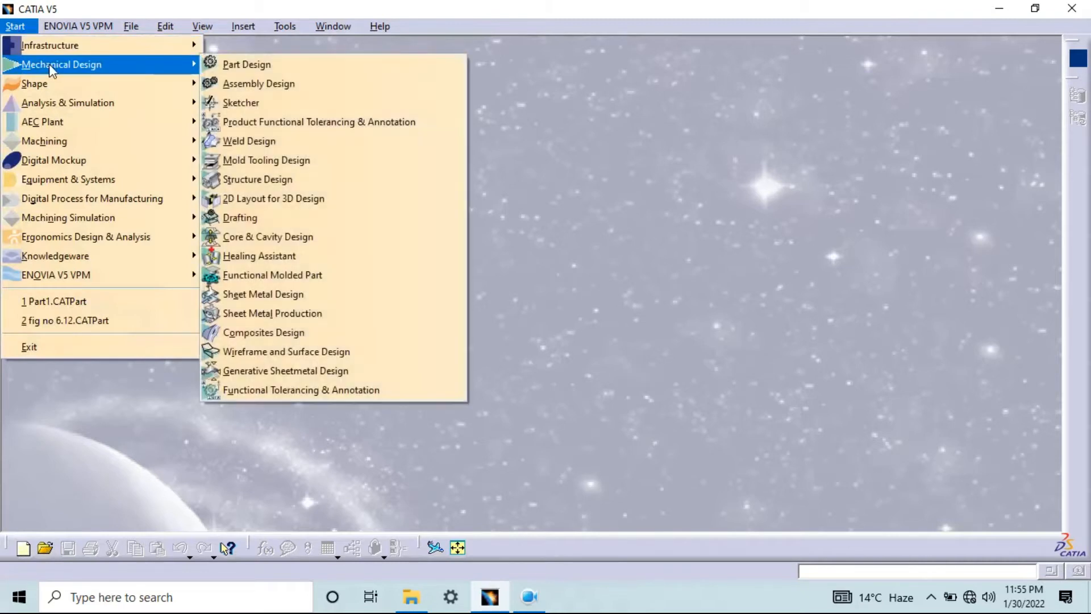
pyautogui.click(254, 66)
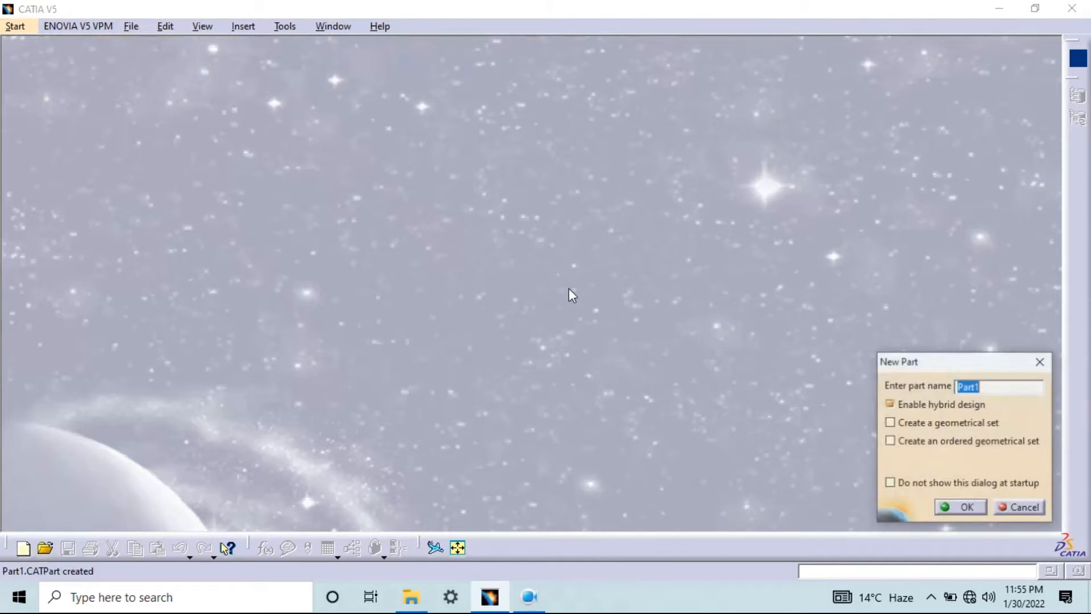
pyautogui.click(959, 506)
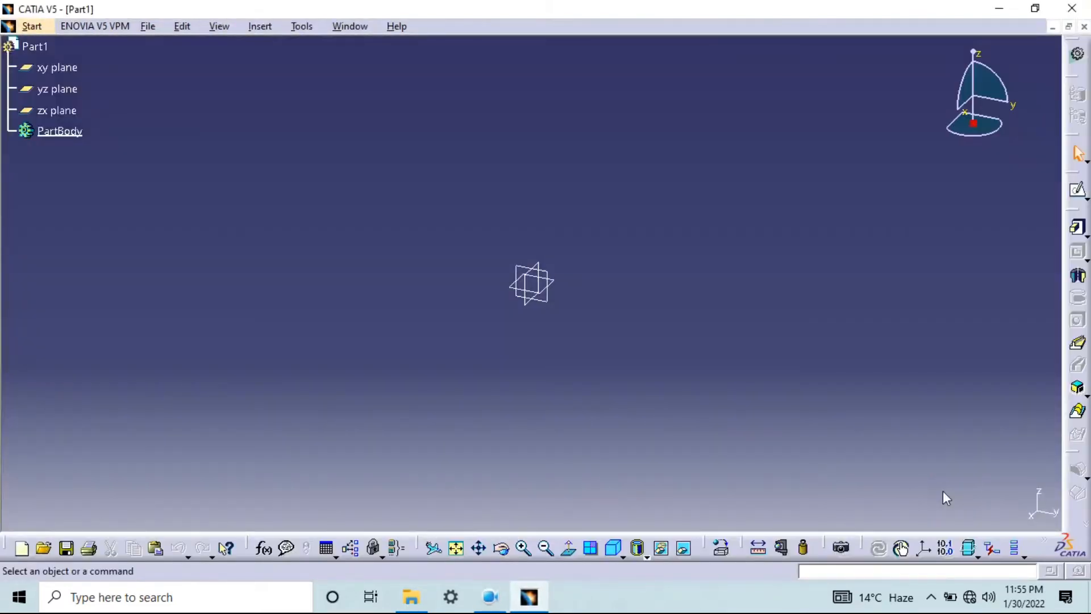
# Start a new sketch on the yz plane
pyautogui.click(59, 67)
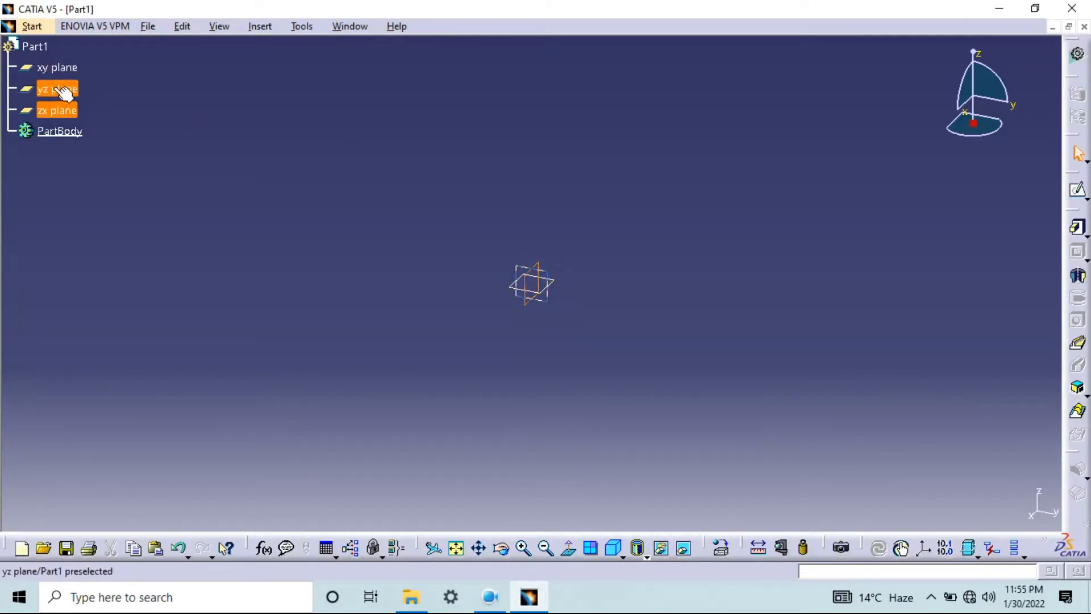
pyautogui.click(55, 88)
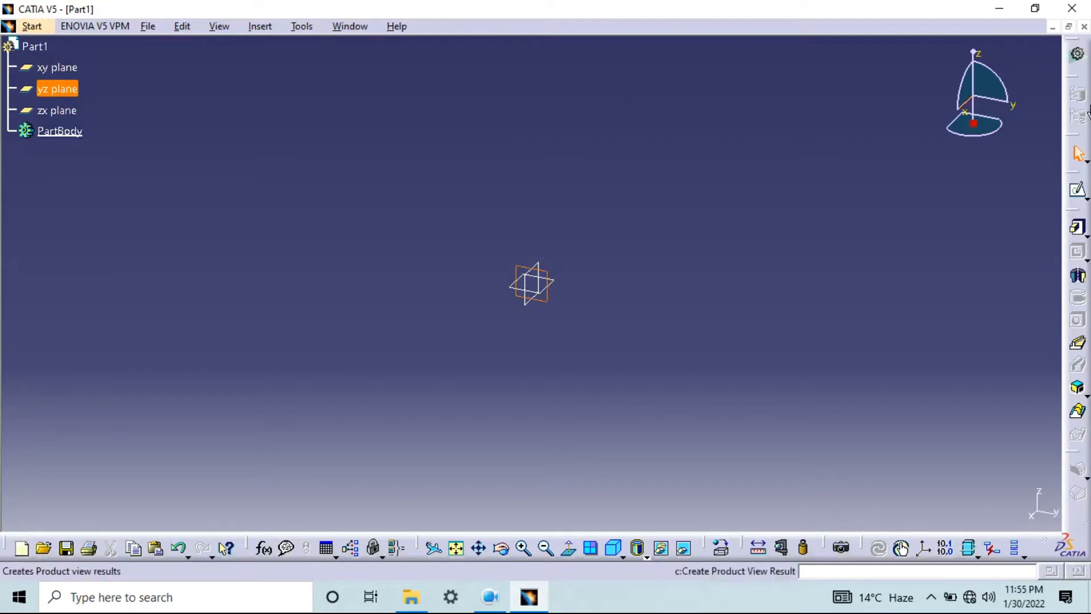
pyautogui.click(1078, 192)
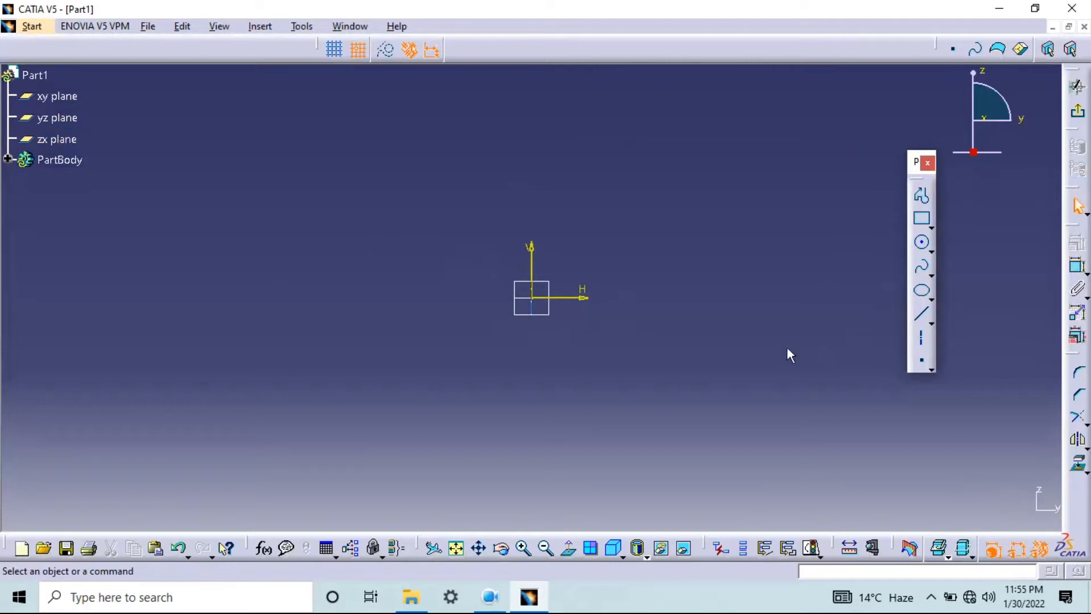
# Draw a rectangle about 130 mm wide and 50 mm high, starting with one corner at the sketch origin
pyautogui.click(932, 226)
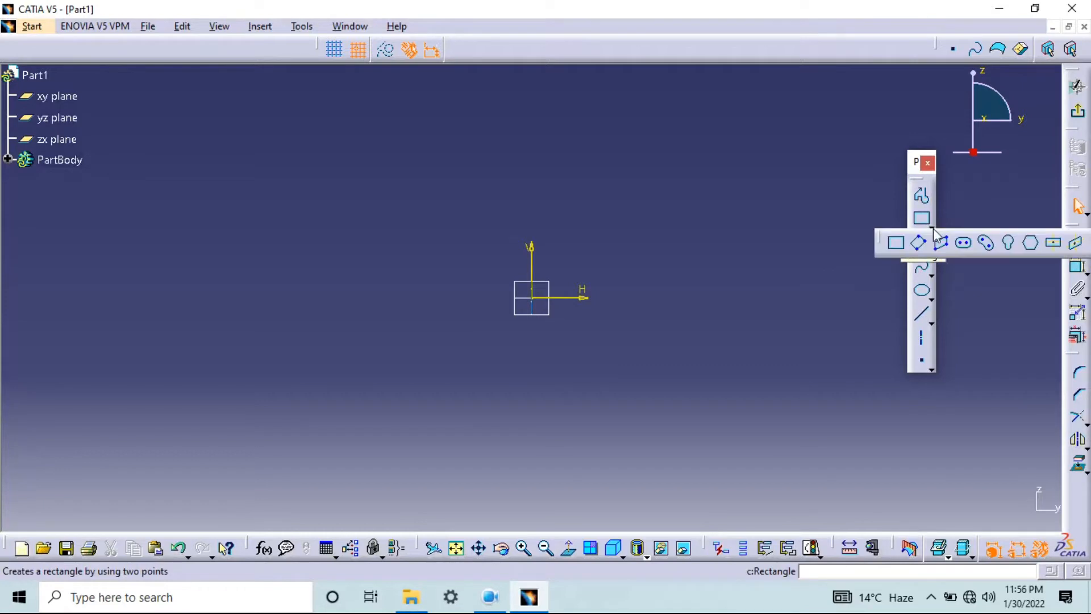
pyautogui.moveTo(882, 234); pyautogui.dragTo(607, 142)
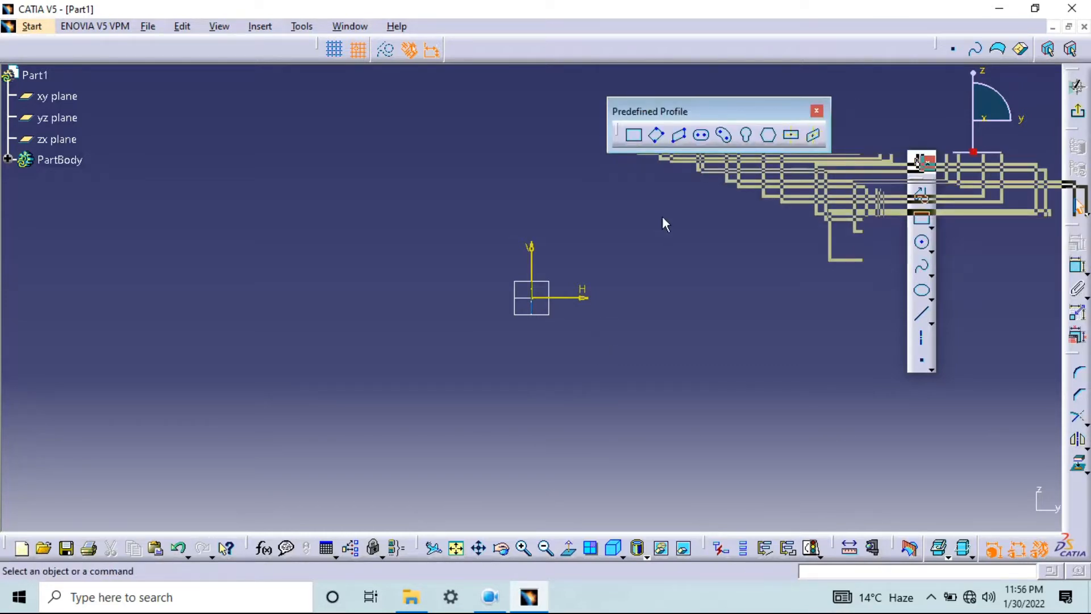
pyautogui.click(634, 135)
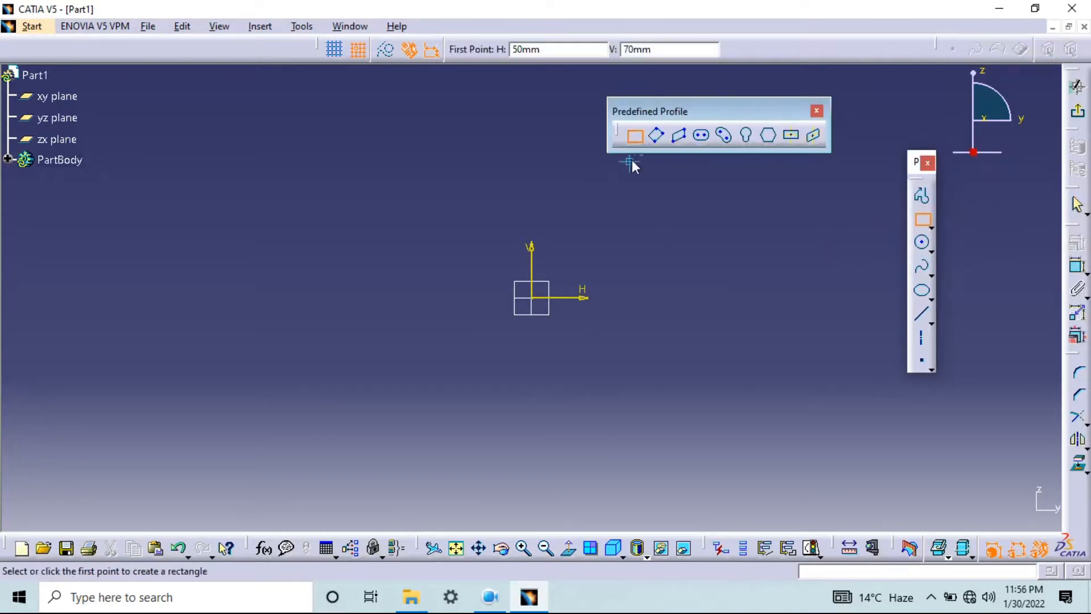
pyautogui.click(532, 298)
pyautogui.click(786, 201)
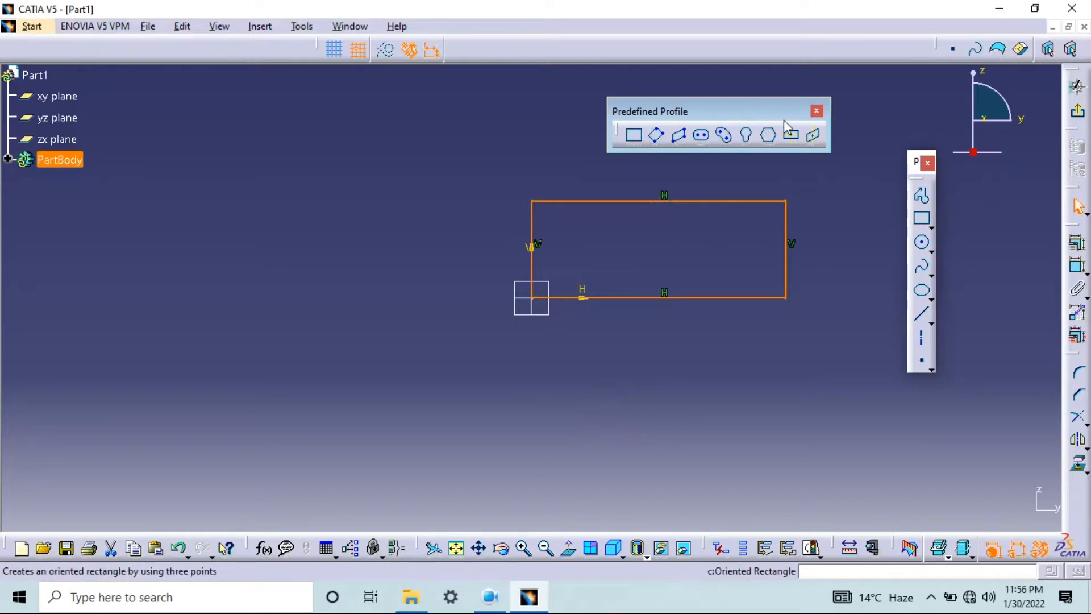
pyautogui.moveTo(658, 257); pyautogui.dragTo(512, 323, button='middle')
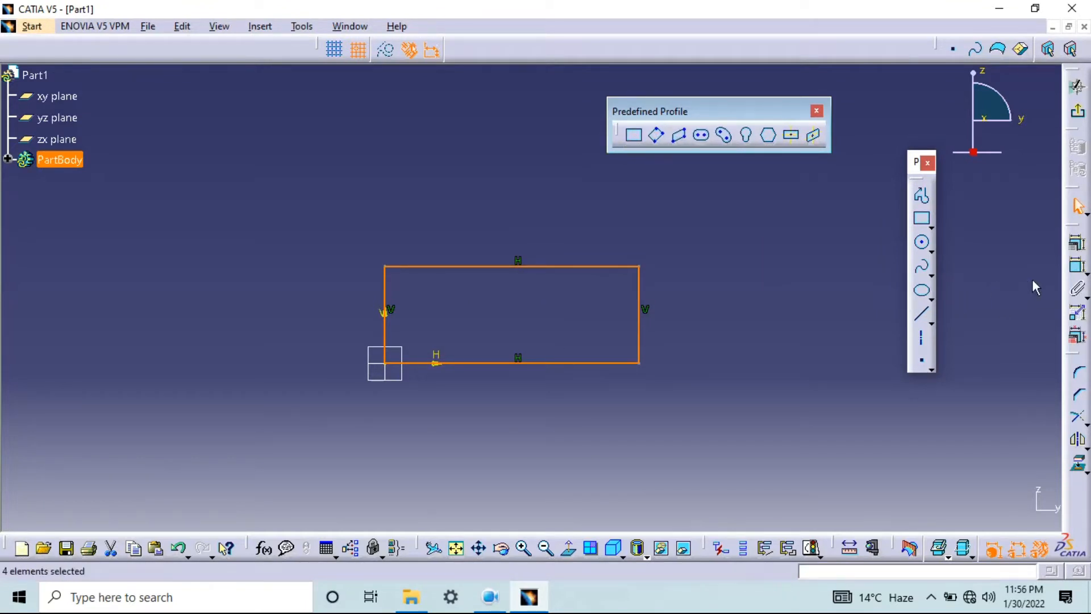
pyautogui.click(1077, 268)
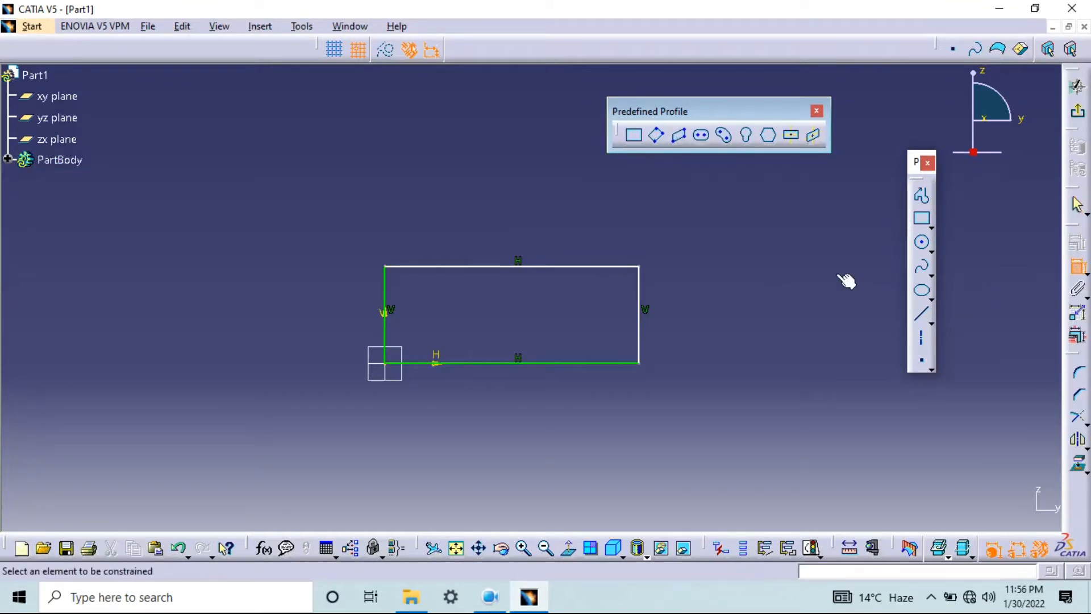
pyautogui.click(490, 266)
pyautogui.click(493, 364)
pyautogui.click(327, 318)
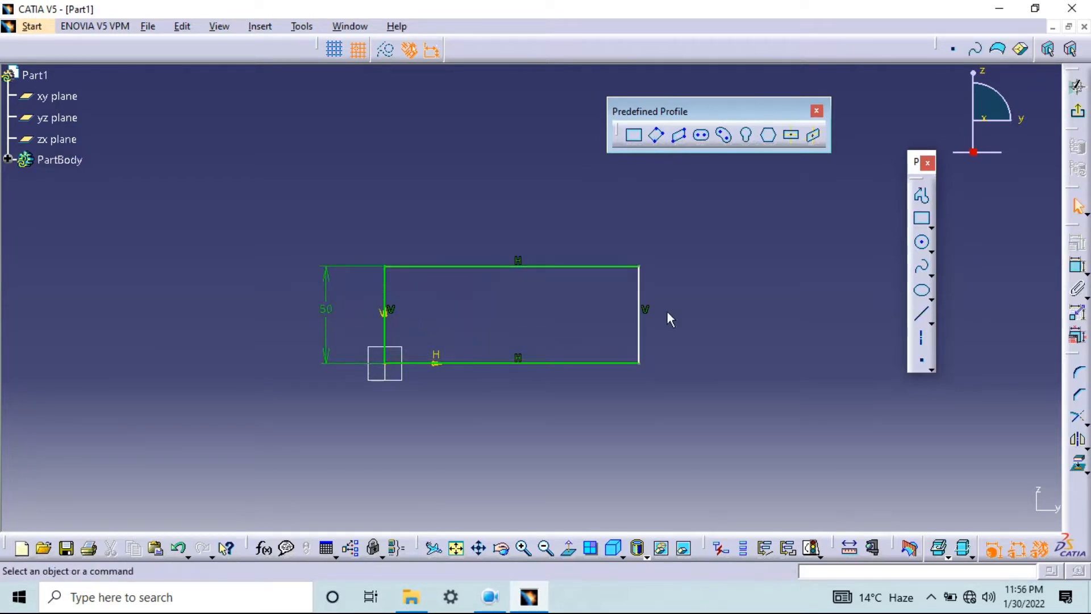
# Dimension the distance between the rectangle's horizontal edges and set the height to 75 mm
pyautogui.click(1078, 267)
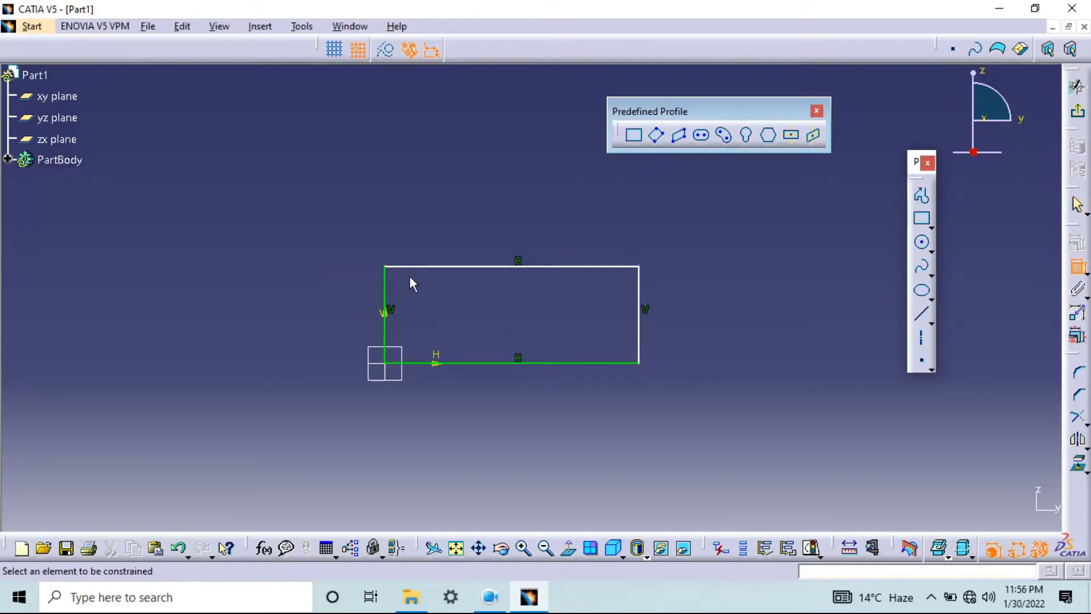
pyautogui.click(426, 267)
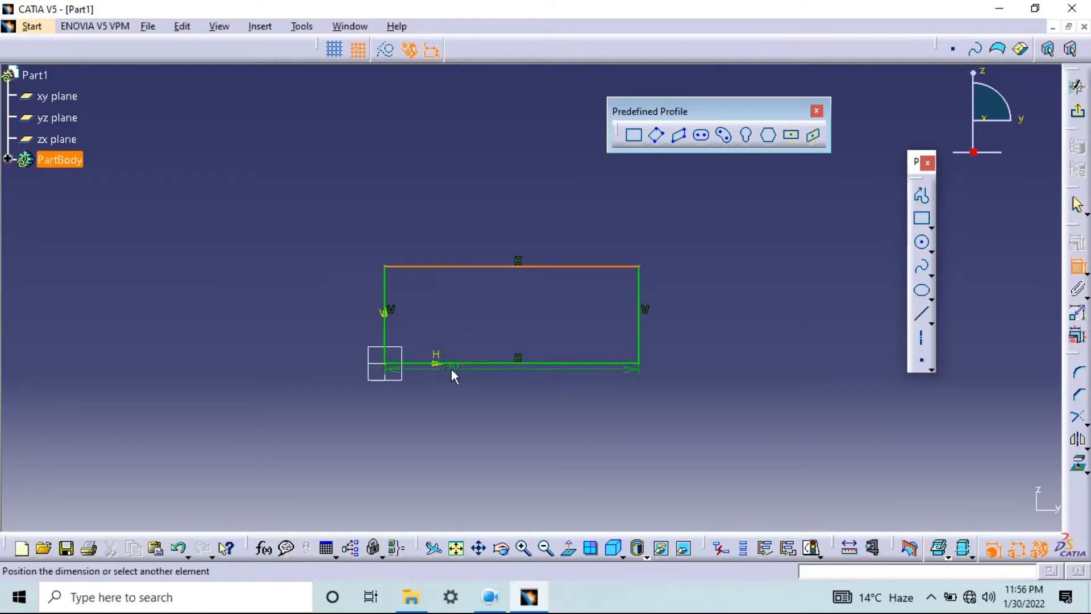
pyautogui.click(472, 363)
pyautogui.click(345, 331)
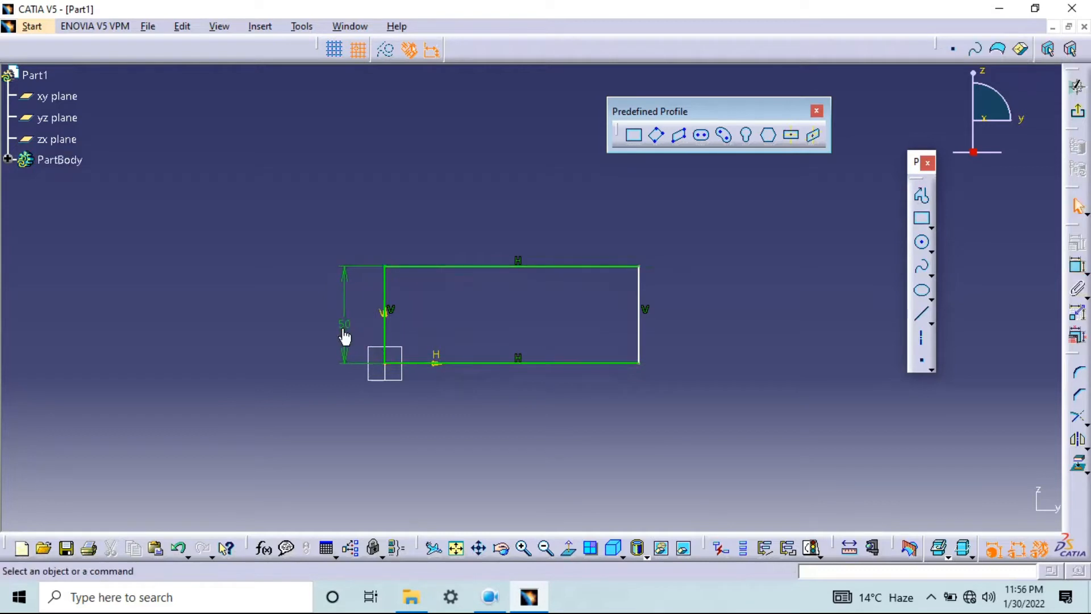
pyautogui.doubleClick(344, 323)
pyautogui.write('75')
pyautogui.press('Return')
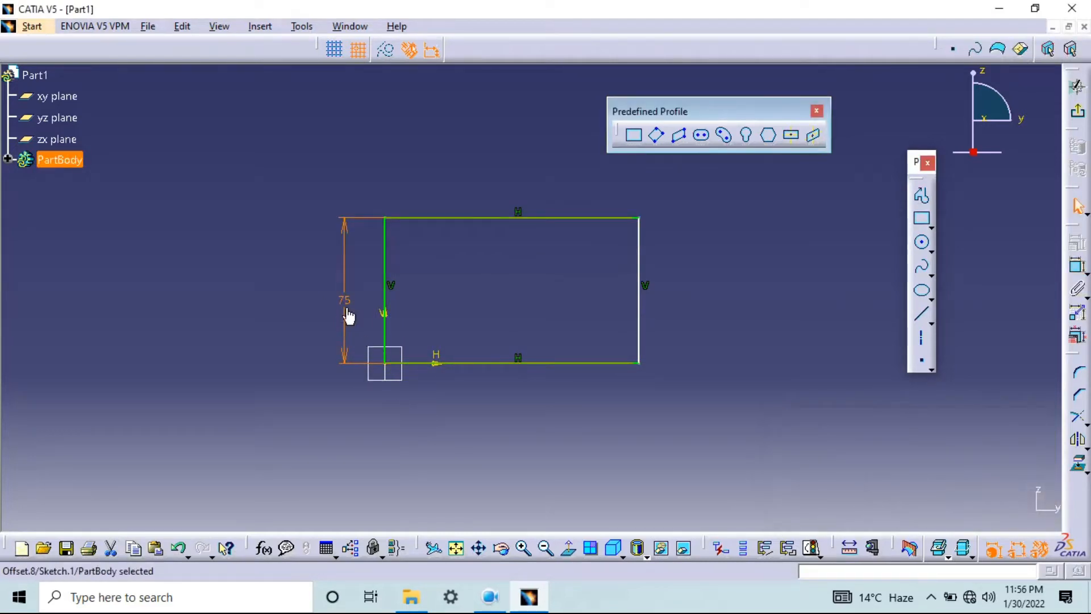
# Dimension the distance between the rectangle's vertical edges and set the width to 104 mm
pyautogui.click(1077, 266)
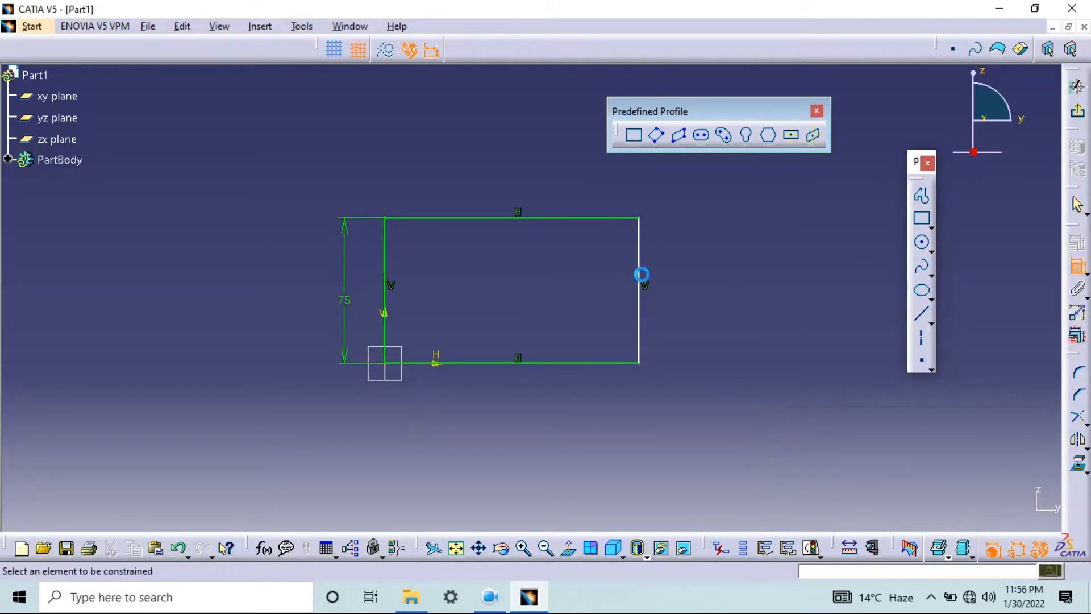
pyautogui.click(386, 250)
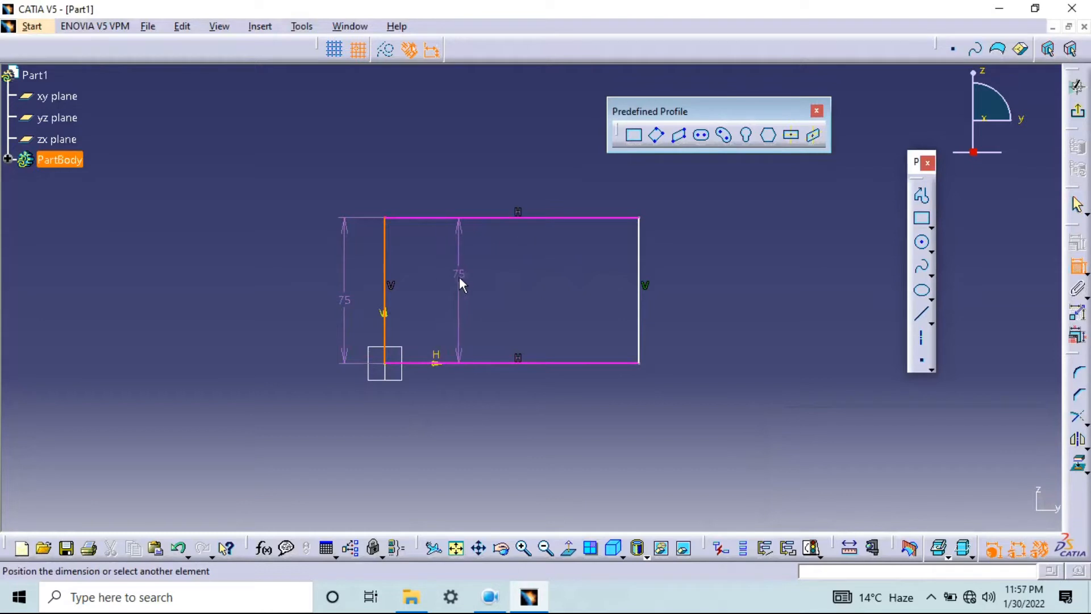
pyautogui.click(640, 260)
pyautogui.click(513, 183)
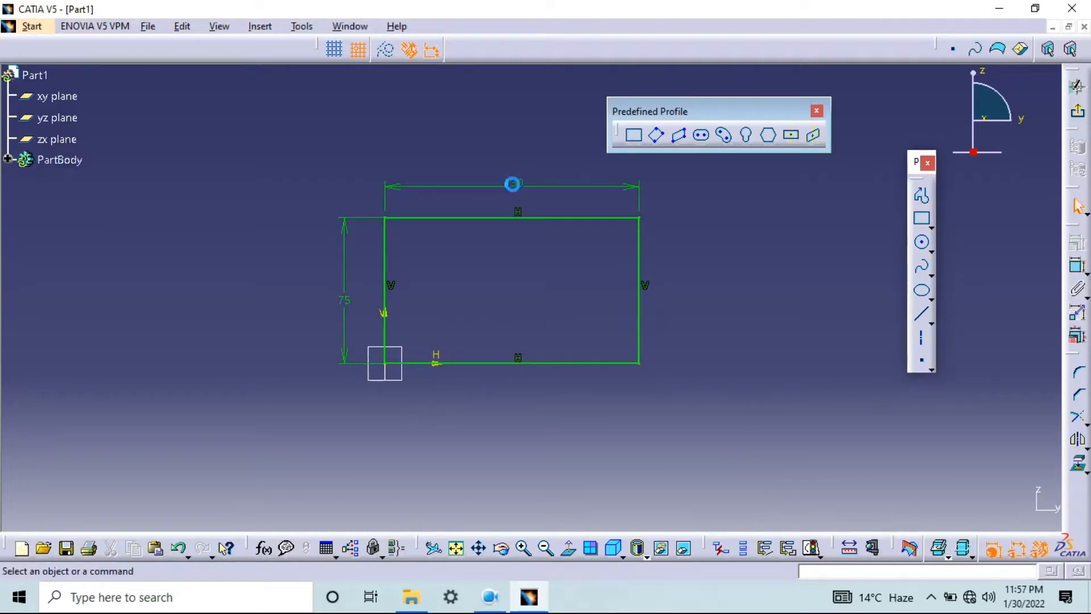
pyautogui.doubleClick(514, 182)
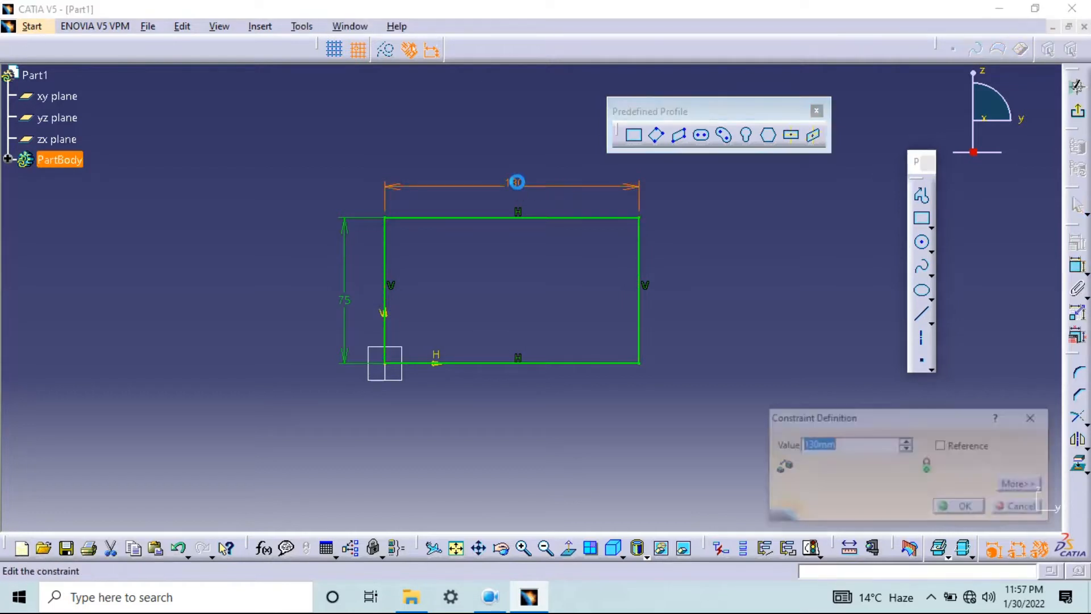
pyautogui.write('104')
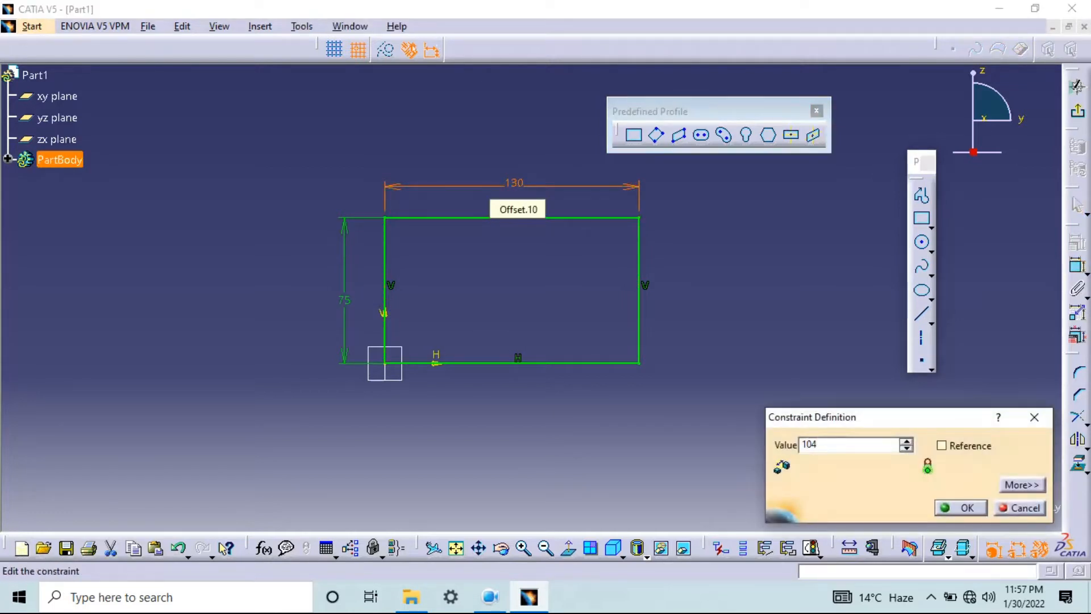
pyautogui.press('Return')
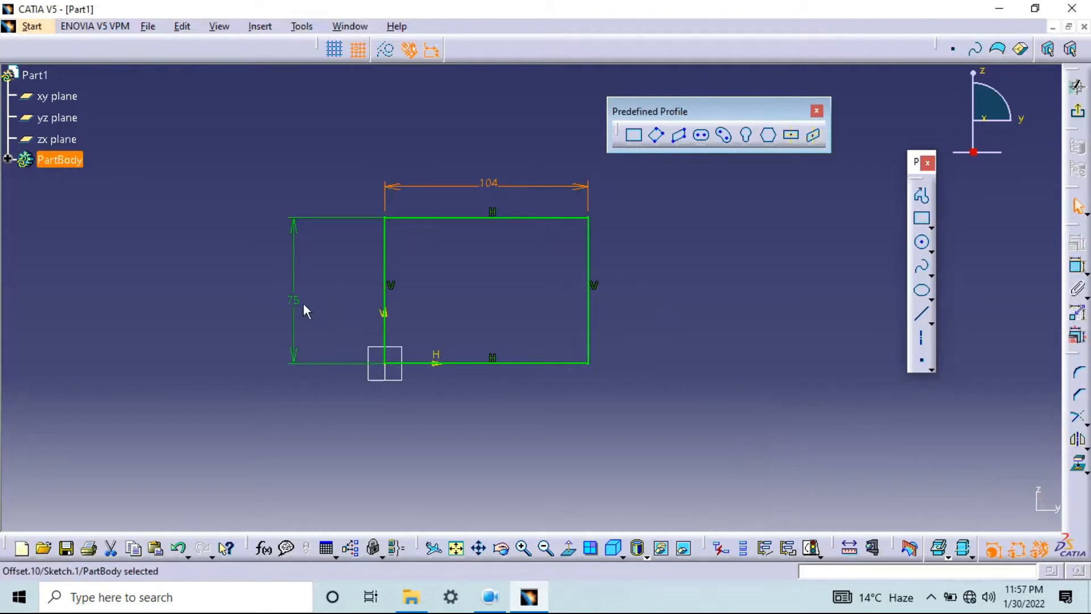
# Try to add a second width dimension between the rectangle's vertical edges, placed inside the profile
pyautogui.click(503, 191)
pyautogui.click(1079, 268)
pyautogui.click(589, 262)
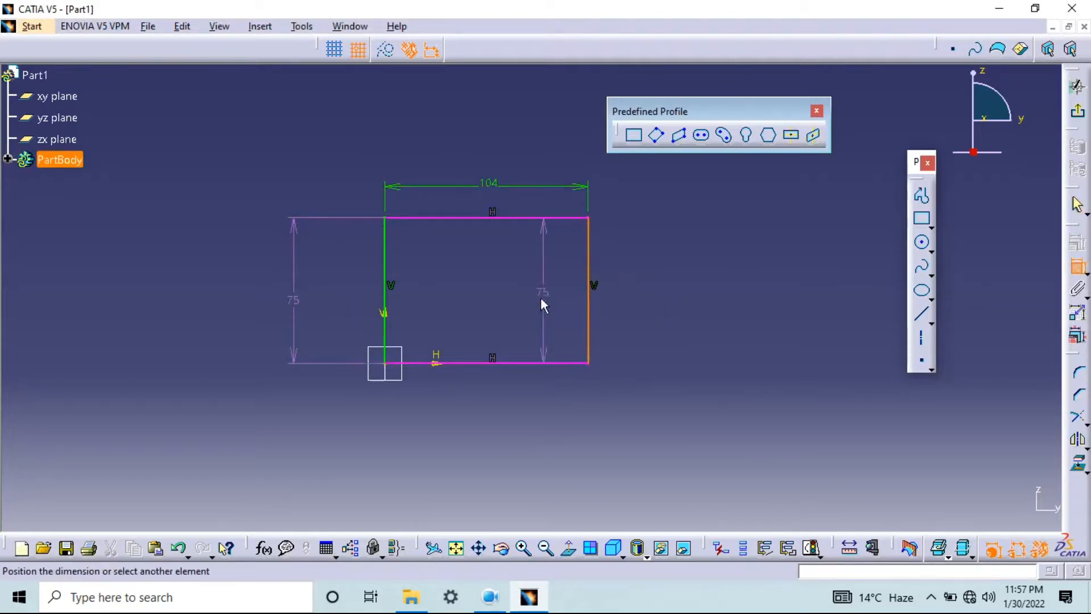
pyautogui.click(385, 287)
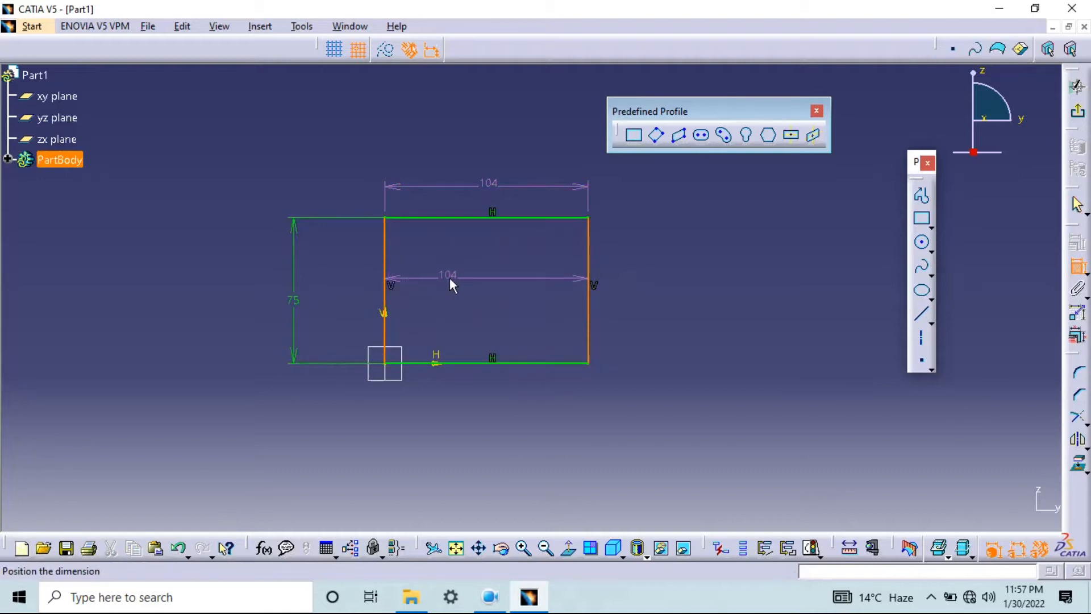
pyautogui.click(449, 278)
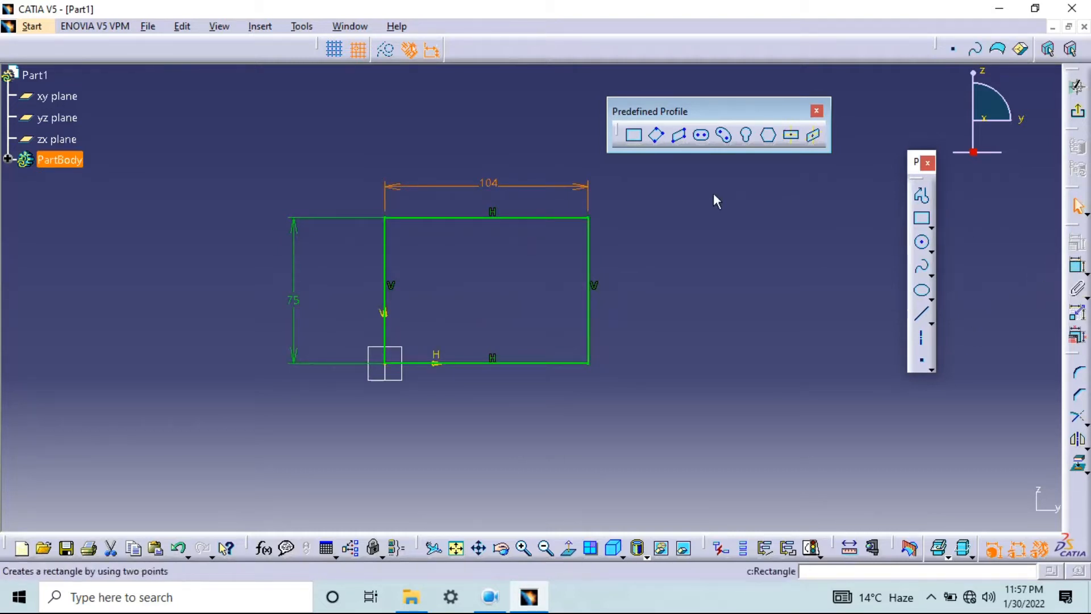
# Change the rectangle's height dimension to 30 mm and set it back to 75 mm
pyautogui.moveTo(568, 286); pyautogui.dragTo(523, 312, button='middle')
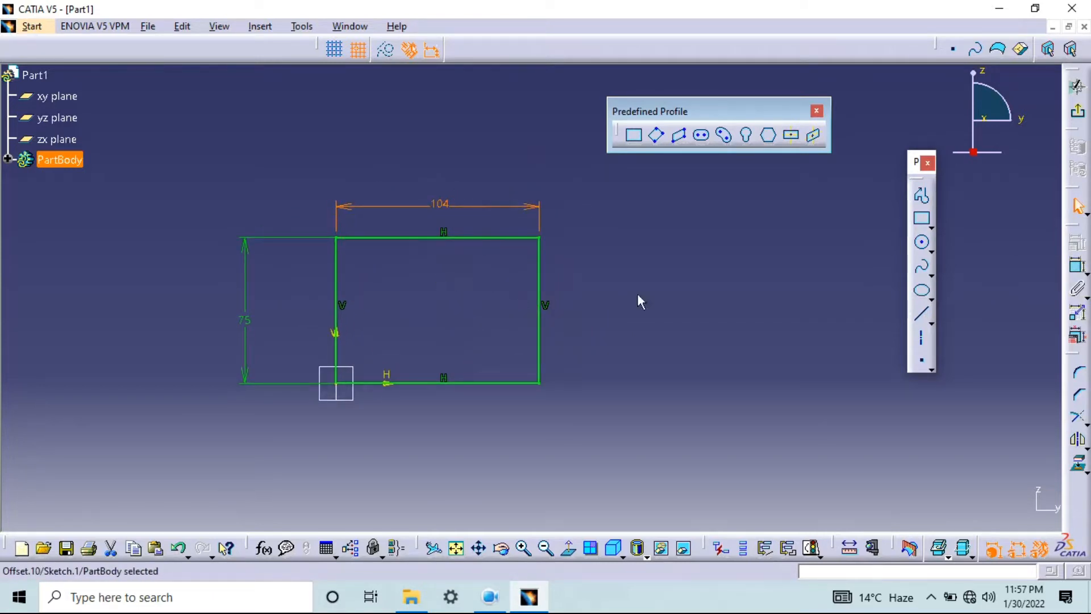
pyautogui.click(563, 257)
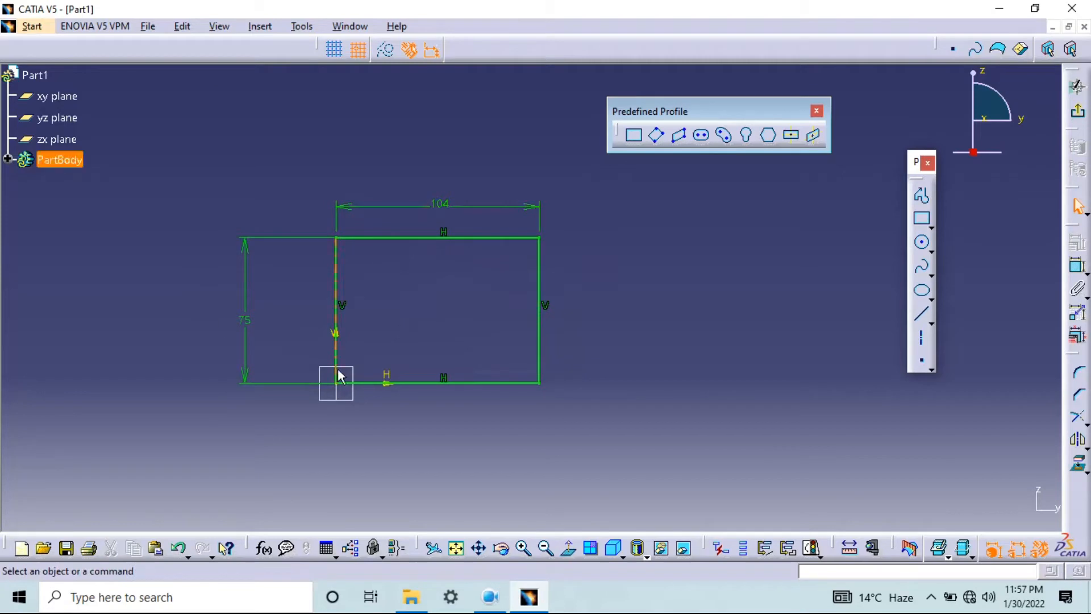
pyautogui.doubleClick(248, 324)
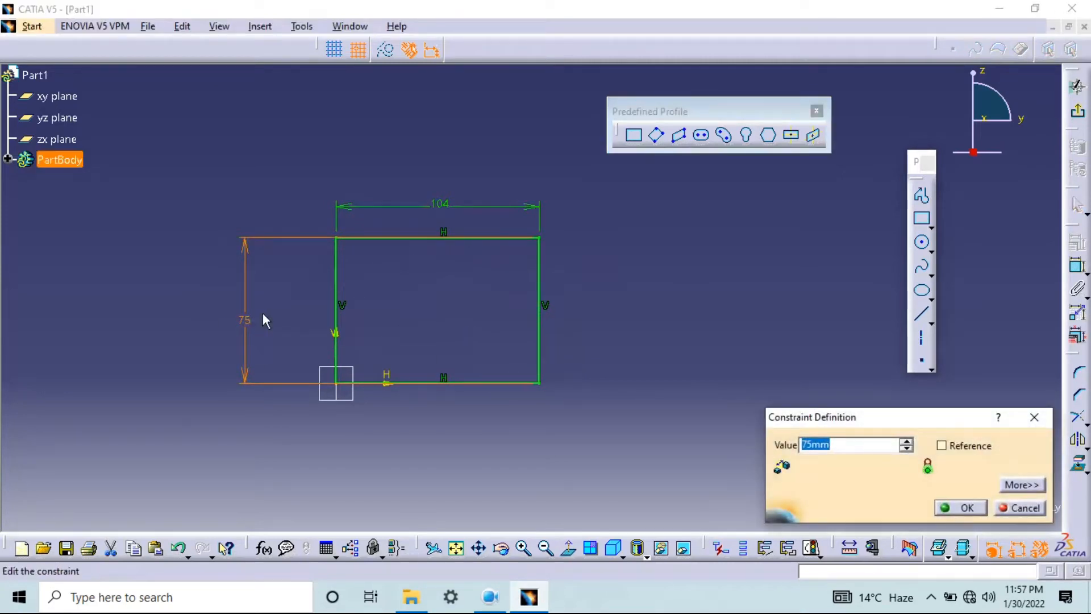
pyautogui.write('30')
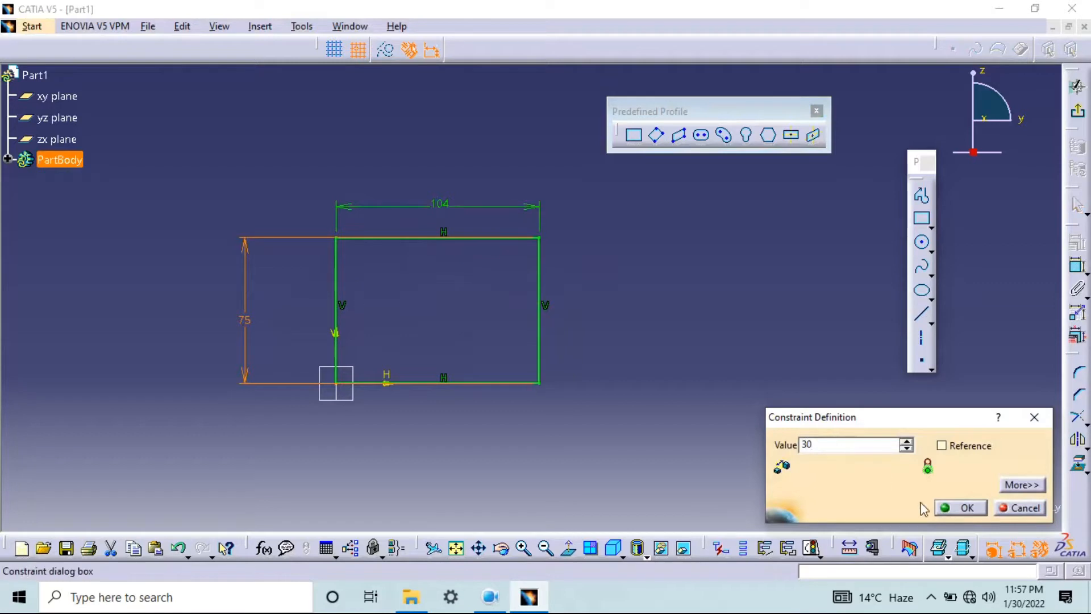
pyautogui.click(962, 509)
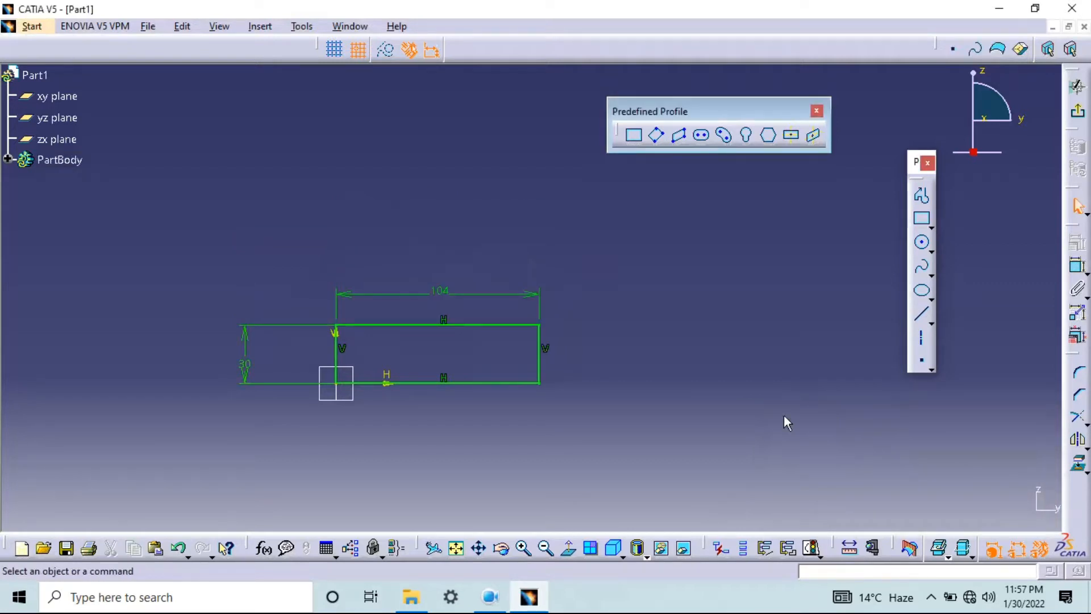
pyautogui.doubleClick(244, 359)
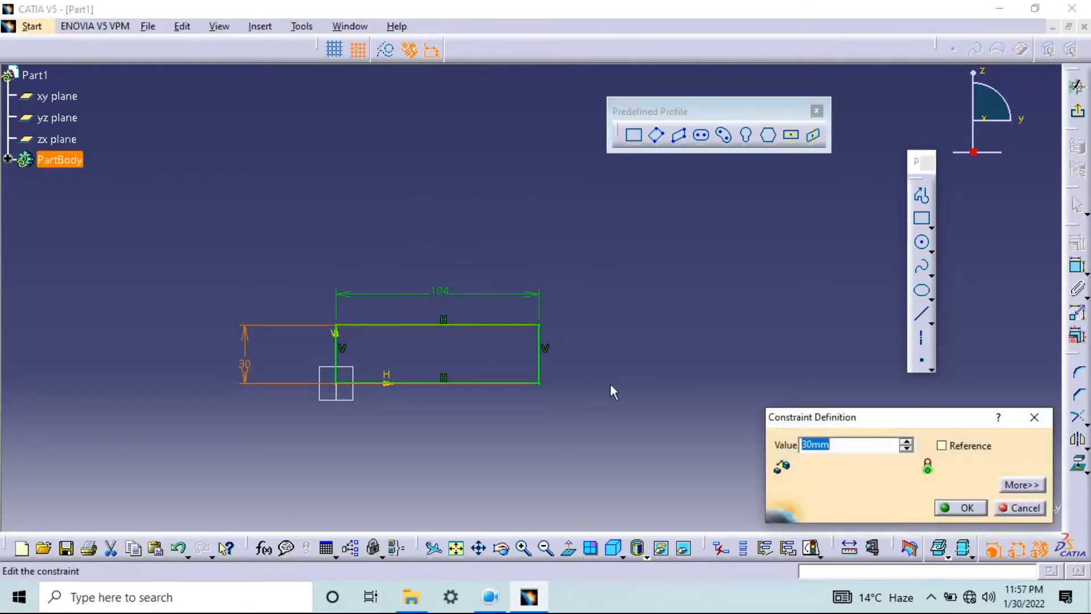
pyautogui.write('75')
pyautogui.press('Return')
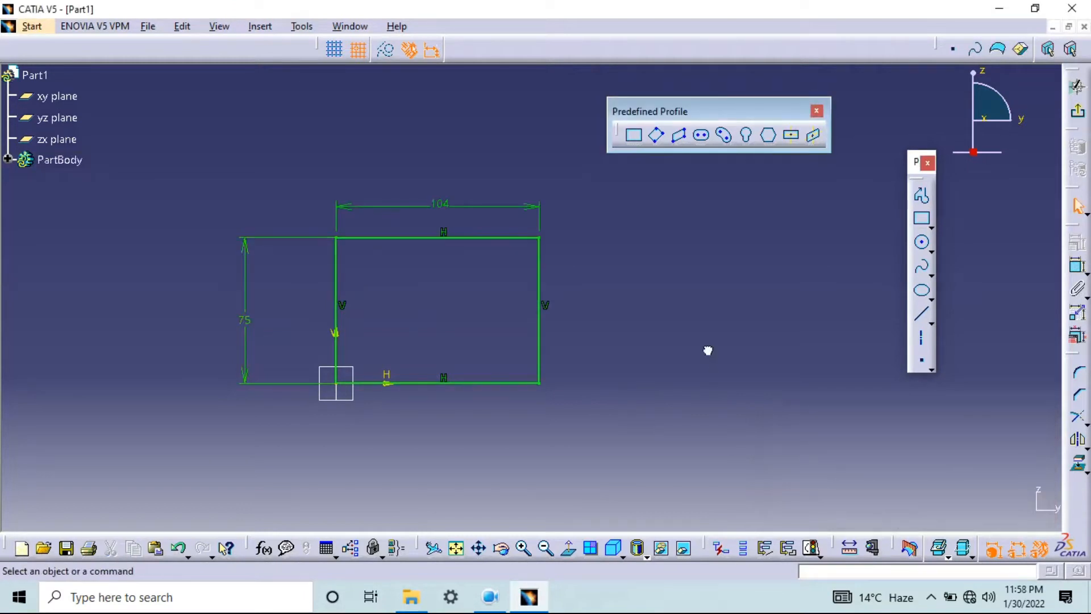
# Exit the rectangle sketch and reopen it for editing, twice in a row
pyautogui.click(1078, 110)
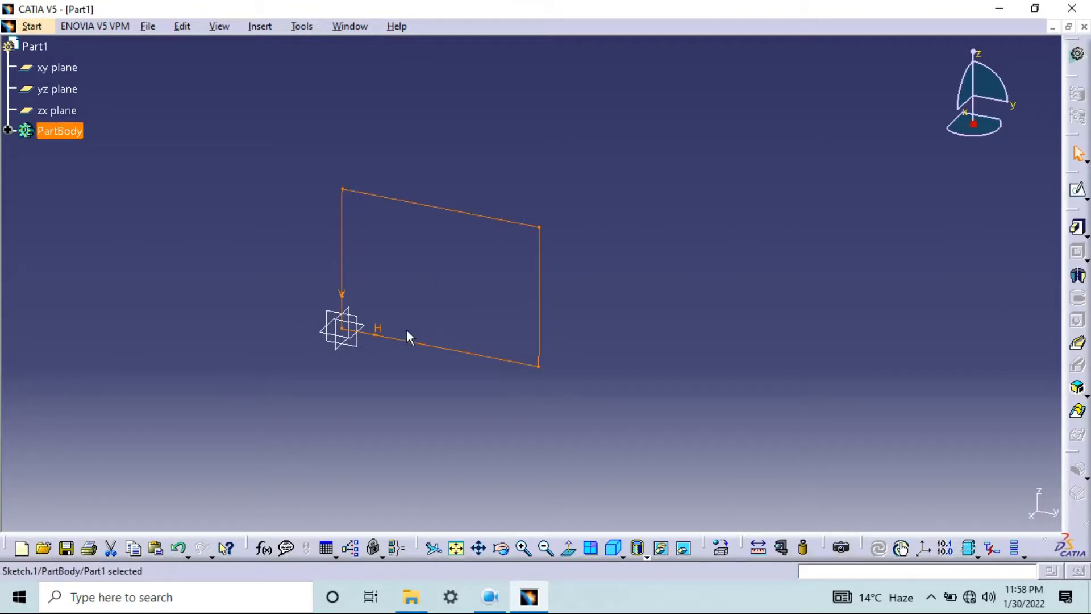
pyautogui.doubleClick(436, 204)
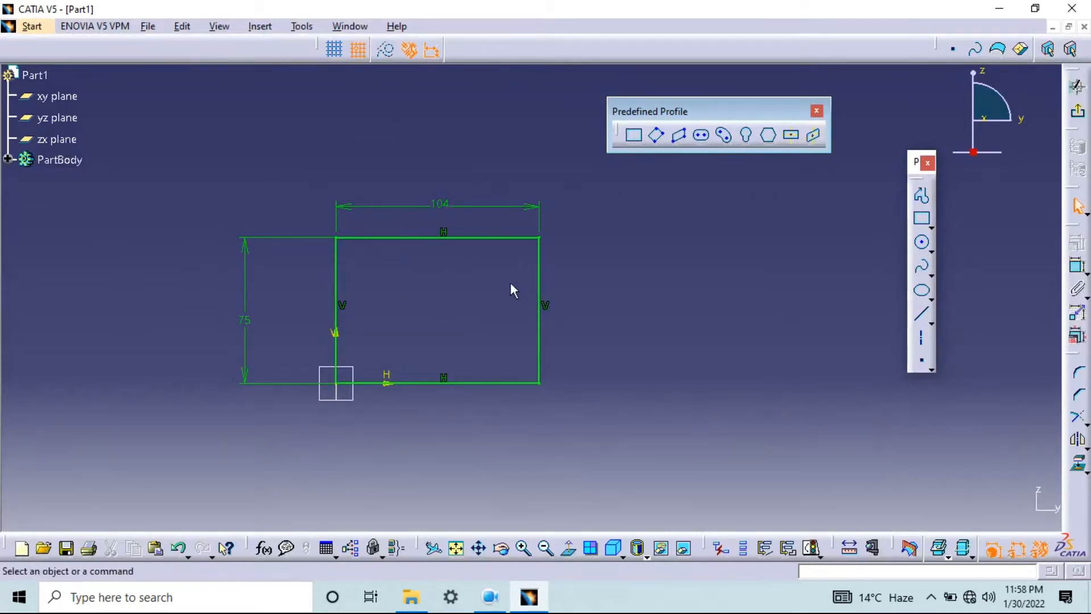
pyautogui.click(1078, 114)
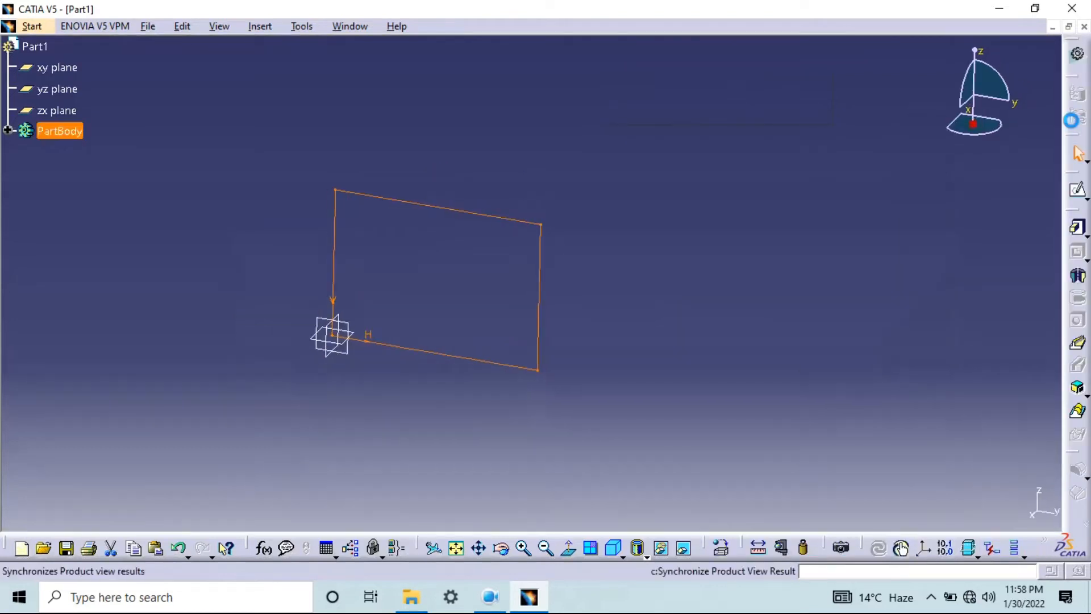
pyautogui.click(1078, 192)
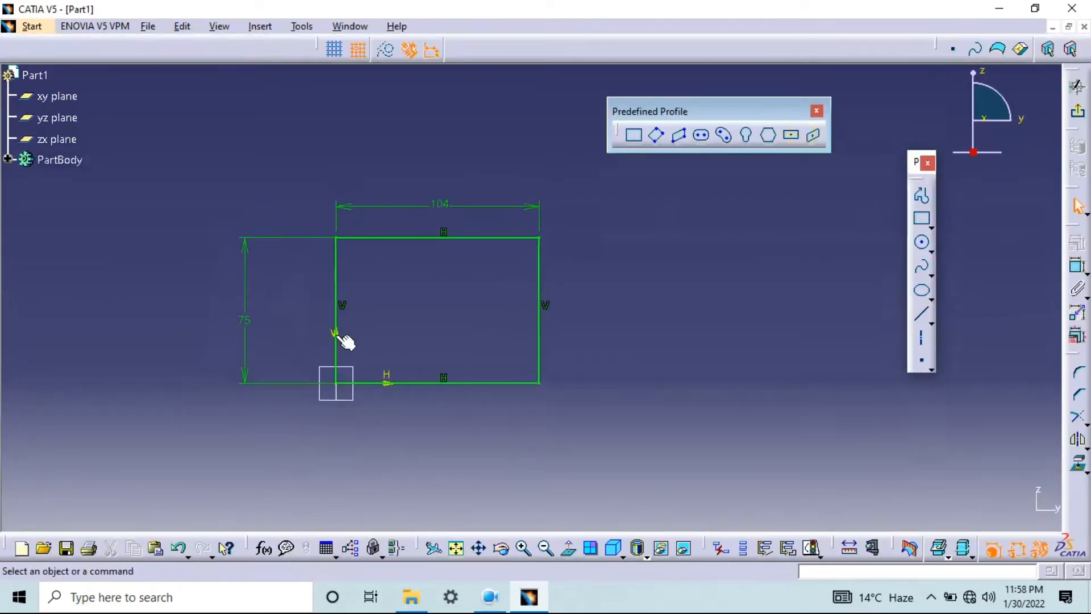
# Exit the sketch and pad the rectangle to a length of 25 mm, previewing it before accepting
pyautogui.click(1077, 86)
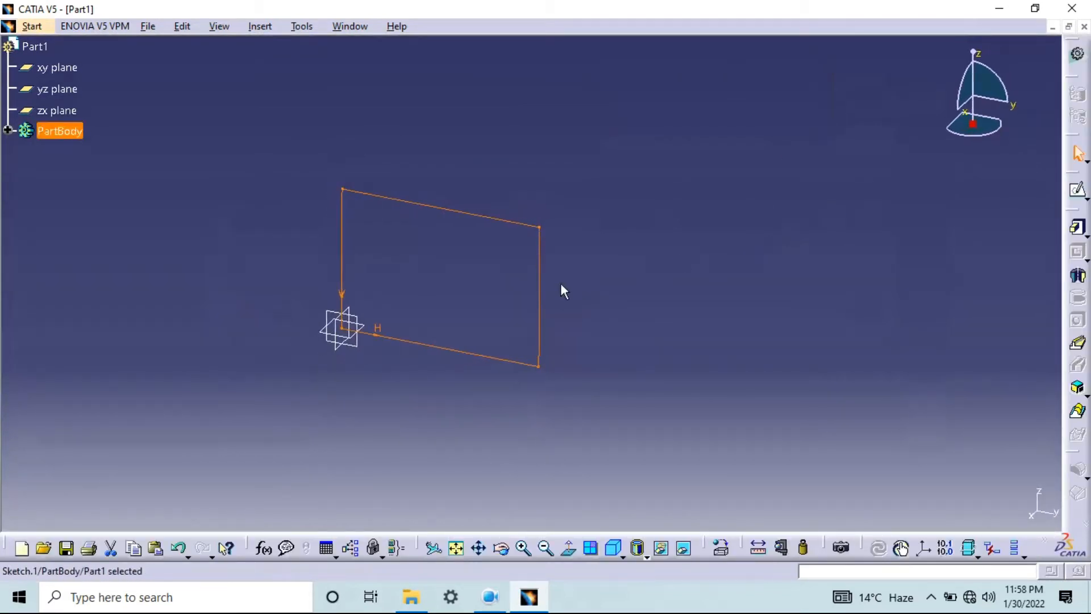
pyautogui.click(1078, 230)
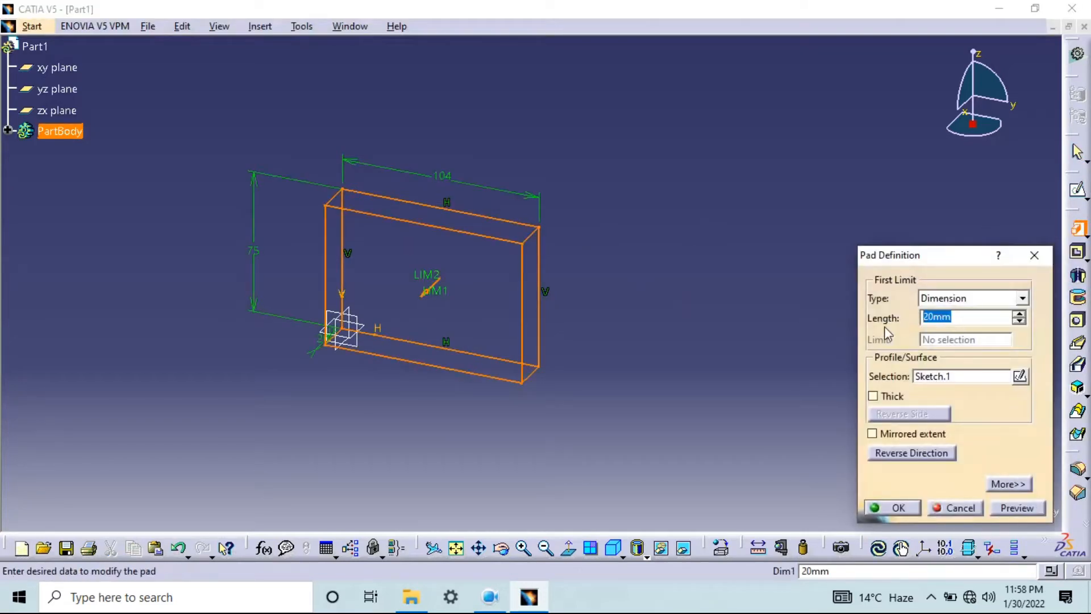
pyautogui.write('25')
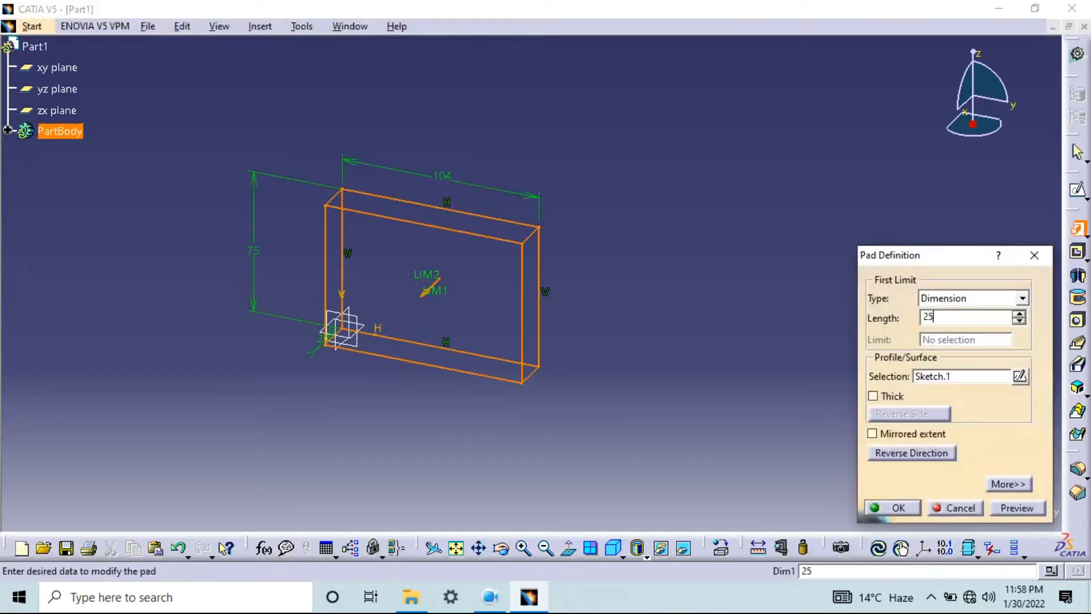
pyautogui.click(1014, 508)
pyautogui.click(903, 507)
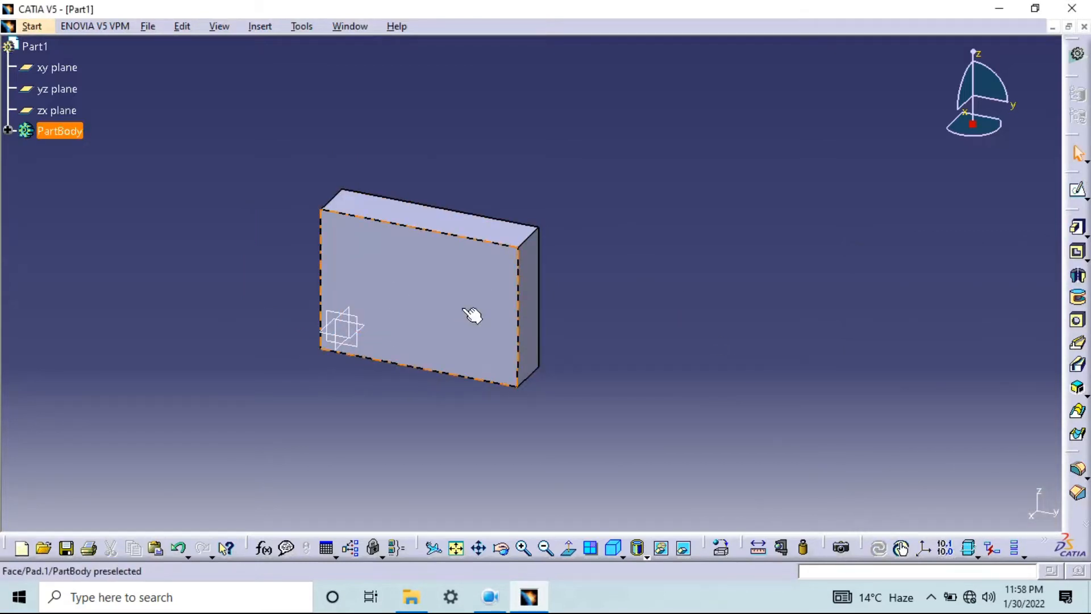
# Edit the rectangular pad and set its length to 30 mm, previewing it before accepting
pyautogui.doubleClick(480, 278)
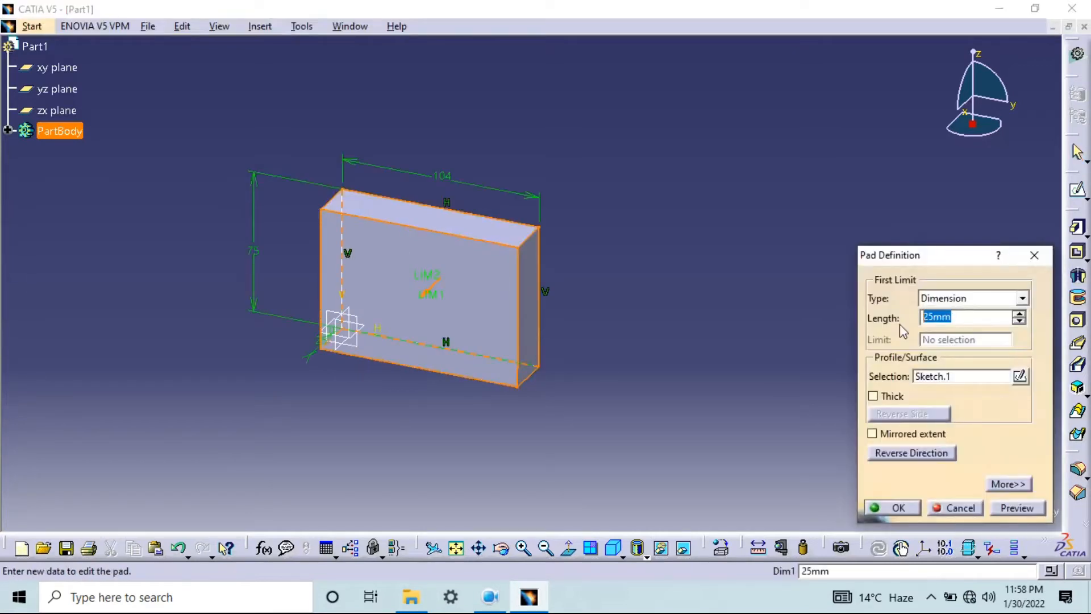
pyautogui.write('30')
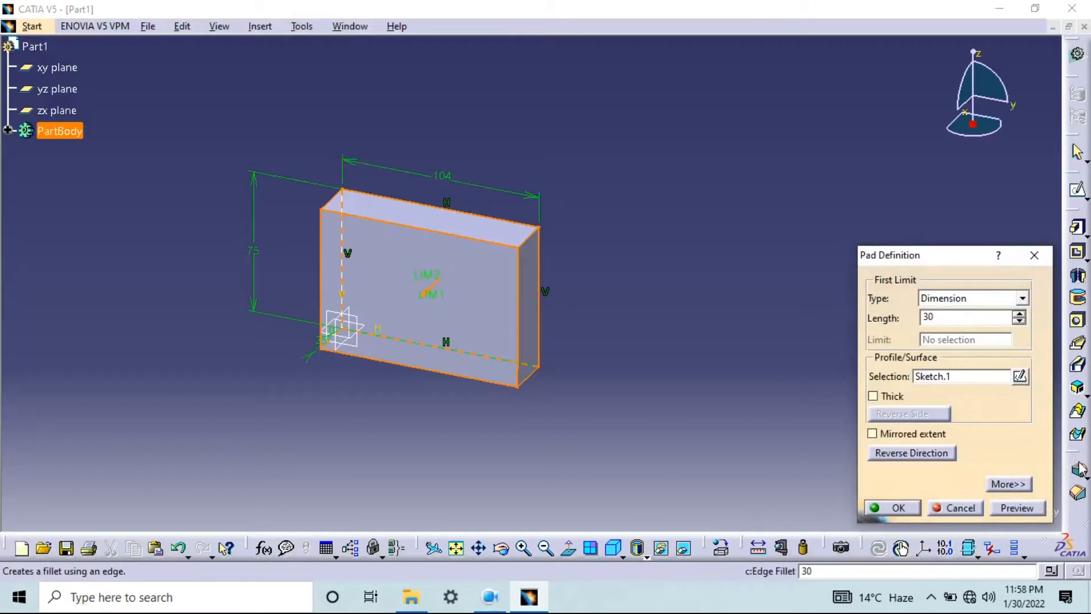
pyautogui.click(1017, 508)
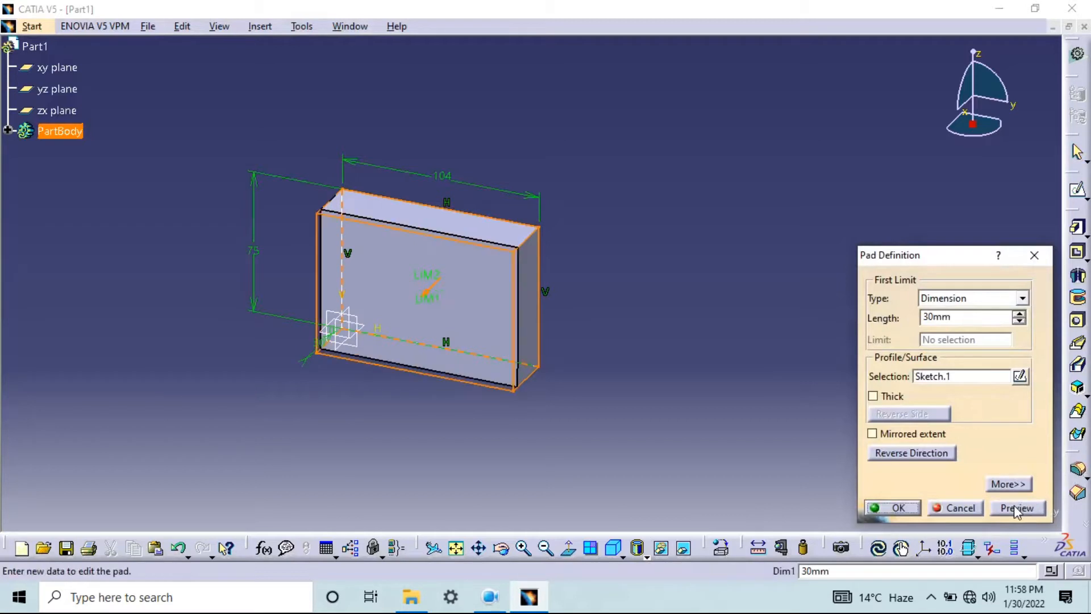
pyautogui.click(897, 508)
# Edit the pad again and set its first limit length to 50 mm, previewing before accepting
pyautogui.doubleClick(461, 310)
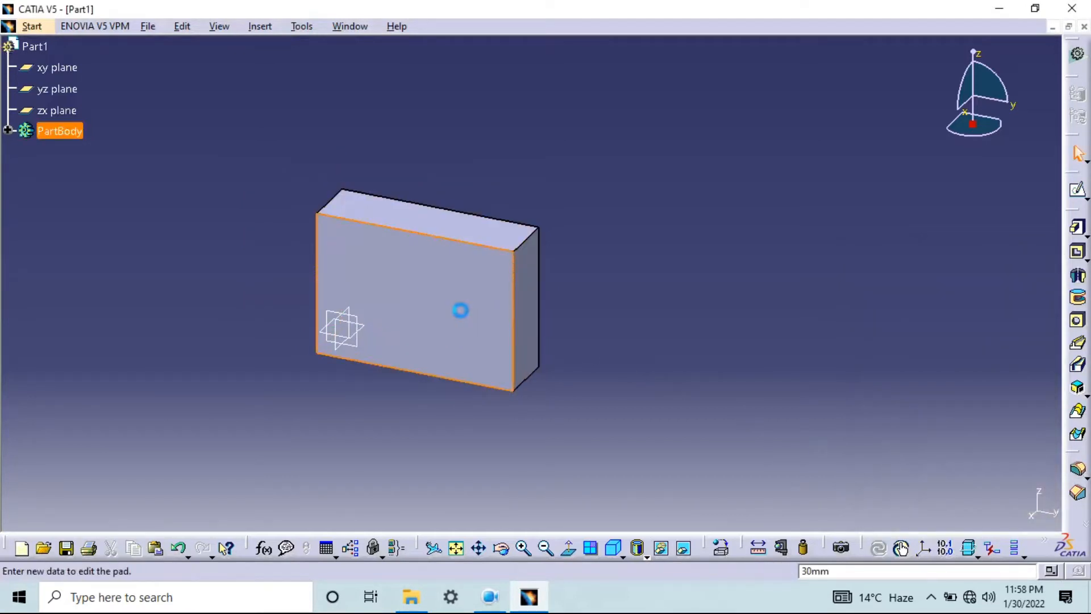
pyautogui.write('50')
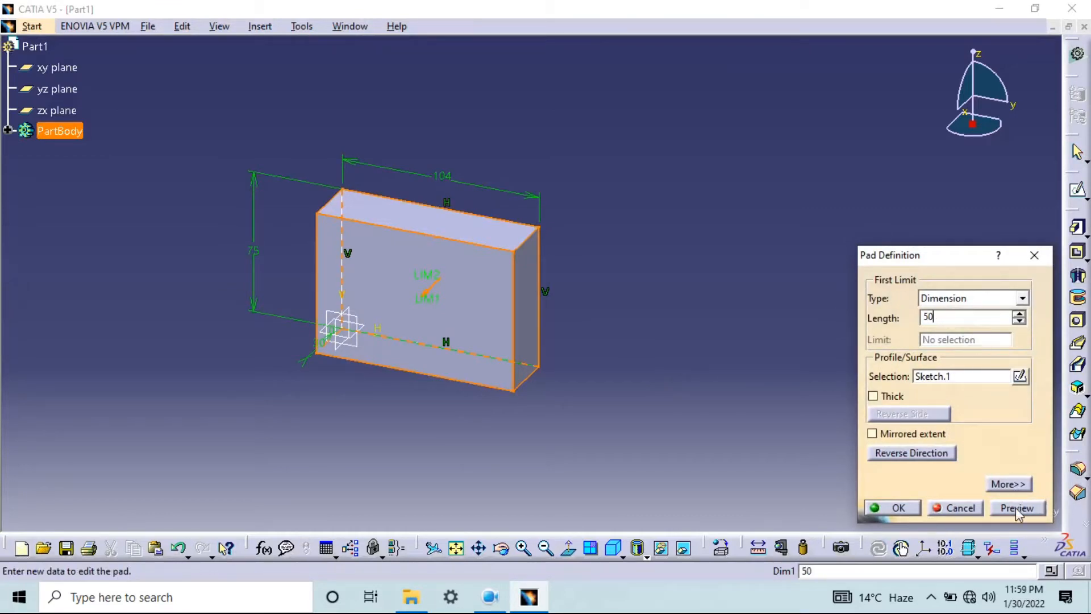
pyautogui.click(1017, 508)
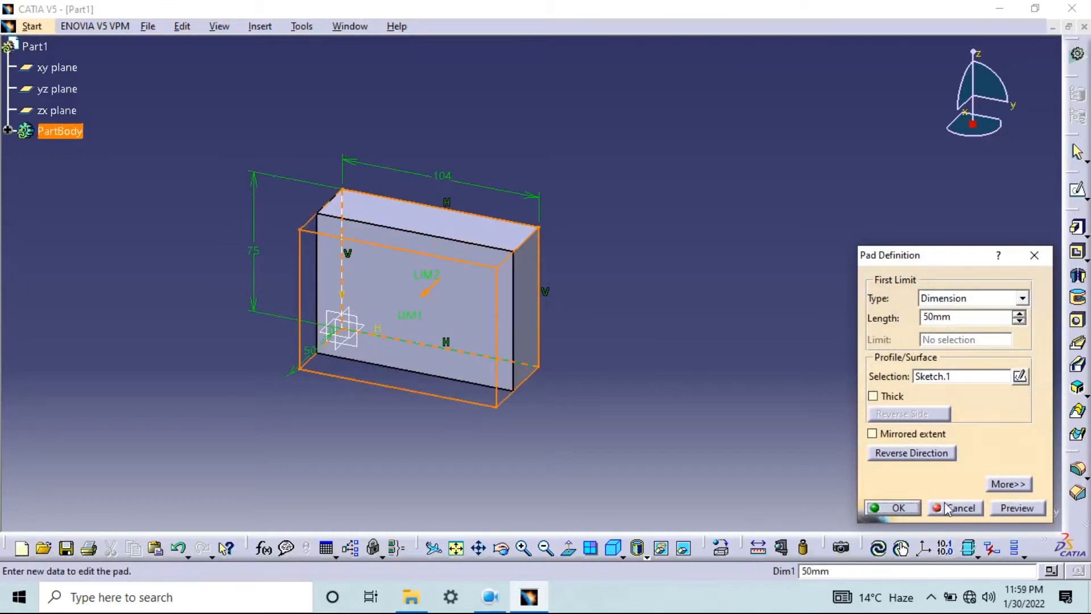
pyautogui.click(898, 507)
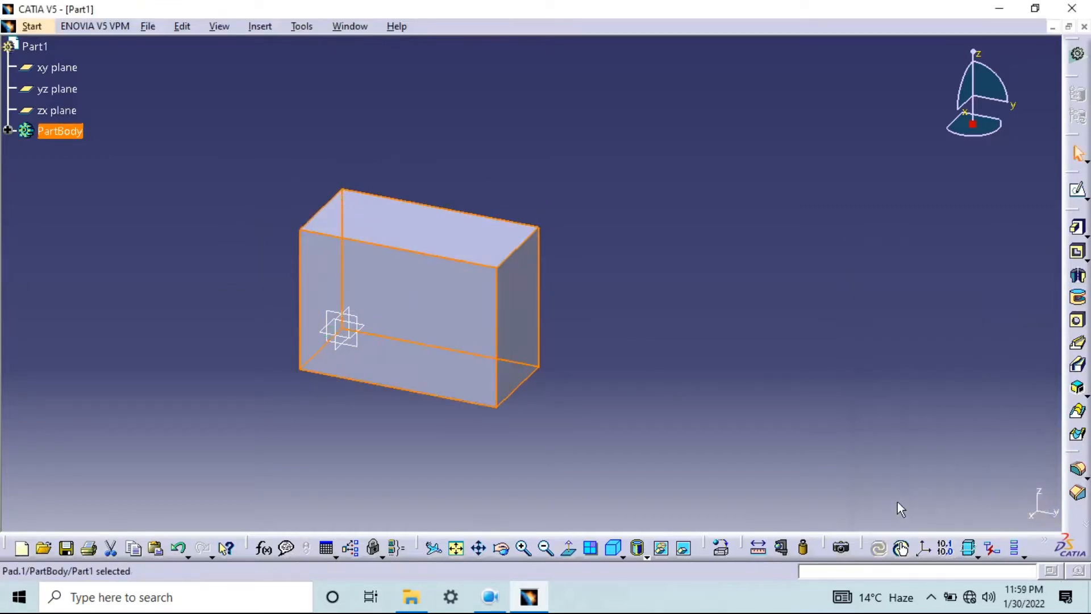
# Extend the pad on the opposite side of the sketch with a second limit length of 50 mm, previewing before accepting
pyautogui.doubleClick(471, 310)
pyautogui.click(954, 317)
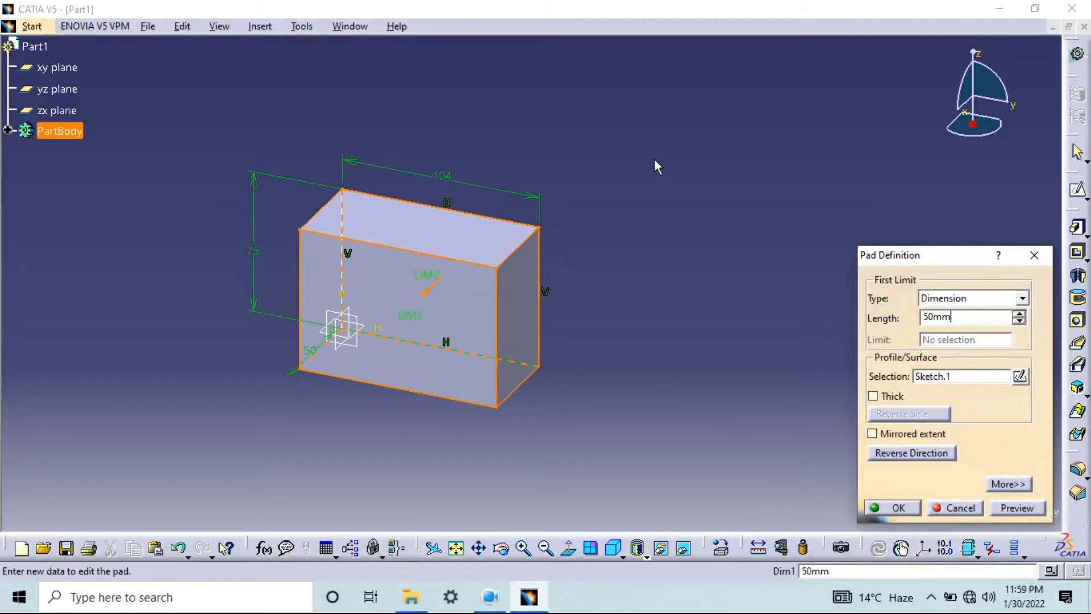
pyautogui.moveTo(948, 262); pyautogui.dragTo(873, 214)
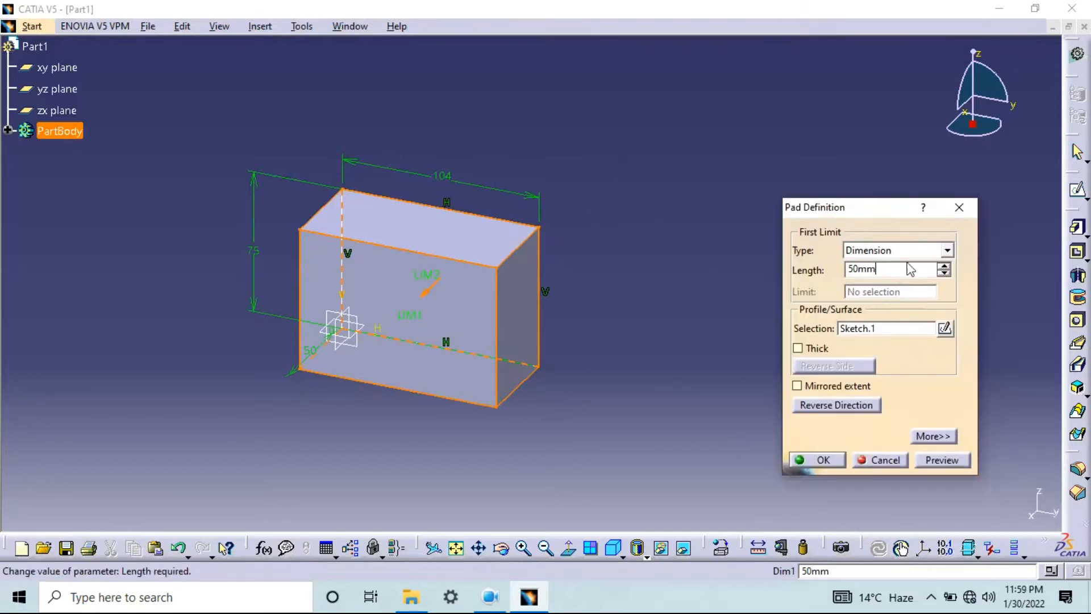
pyautogui.click(936, 436)
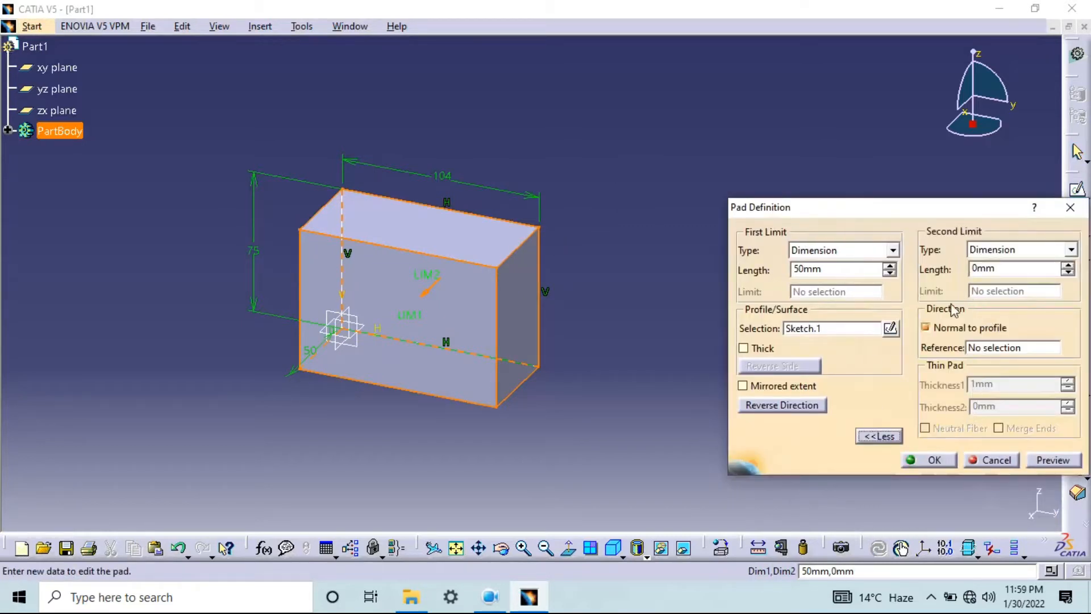
pyautogui.click(1004, 269)
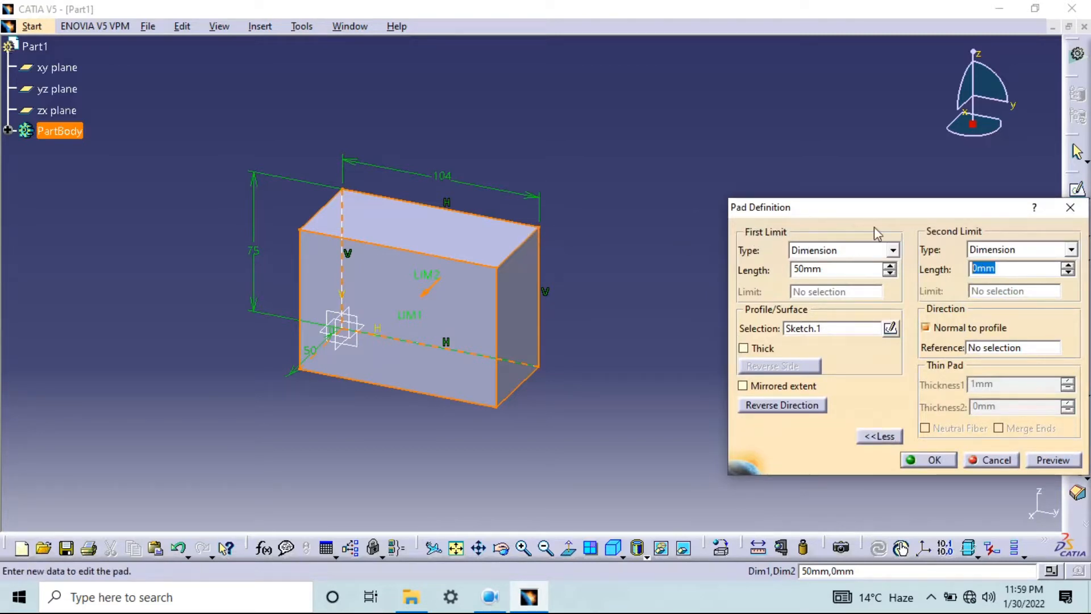
pyautogui.write('50')
pyautogui.click(1069, 461)
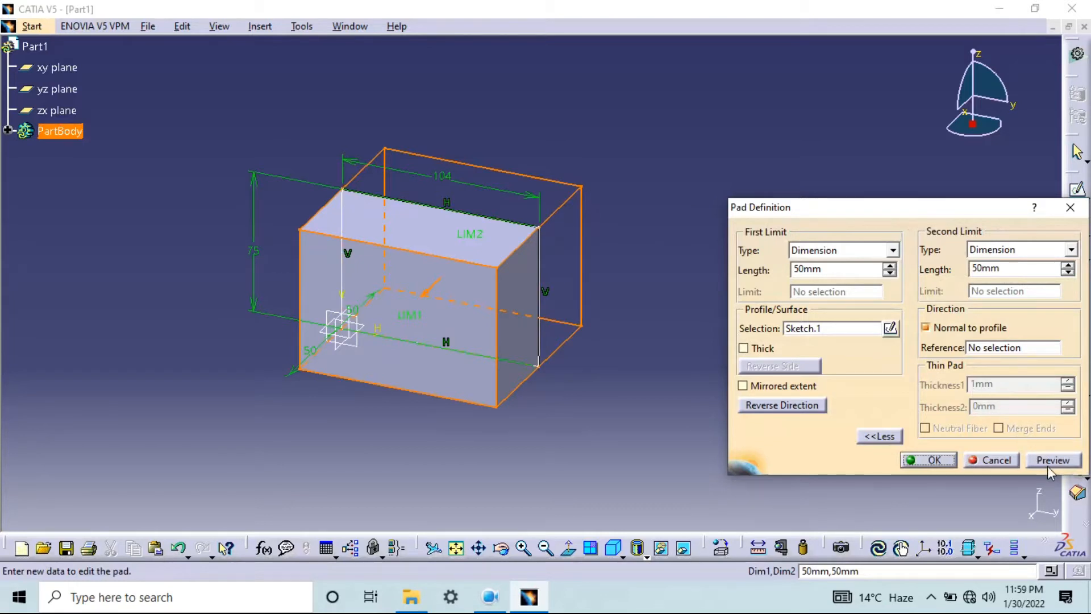
pyautogui.click(931, 459)
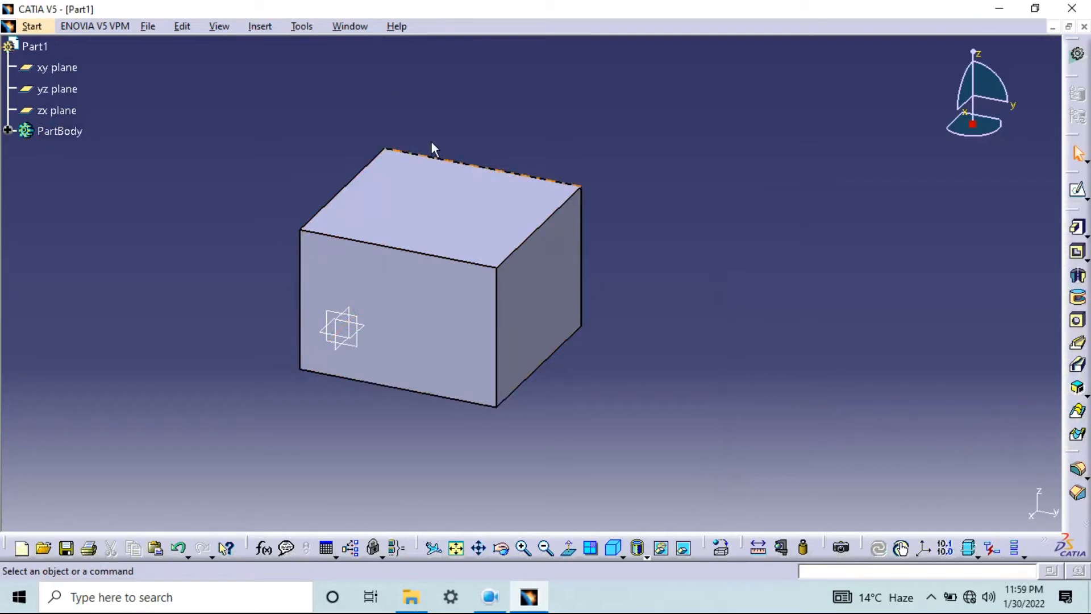
# Reopen the pad's definition to review its first and second limits, and close it
pyautogui.doubleClick(440, 200)
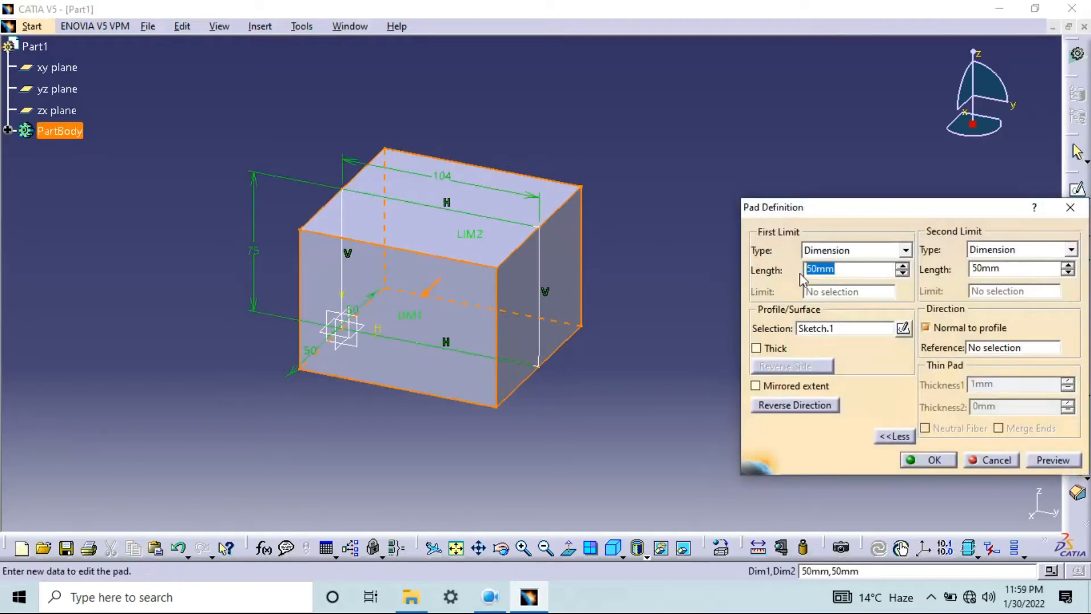
pyautogui.moveTo(802, 208); pyautogui.dragTo(764, 188)
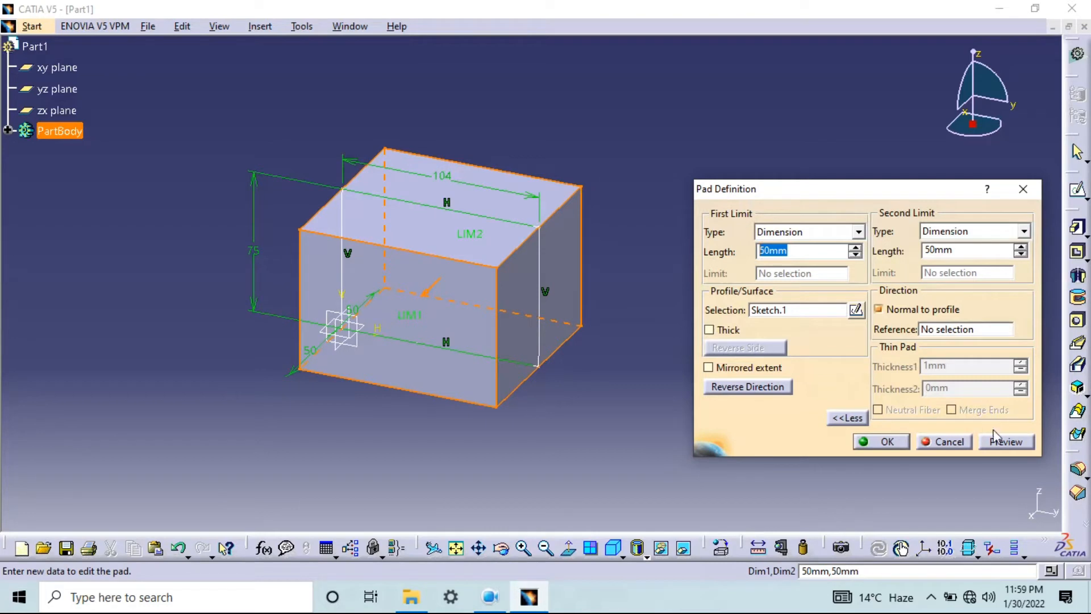
pyautogui.click(888, 442)
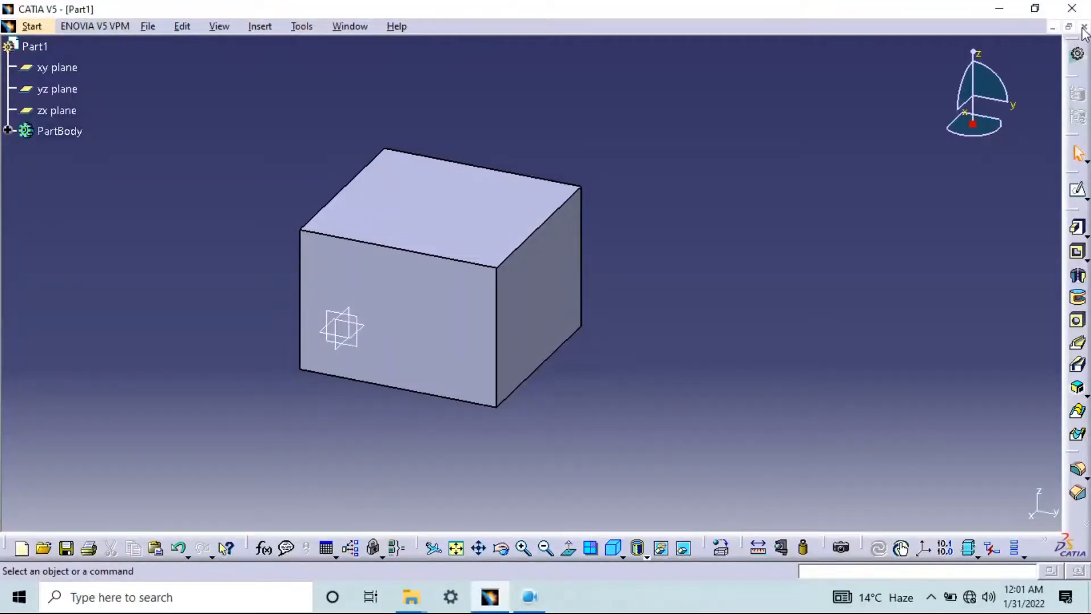
# Close the current part without saving and create a new Part Design part named work2
pyautogui.click(1083, 27)
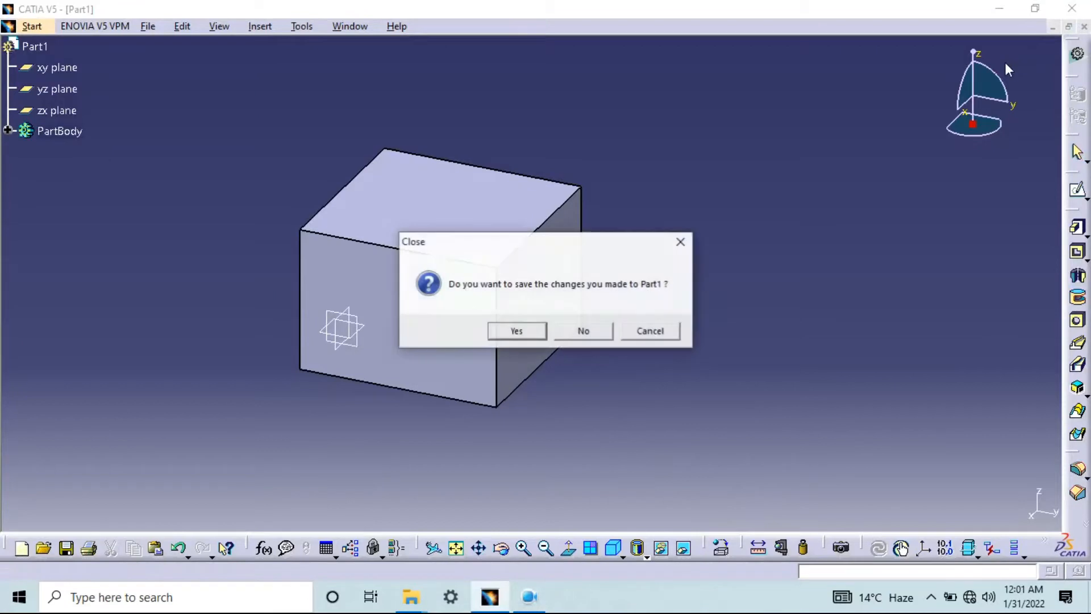
pyautogui.click(590, 334)
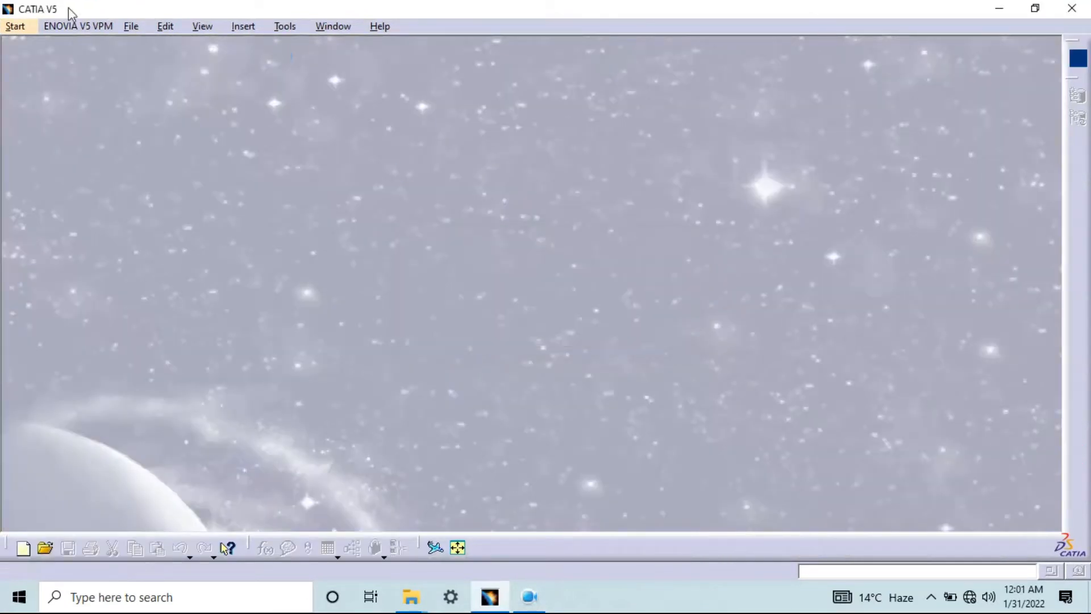
pyautogui.click(15, 27)
pyautogui.moveTo(51, 64)
pyautogui.click(235, 64)
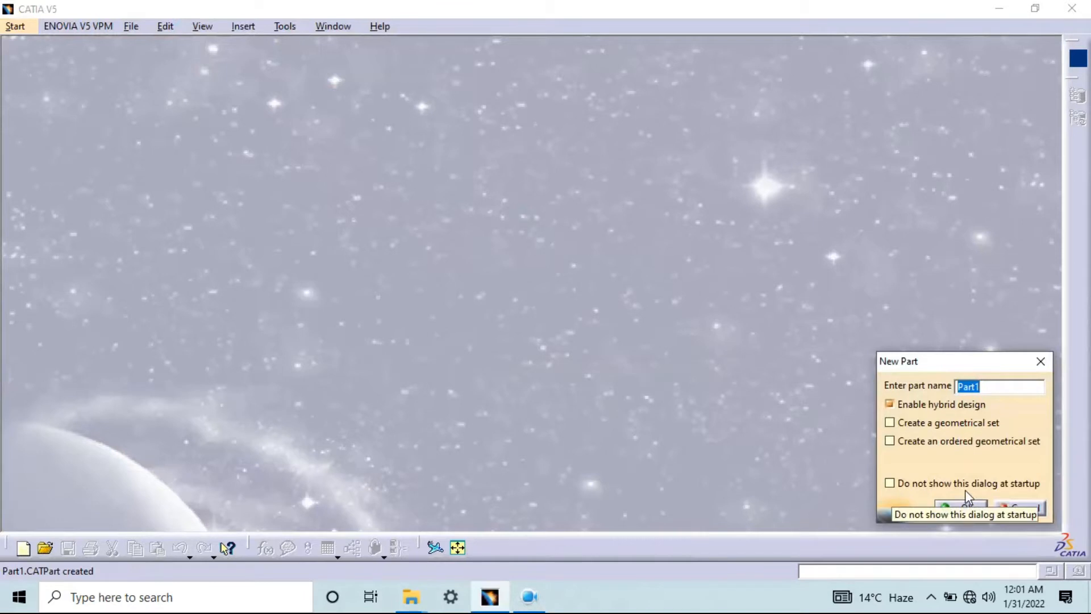
pyautogui.write('work2')
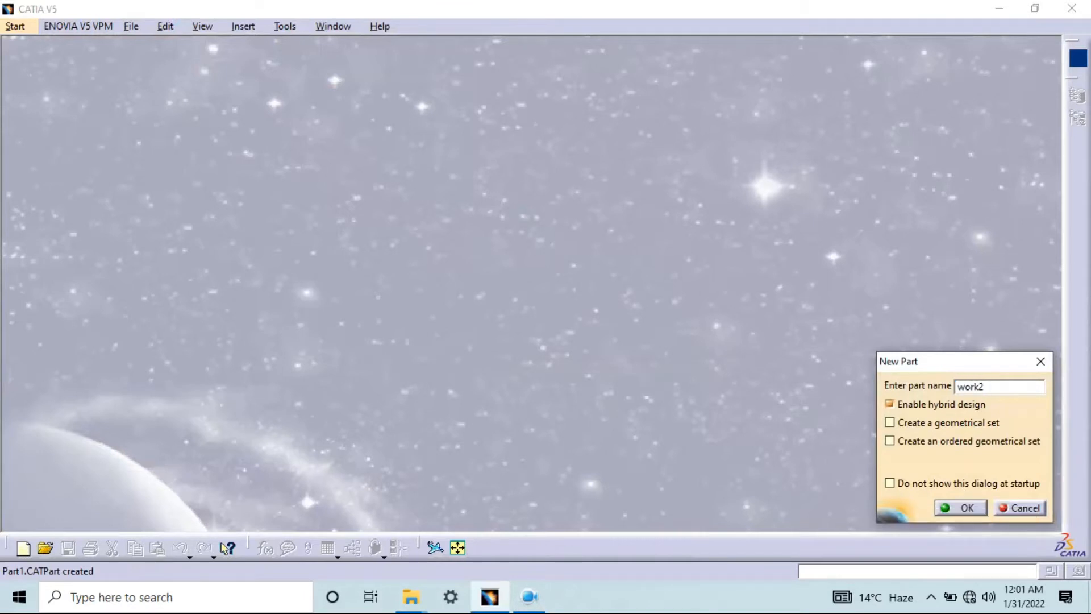
pyautogui.press('Return')
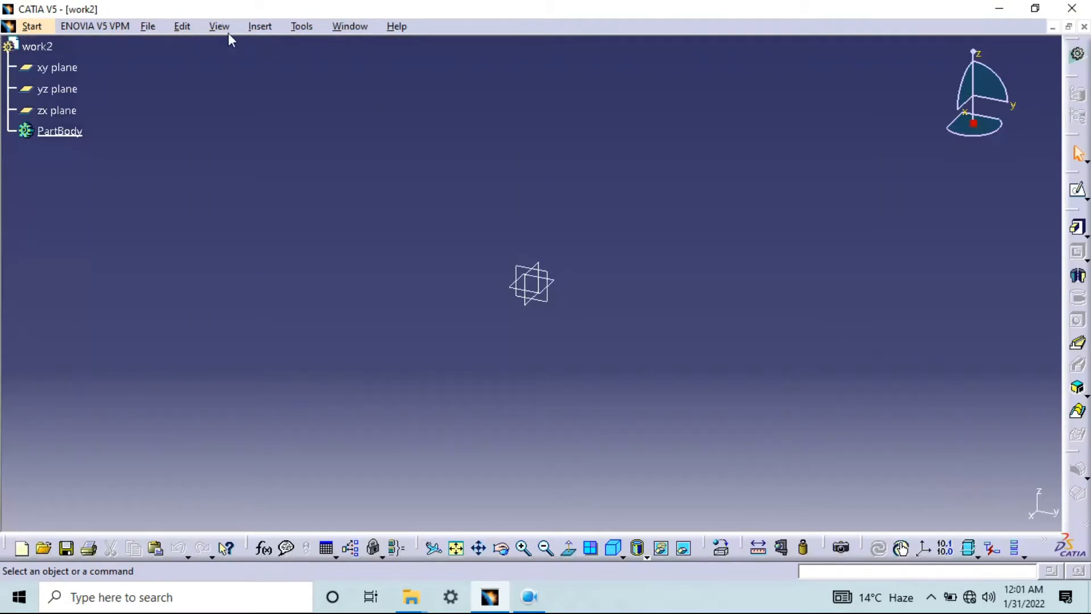
pyautogui.click(57, 67)
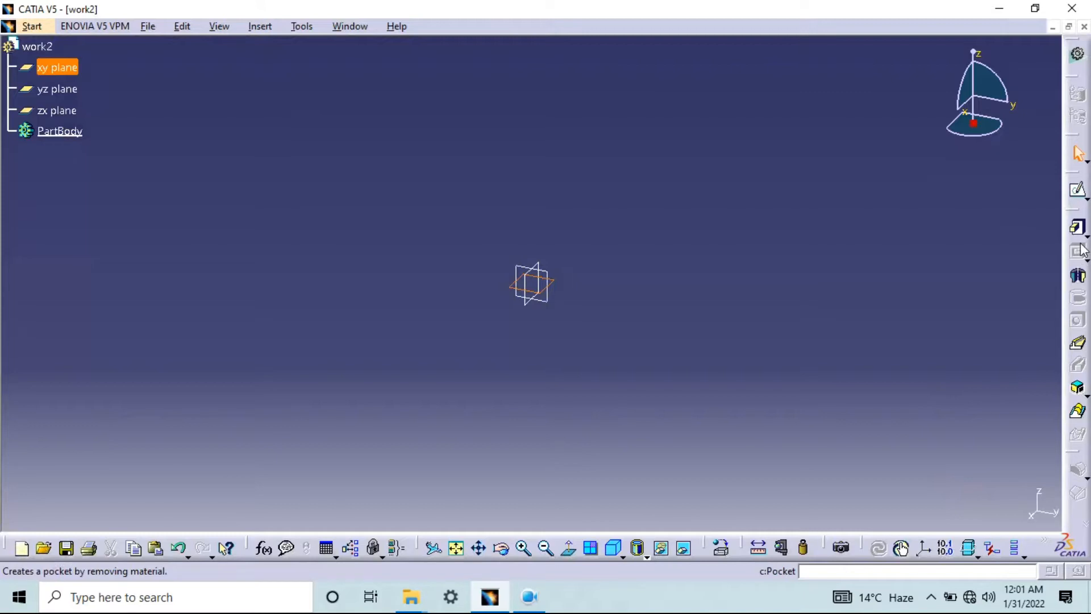
pyautogui.moveTo(1085, 533); pyautogui.dragTo(961, 414)
pyautogui.moveTo(951, 347); pyautogui.dragTo(1080, 470)
pyautogui.moveTo(421, 202); pyautogui.dragTo(542, 306)
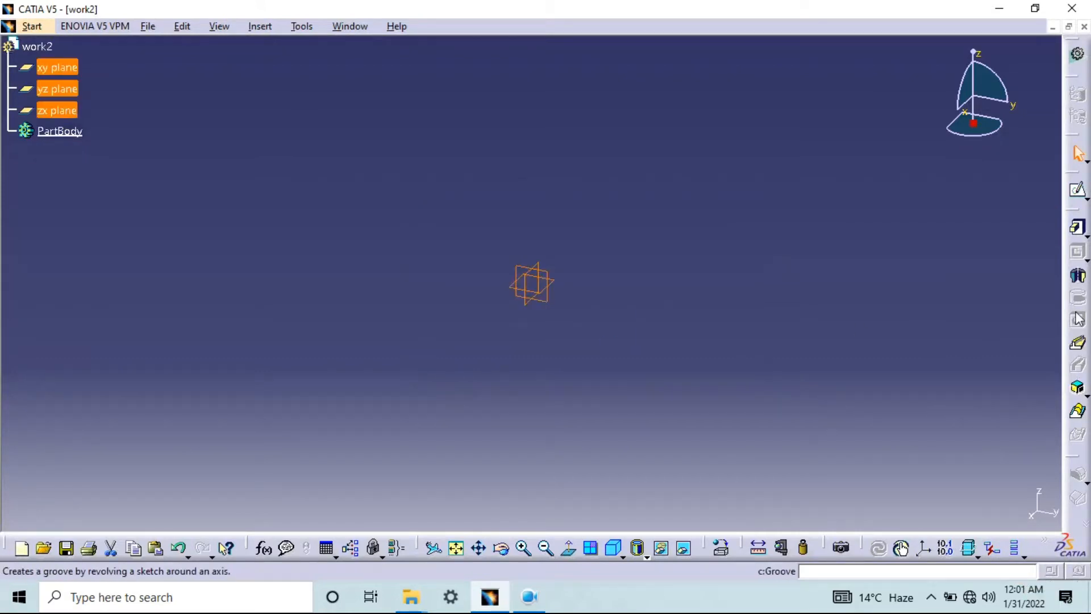
pyautogui.click(680, 284)
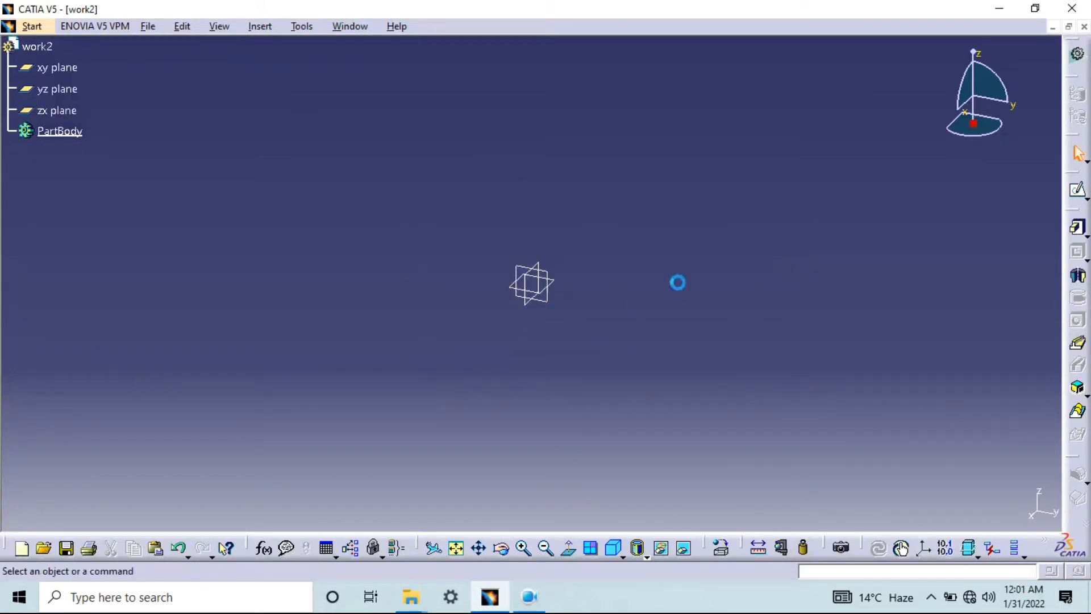
# Sketch a circle about 45 mm in diameter on the xy plane, centred on the positive horizontal axis away from the origin
pyautogui.click(55, 64)
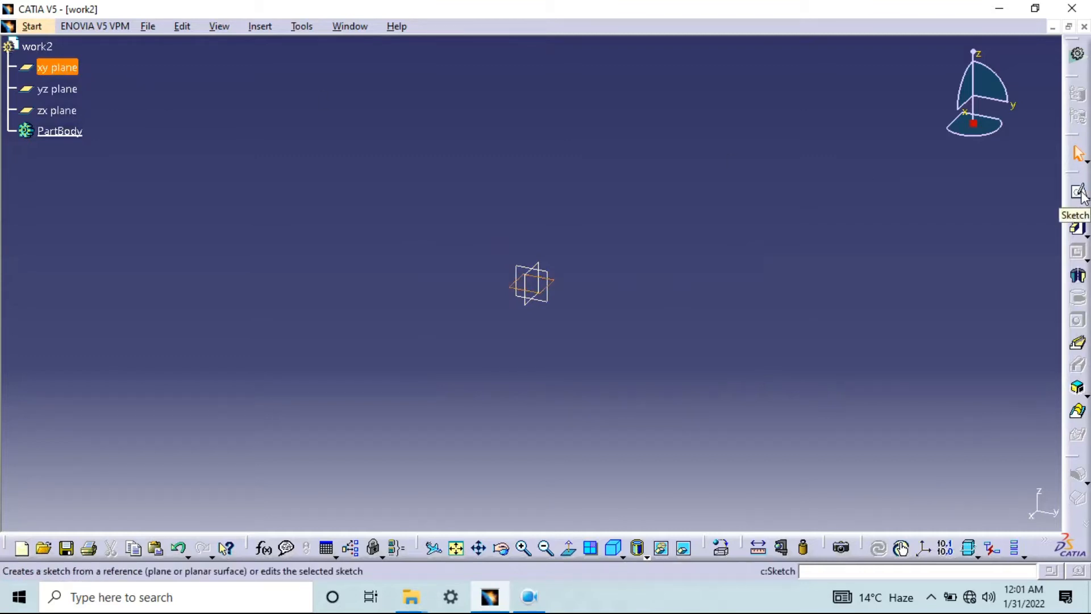
pyautogui.click(1079, 192)
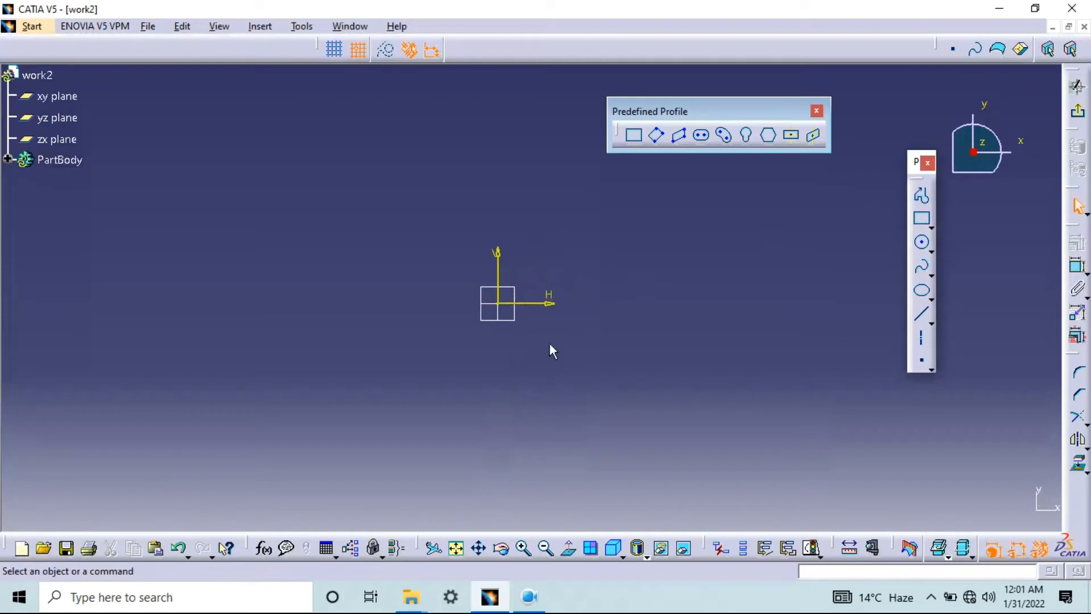
pyautogui.click(922, 242)
pyautogui.click(654, 303)
pyautogui.click(672, 264)
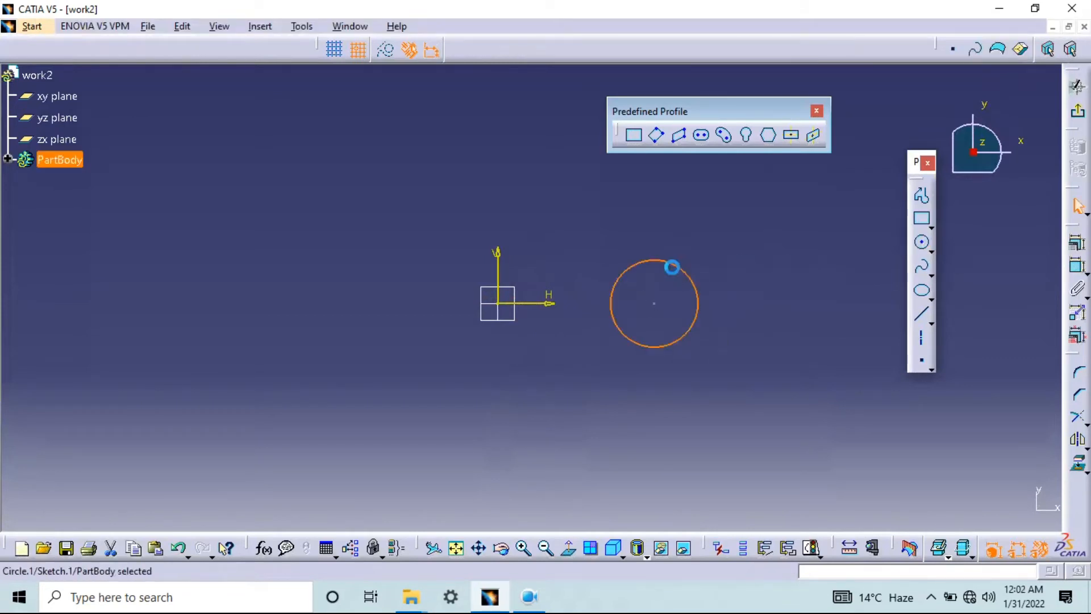
# Dimension the circle's diameter and set it to 50 mm
pyautogui.click(1077, 246)
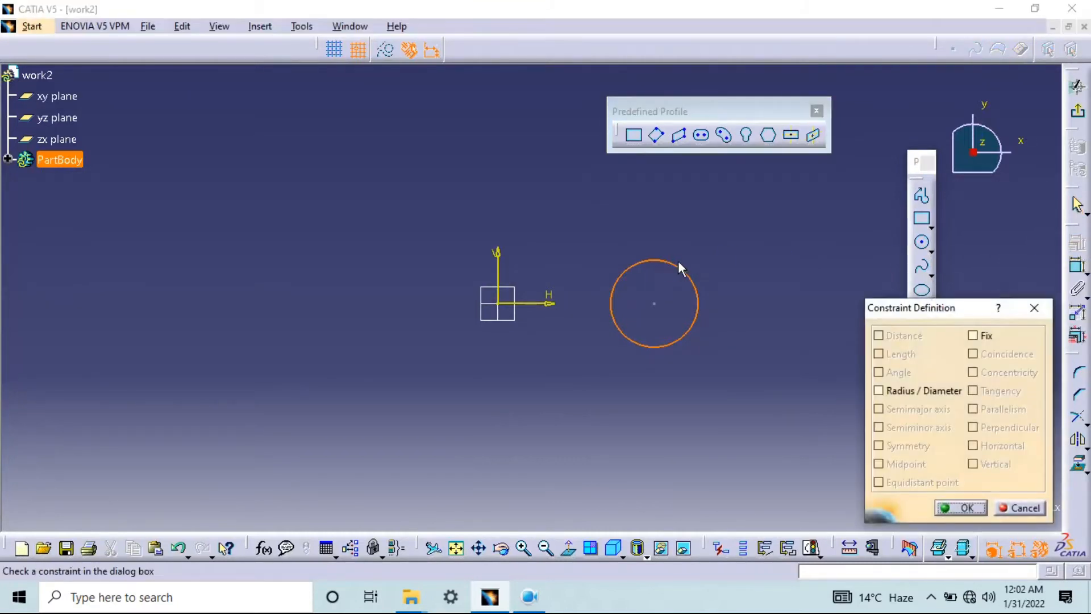
pyautogui.click(1035, 307)
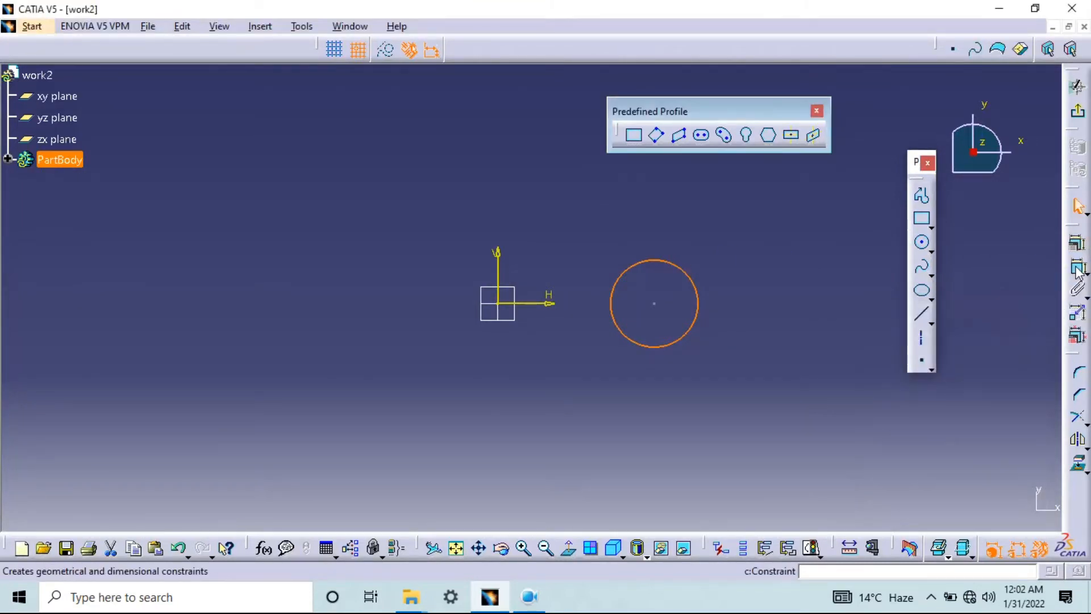
pyautogui.click(1078, 275)
pyautogui.click(719, 253)
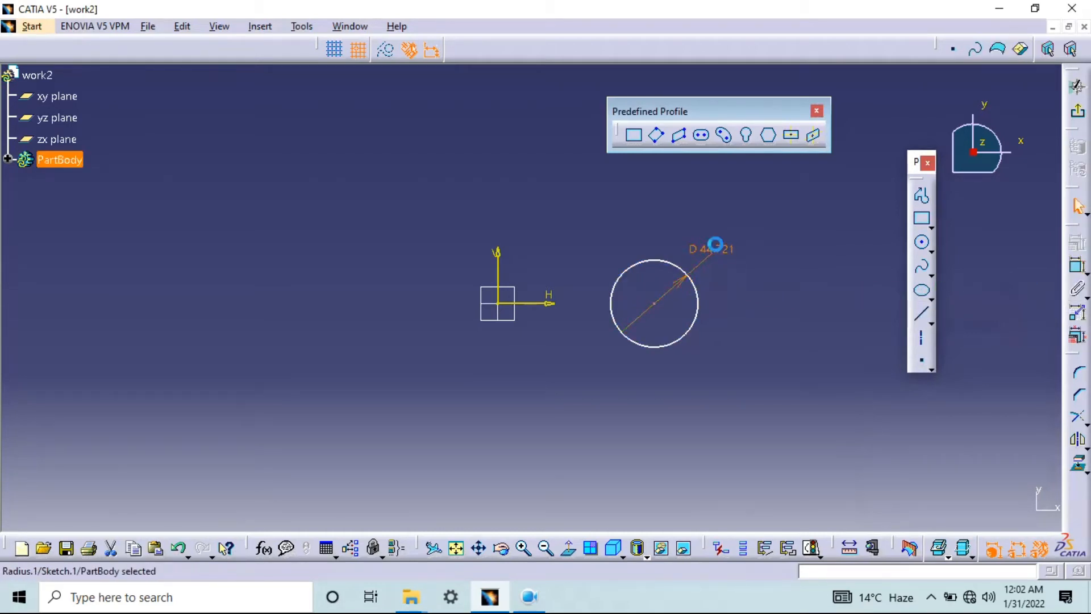
pyautogui.doubleClick(715, 248)
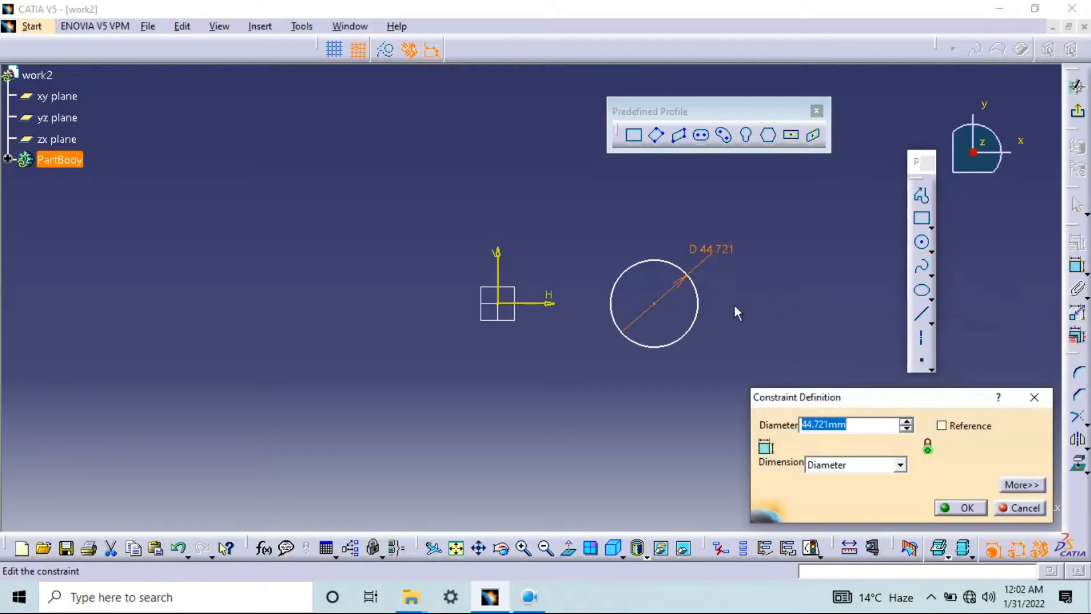
pyautogui.moveTo(847, 399); pyautogui.dragTo(832, 314)
pyautogui.write('50')
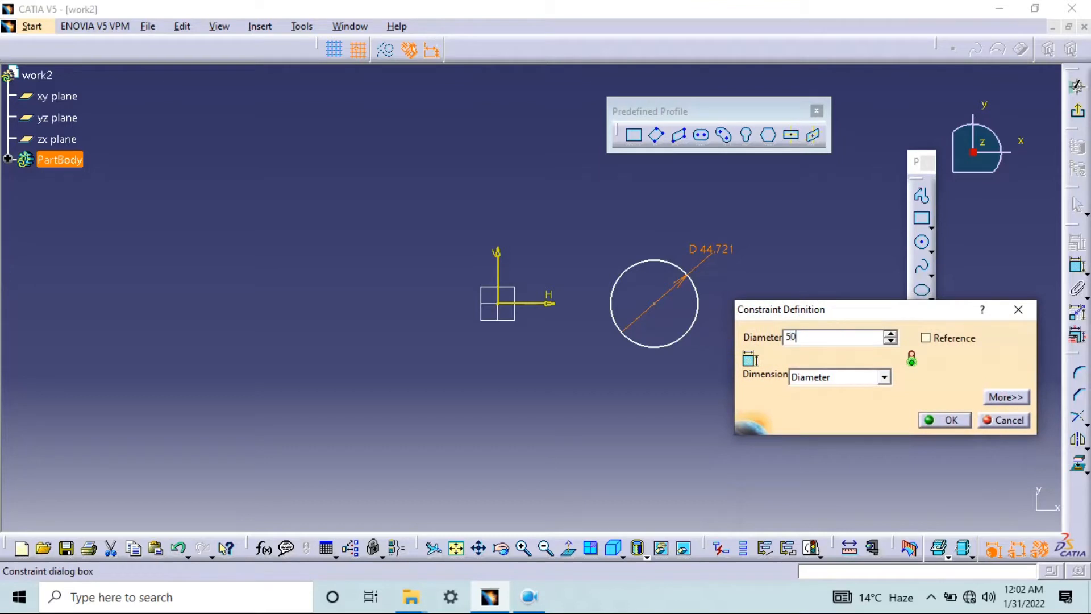
pyautogui.click(944, 420)
# Exit the circle sketch to return to the 3D part
pyautogui.moveTo(699, 288); pyautogui.dragTo(523, 291, button='middle')
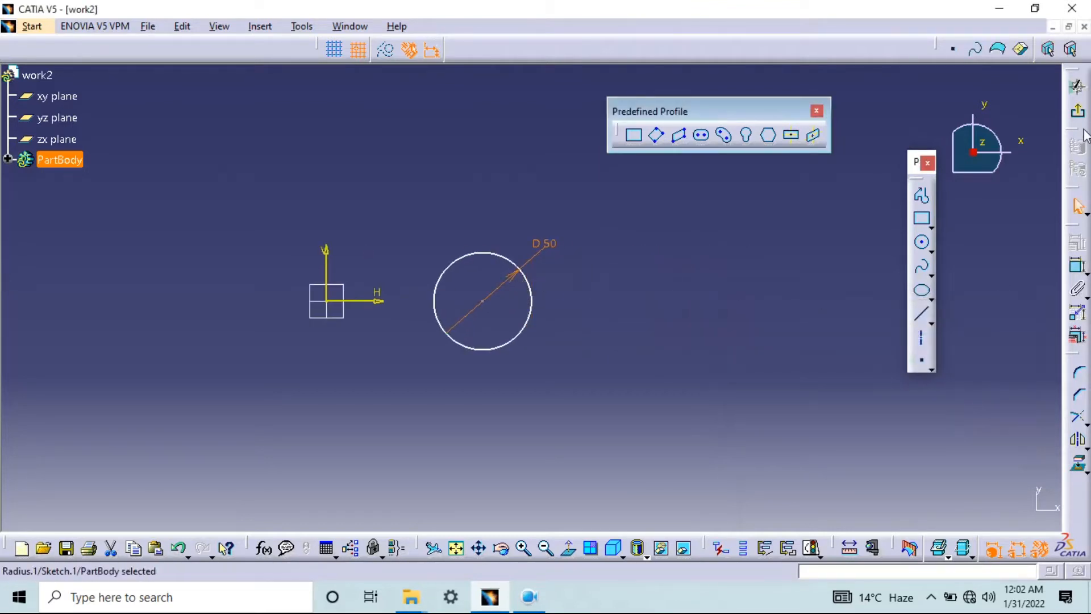
pyautogui.click(1079, 115)
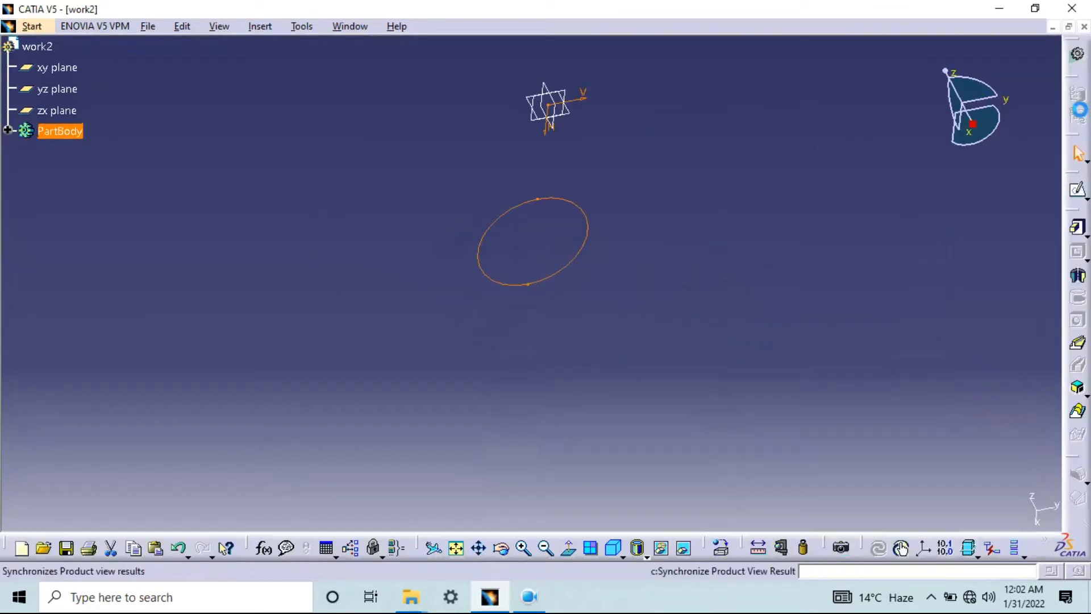
pyautogui.moveTo(670, 190); pyautogui.dragTo(615, 290, button='middle')
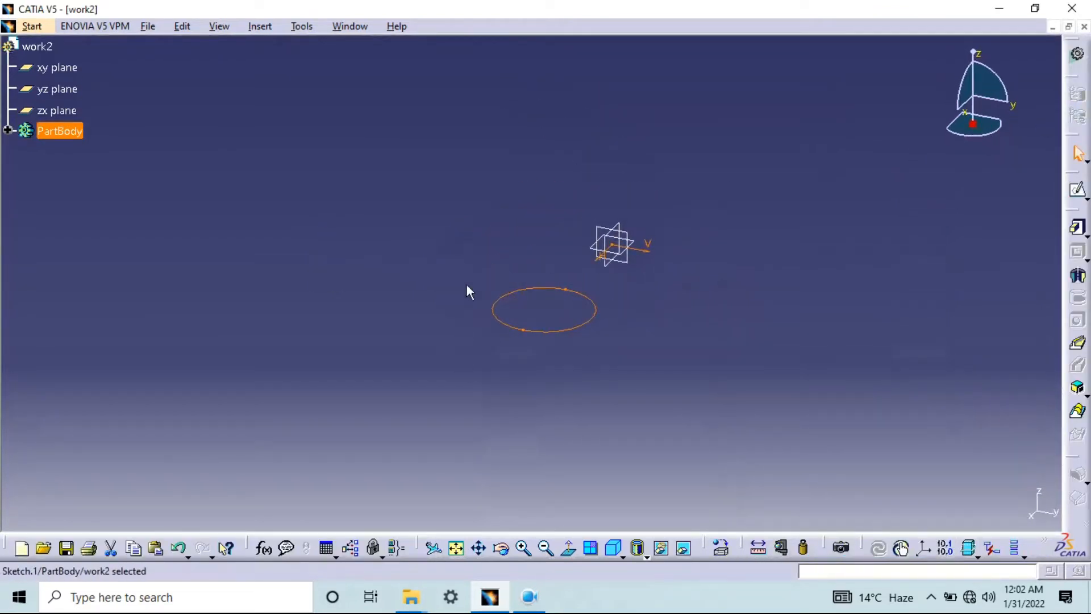
# Reopen the 50 mm circle's sketch and draw a second circle farther out along the positive horizontal axis
pyautogui.moveTo(703, 293); pyautogui.dragTo(767, 350)
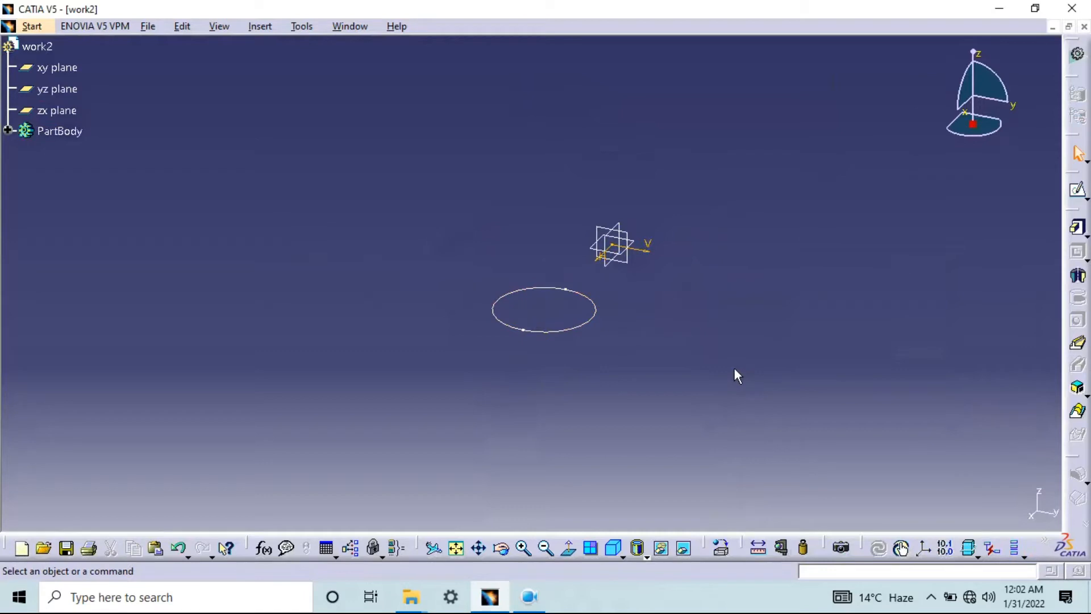
pyautogui.doubleClick(594, 301)
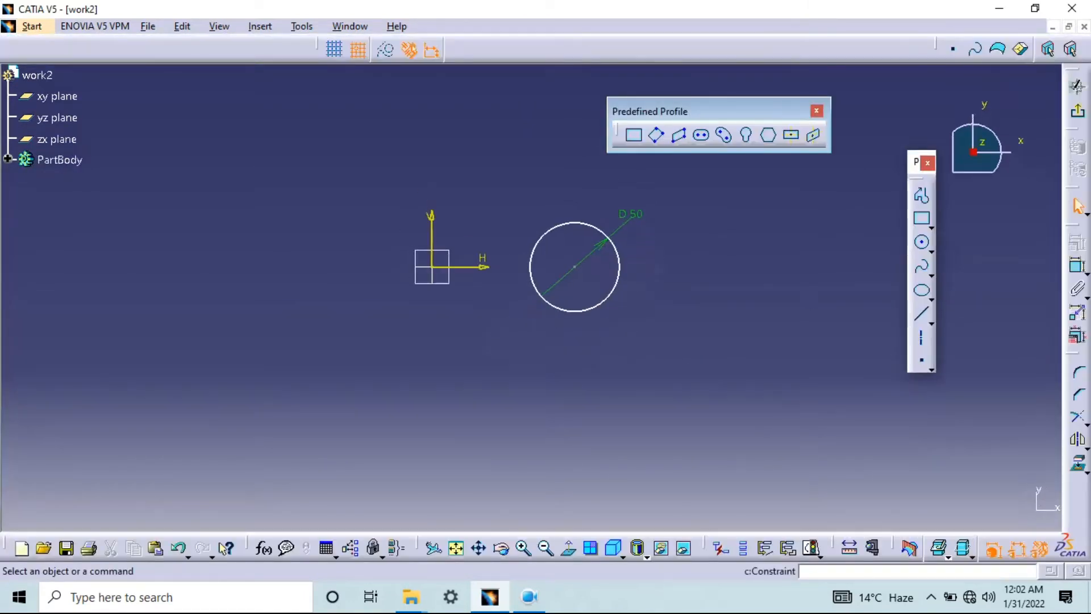
pyautogui.click(922, 242)
pyautogui.click(753, 267)
pyautogui.click(768, 224)
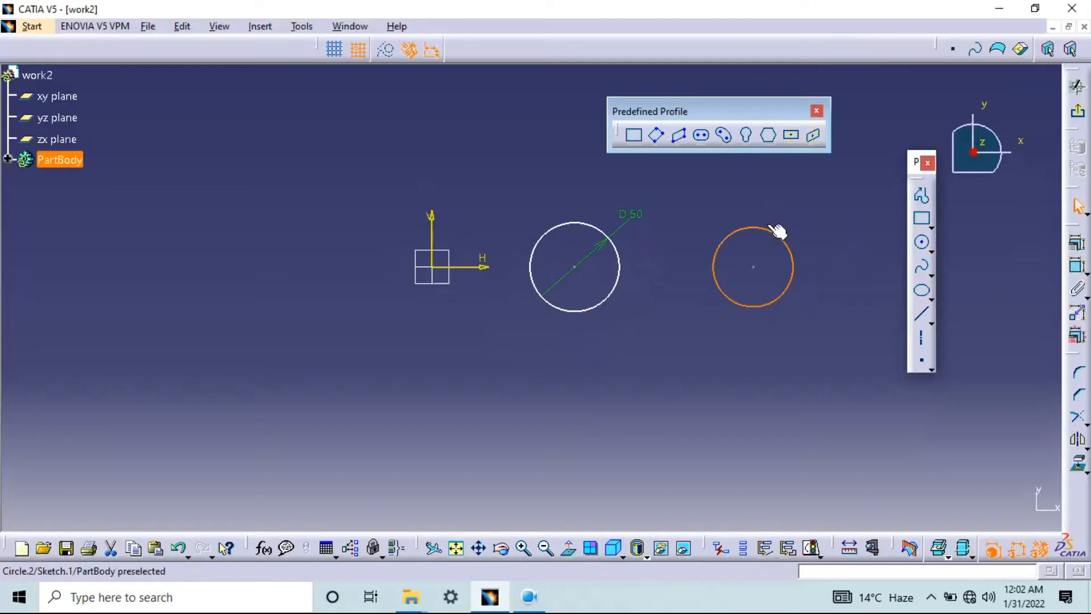
# Draw a tall narrow rectangle below the two circles, starting from H 110 mm, V -60 mm, and exit the sketch
pyautogui.click(923, 219)
pyautogui.click(895, 228)
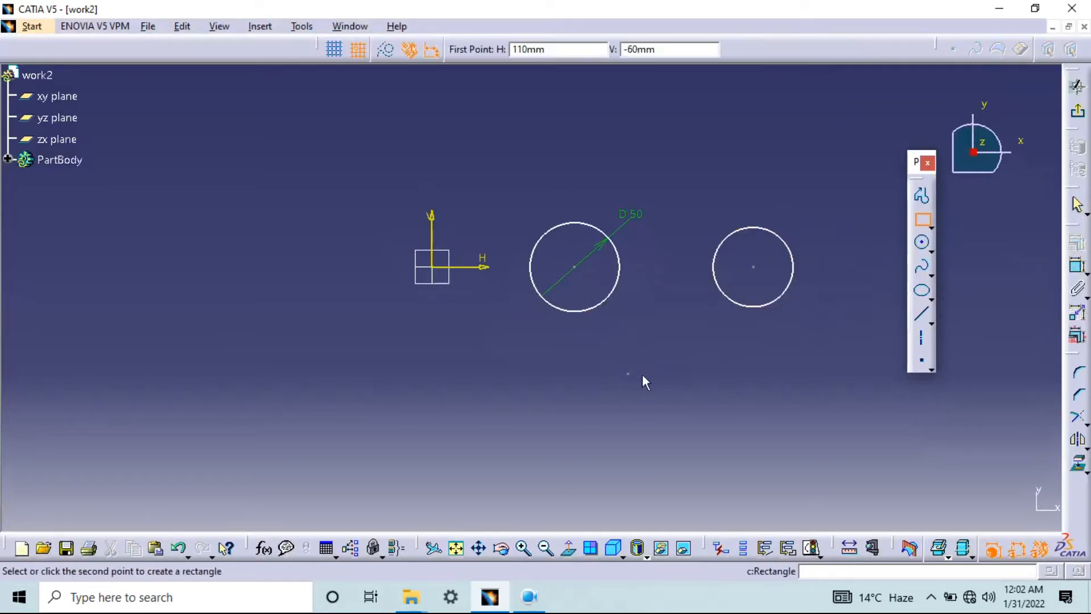
pyautogui.click(665, 498)
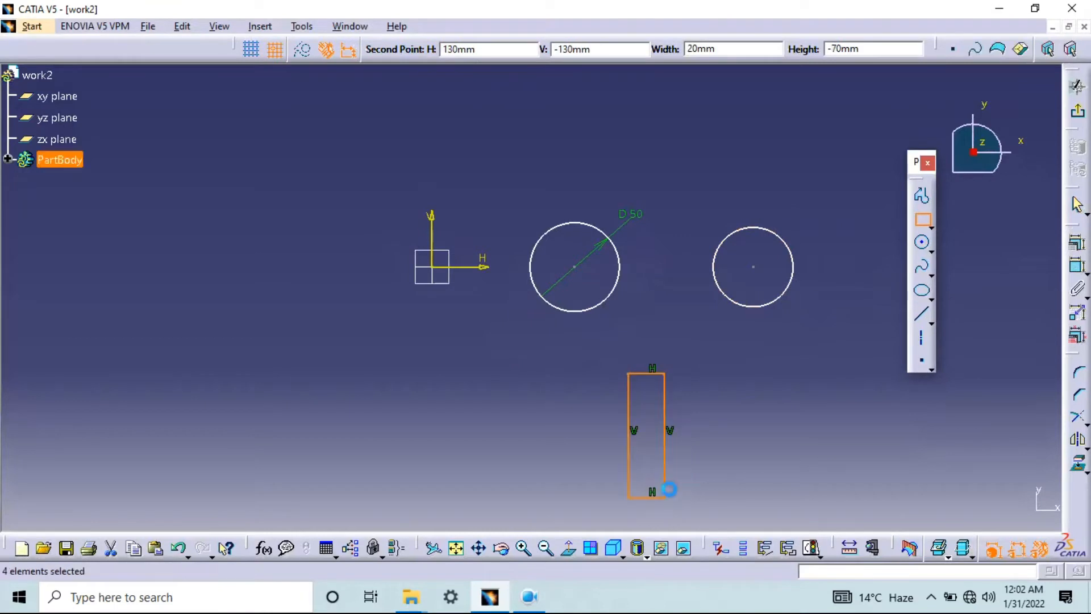
pyautogui.click(1079, 114)
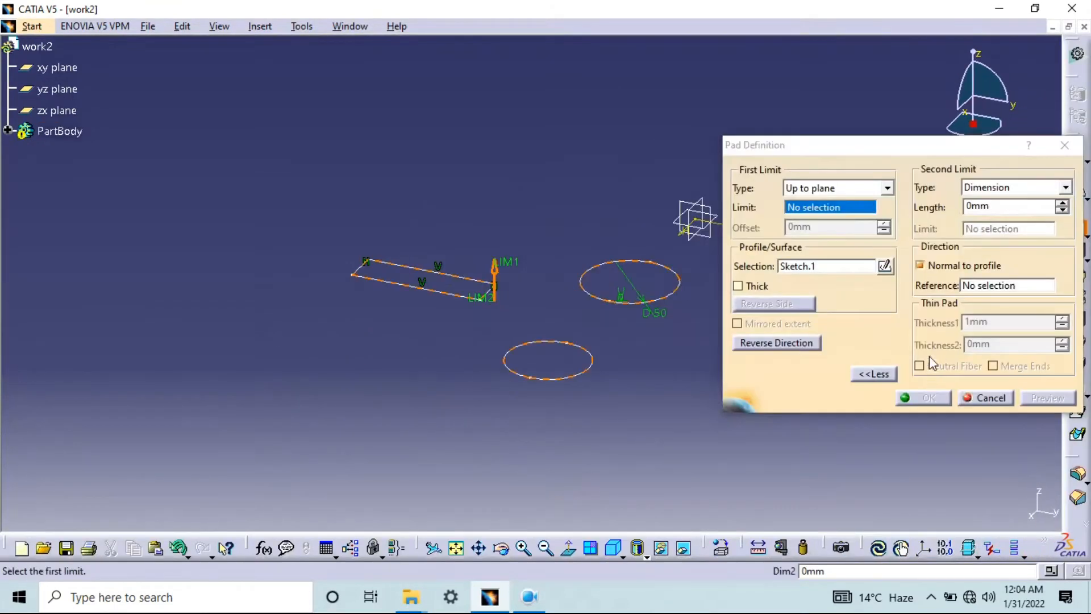
# Pad the two circles and the rectangle with a Dimension first limit of 50 mm
pyautogui.click(836, 189)
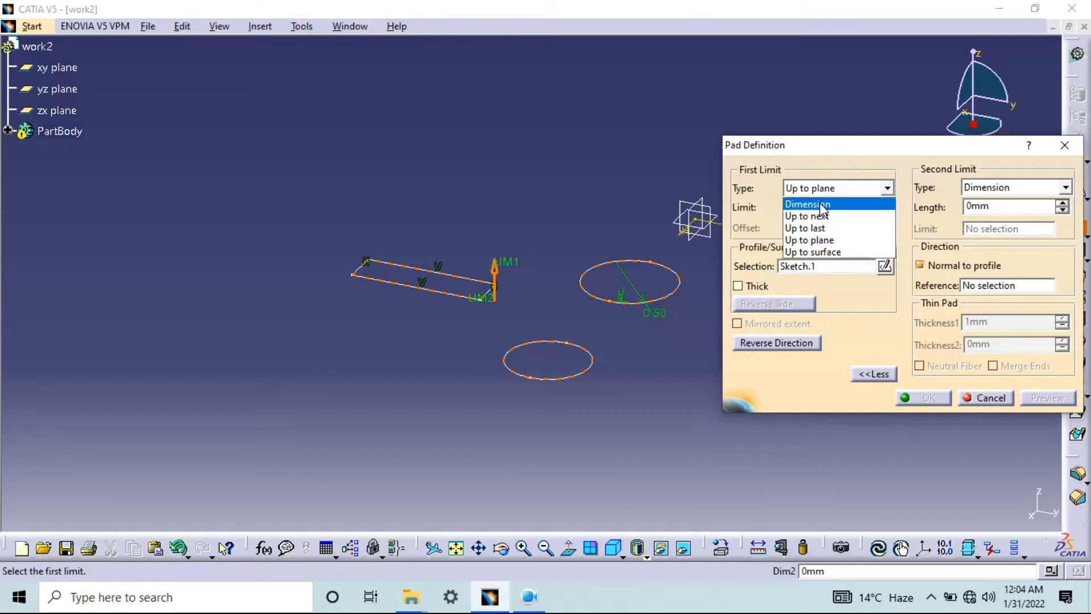
pyautogui.click(818, 204)
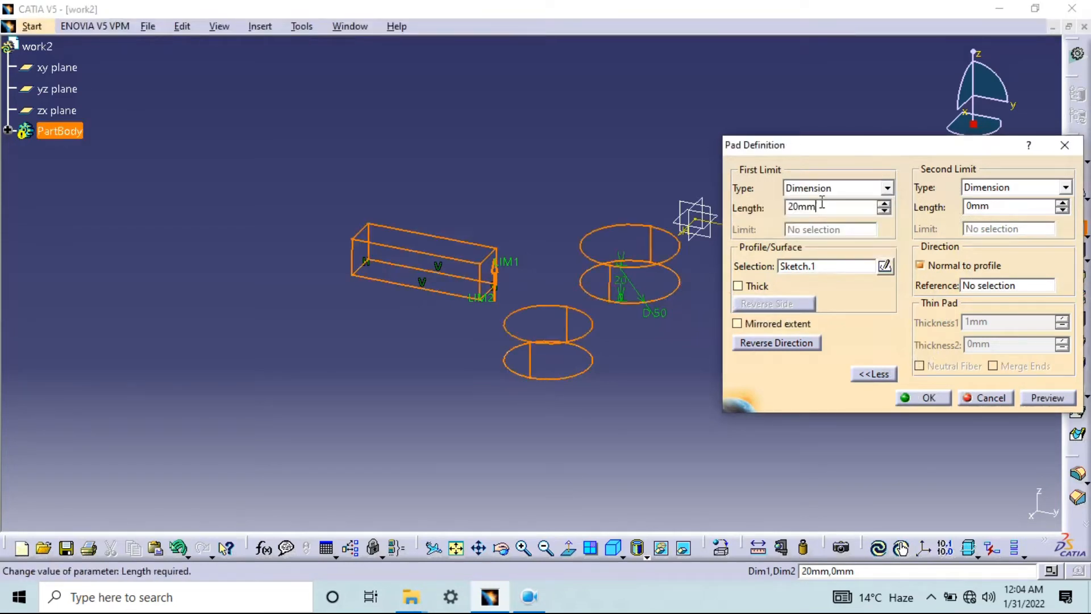
pyautogui.write('40')
pyautogui.press('Return')
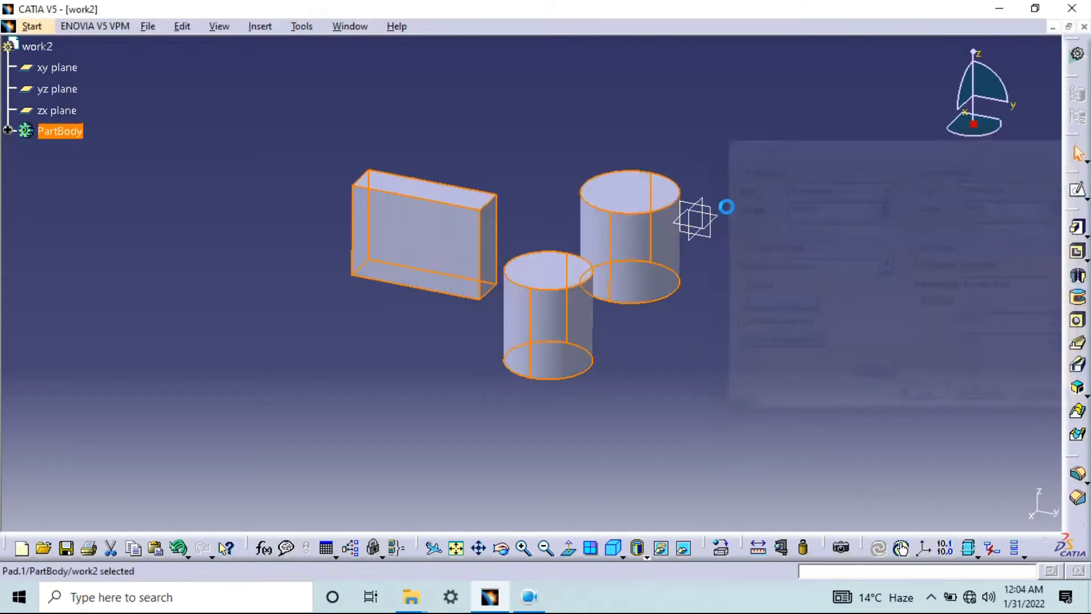
# Sketch a smaller concentric circle on the top face of the cylinder nearest the origin and exit the sketch
pyautogui.moveTo(722, 244); pyautogui.dragTo(598, 243, button='middle')
pyautogui.moveTo(324, 192); pyautogui.dragTo(274, 276, button='middle')
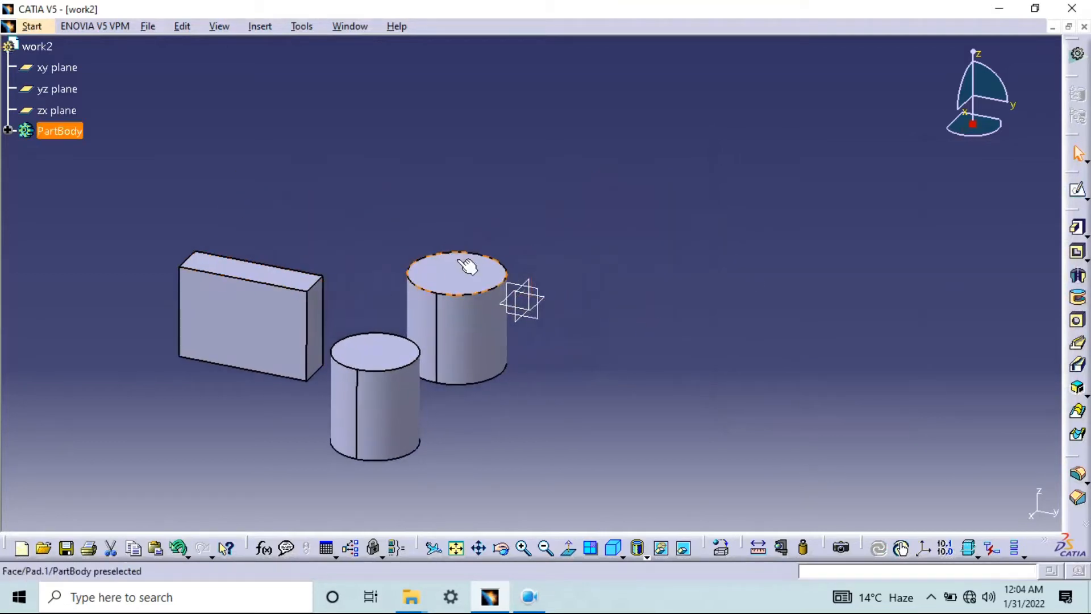
pyautogui.click(478, 271)
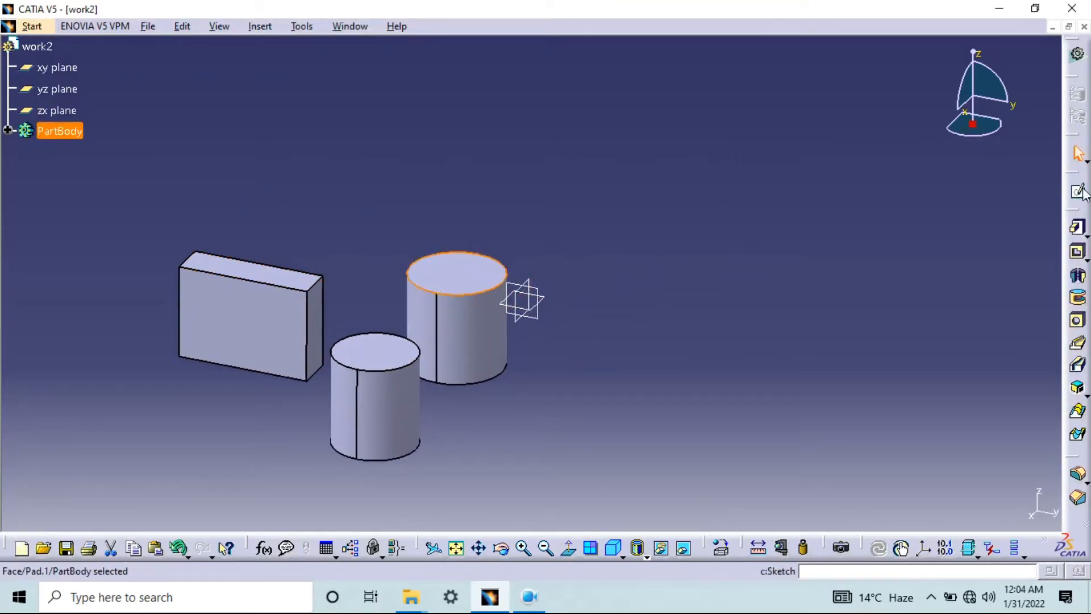
pyautogui.click(1079, 192)
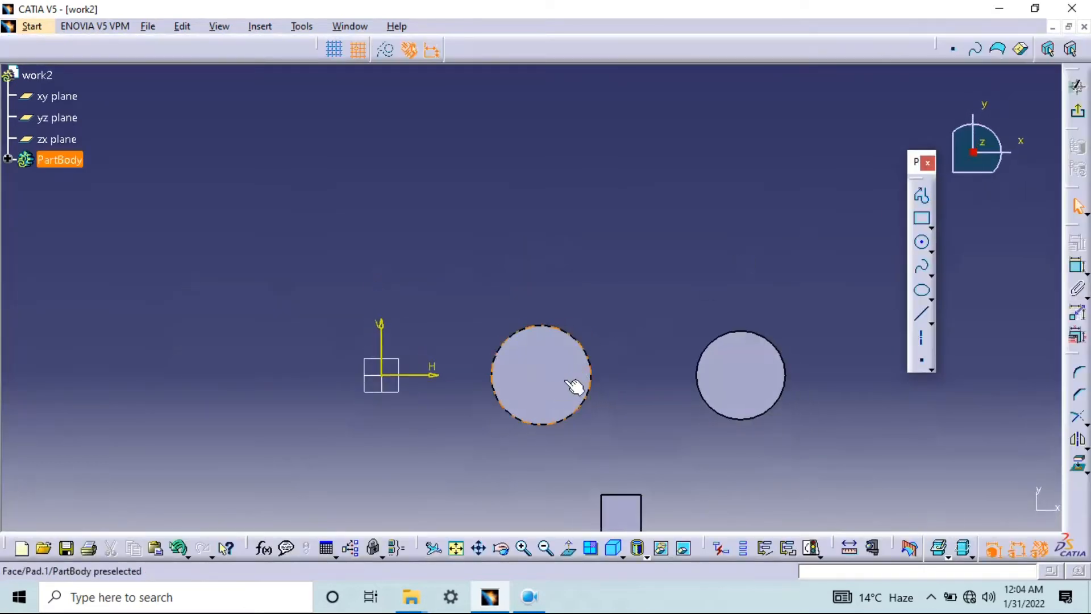
pyautogui.click(924, 244)
pyautogui.click(544, 325)
pyautogui.click(555, 305)
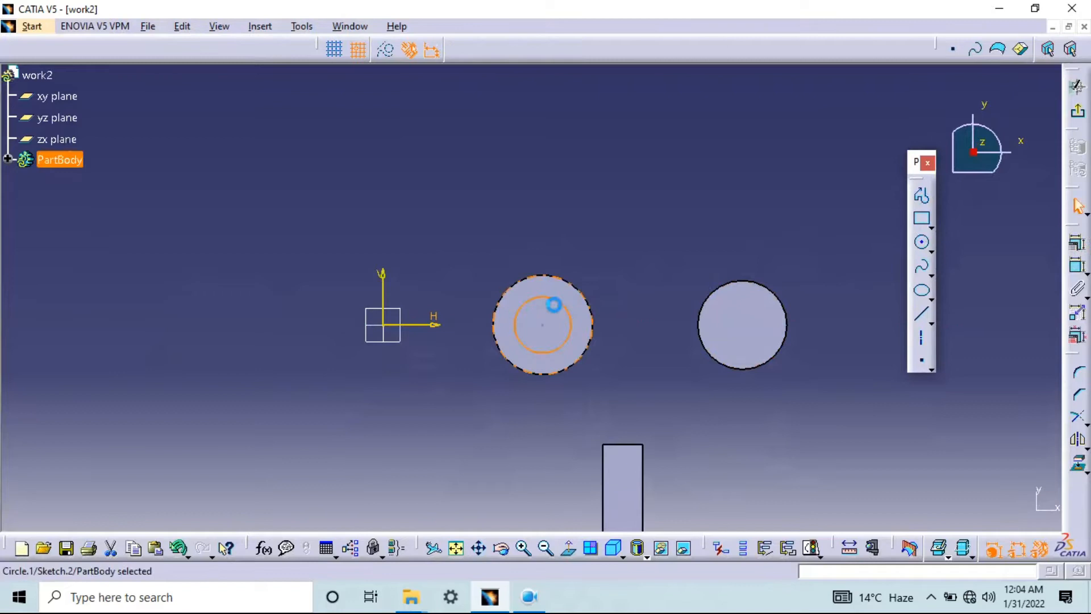
pyautogui.click(1078, 111)
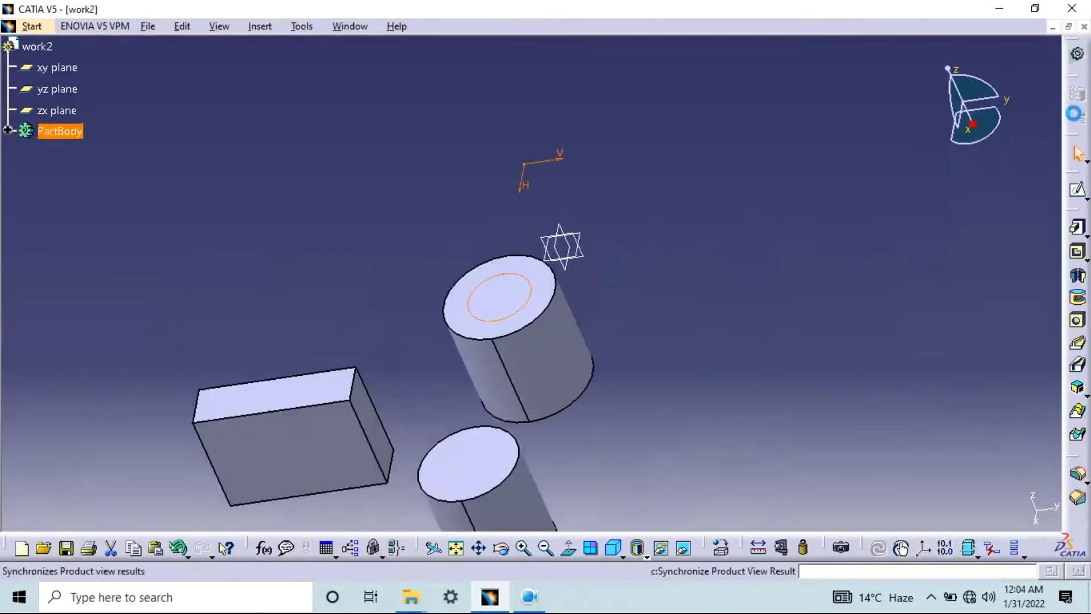
# Pad the small circle 50 mm upward from the cylinder's top face
pyautogui.click(1080, 231)
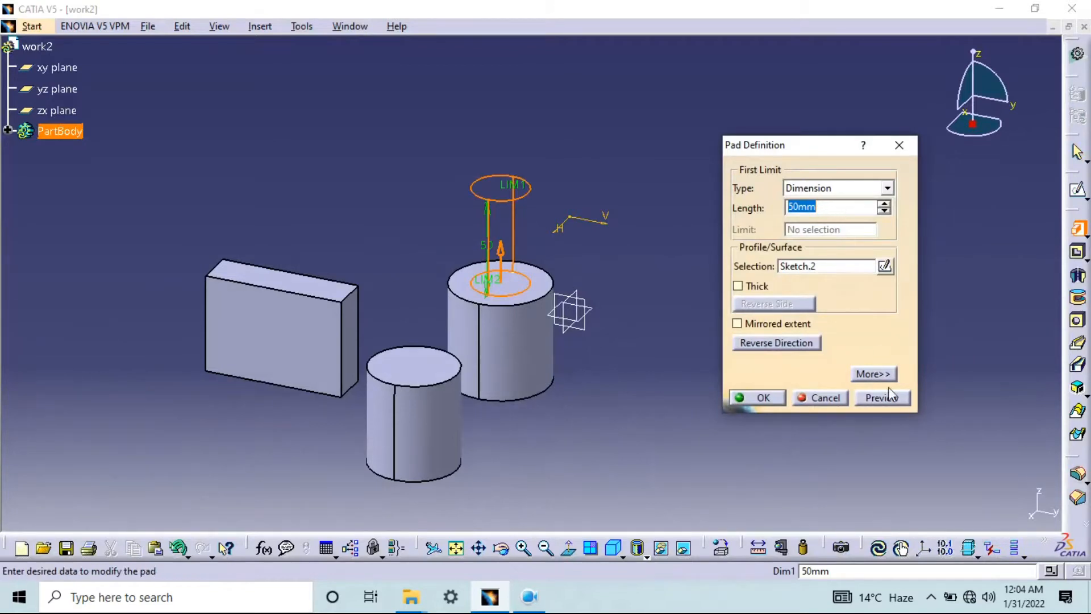
pyautogui.click(882, 397)
pyautogui.click(756, 397)
# Start a sketch on the rectangular block's large front face and draw a rectangle 10 mm wide and 30 mm high
pyautogui.moveTo(393, 367); pyautogui.dragTo(533, 243, button='middle')
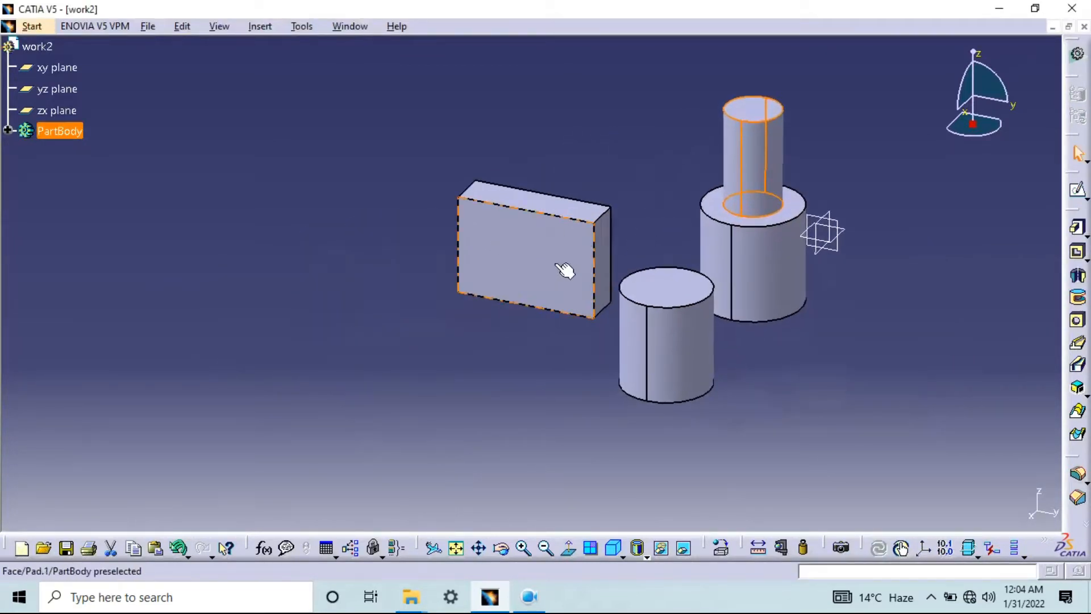
pyautogui.click(557, 260)
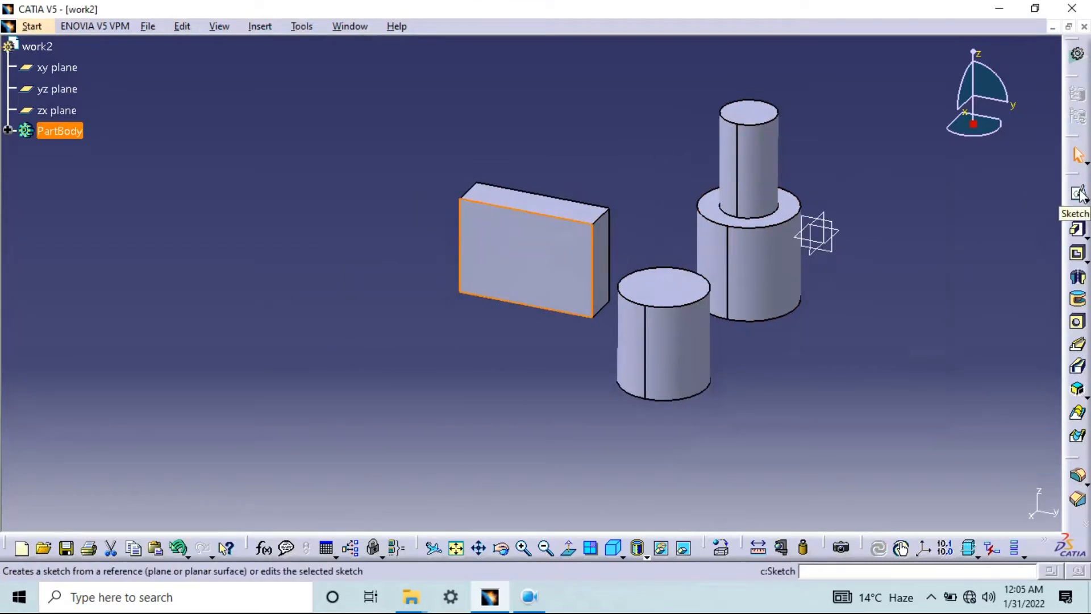
pyautogui.click(1080, 193)
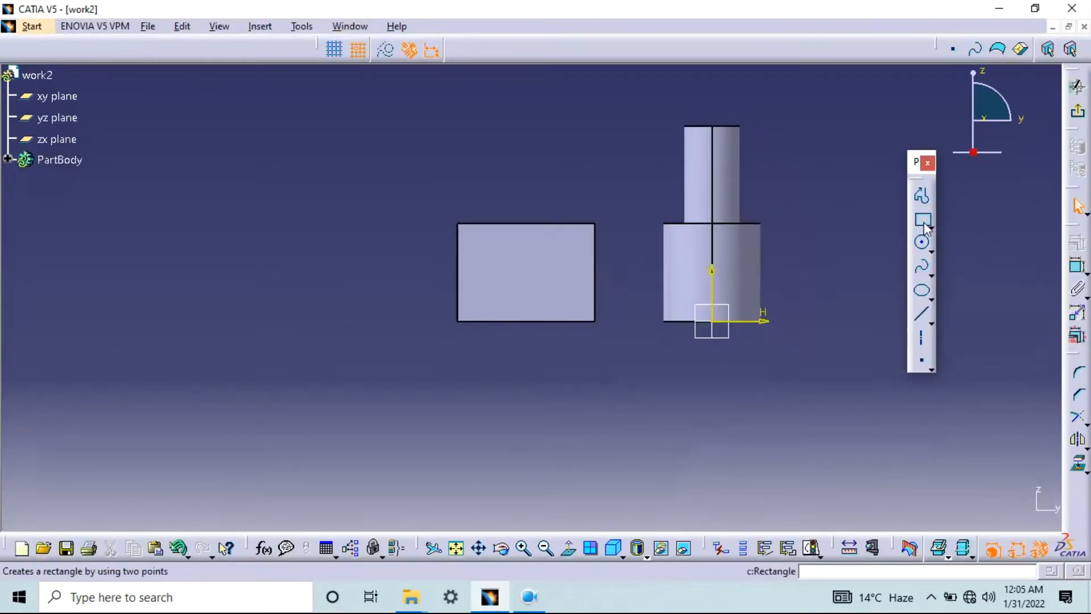
pyautogui.click(925, 227)
pyautogui.click(477, 244)
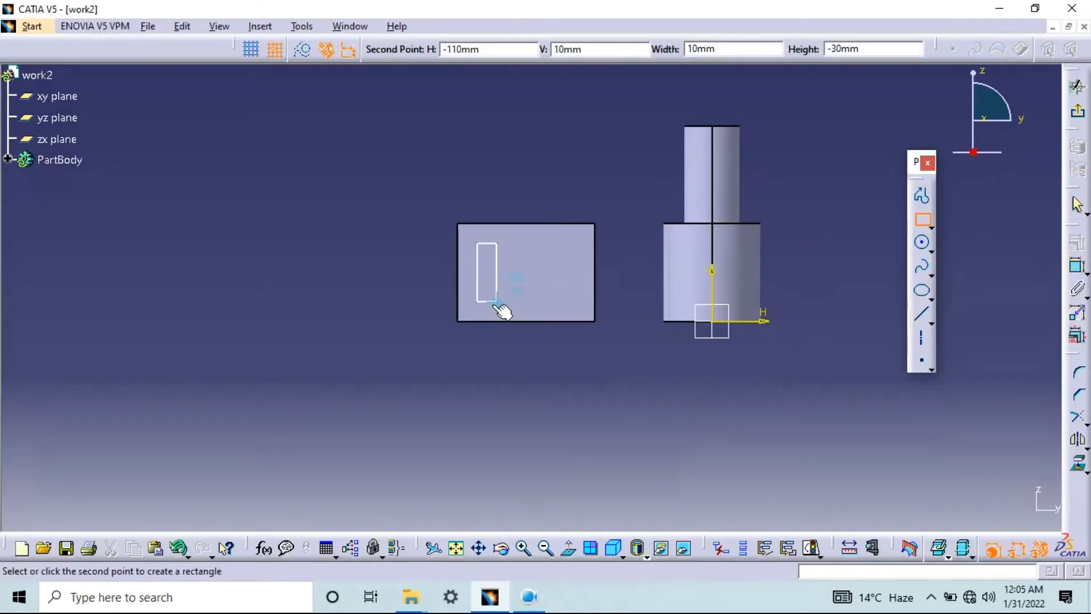
pyautogui.click(497, 301)
# Draw a circle beside the small rectangle on the block's front face and exit the sketch
pyautogui.click(922, 244)
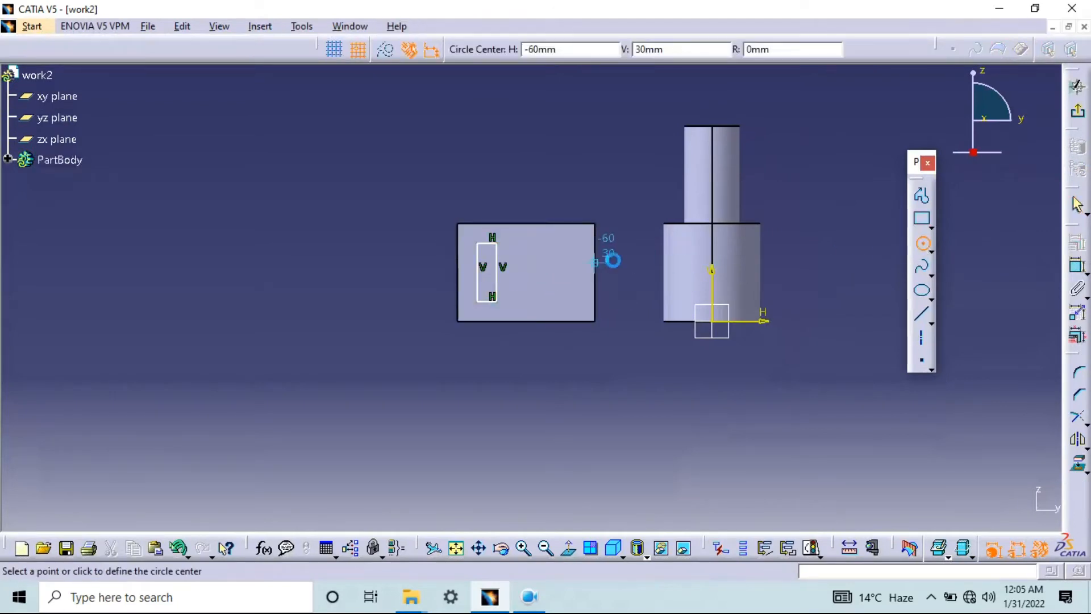
pyautogui.click(555, 262)
pyautogui.click(562, 243)
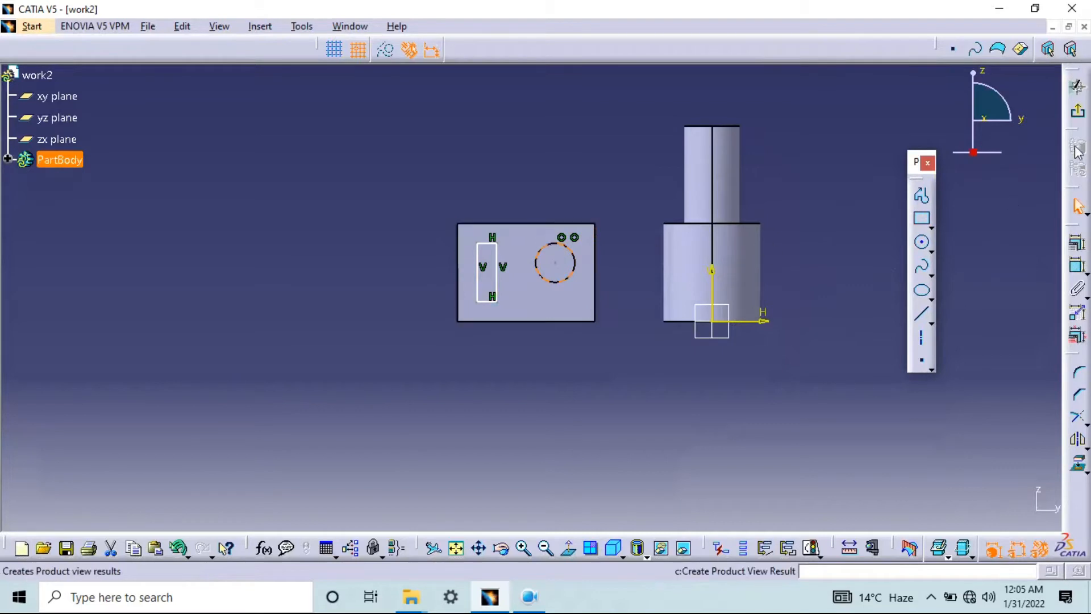
pyautogui.click(1079, 112)
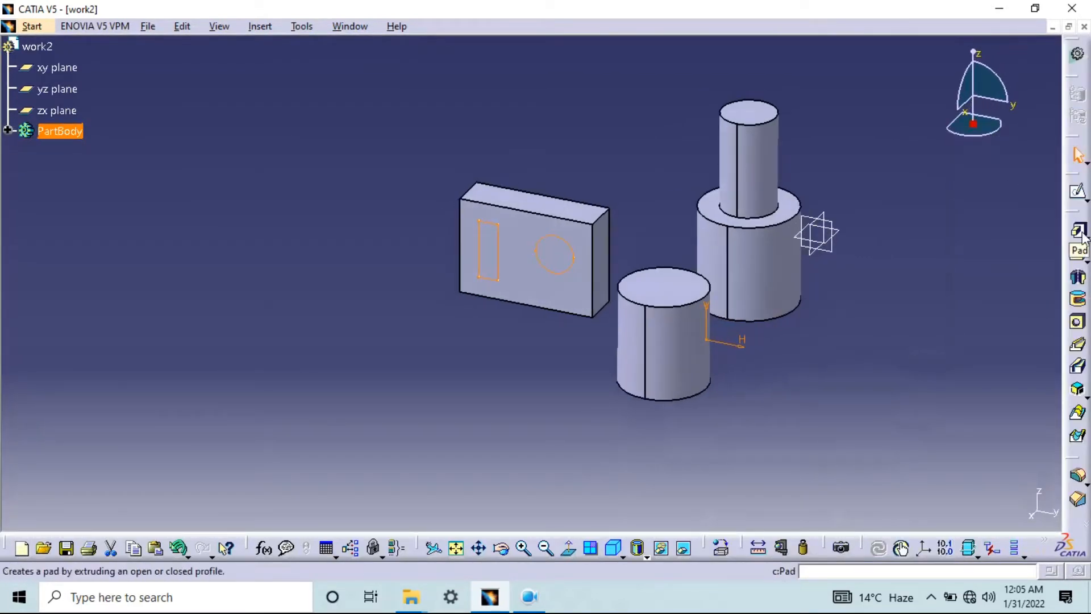
# Extrude the block-face sketch as a Multi-Pad, with 20 mm for the rectangle domain and 50 mm for the circle domain
pyautogui.click(1081, 233)
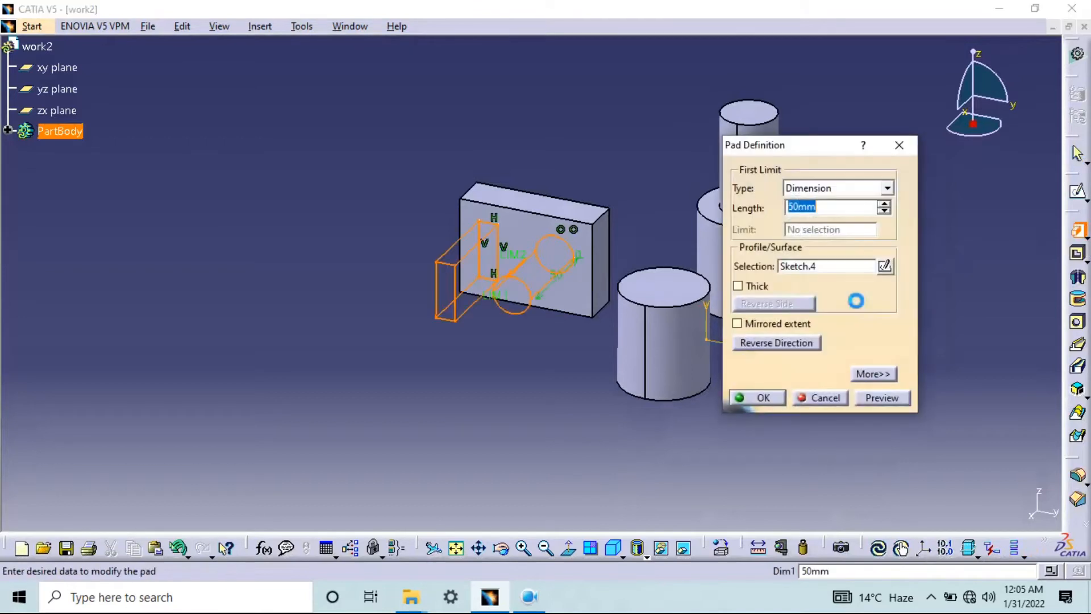
pyautogui.click(899, 147)
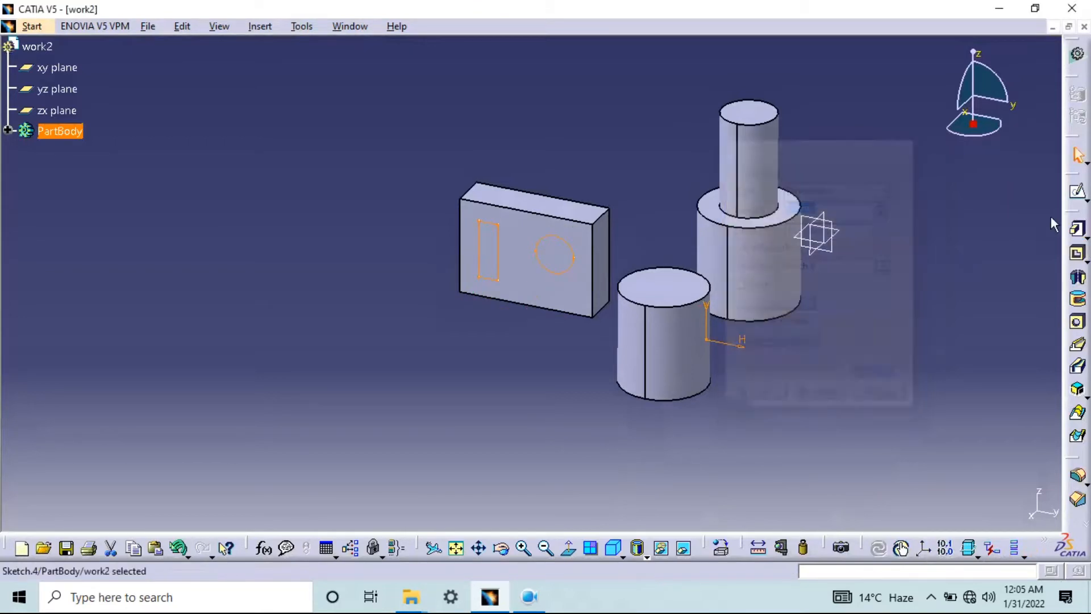
pyautogui.click(1085, 236)
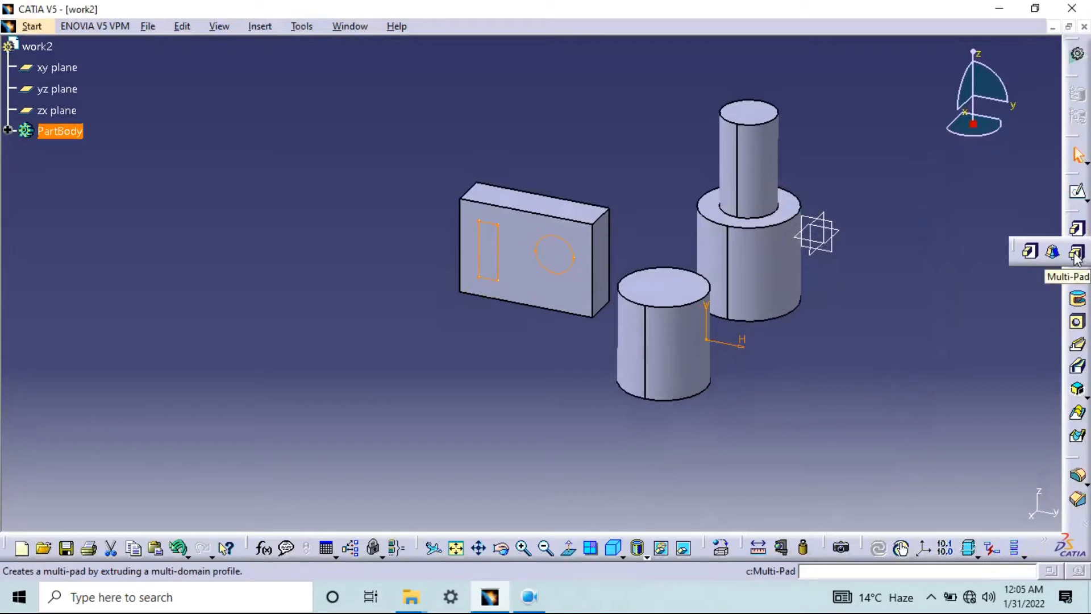
pyautogui.click(1076, 253)
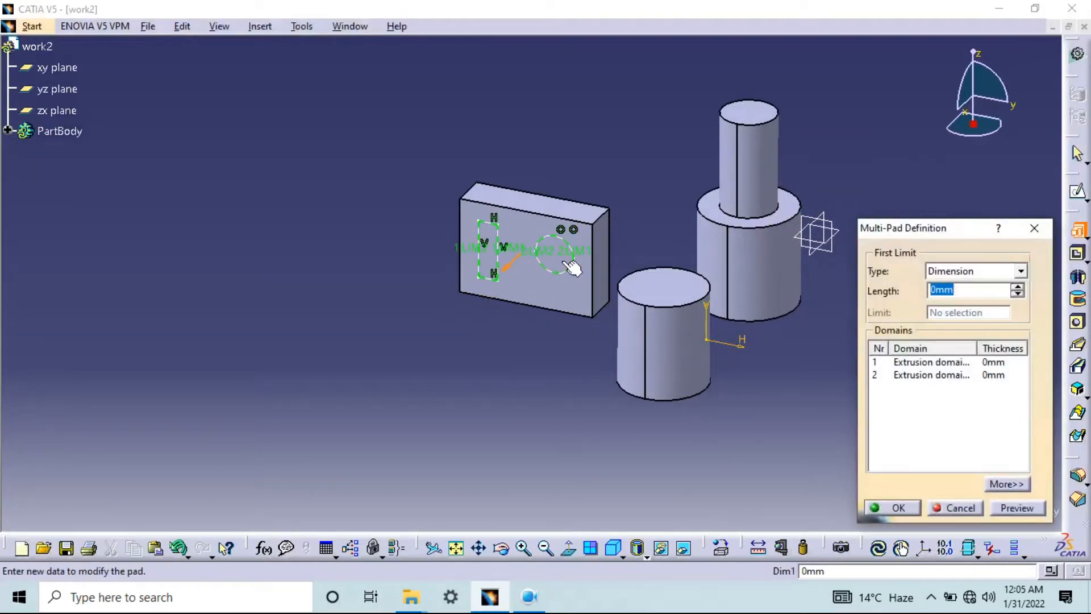
pyautogui.click(940, 363)
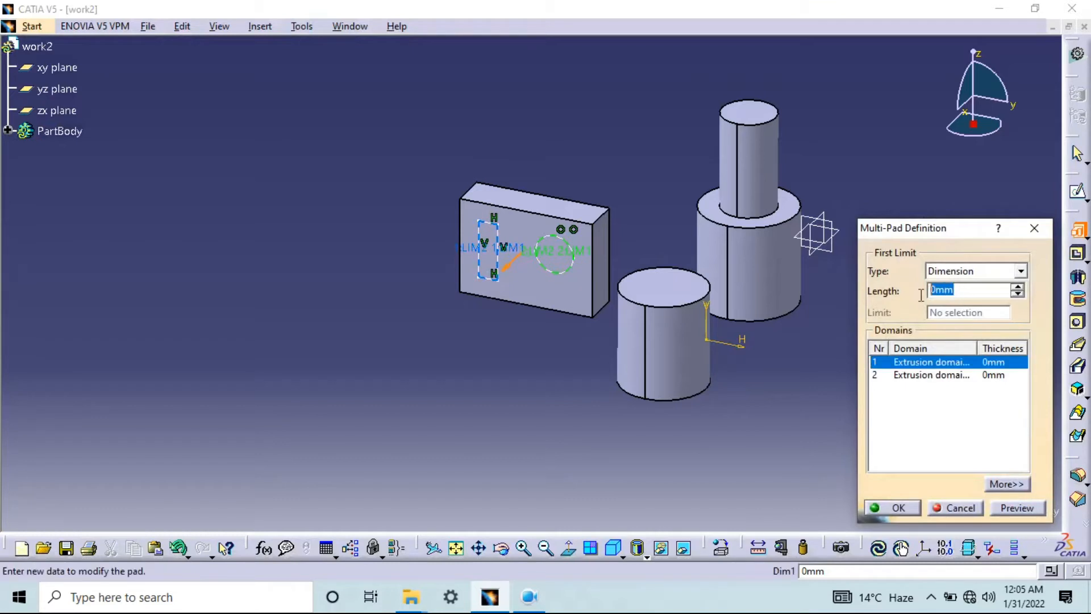
pyautogui.click(973, 374)
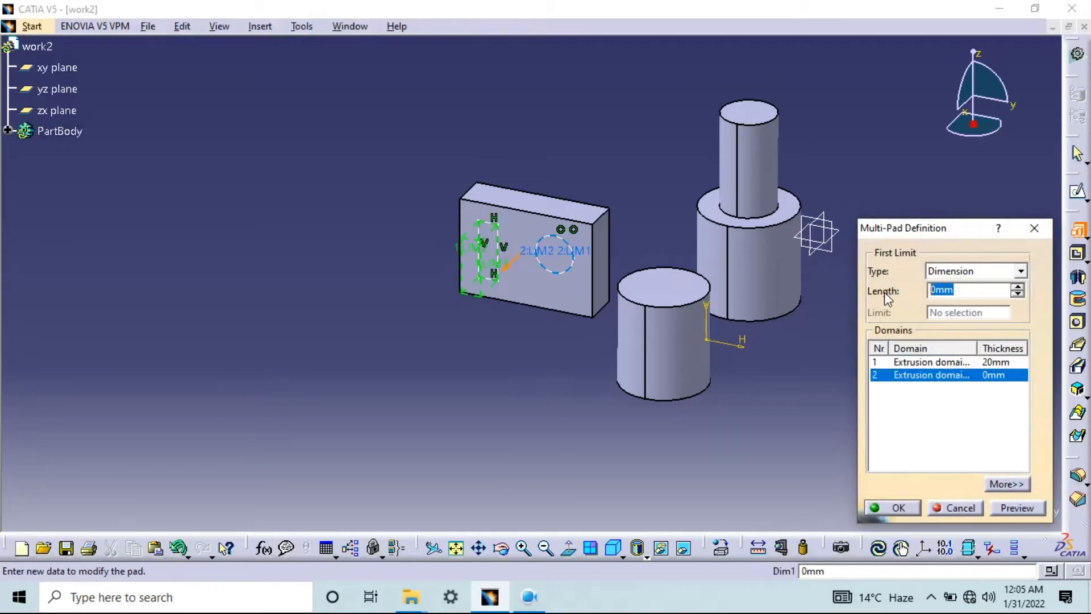
pyautogui.click(1017, 508)
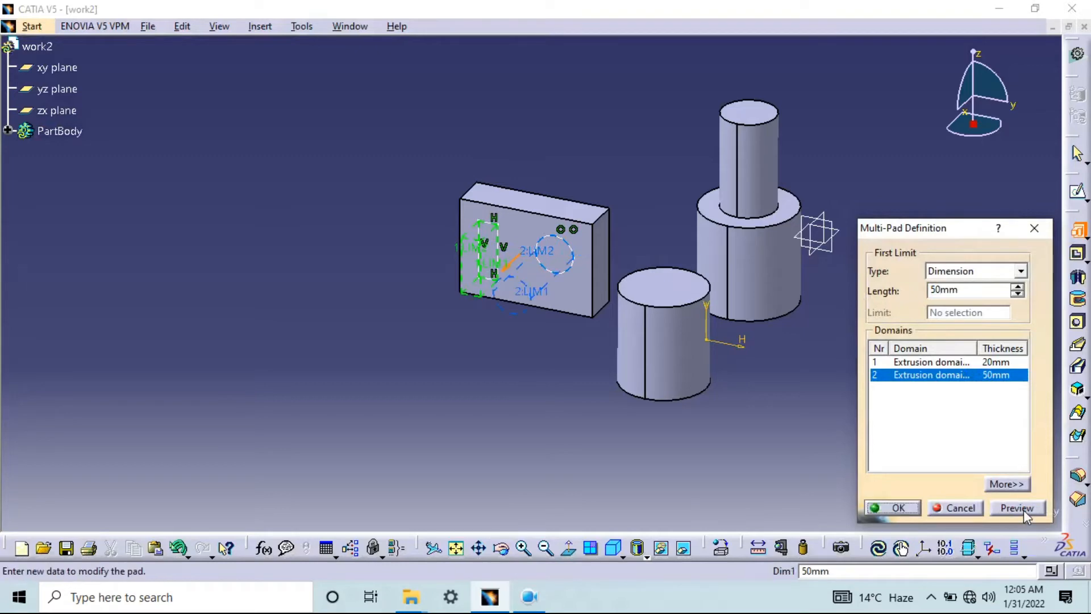
pyautogui.click(898, 508)
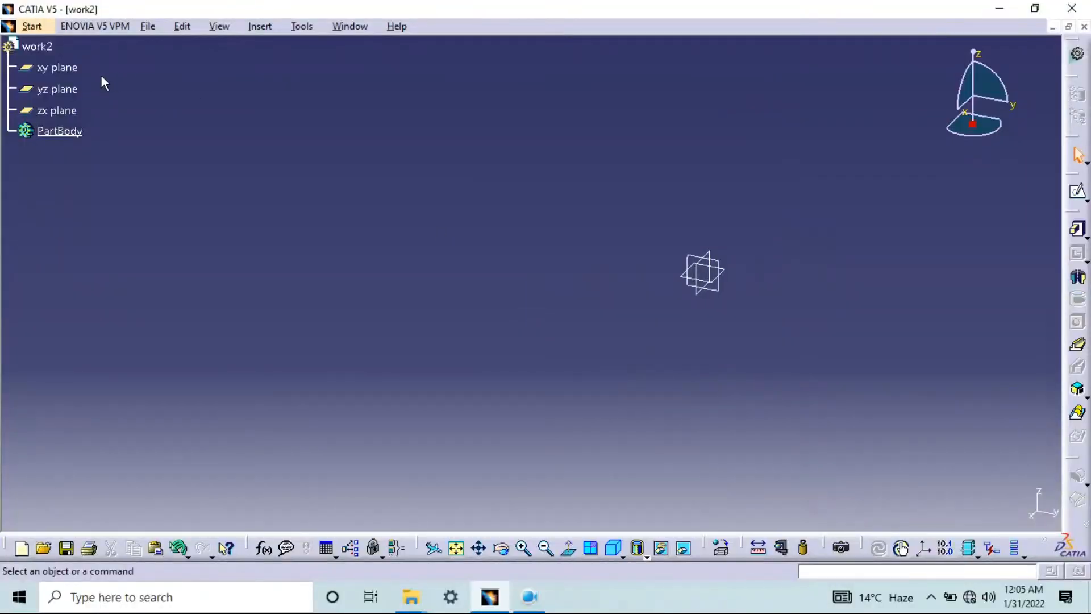
# Start a sketch on the xy plane and draw a circle of 20 mm radius centred at H 80 mm, V 10 mm
pyautogui.click(57, 67)
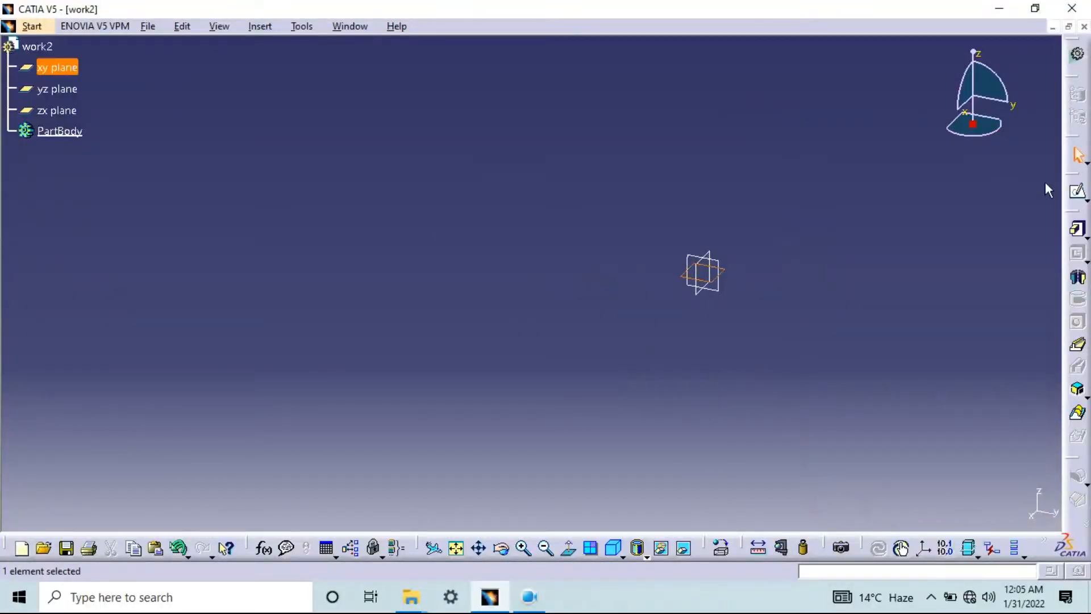
pyautogui.click(1078, 193)
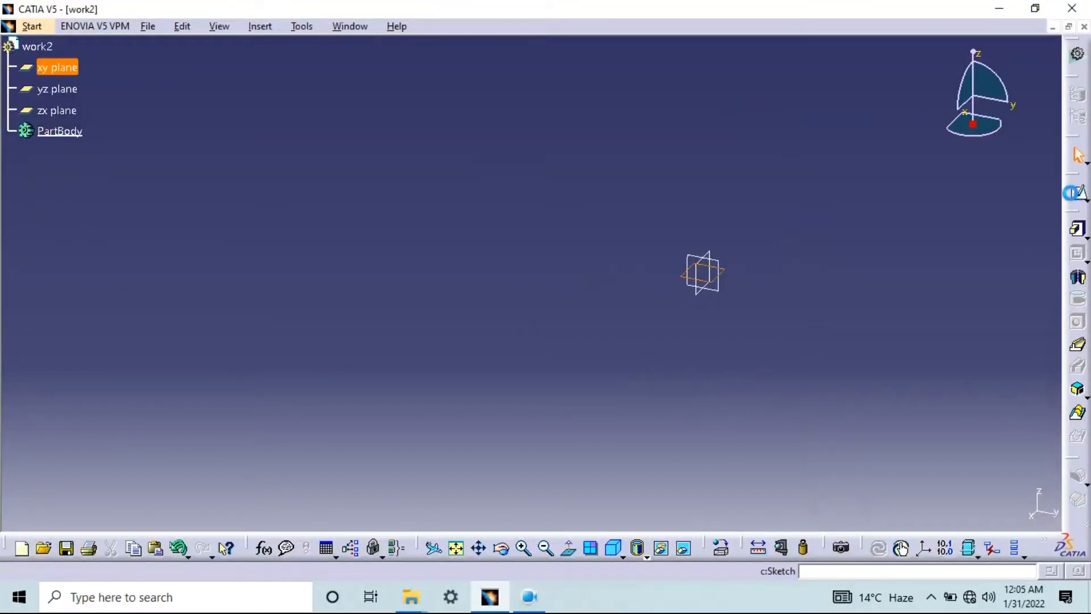
pyautogui.click(922, 218)
pyautogui.press('Escape')
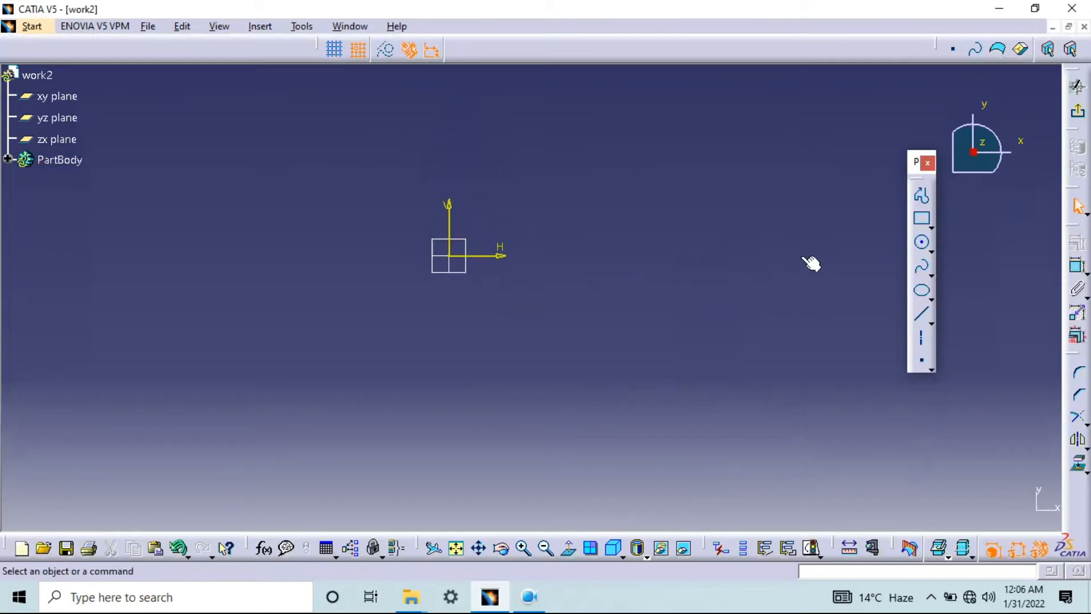
pyautogui.click(921, 241)
pyautogui.click(587, 239)
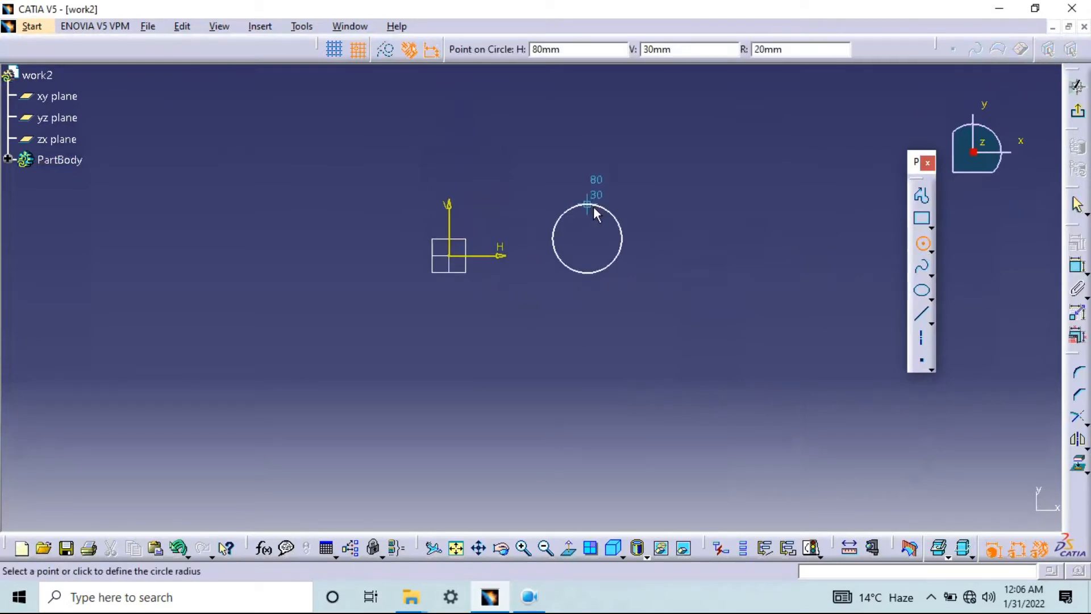
pyautogui.click(622, 239)
# Draw a square to the side of the circle, with its upper-left corner at H 150 mm, V 20 mm
pyautogui.click(922, 219)
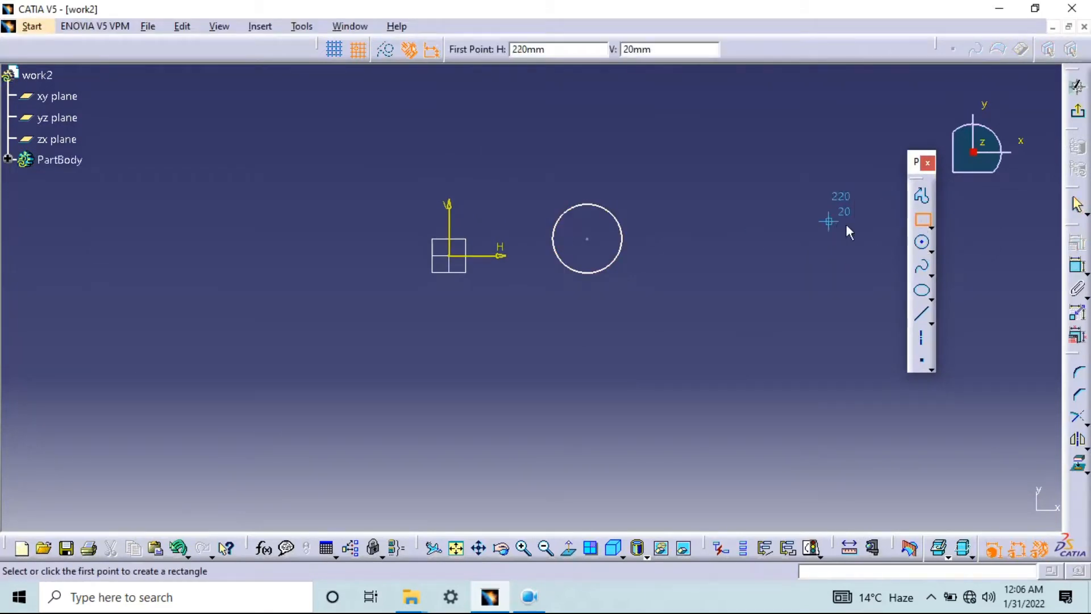
pyautogui.click(708, 221)
pyautogui.click(777, 290)
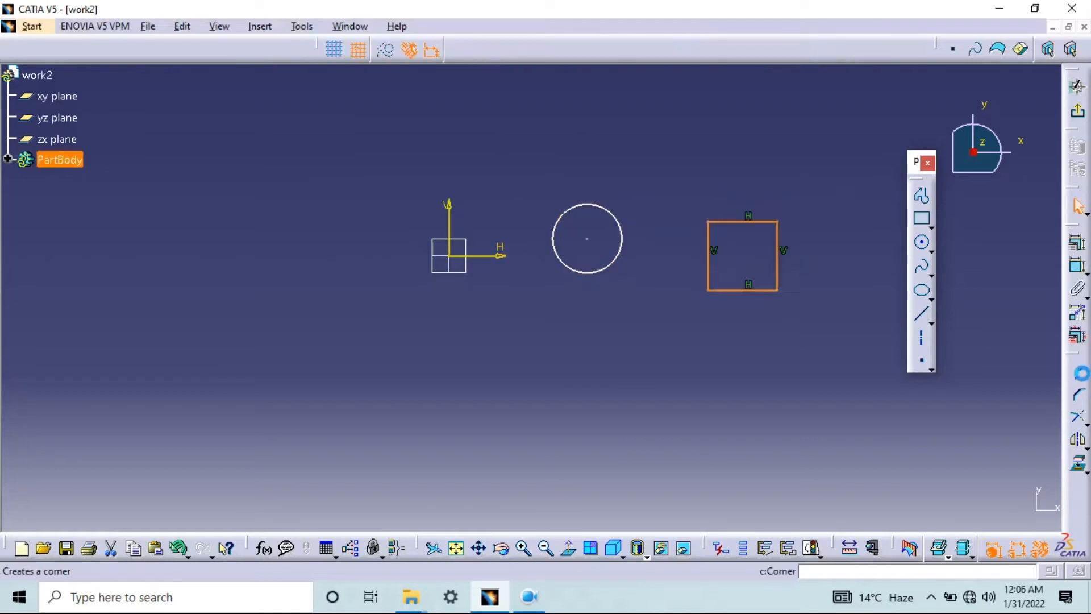
# Draw a second circle of similar size below the first one and exit the sketch
pyautogui.click(921, 241)
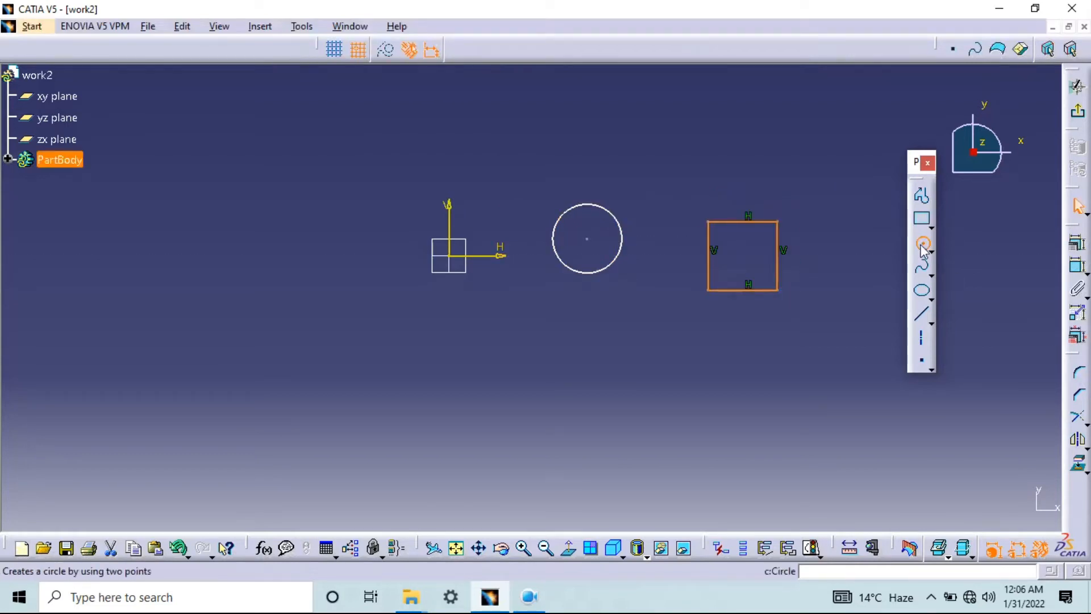
pyautogui.click(570, 376)
pyautogui.click(571, 341)
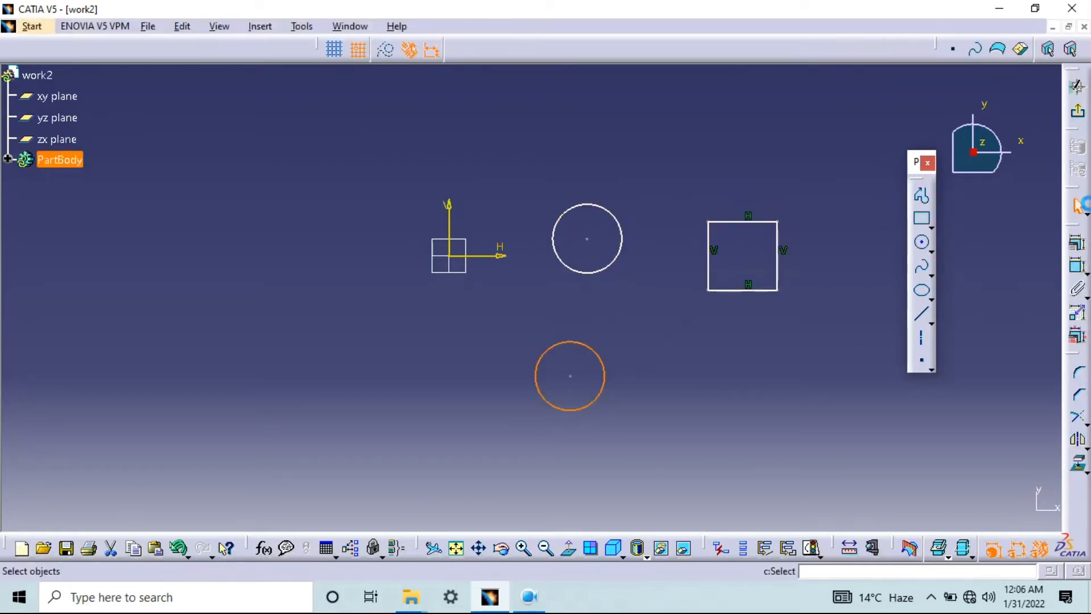
pyautogui.click(1078, 116)
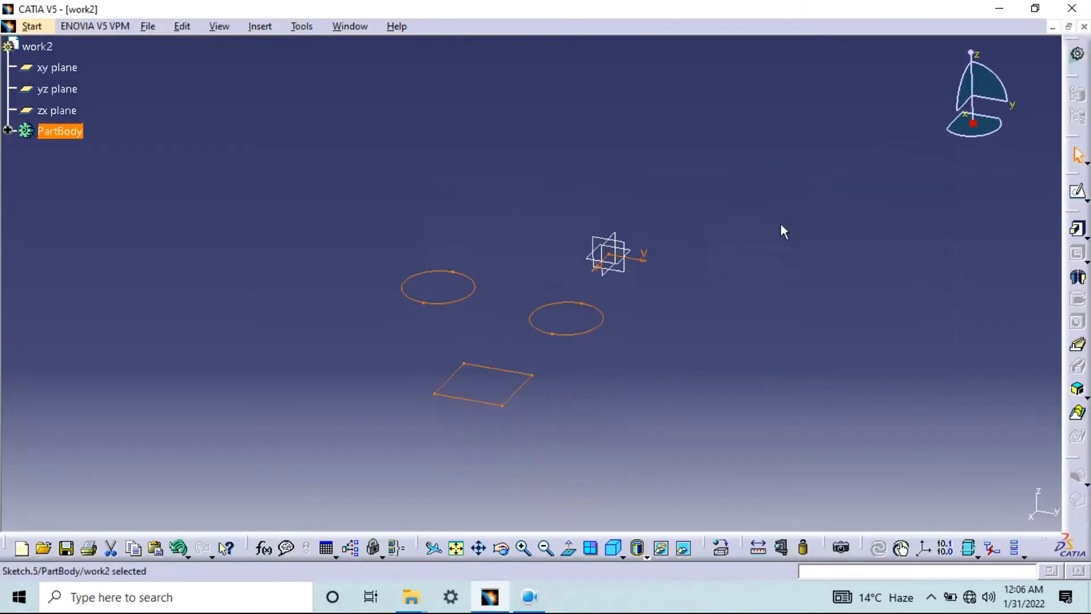
# Start a Multi-Pad on the new sketch and check which profile each of the three extrusion domains refers to
pyautogui.moveTo(571, 369); pyautogui.dragTo(750, 312, button='middle')
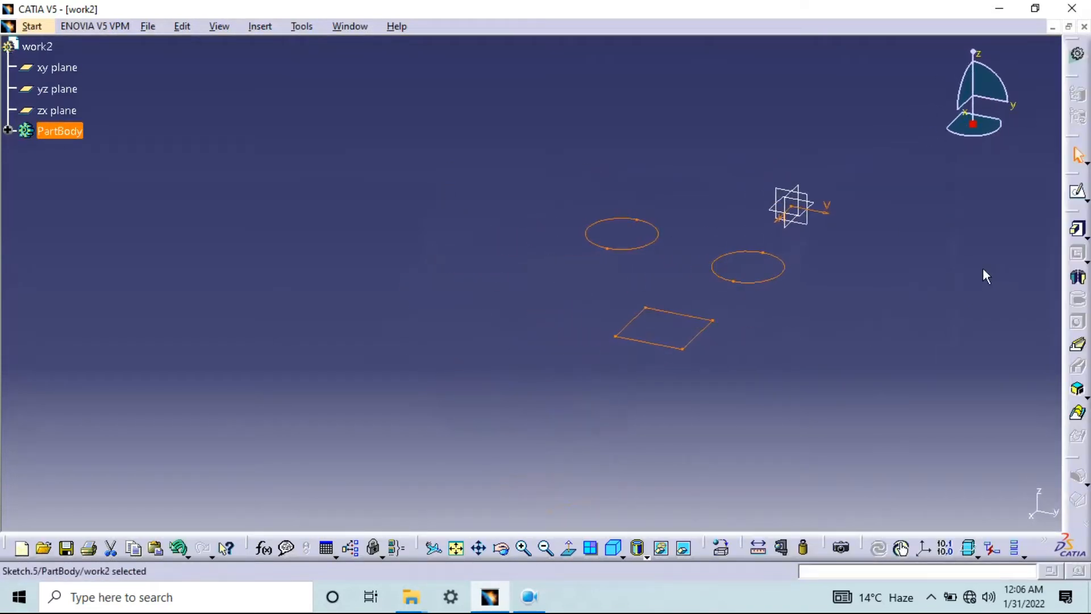
pyautogui.click(1086, 235)
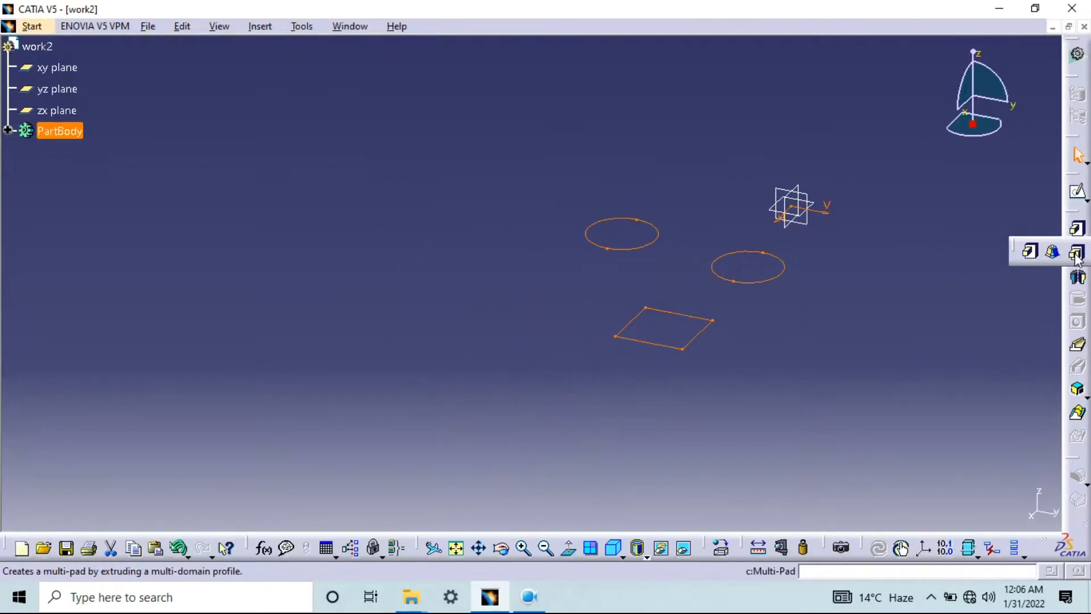
pyautogui.click(1076, 251)
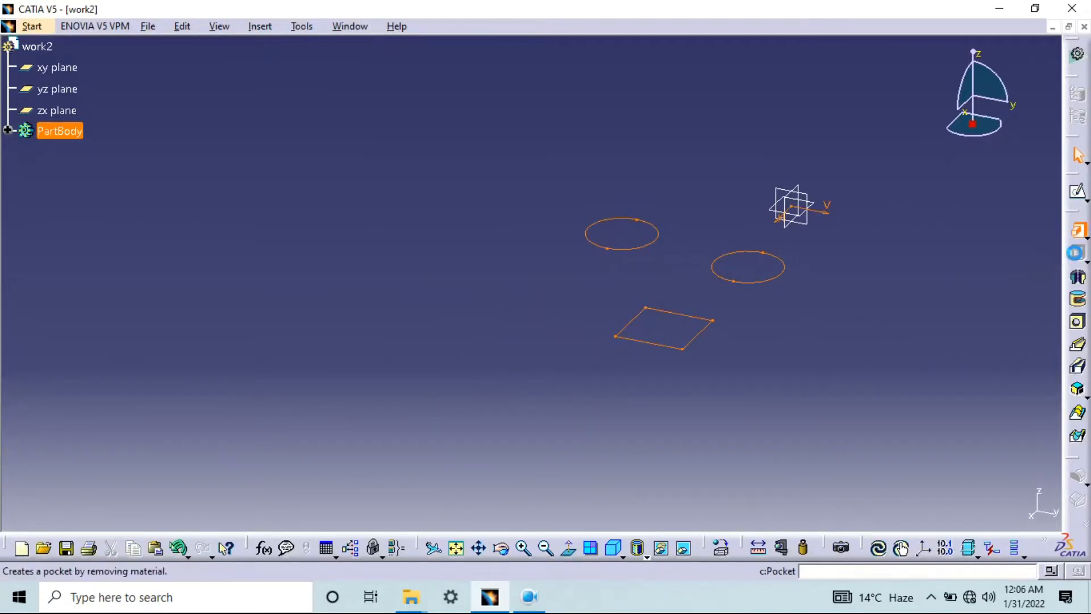
pyautogui.click(937, 363)
pyautogui.click(936, 375)
pyautogui.click(938, 387)
pyautogui.click(946, 374)
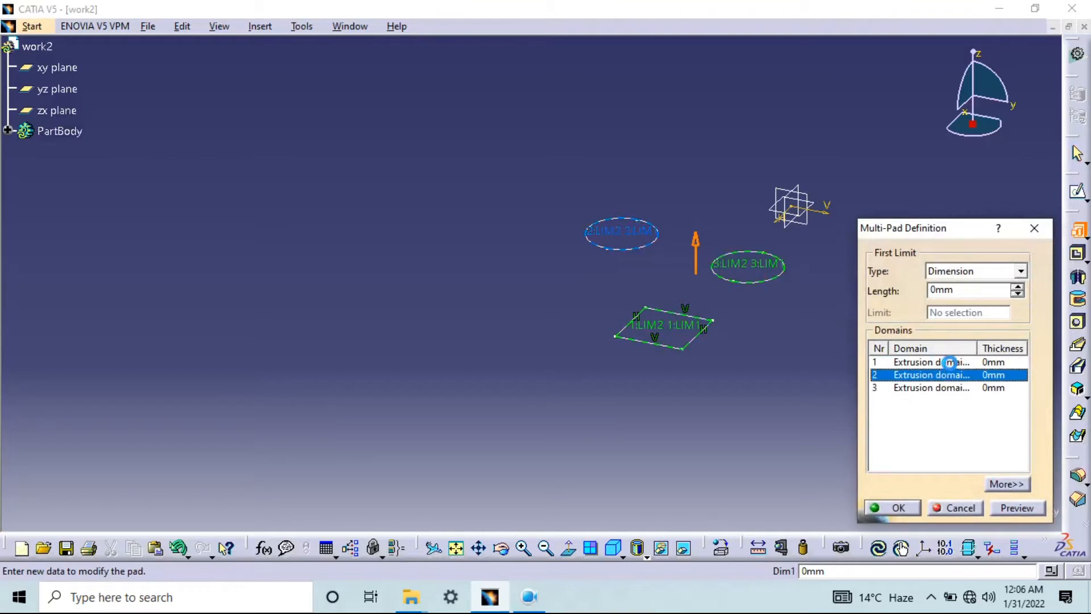
pyautogui.click(950, 363)
pyautogui.click(933, 375)
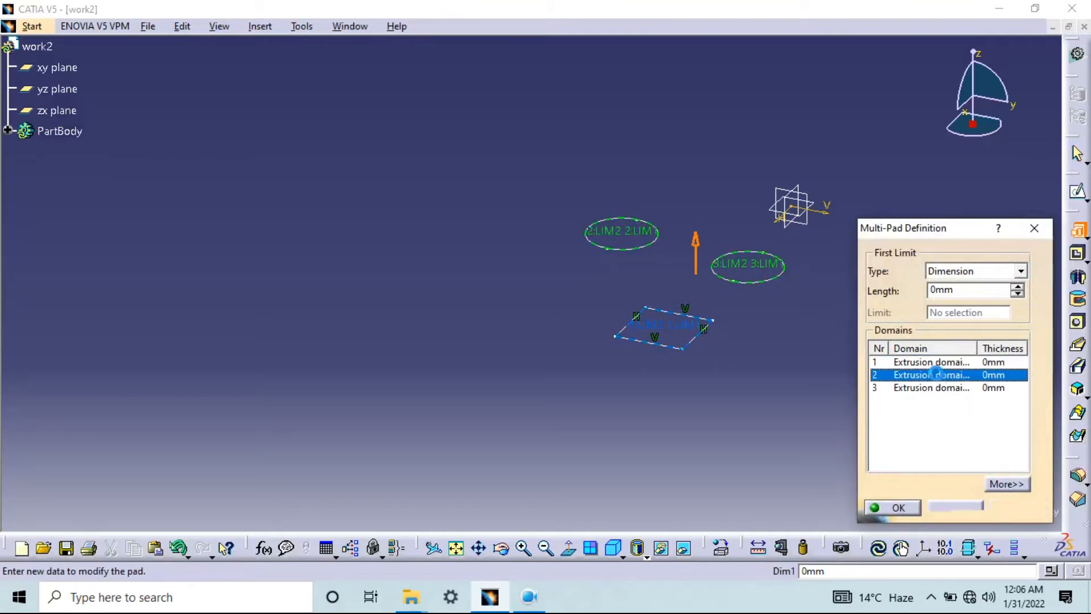
pyautogui.click(938, 387)
pyautogui.click(943, 362)
pyautogui.click(939, 374)
pyautogui.click(940, 387)
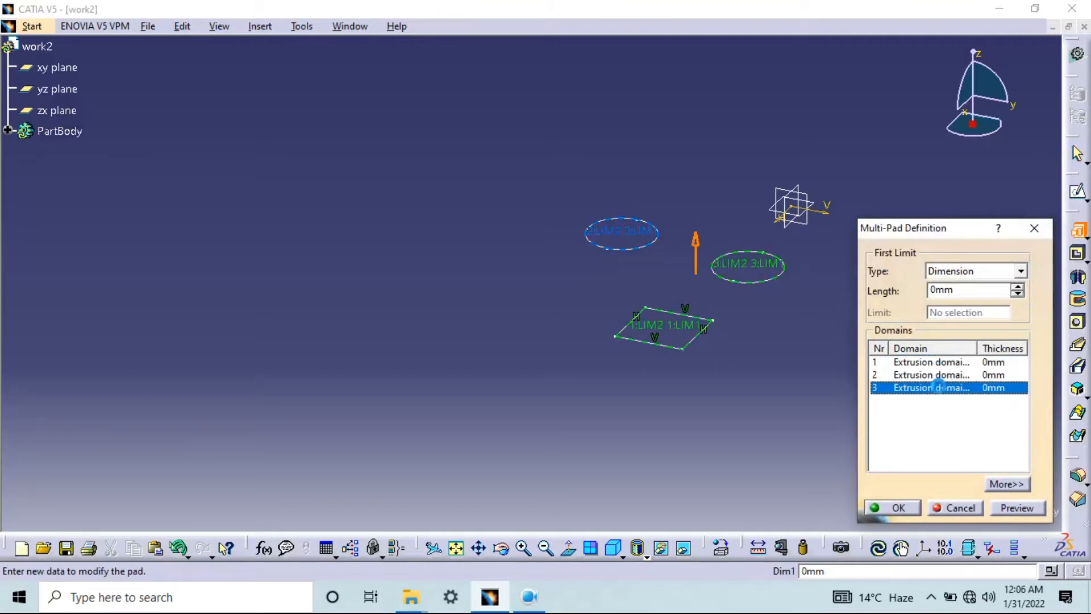
# Set the Multi-Pad lengths to 30 mm for the square, 50 mm for the second circle and 100 mm for the first circle
pyautogui.click(941, 363)
pyautogui.click(976, 290)
pyautogui.doubleClick(976, 290)
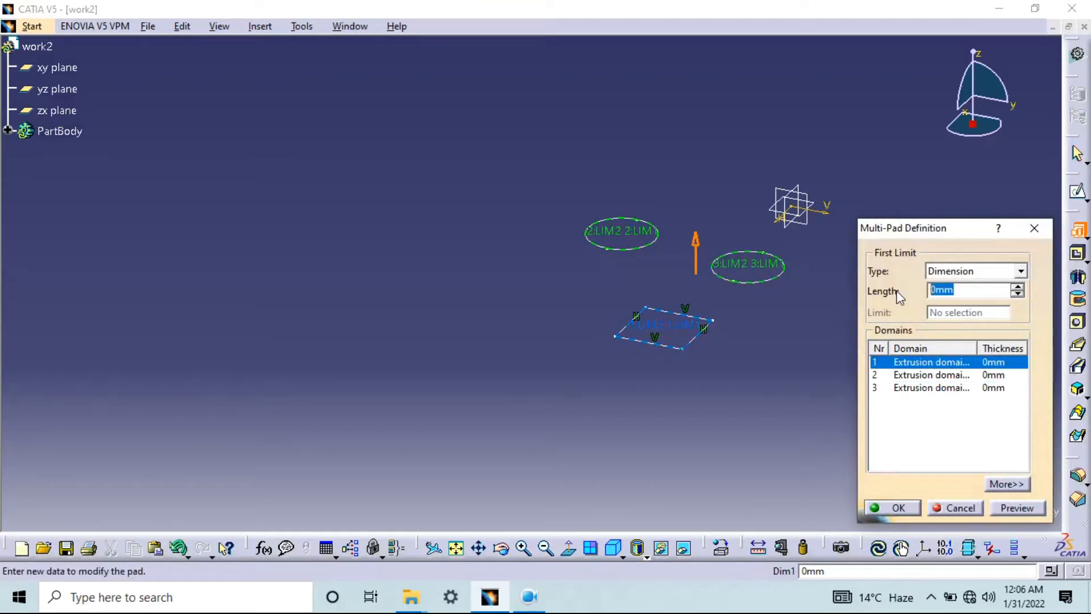
pyautogui.write('30')
pyautogui.click(953, 374)
pyautogui.doubleClick(966, 291)
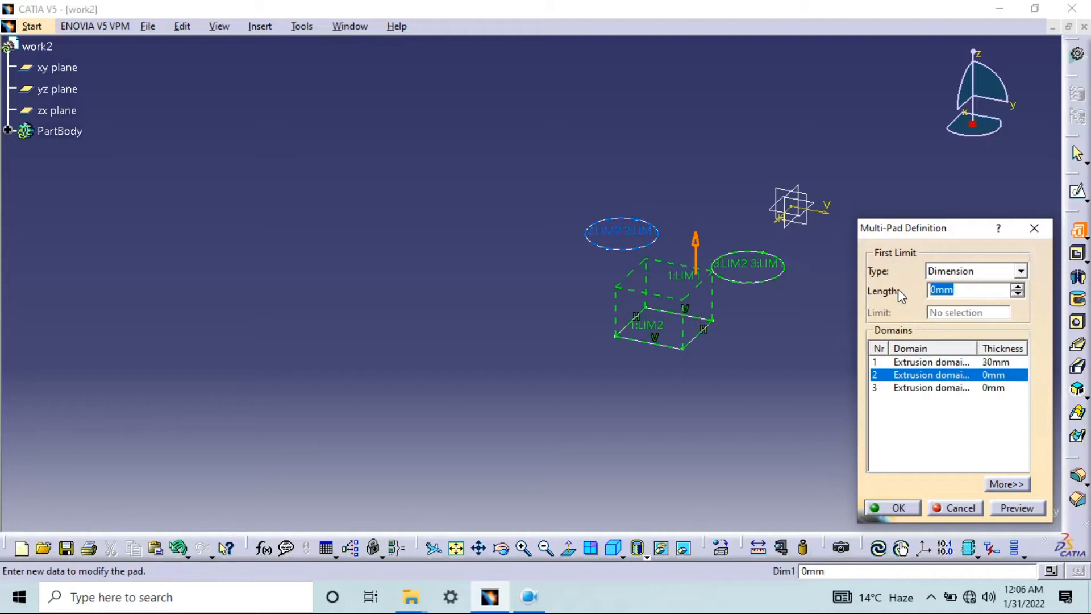
pyautogui.click(954, 388)
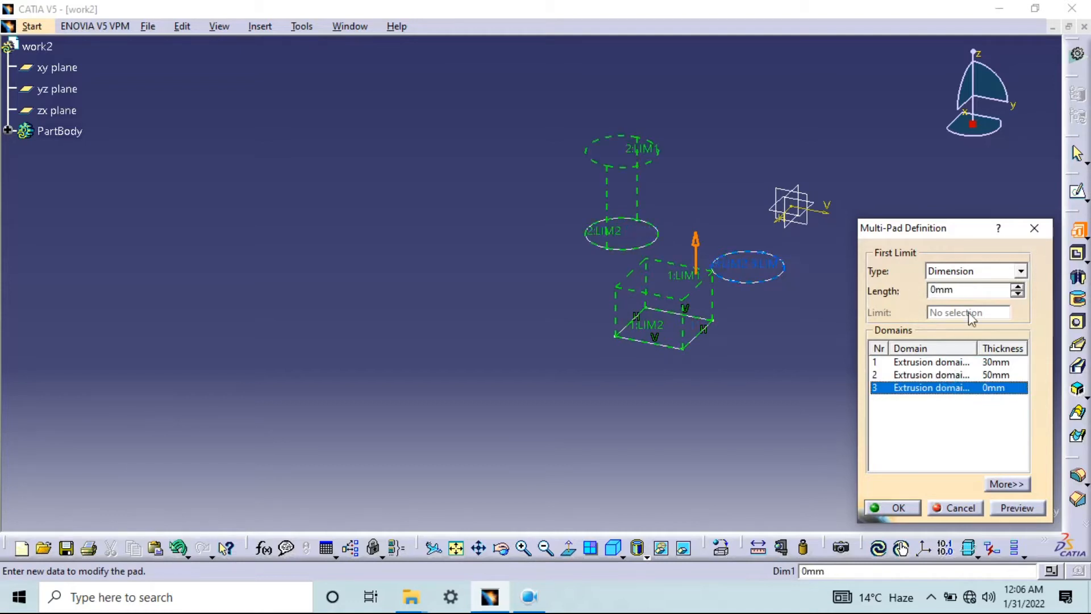
pyautogui.write('100')
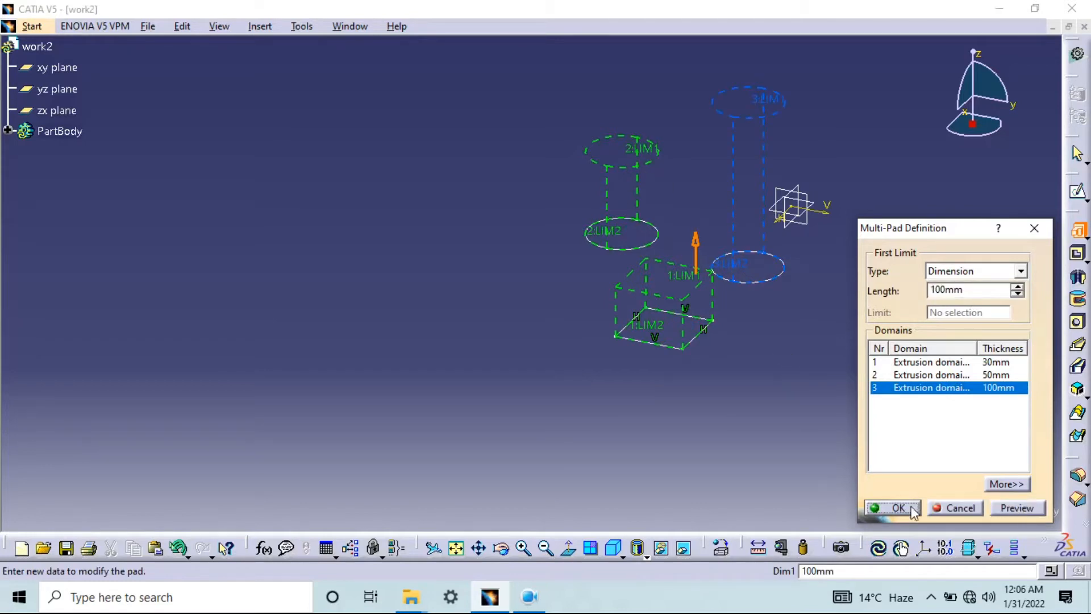
# Review the three domains and their thicknesses, preview the Multi-Pad and create it
pyautogui.click(961, 363)
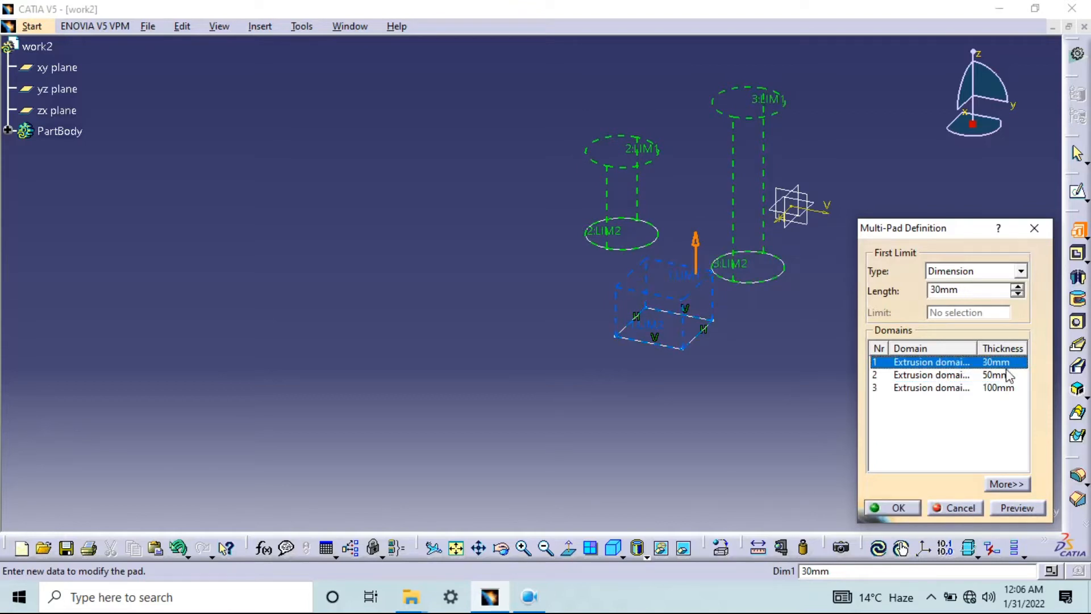
pyautogui.click(973, 376)
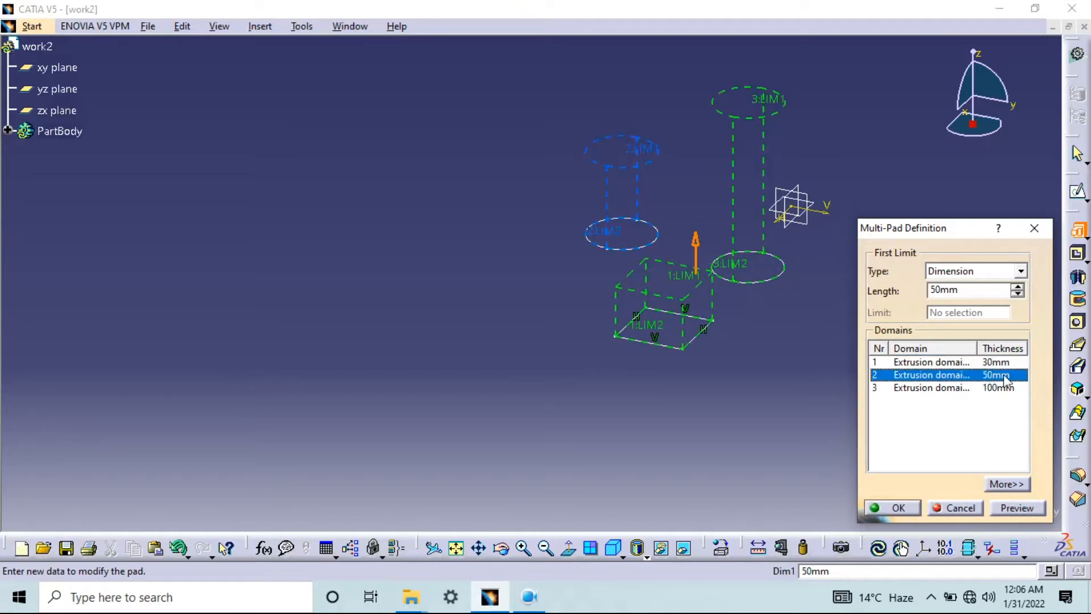
pyautogui.click(943, 386)
pyautogui.click(1017, 507)
pyautogui.click(902, 510)
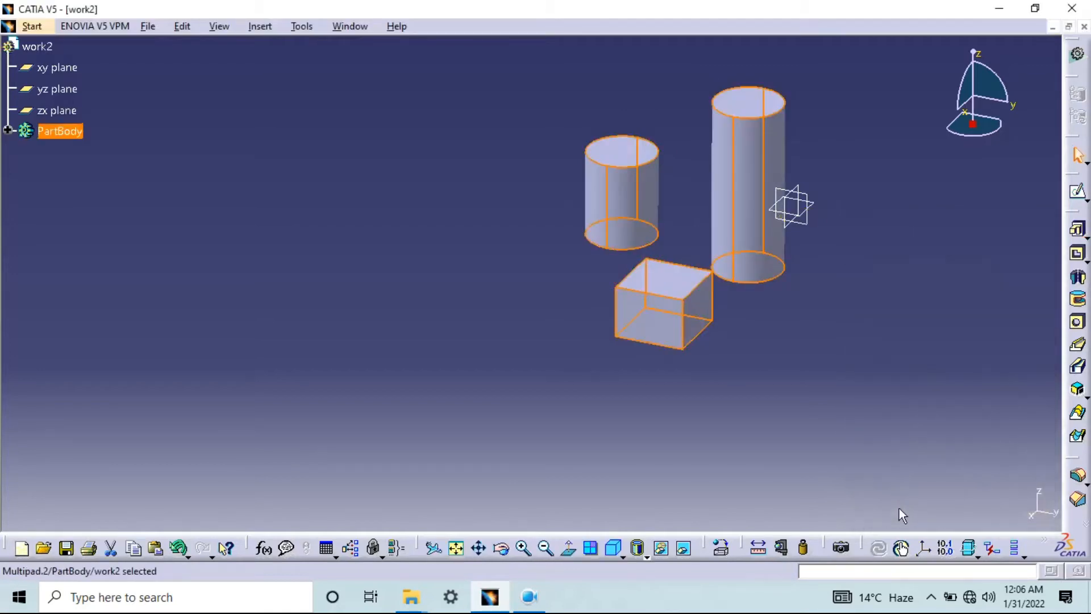
# Start a sketch on the shorter cylinder's top face, draw a 20 mm square within the taller cylinder's outline and exit the sketch
pyautogui.moveTo(700, 222); pyautogui.dragTo(682, 280, button='middle')
pyautogui.moveTo(755, 377); pyautogui.dragTo(646, 287, button='middle')
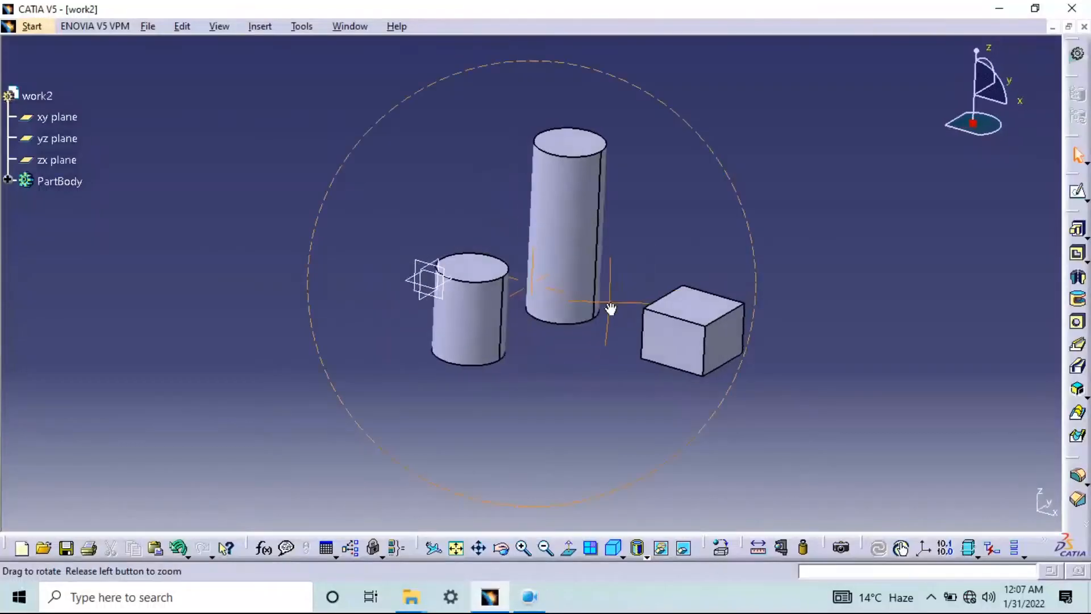
pyautogui.moveTo(609, 309); pyautogui.dragTo(711, 395, button='middle')
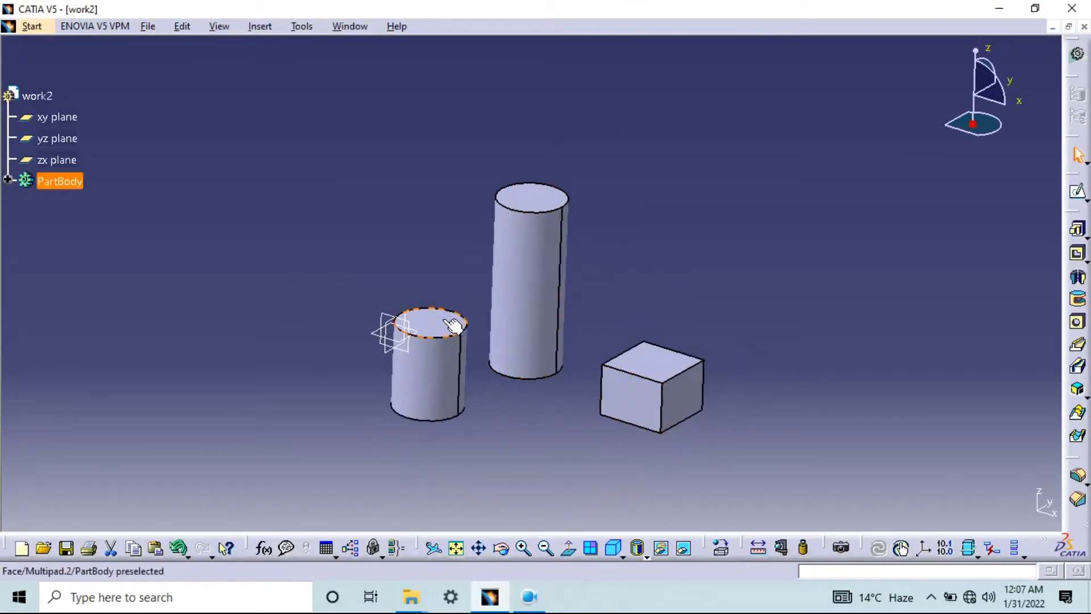
pyautogui.click(1076, 196)
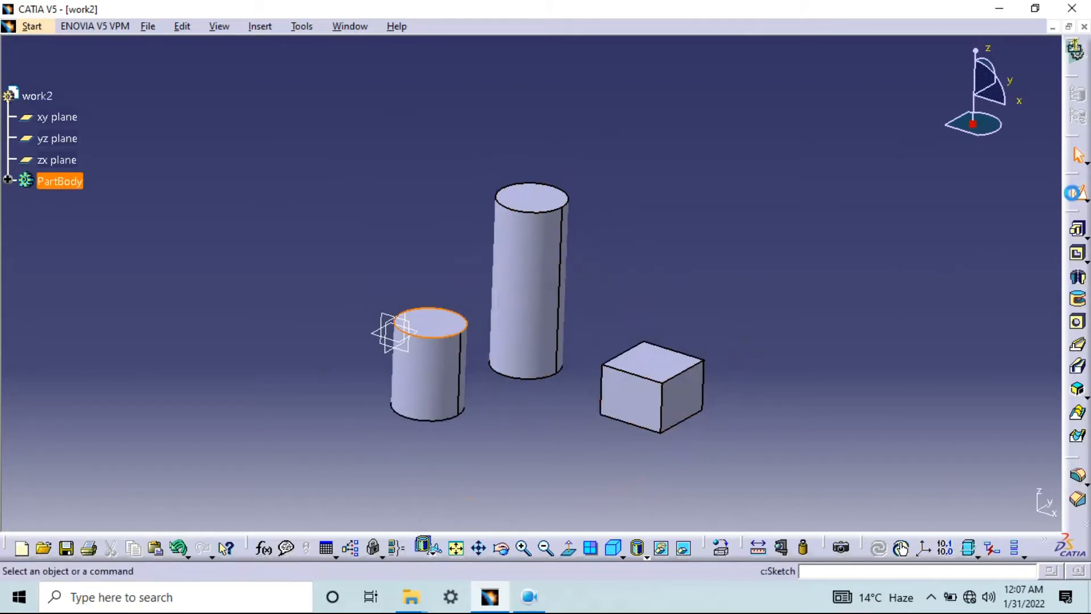
pyautogui.click(923, 220)
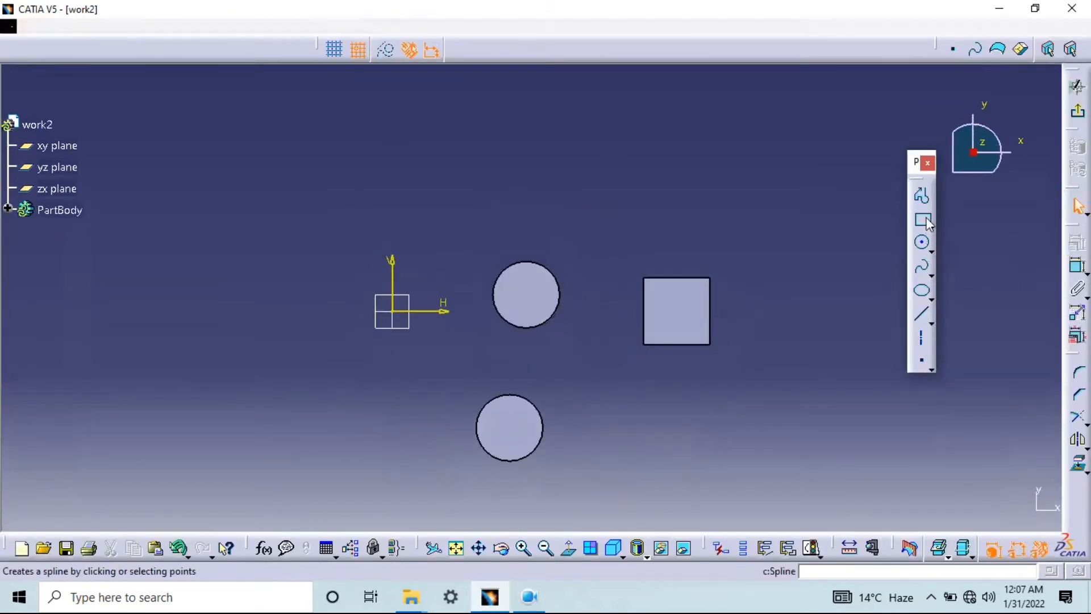
pyautogui.click(510, 278)
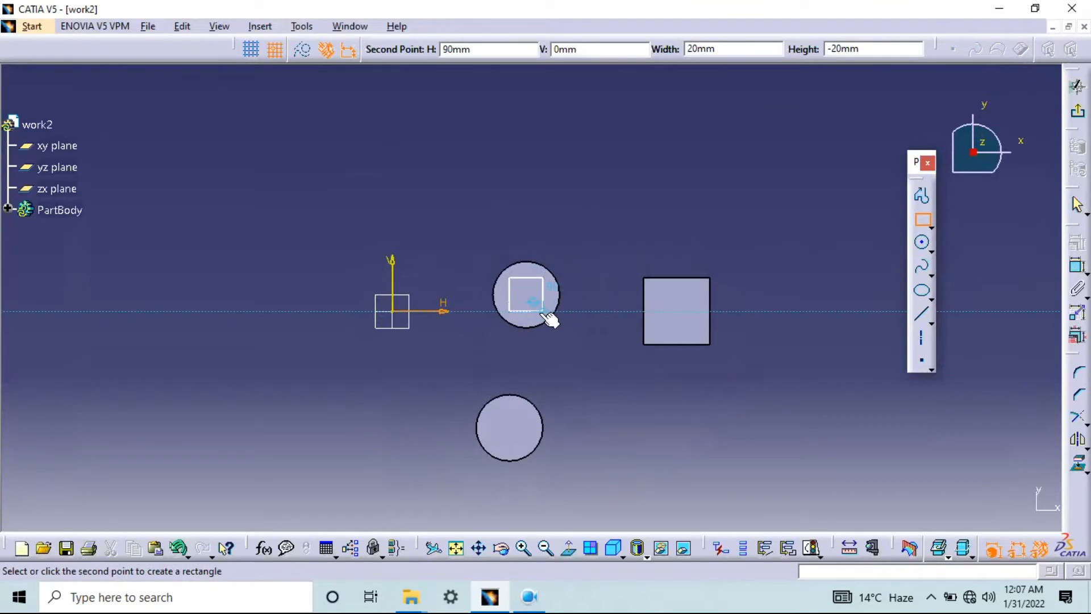
pyautogui.click(544, 312)
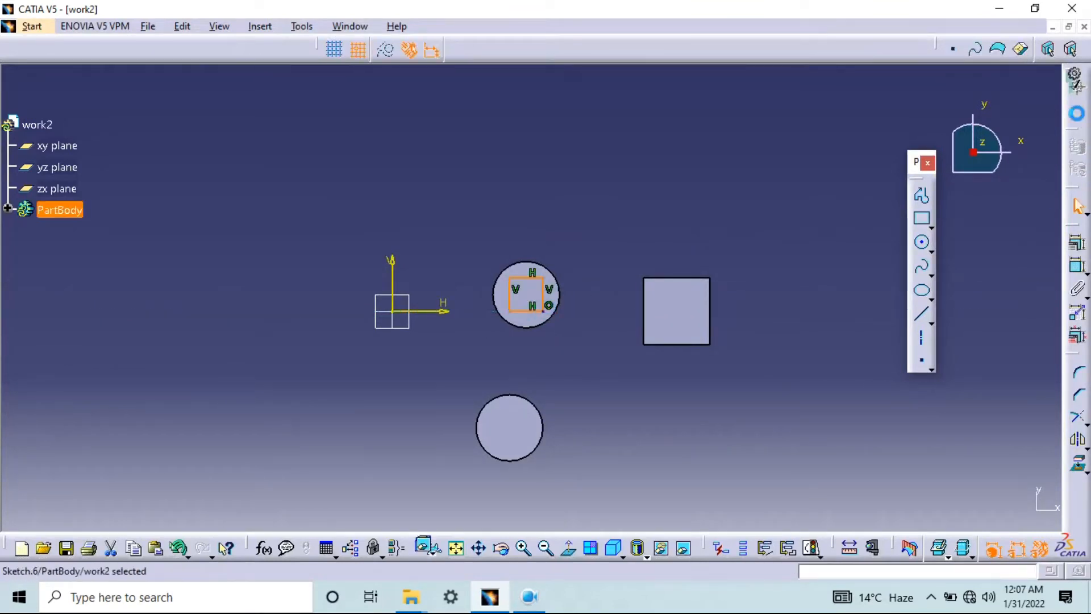
pyautogui.click(1075, 84)
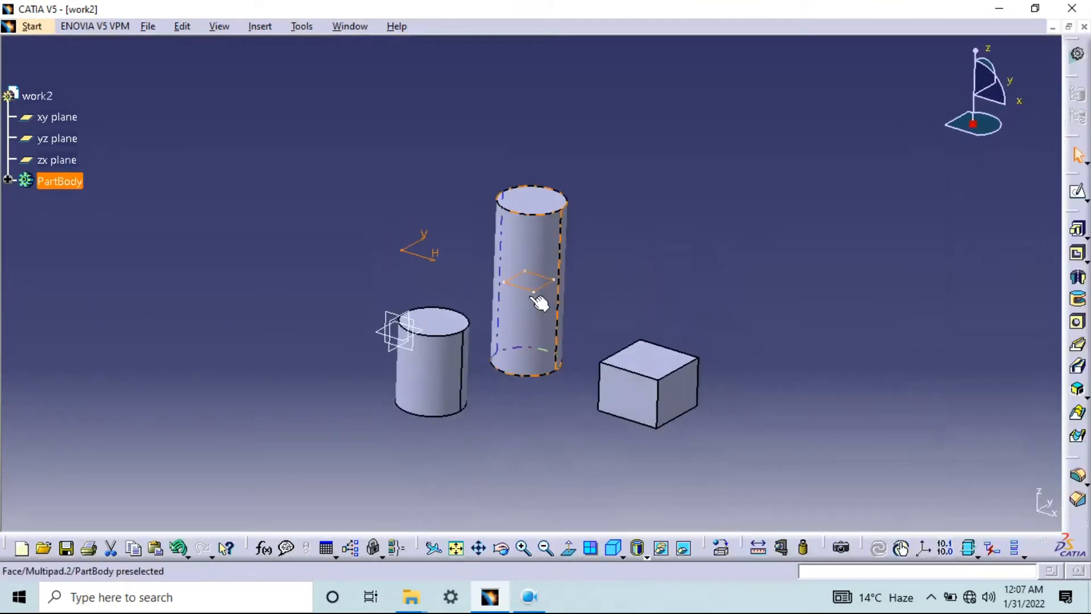
# Set up a Pad of the 20 mm square sketch with a length of 100 mm and preview it
pyautogui.moveTo(818, 324); pyautogui.dragTo(694, 340, button='middle')
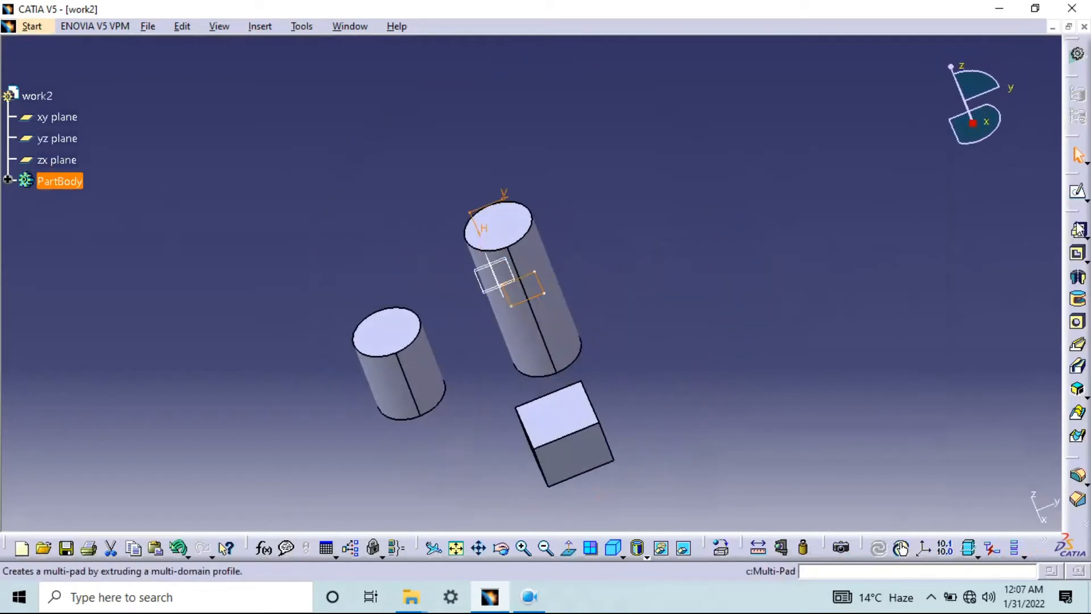
pyautogui.click(1087, 235)
pyautogui.click(1026, 251)
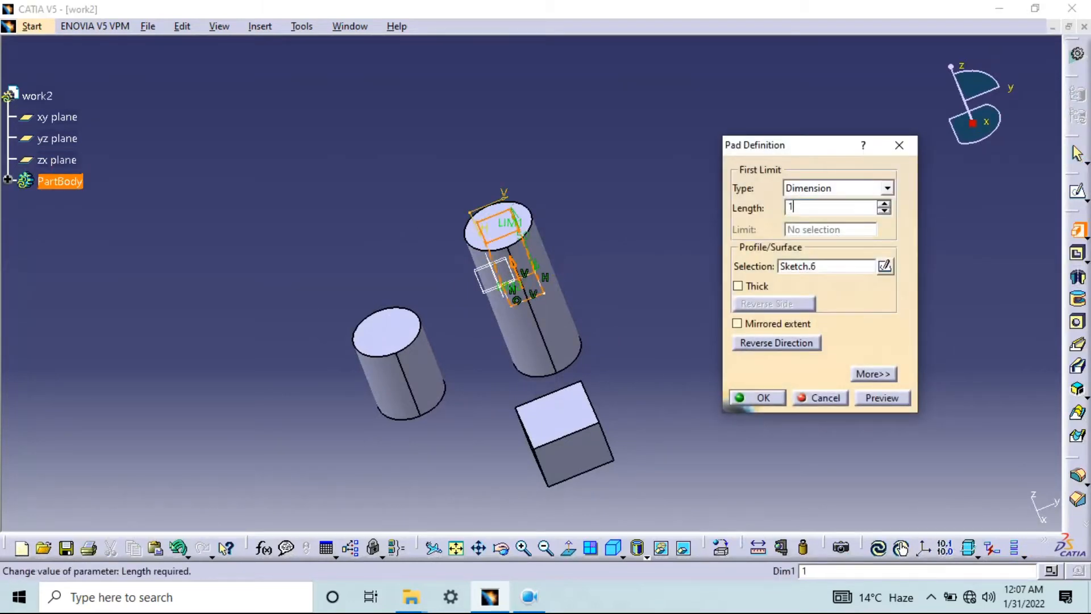
pyautogui.click(883, 398)
pyautogui.moveTo(587, 302); pyautogui.dragTo(528, 309, button='middle')
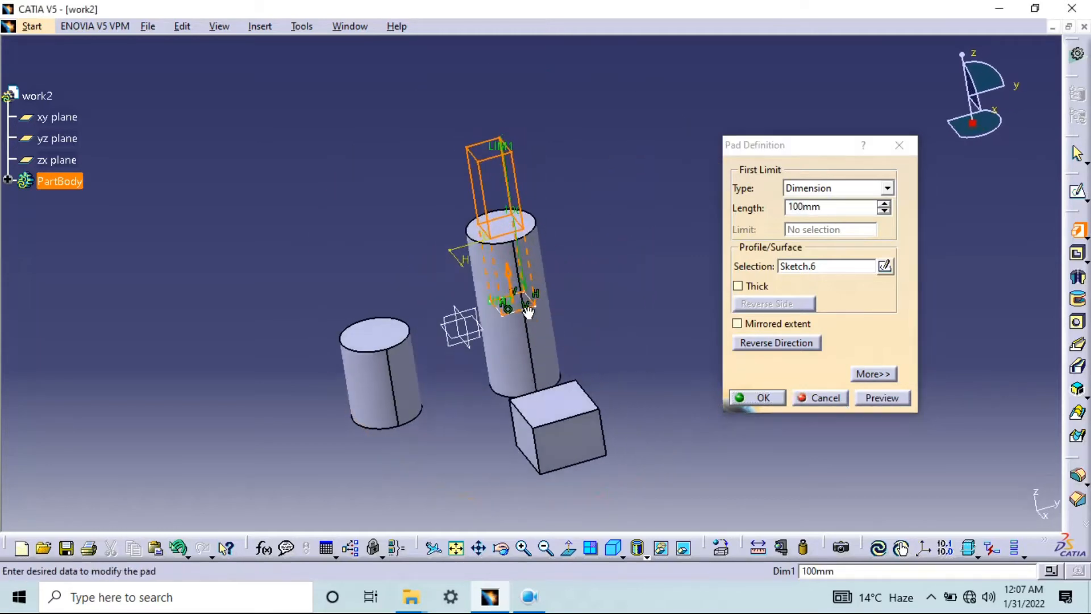
# Try reversing the pad's direction, set it back to point upward and create the pad
pyautogui.click(509, 275)
pyautogui.click(519, 340)
pyautogui.click(509, 274)
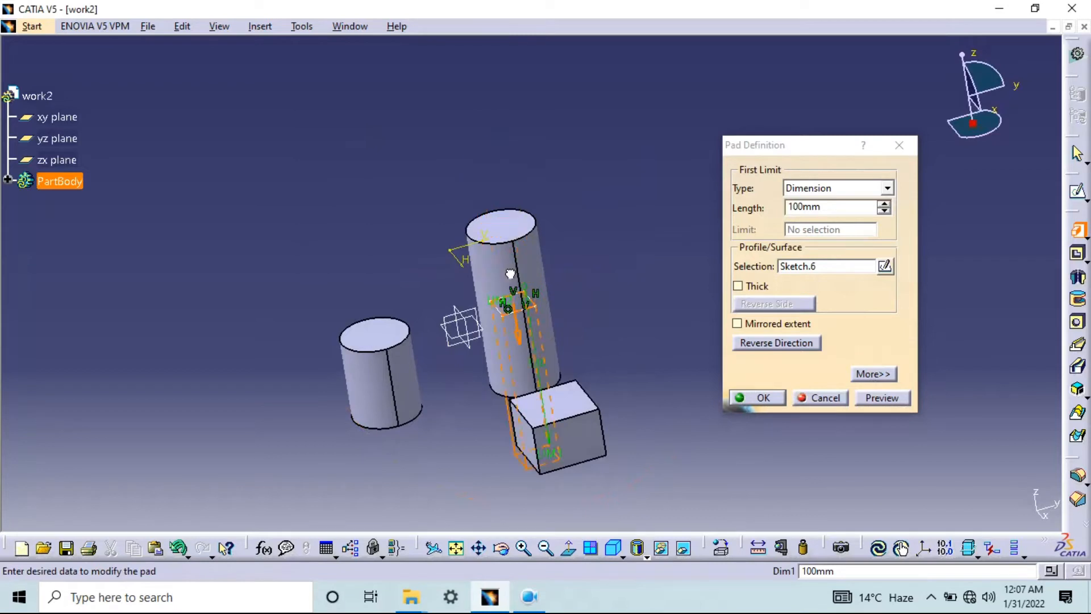
pyautogui.click(521, 340)
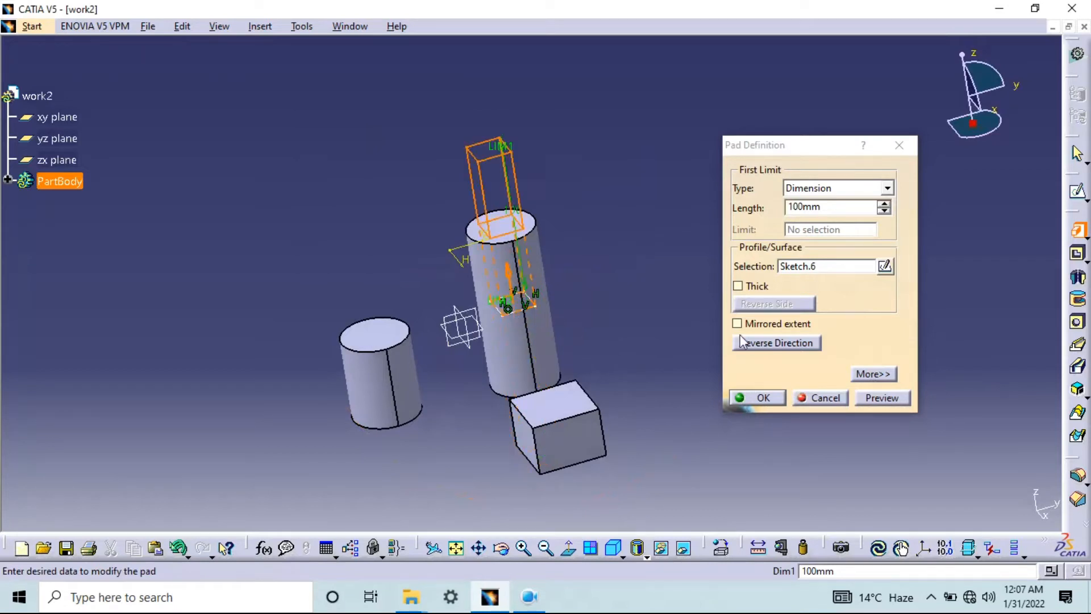
pyautogui.click(770, 344)
pyautogui.click(777, 344)
pyautogui.click(775, 343)
pyautogui.click(774, 343)
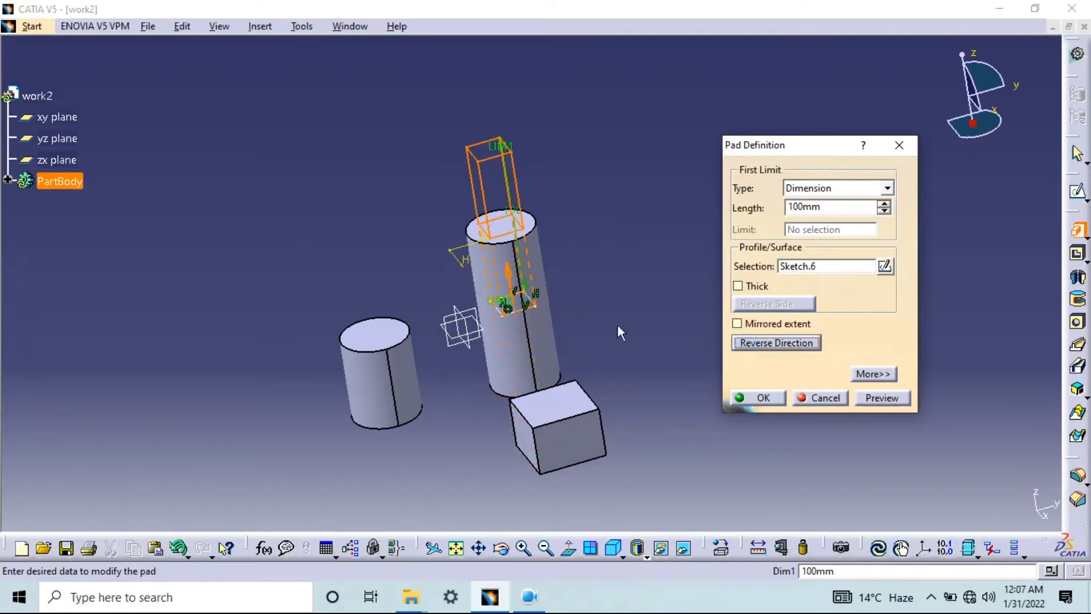
pyautogui.click(881, 398)
pyautogui.click(762, 398)
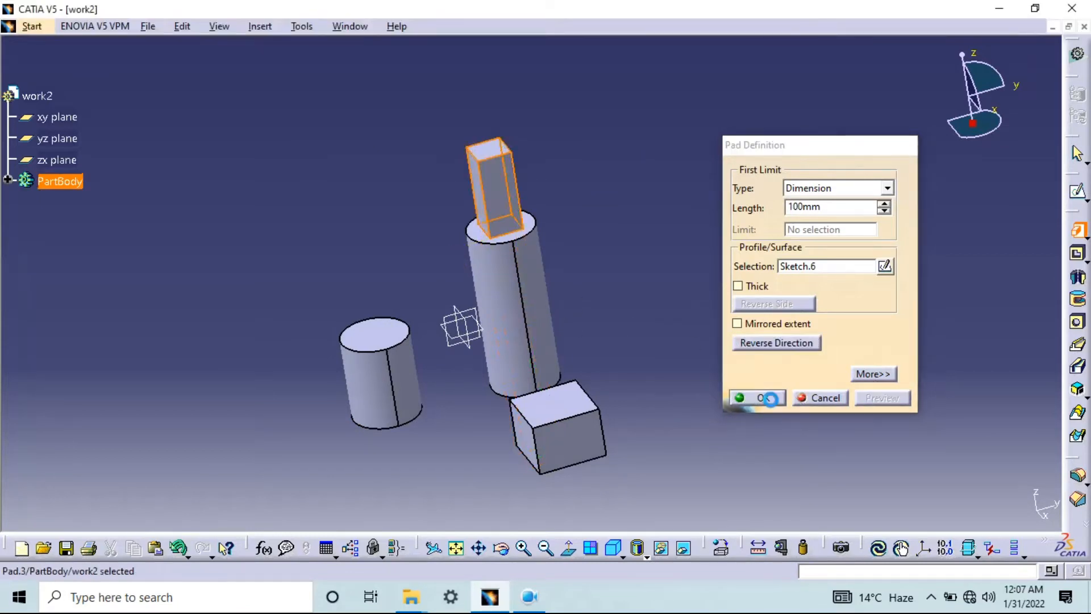
# Start a sketch on the shorter cylinder's top face, draw a smaller circle centred on it and exit the sketch
pyautogui.moveTo(475, 220)
pyautogui.mouseDown(button='middle')
pyautogui.moveTo(750, 150)
pyautogui.moveTo(694, 377)
pyautogui.moveTo(638, 309)
pyautogui.moveTo(552, 312)
pyautogui.moveTo(540, 296)
pyautogui.mouseUp(button='middle')
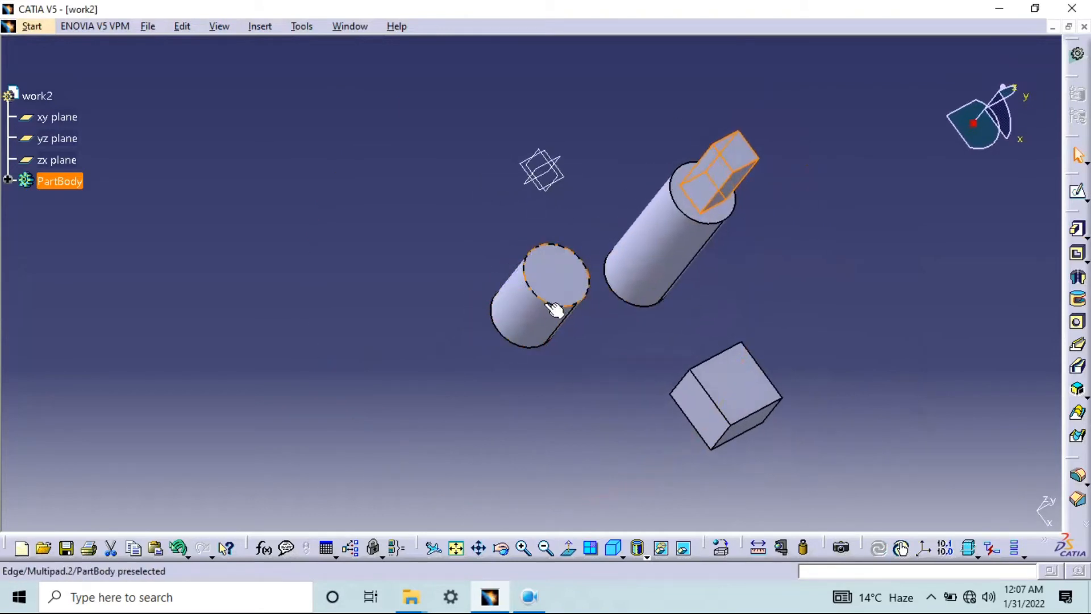
pyautogui.click(549, 271)
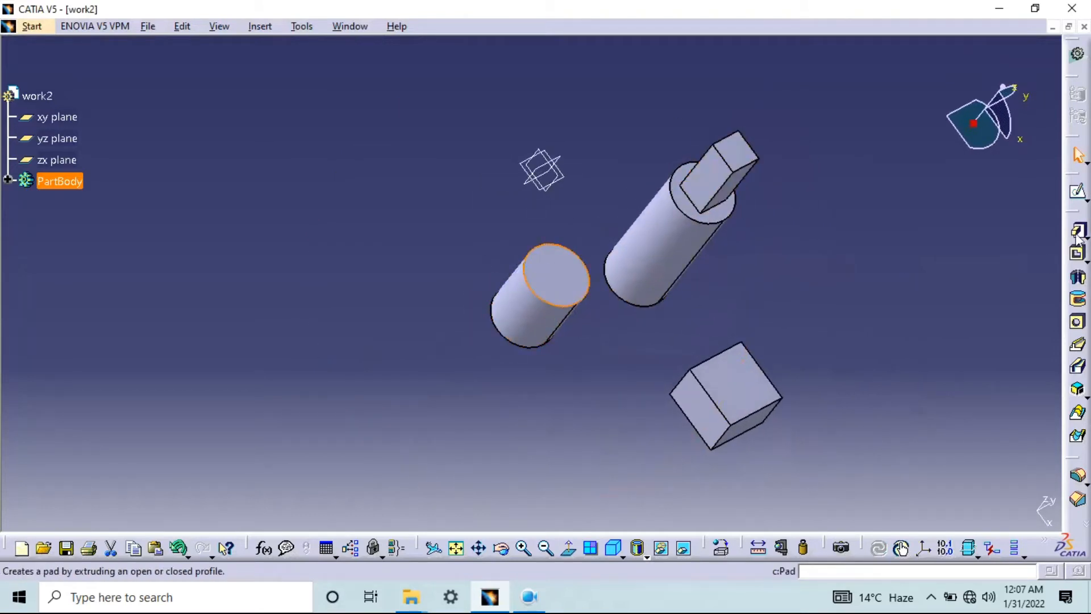
pyautogui.click(1076, 192)
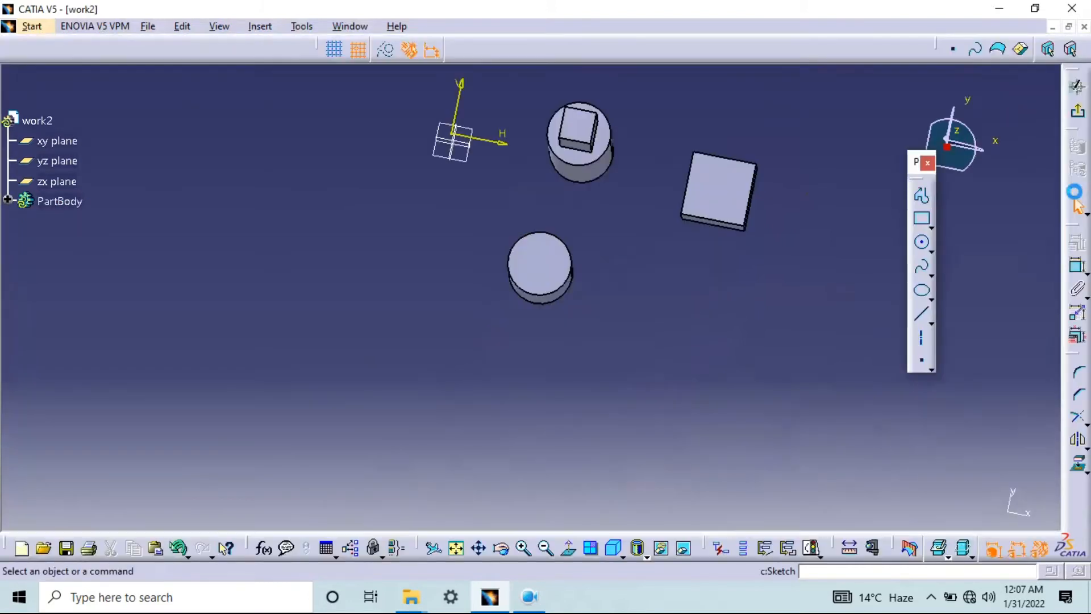
pyautogui.click(922, 242)
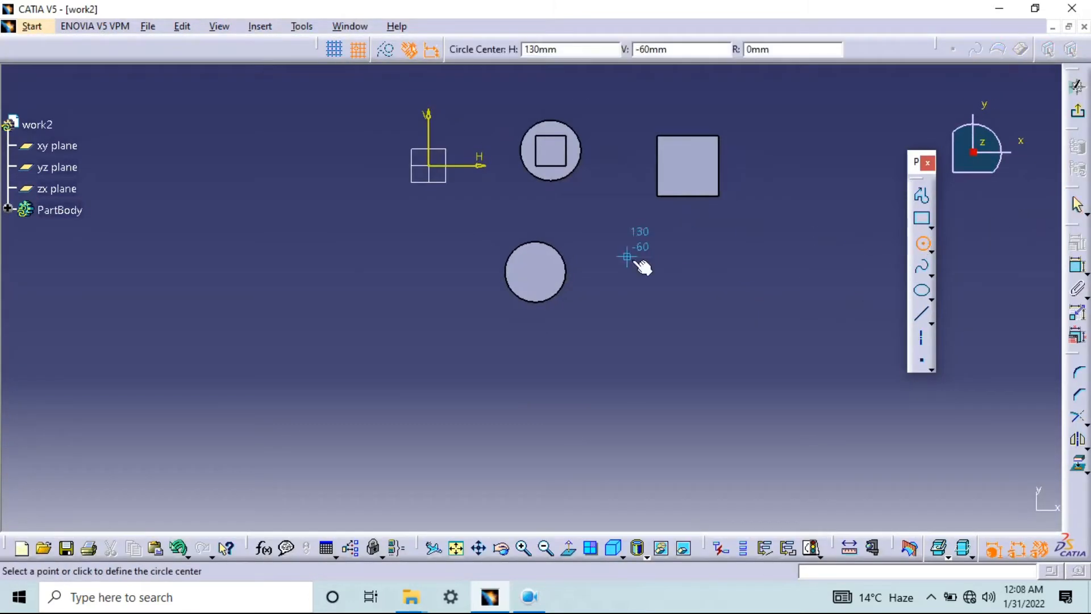
pyautogui.click(540, 273)
pyautogui.click(547, 254)
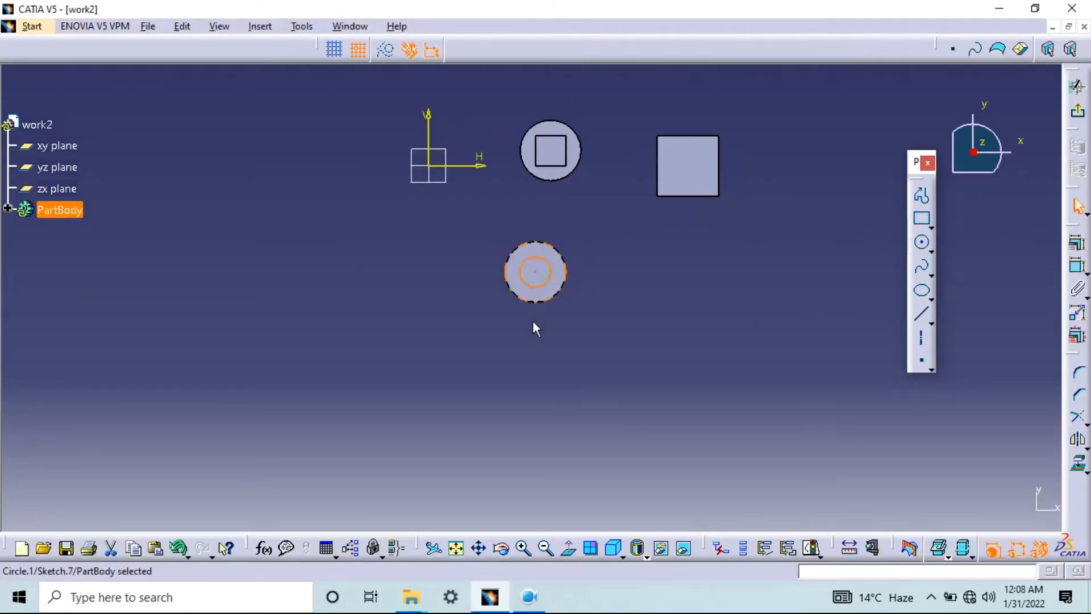
pyautogui.click(1079, 116)
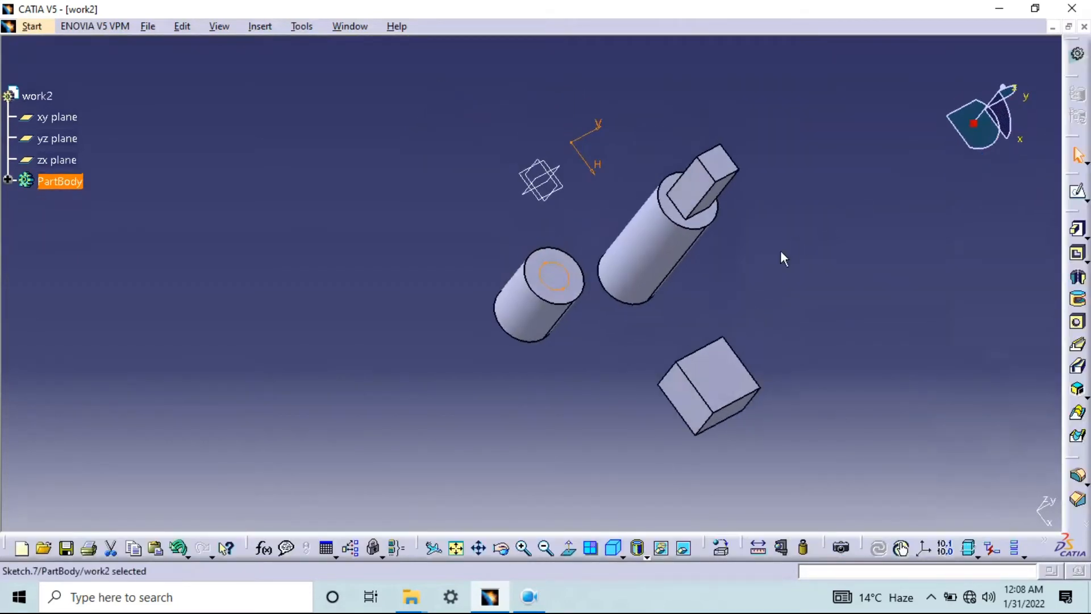
# Cut a Pocket from the circle sketch with a depth of 100 mm, previewing it before creating it
pyautogui.moveTo(641, 330); pyautogui.dragTo(609, 254, button='middle')
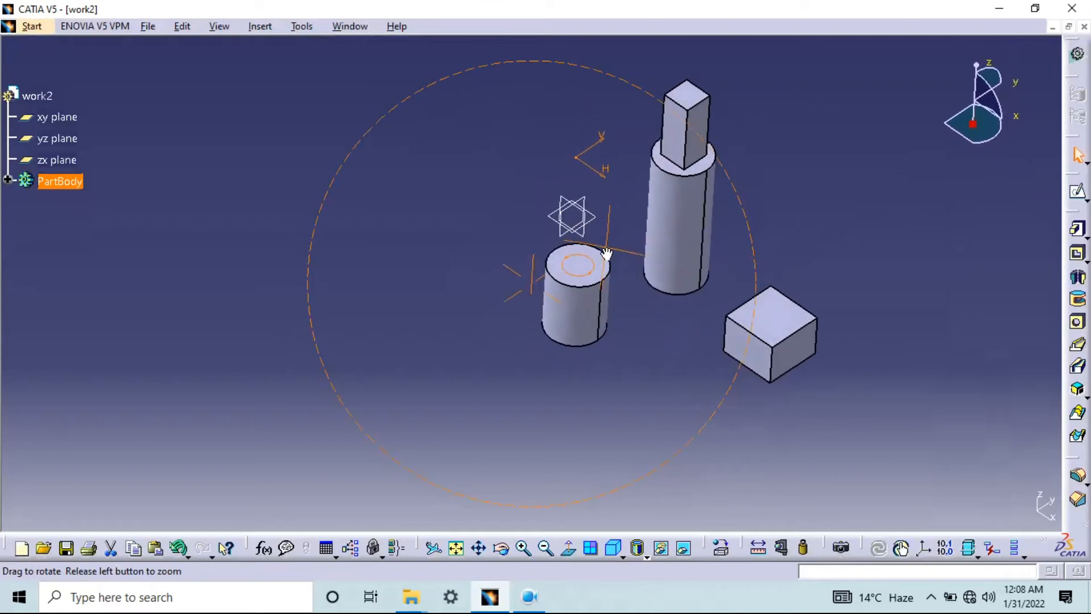
pyautogui.click(1086, 262)
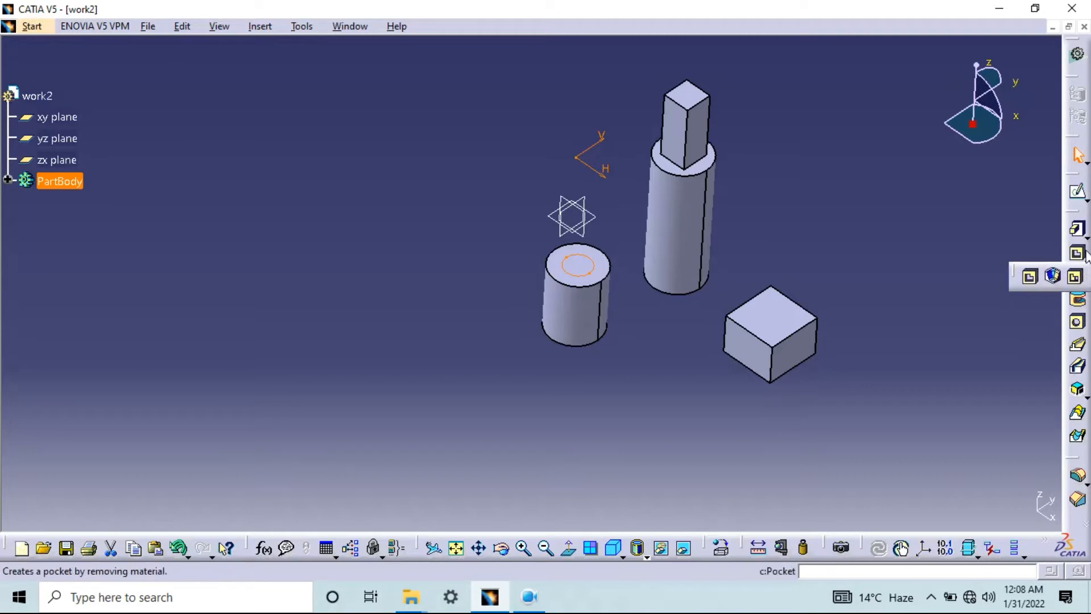
pyautogui.click(1086, 254)
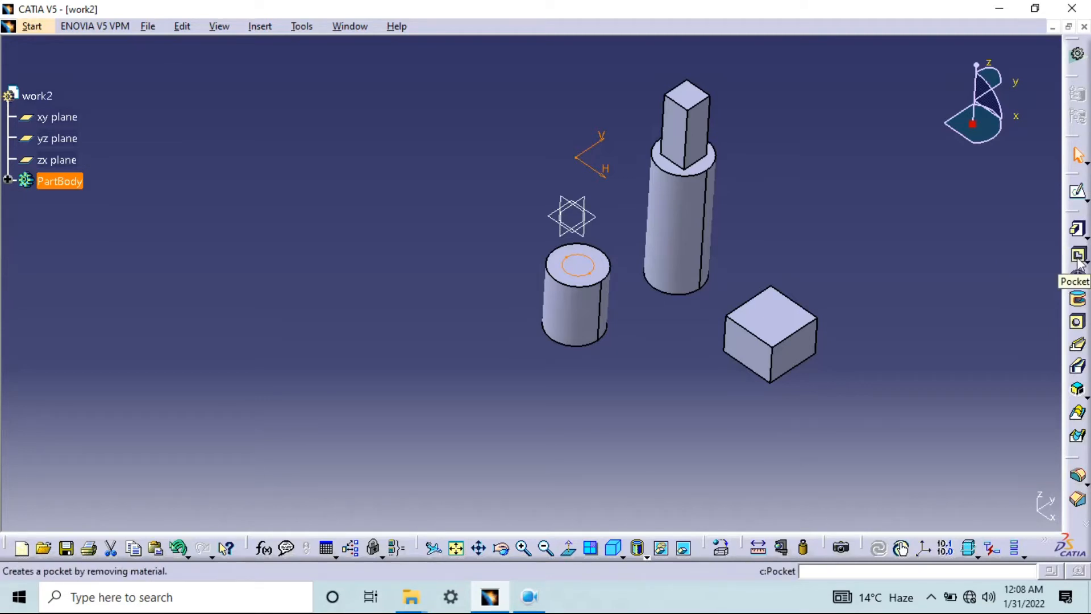
pyautogui.click(1078, 260)
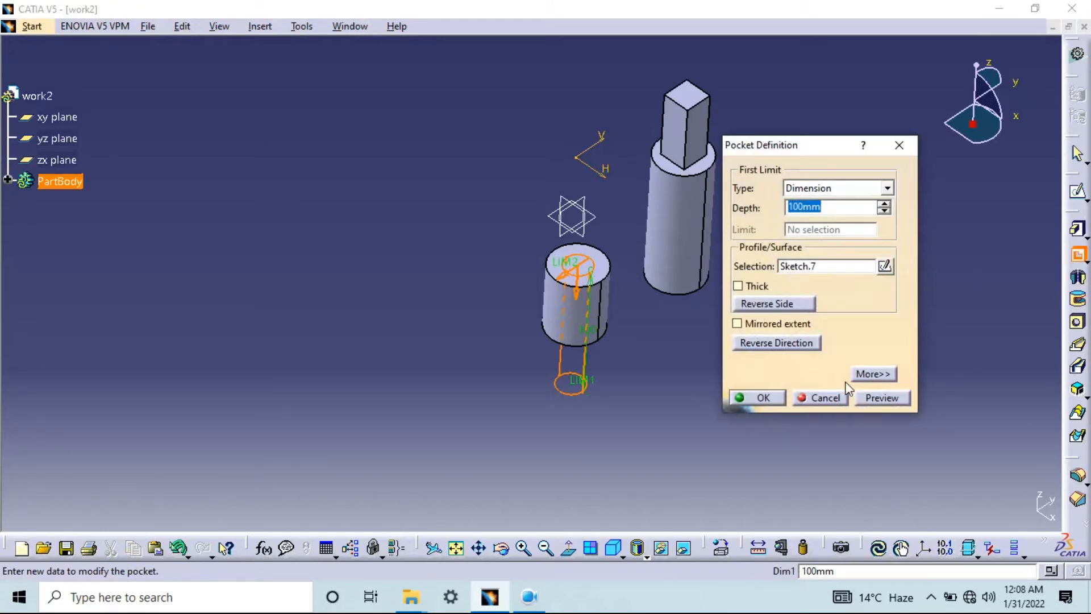
pyautogui.click(874, 401)
pyautogui.click(745, 398)
pyautogui.moveTo(660, 352); pyautogui.dragTo(702, 383, button='middle')
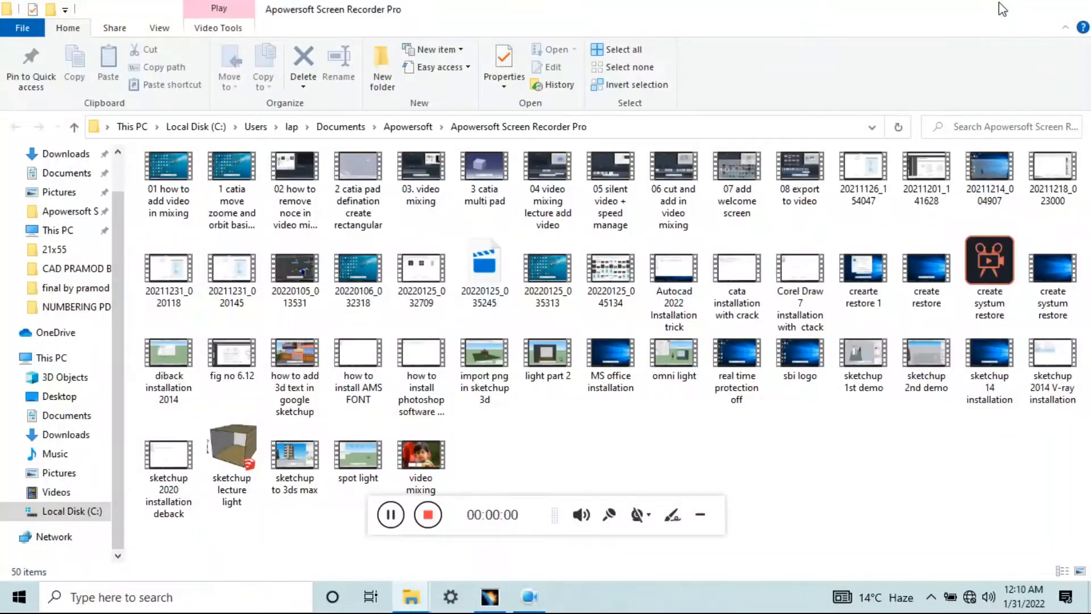
pyautogui.click(1002, 9)
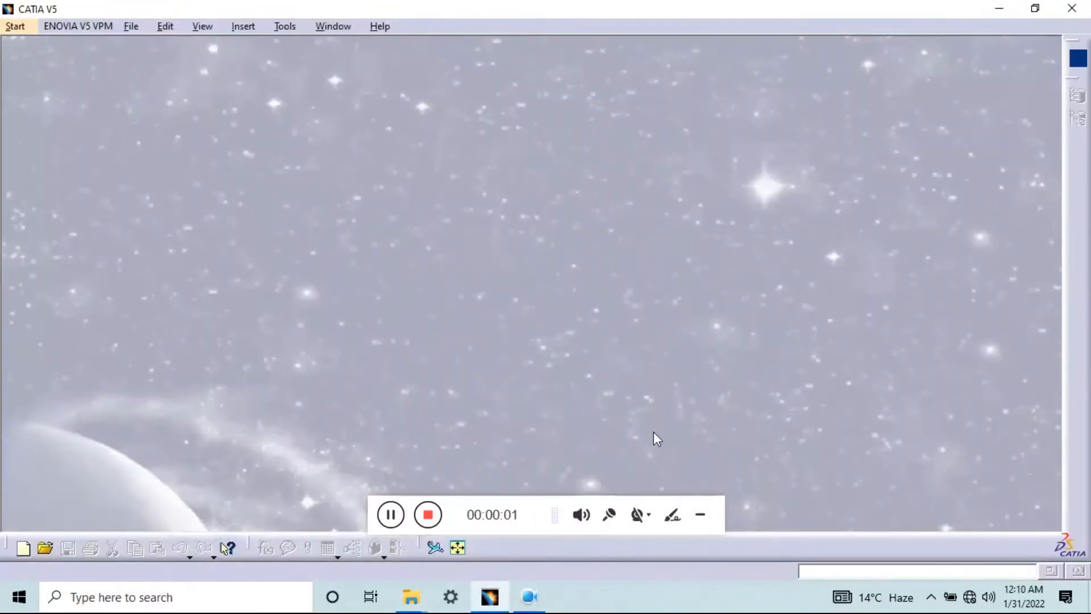
pyautogui.click(705, 511)
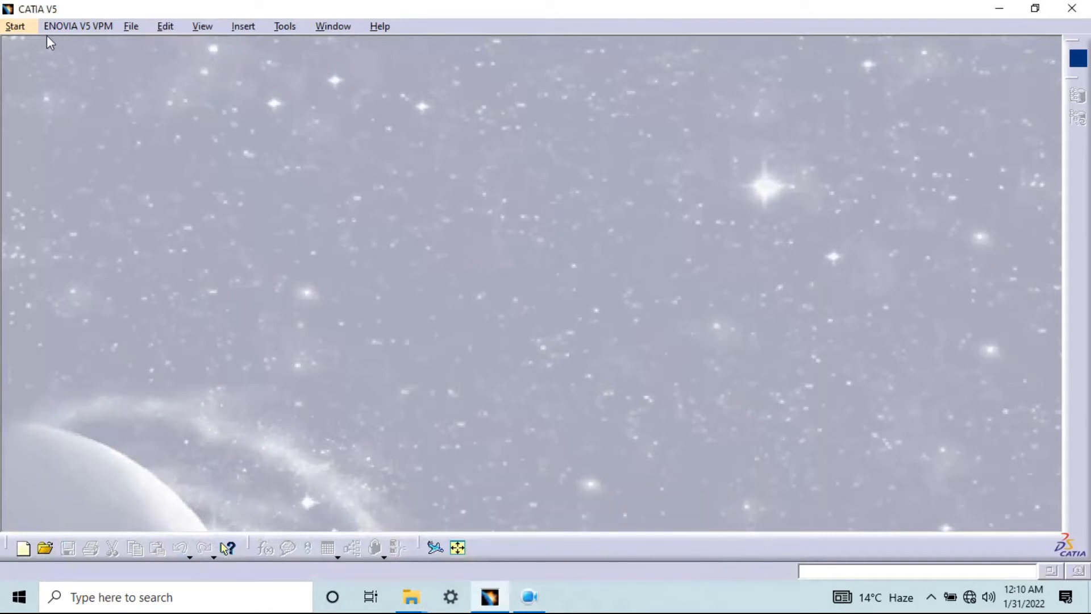
# Create a new Part Design part named Part1 with hybrid design enabled
pyautogui.click(23, 26)
pyautogui.moveTo(192, 70)
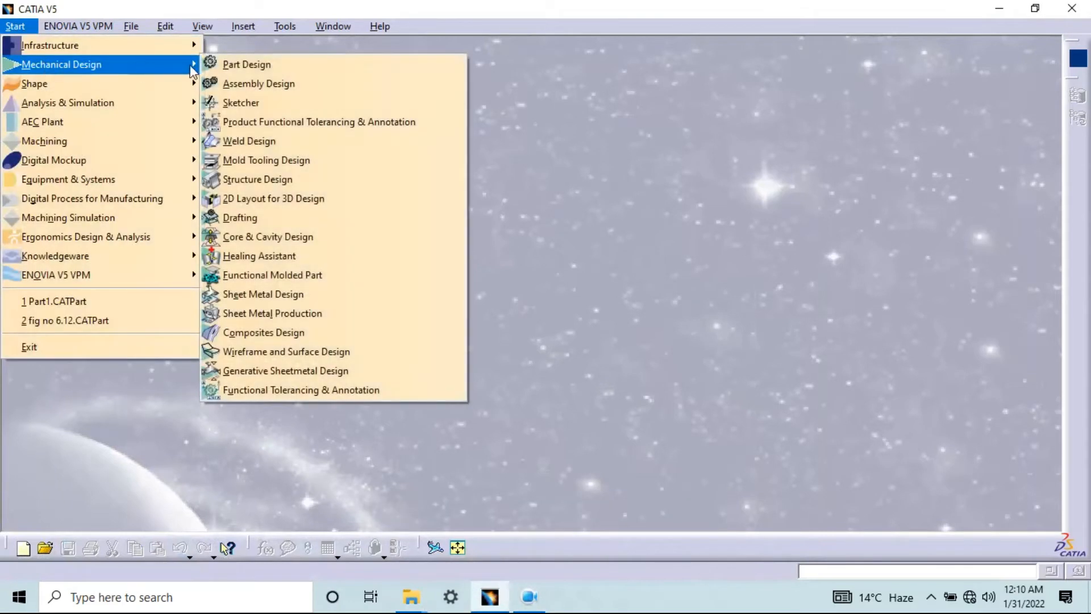
pyautogui.click(252, 67)
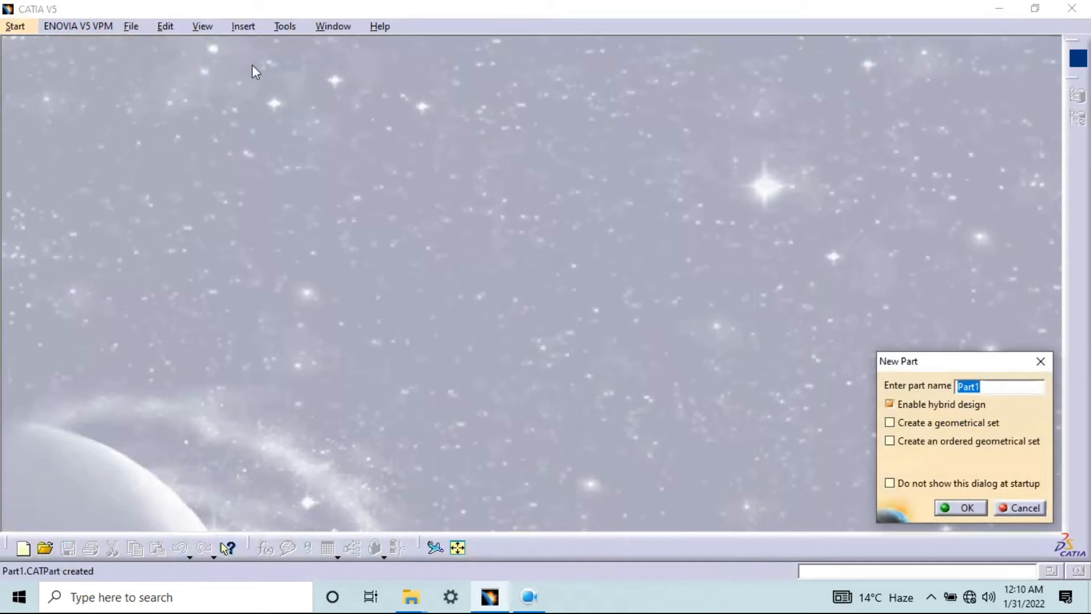
pyautogui.click(959, 506)
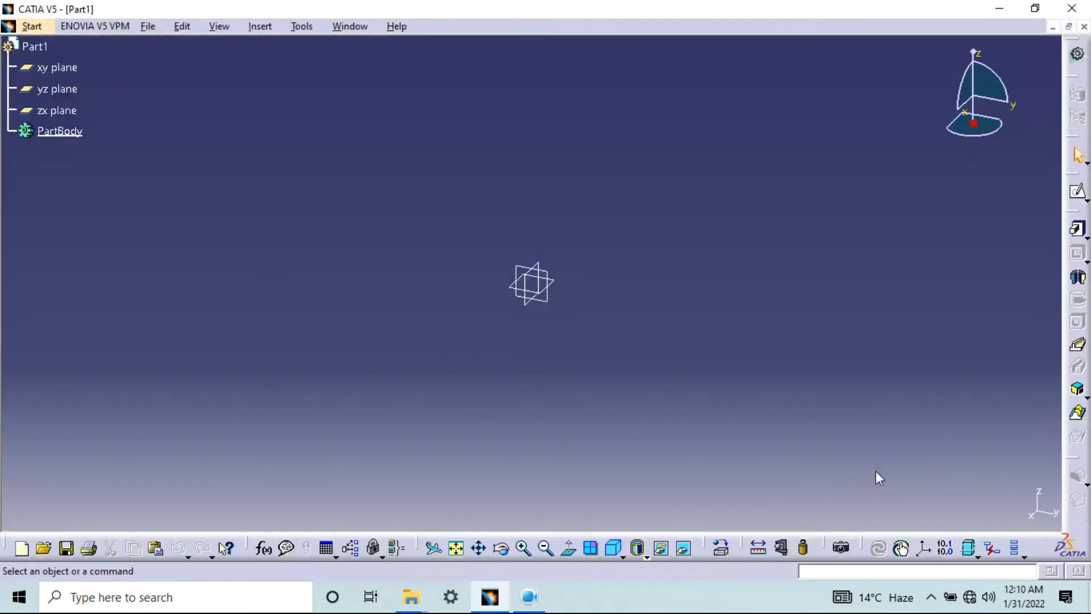
# Start a sketch on the xy plane and draw a 160 by 70 mm rectangle from the origin
pyautogui.click(68, 69)
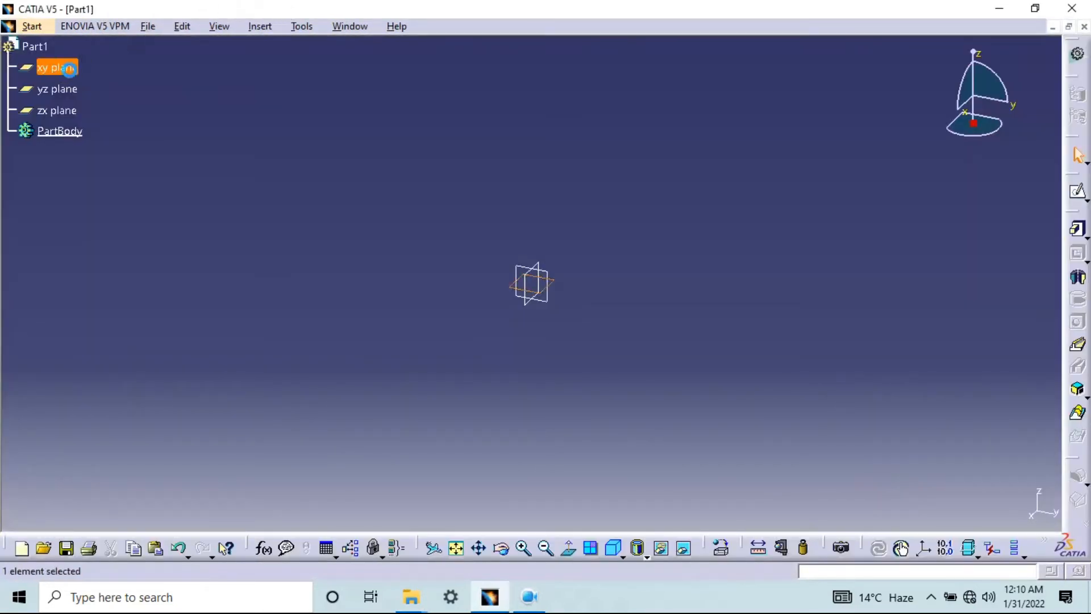
pyautogui.click(1076, 193)
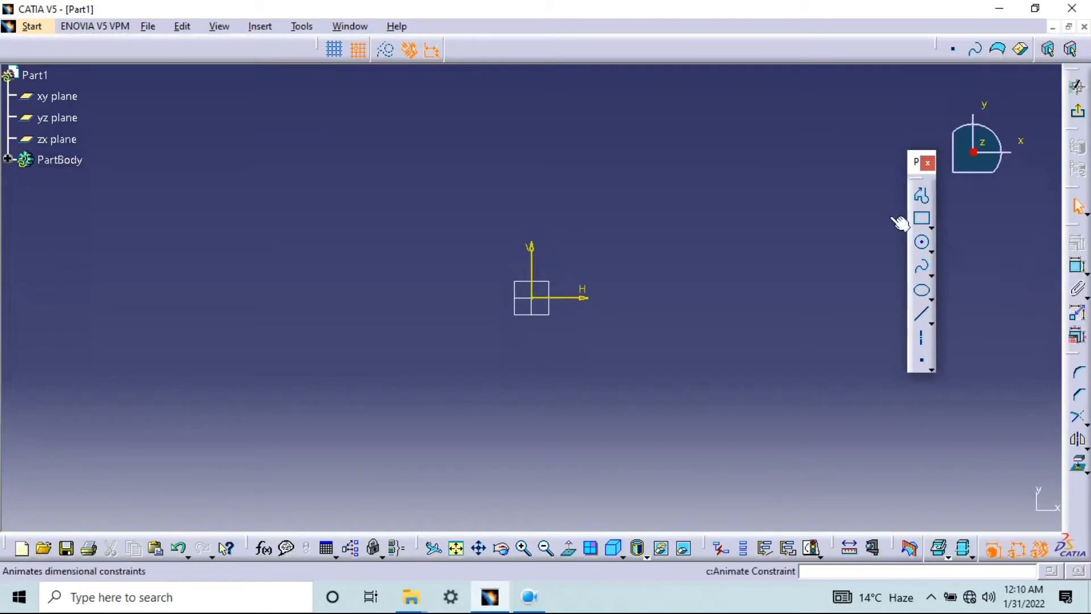
pyautogui.click(930, 226)
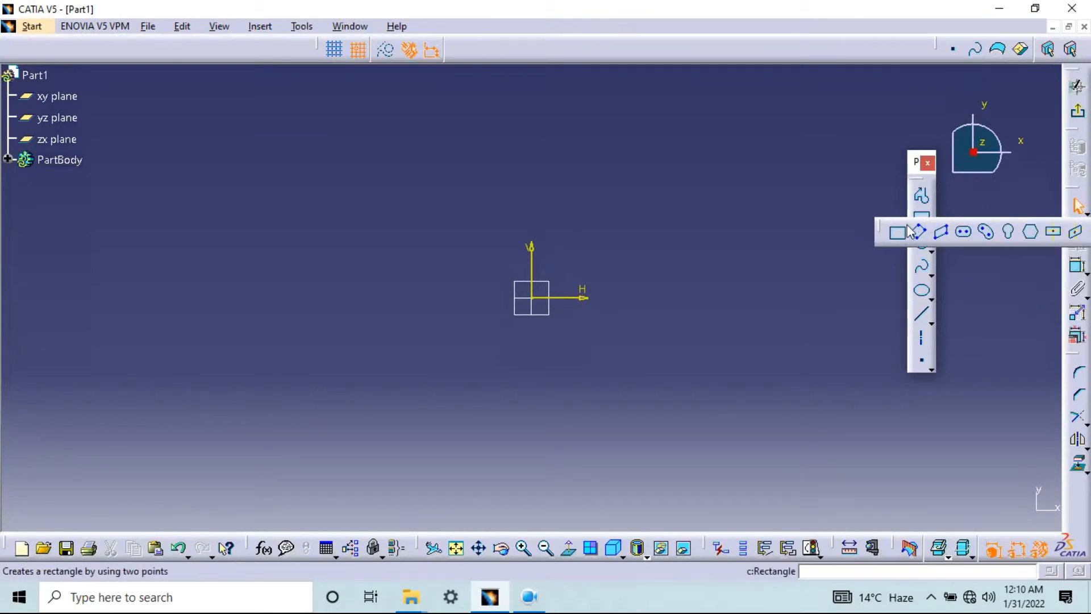
pyautogui.click(541, 299)
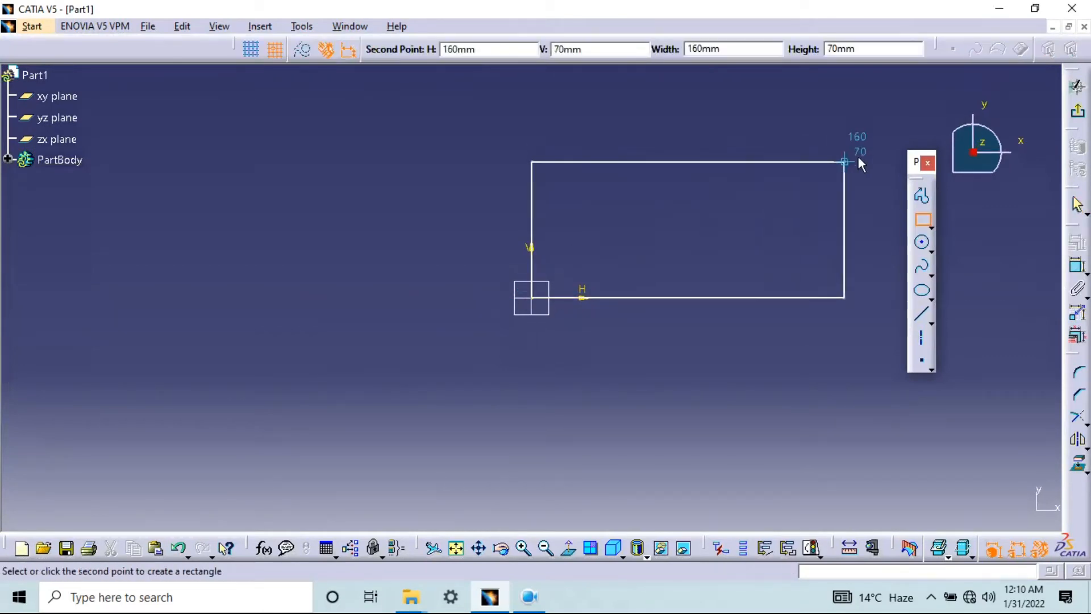
pyautogui.click(847, 161)
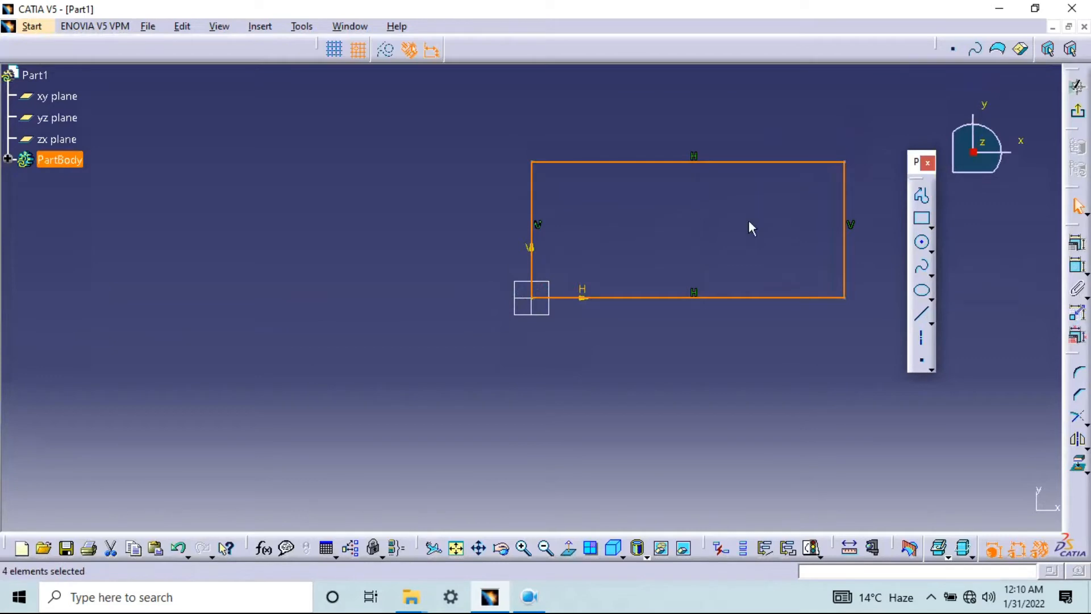
# Dimension the rectangle's width between its vertical sides and its height between its horizontal sides
pyautogui.click(1077, 266)
pyautogui.click(686, 221)
pyautogui.click(376, 222)
pyautogui.click(487, 364)
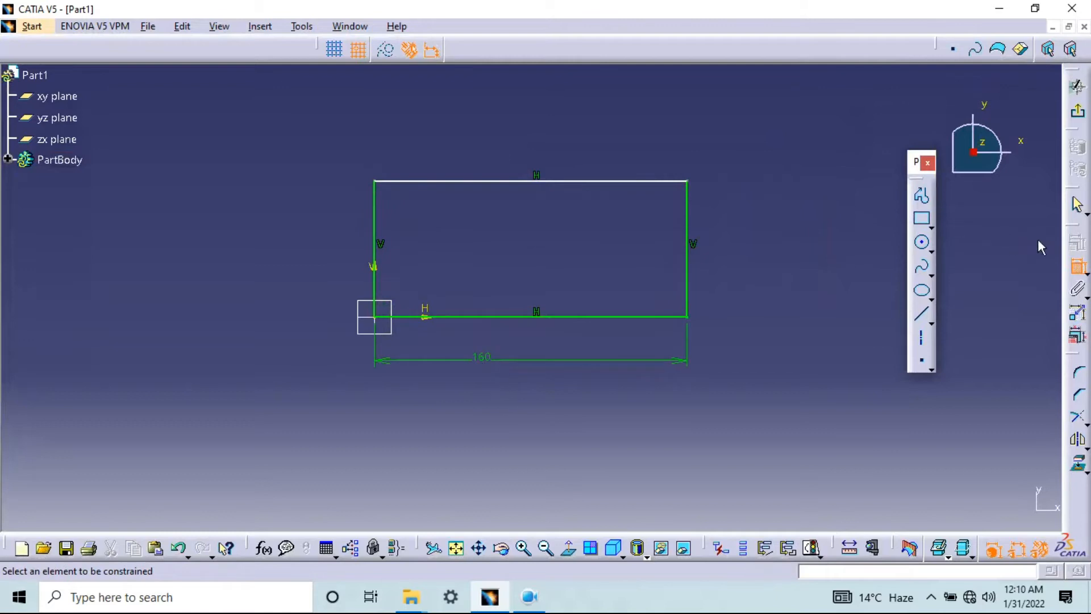
pyautogui.click(1079, 272)
pyautogui.click(524, 181)
pyautogui.click(508, 315)
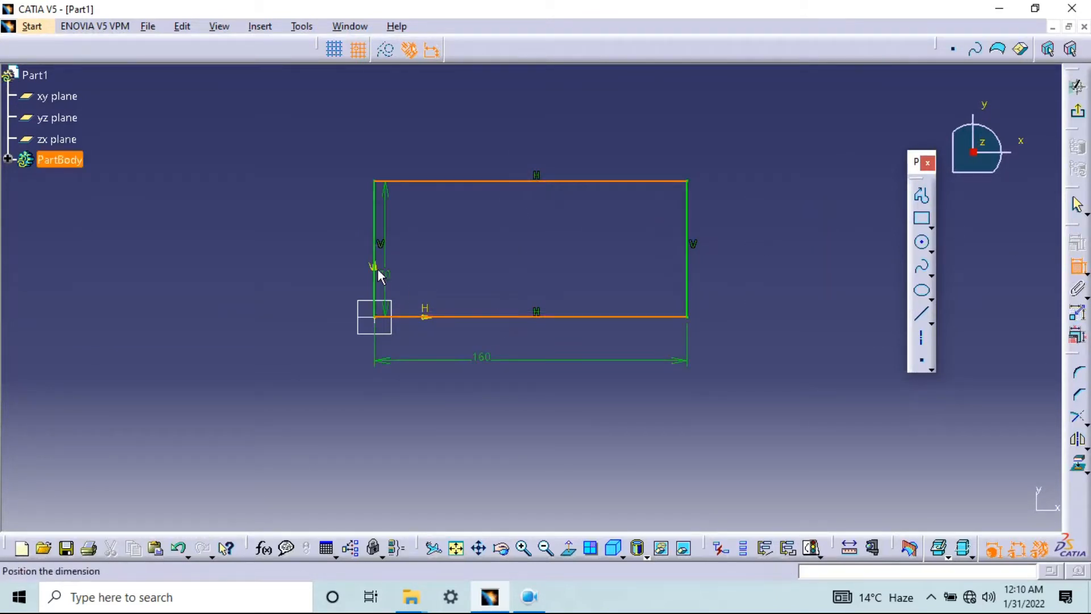
pyautogui.click(327, 245)
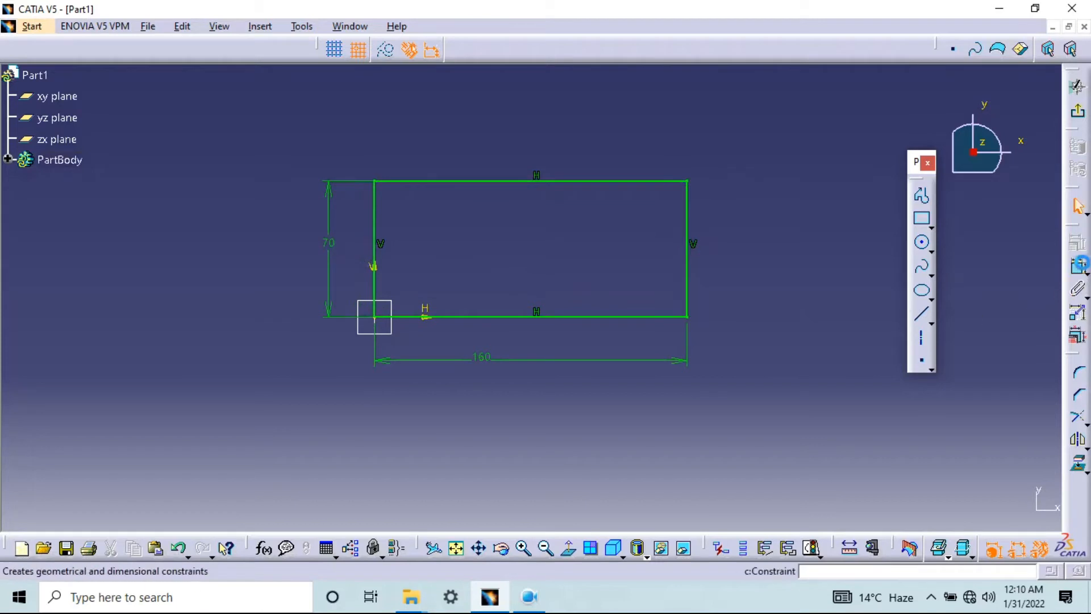
# Try adding a second length dimension to the rectangle's upper edge and delete it
pyautogui.click(1080, 269)
pyautogui.click(593, 182)
pyautogui.click(583, 252)
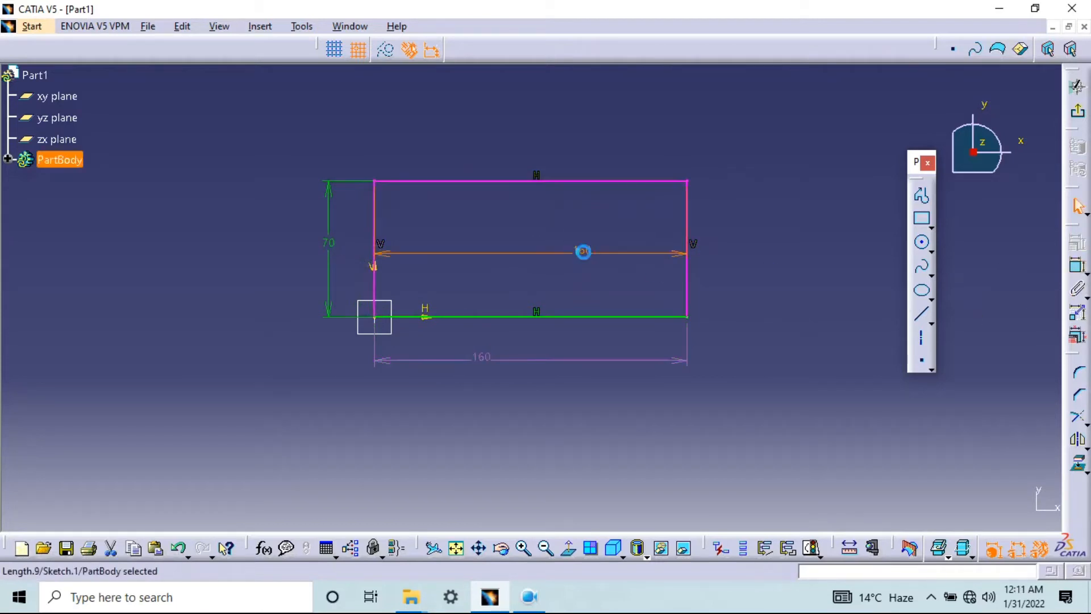
pyautogui.click(1078, 265)
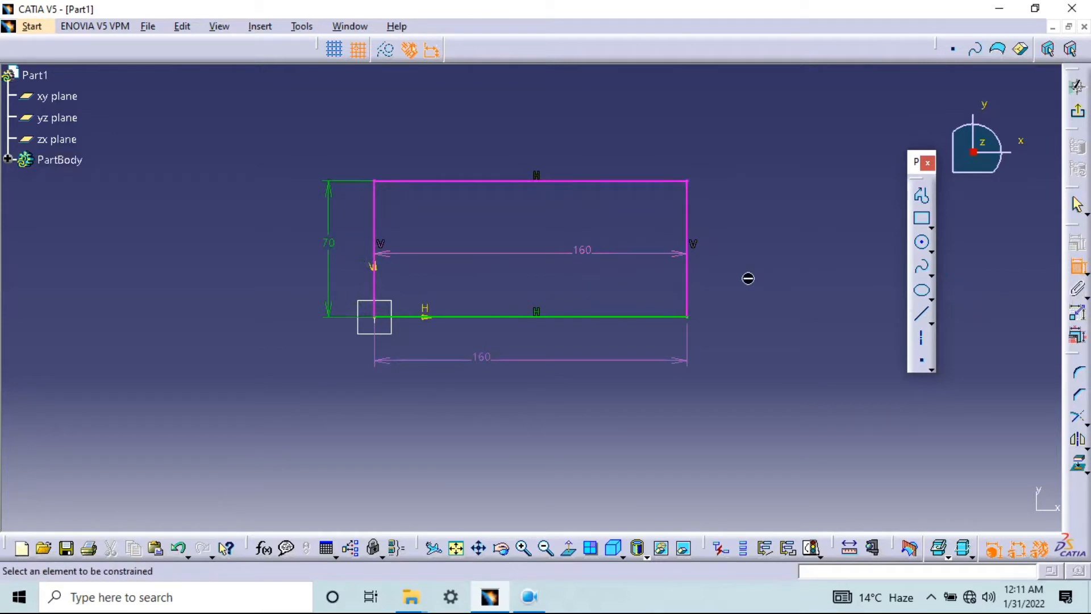
pyautogui.press('Escape')
pyautogui.click(632, 256)
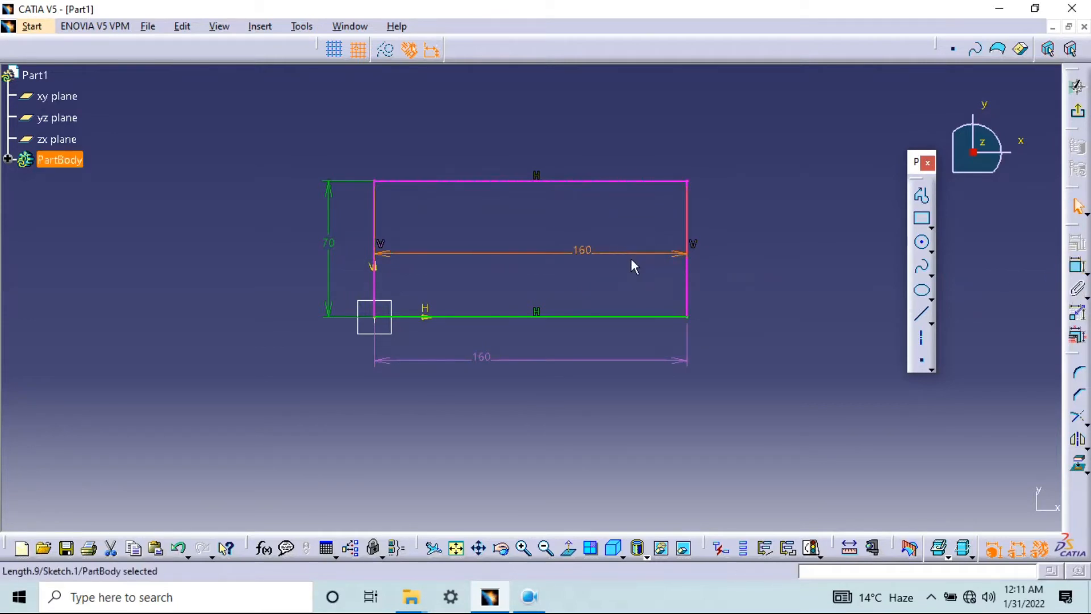
pyautogui.press('Delete')
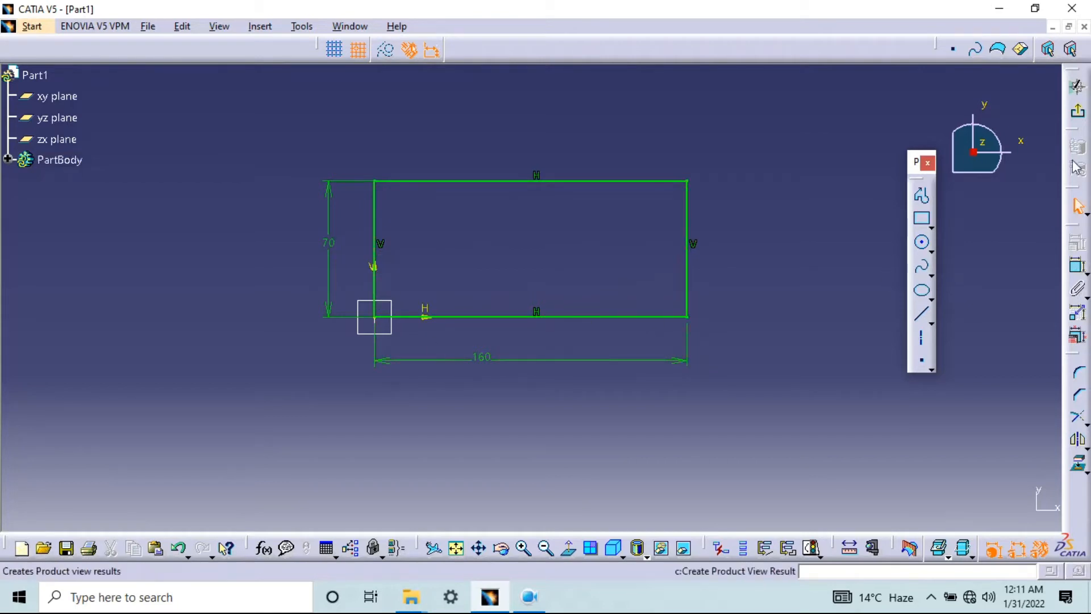
# Exit the sketch and create a Pad of the rectangle with a length of 20 mm, previewing it first
pyautogui.click(1078, 110)
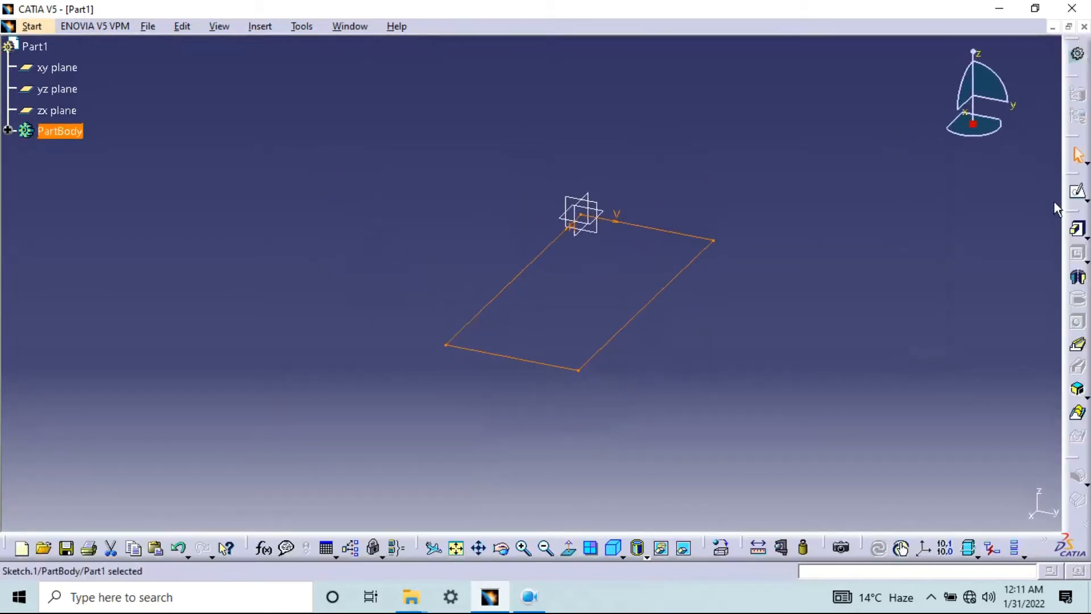
pyautogui.click(1078, 231)
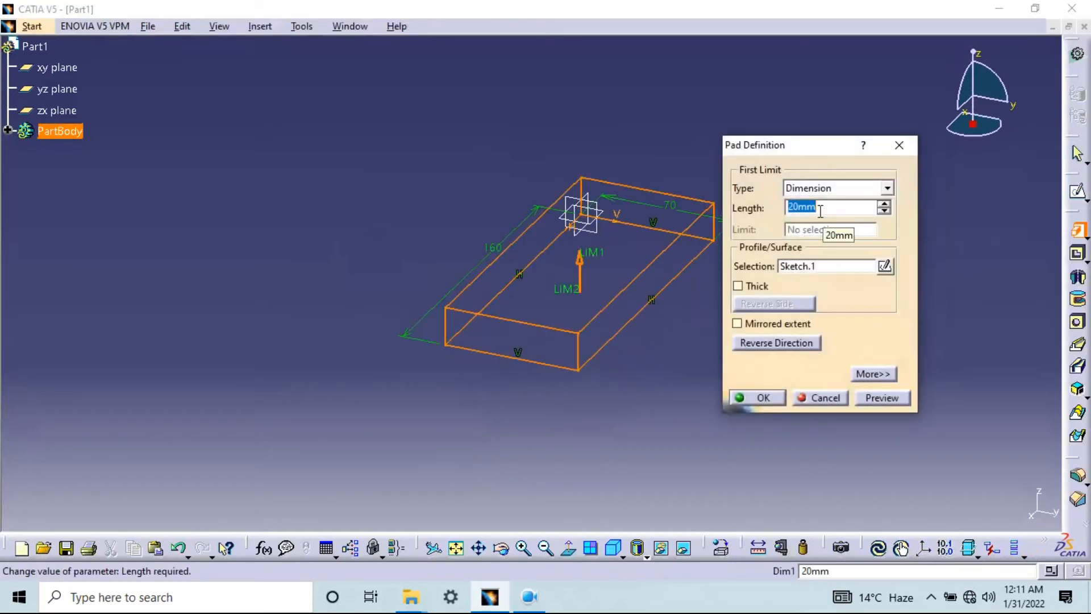
pyautogui.click(882, 398)
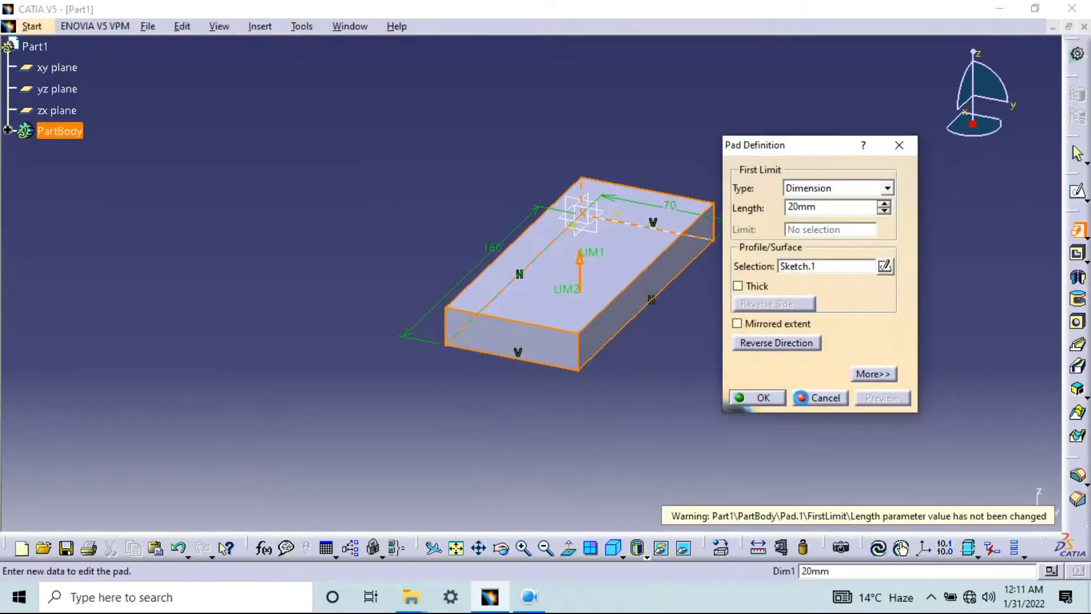
pyautogui.click(762, 397)
# Start a sketch on the block's top face and draw a small circle near the end closest to the origin
pyautogui.moveTo(639, 354); pyautogui.dragTo(517, 419, button='middle')
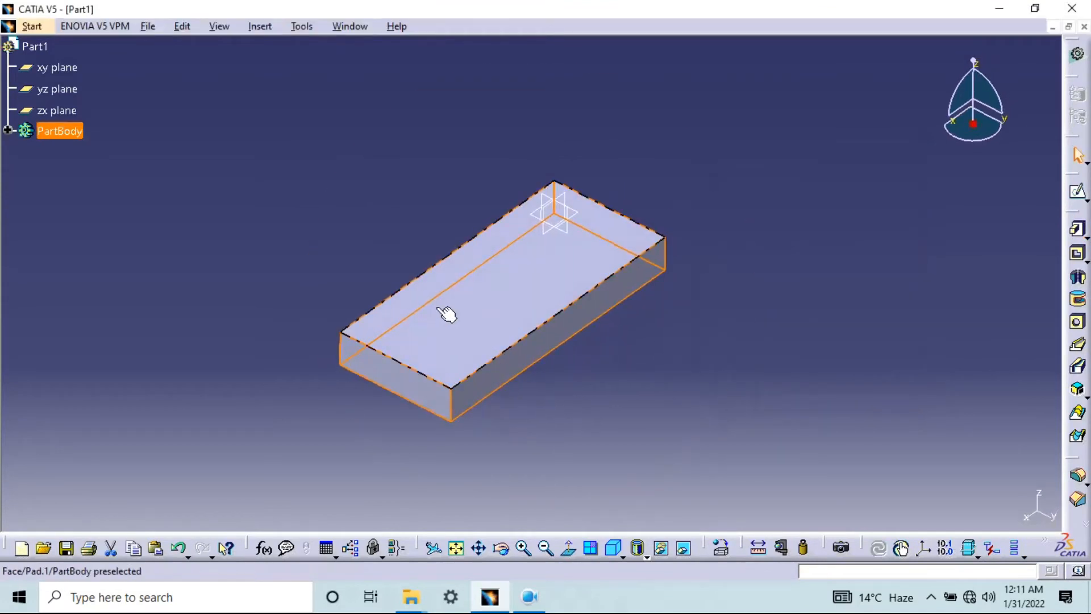
pyautogui.click(457, 340)
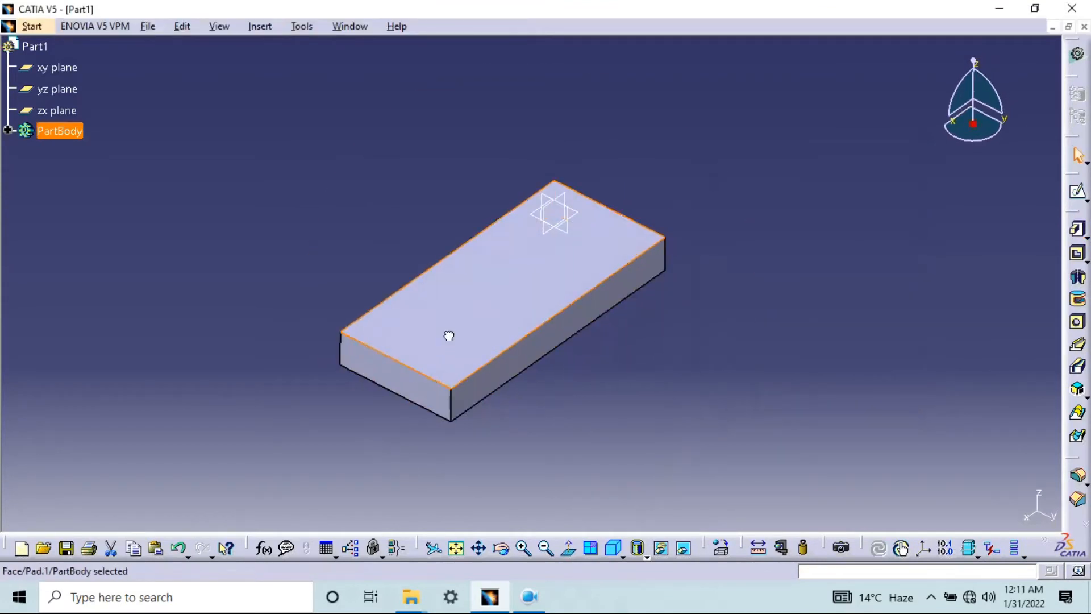
pyautogui.click(1078, 195)
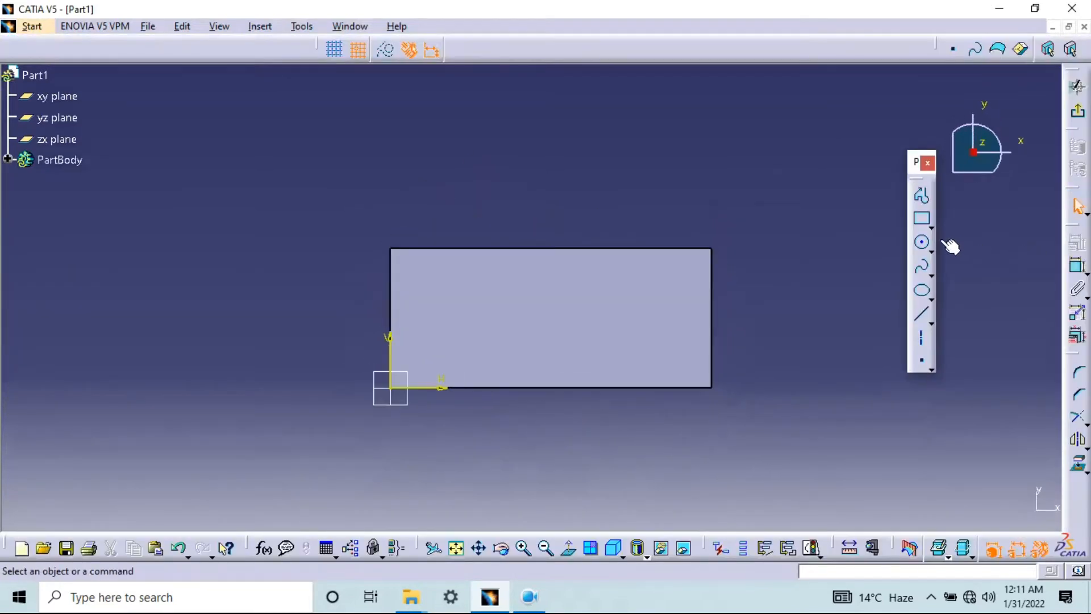
pyautogui.click(922, 241)
pyautogui.click(431, 308)
pyautogui.click(446, 293)
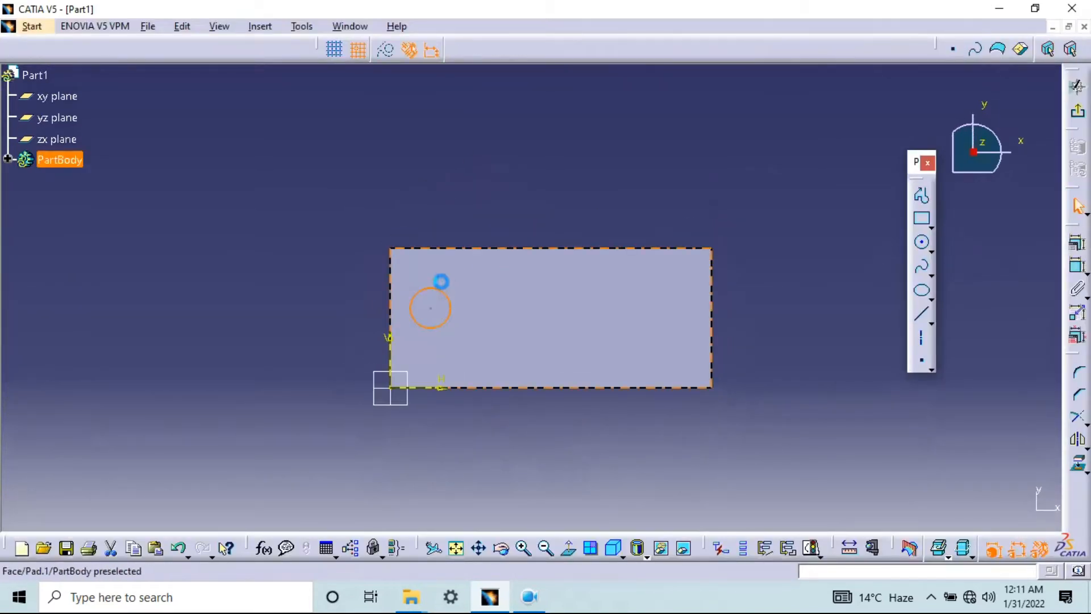
# Dimension the circle on the block's top face, set its diameter to 30 mm, and exit the sketch
pyautogui.click(1078, 264)
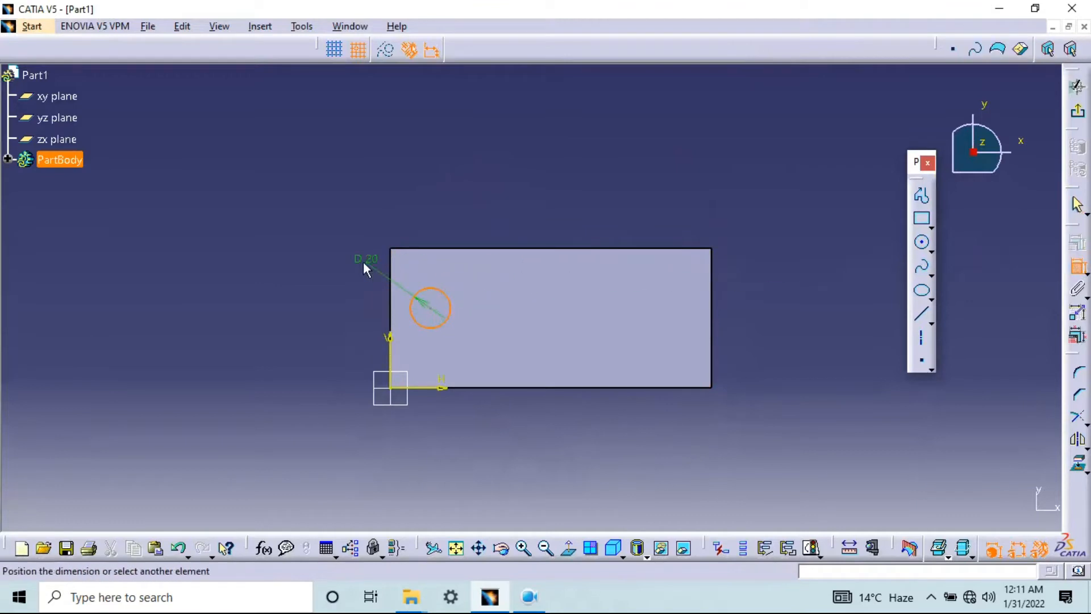
pyautogui.click(343, 257)
pyautogui.doubleClick(363, 273)
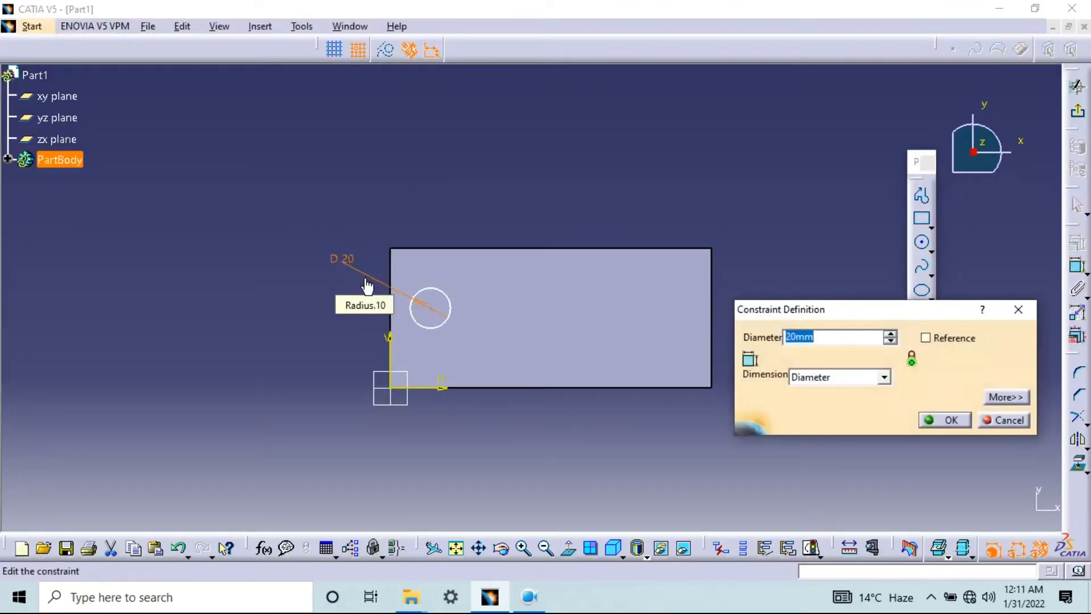
pyautogui.write('30')
pyautogui.press('Return')
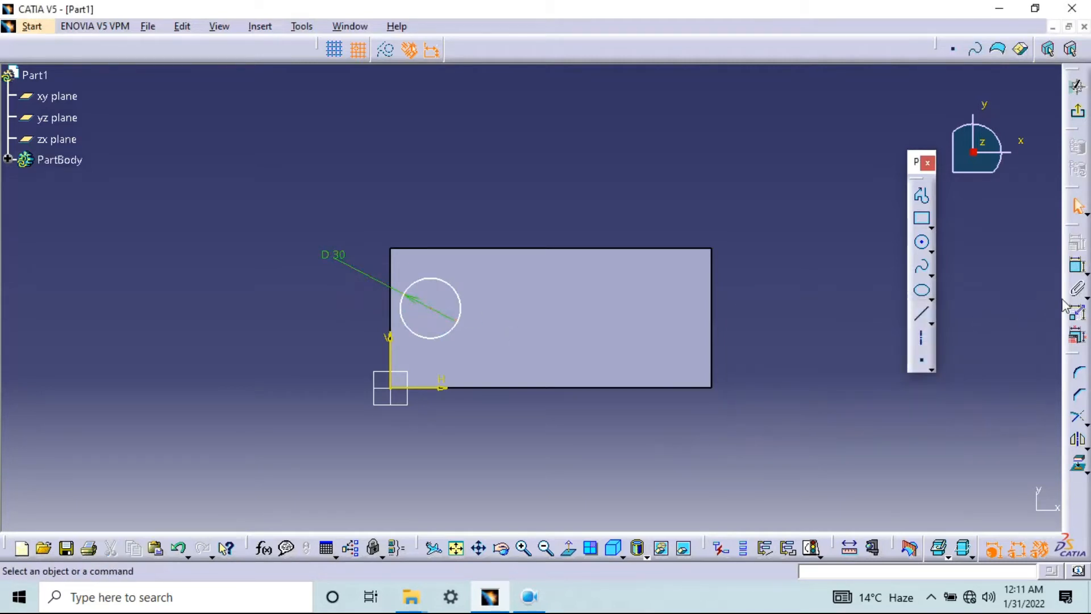
pyautogui.click(1078, 111)
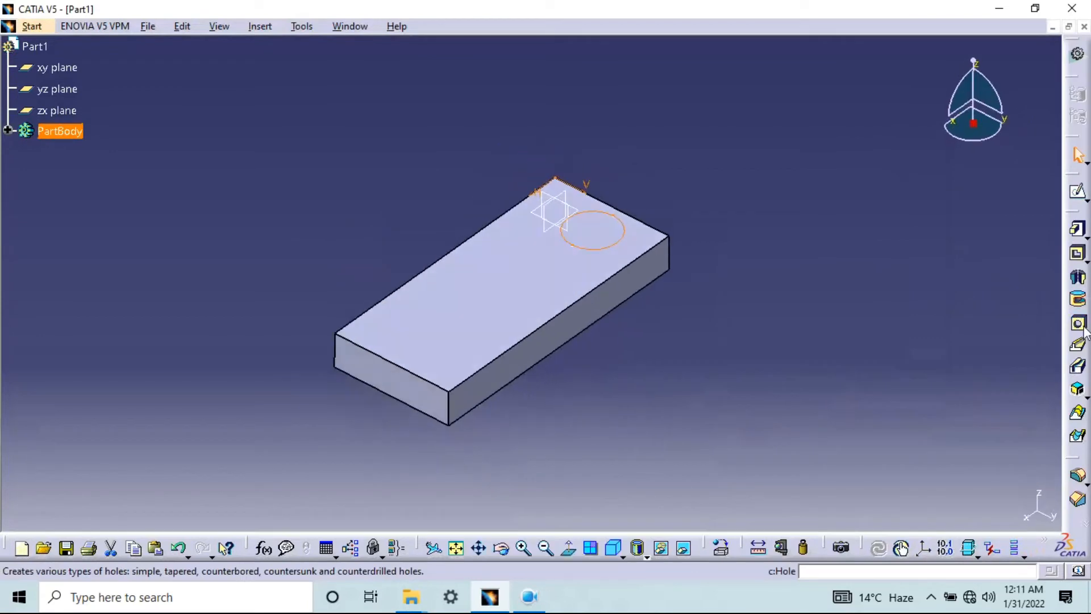
# Start a Pocket from the circle sketch and try the Up to last and Up to next limit types
pyautogui.click(1079, 256)
pyautogui.moveTo(724, 250); pyautogui.dragTo(535, 327, button='middle')
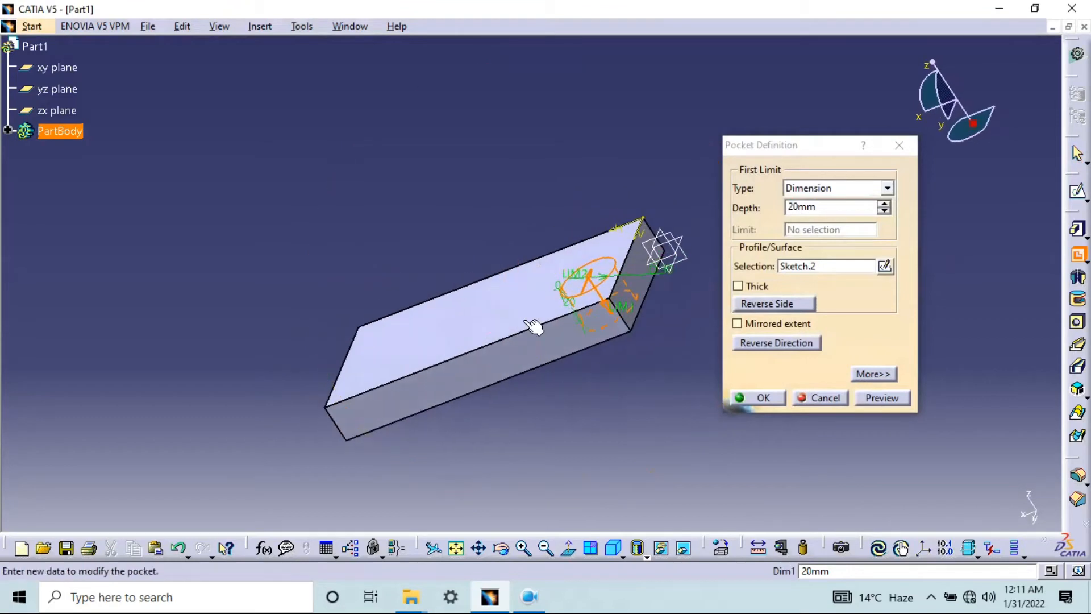
pyautogui.click(835, 188)
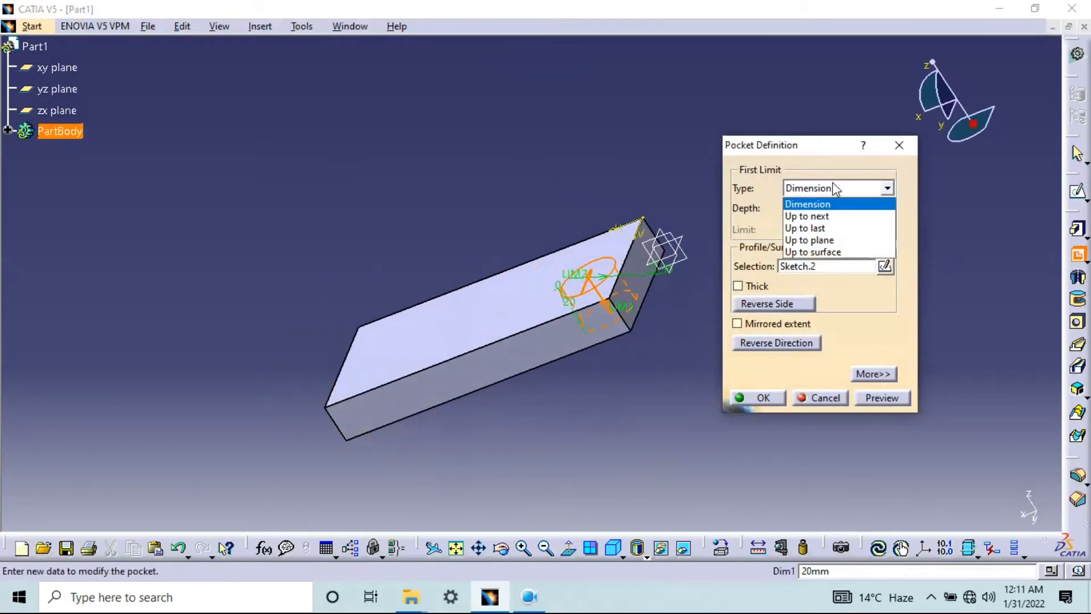
pyautogui.click(830, 227)
pyautogui.moveTo(597, 342); pyautogui.dragTo(677, 318, button='middle')
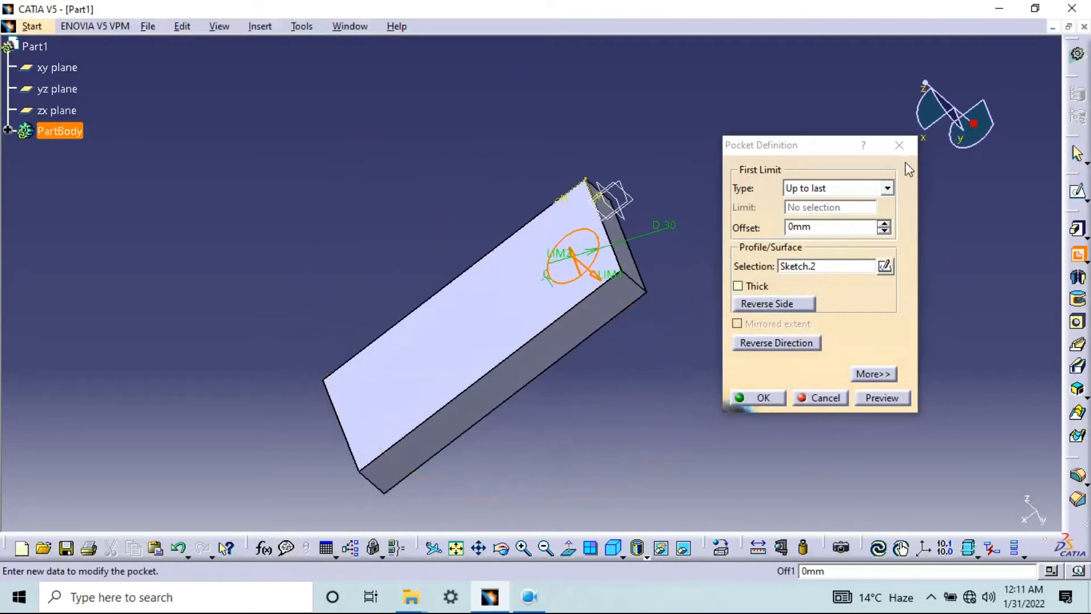
pyautogui.click(861, 189)
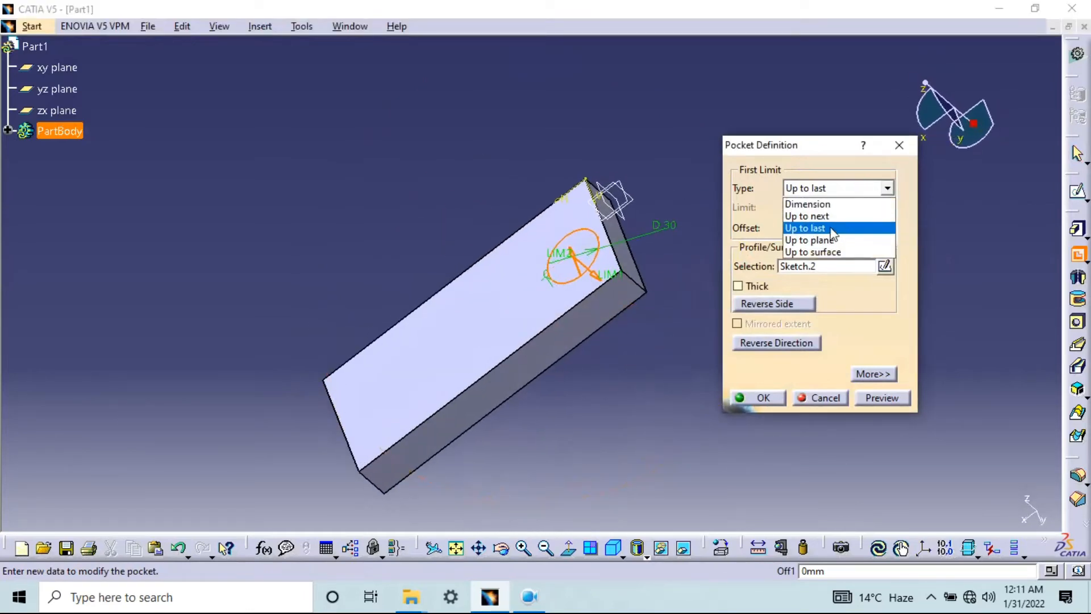
pyautogui.click(830, 216)
pyautogui.moveTo(652, 284); pyautogui.dragTo(636, 363, button='middle')
pyautogui.moveTo(486, 269); pyautogui.dragTo(730, 418, button='middle')
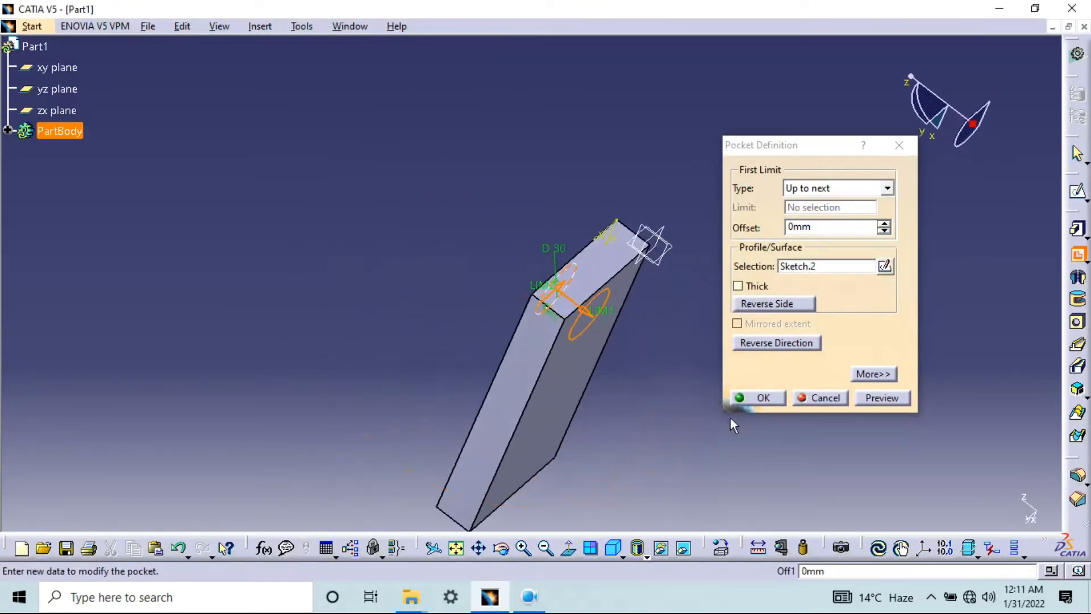
pyautogui.moveTo(920, 527); pyautogui.dragTo(602, 374, button='middle')
# Set the pocket's limit type to Dimension with a 20 mm depth, test reversing its direction, restore it, preview, and create the pocket
pyautogui.click(832, 184)
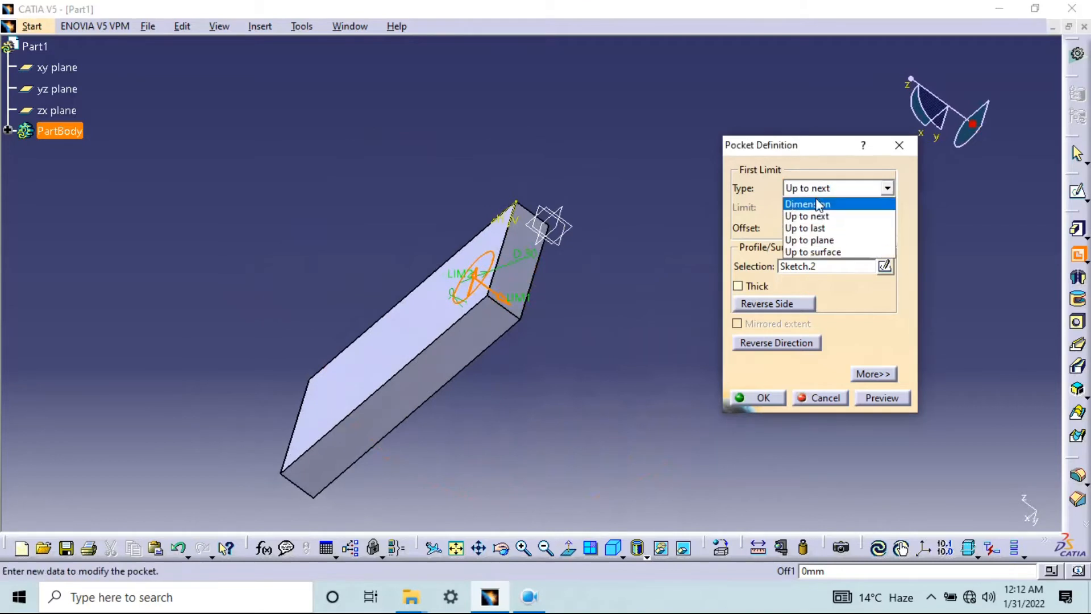
pyautogui.click(823, 200)
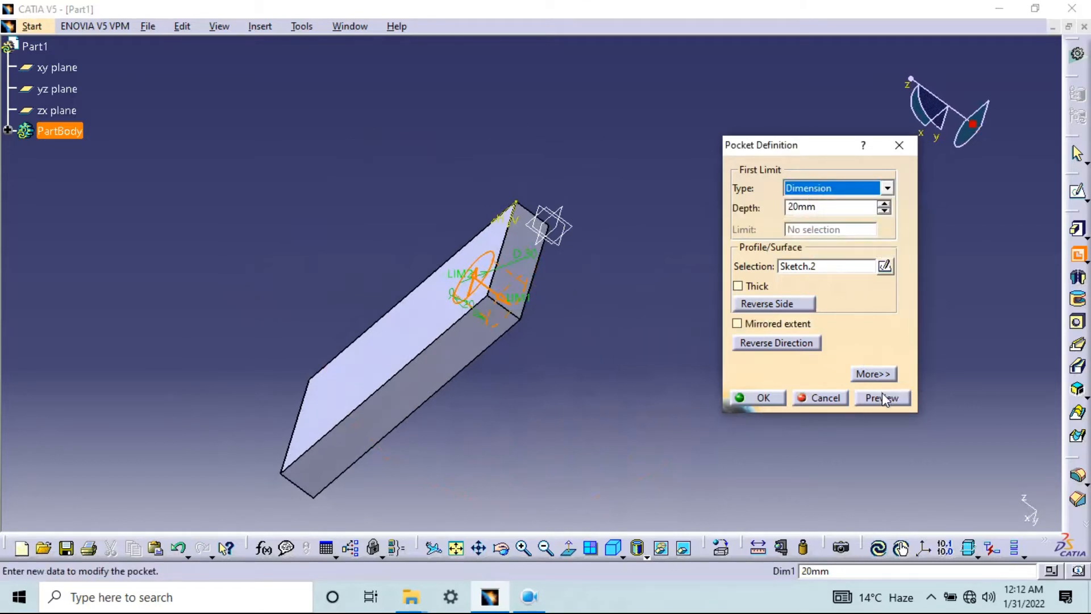
pyautogui.click(805, 343)
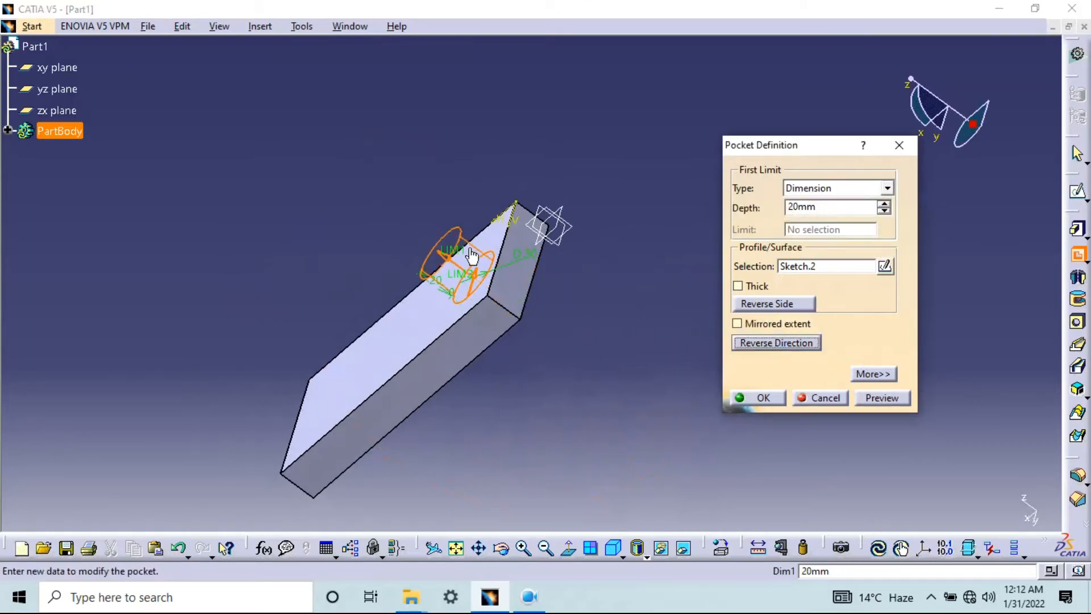
pyautogui.click(788, 343)
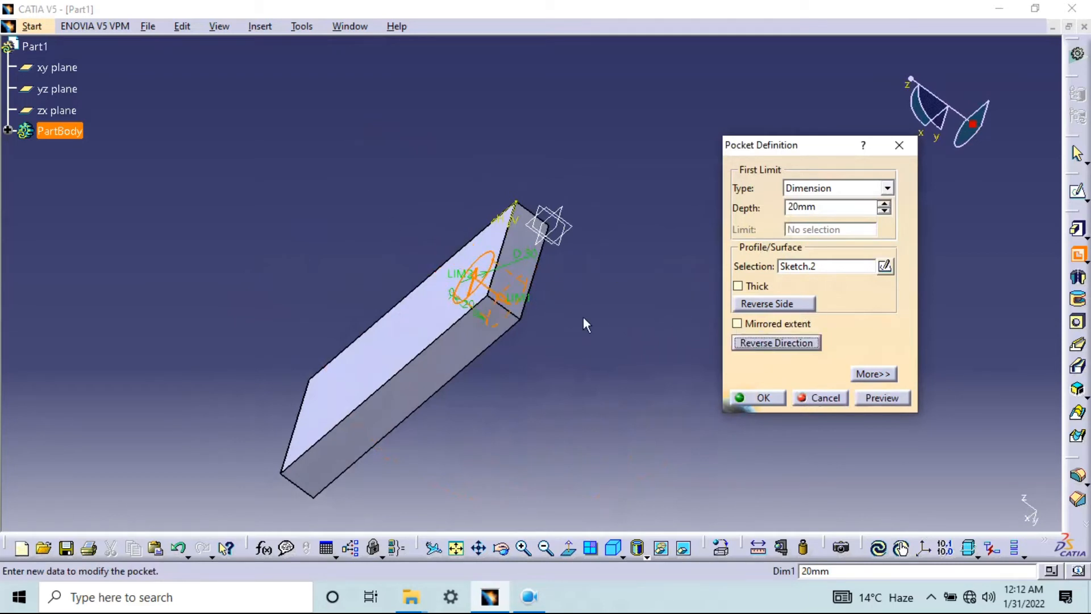
pyautogui.click(880, 400)
pyautogui.click(776, 395)
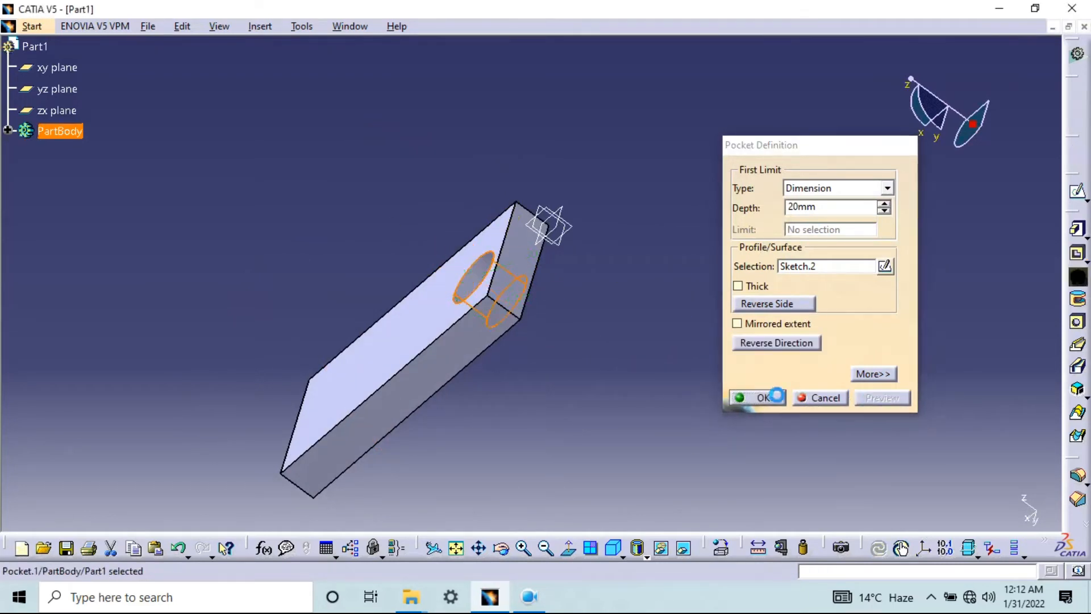
# Sketch two rectangles on the block's top face, a narrow one mid-length and a wider one near the end opposite the hole, and exit the sketch
pyautogui.moveTo(540, 380); pyautogui.dragTo(699, 302, button='middle')
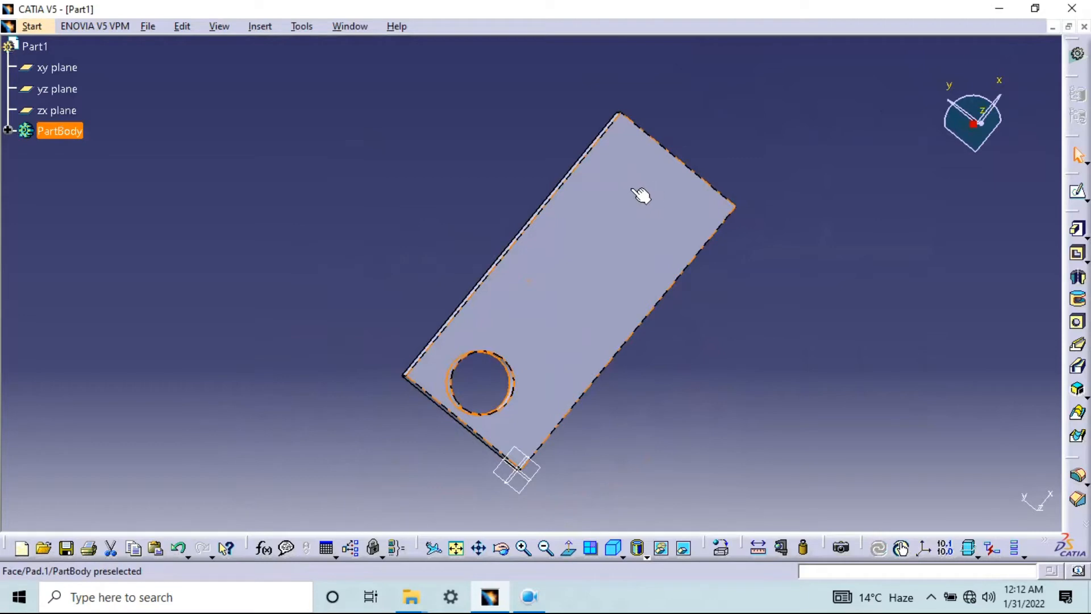
pyautogui.click(639, 200)
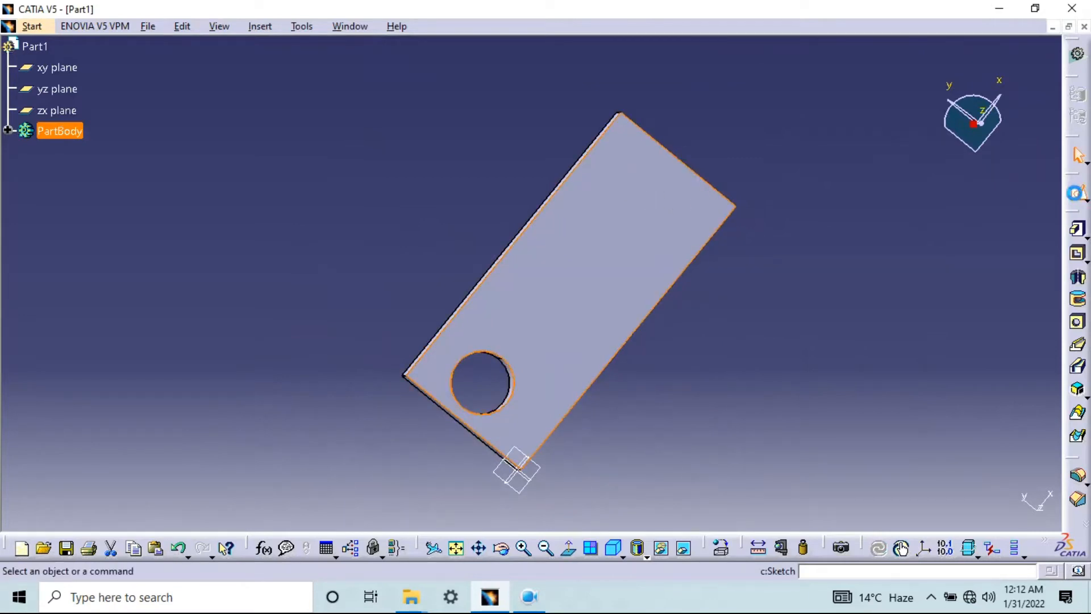
pyautogui.click(1075, 193)
pyautogui.click(921, 218)
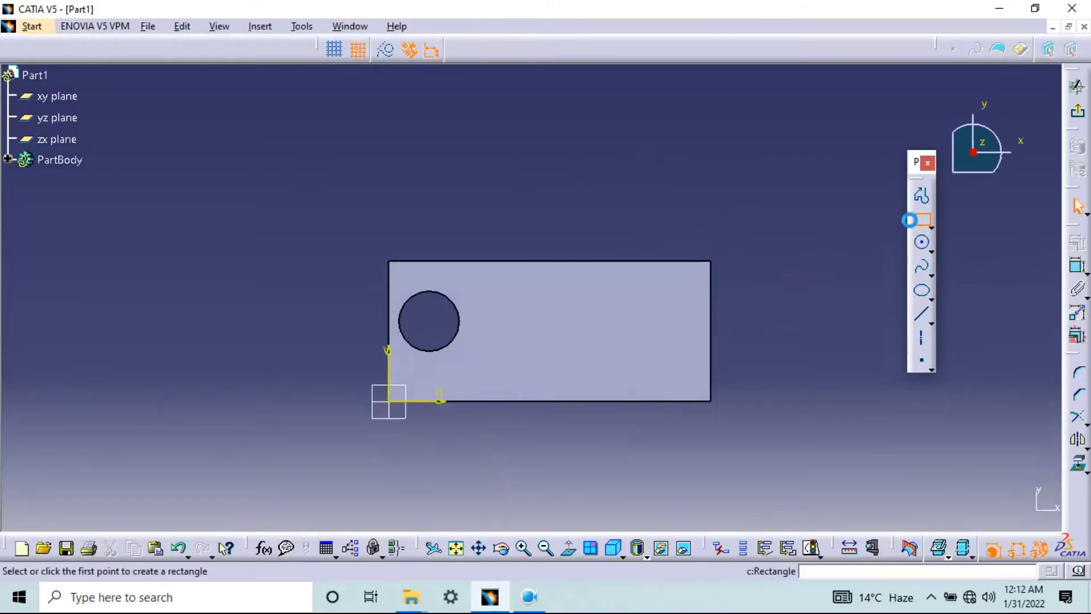
pyautogui.click(530, 300)
pyautogui.click(550, 381)
pyautogui.click(921, 218)
pyautogui.click(630, 301)
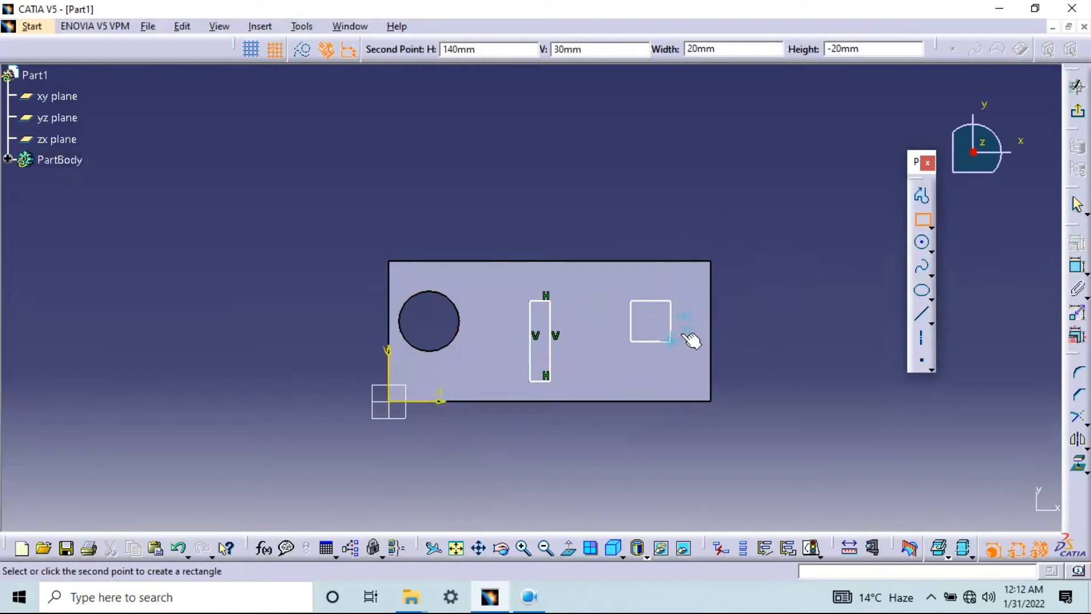
pyautogui.click(691, 341)
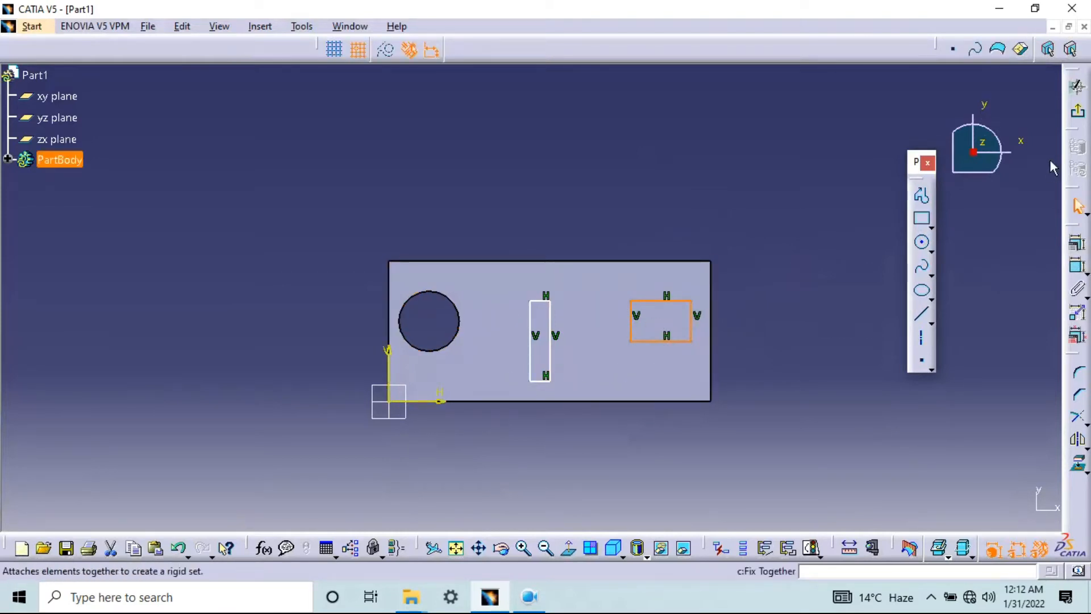
pyautogui.click(1078, 113)
# Start a Multi-Pocket from the two-rectangle sketch and set the depth of domain 1, the end rectangle, to 10 mm
pyautogui.moveTo(995, 319)
pyautogui.mouseDown(button='middle')
pyautogui.moveTo(747, 401)
pyautogui.moveTo(660, 272)
pyautogui.moveTo(628, 284)
pyautogui.mouseUp(button='middle')
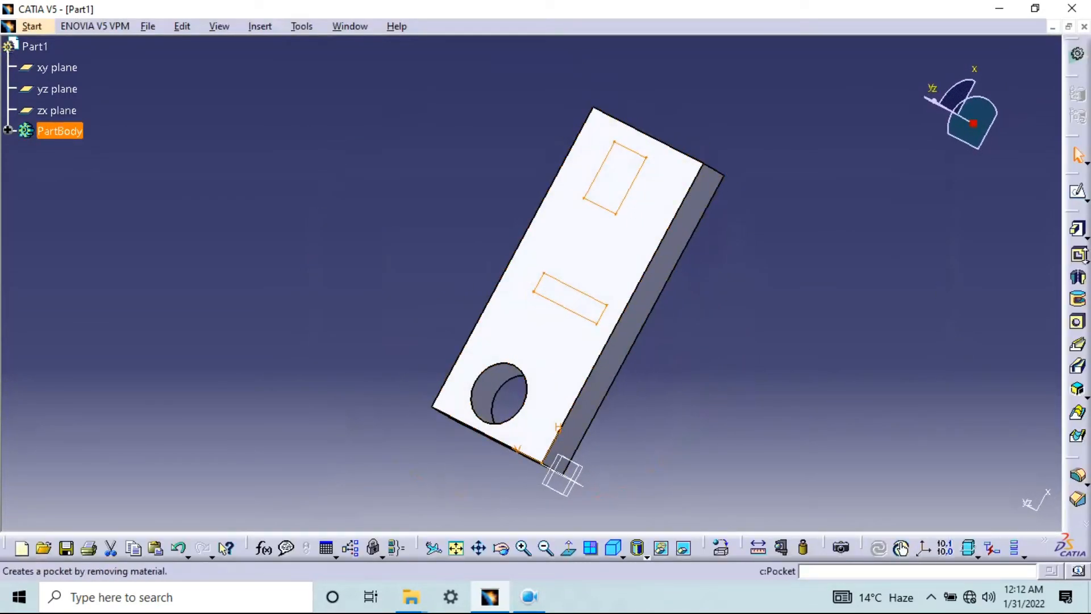
pyautogui.click(1086, 262)
pyautogui.click(1077, 276)
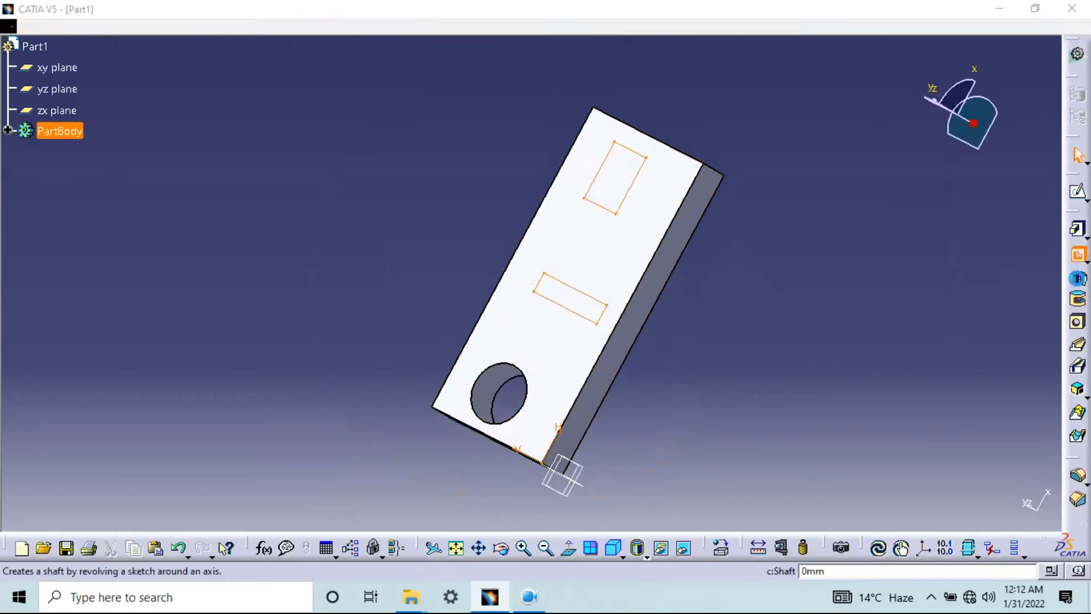
pyautogui.click(951, 362)
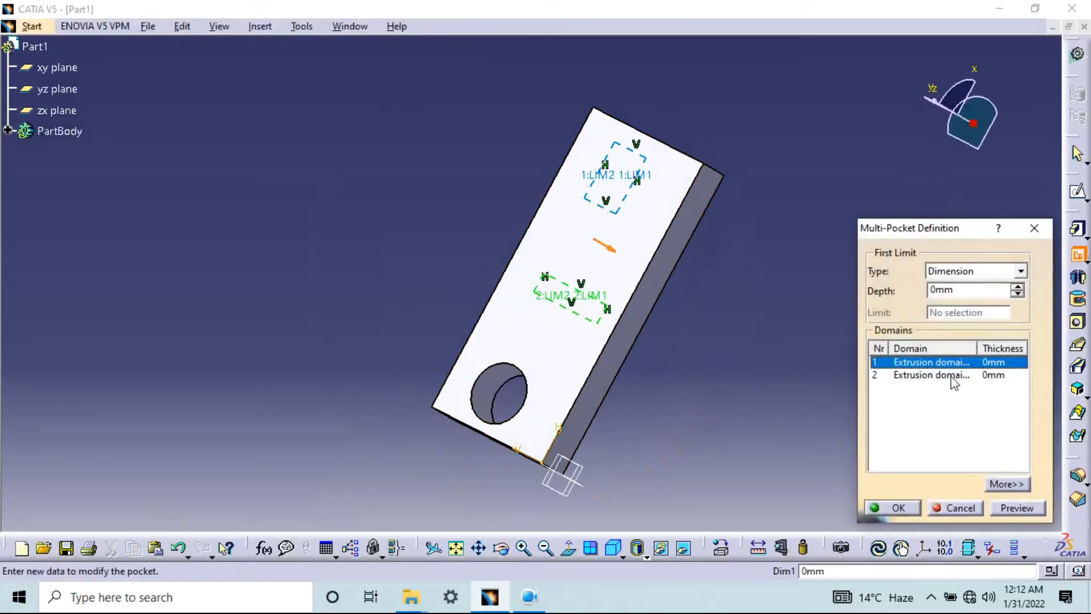
pyautogui.click(960, 375)
pyautogui.click(963, 361)
pyautogui.moveTo(664, 380); pyautogui.dragTo(728, 315, button='middle')
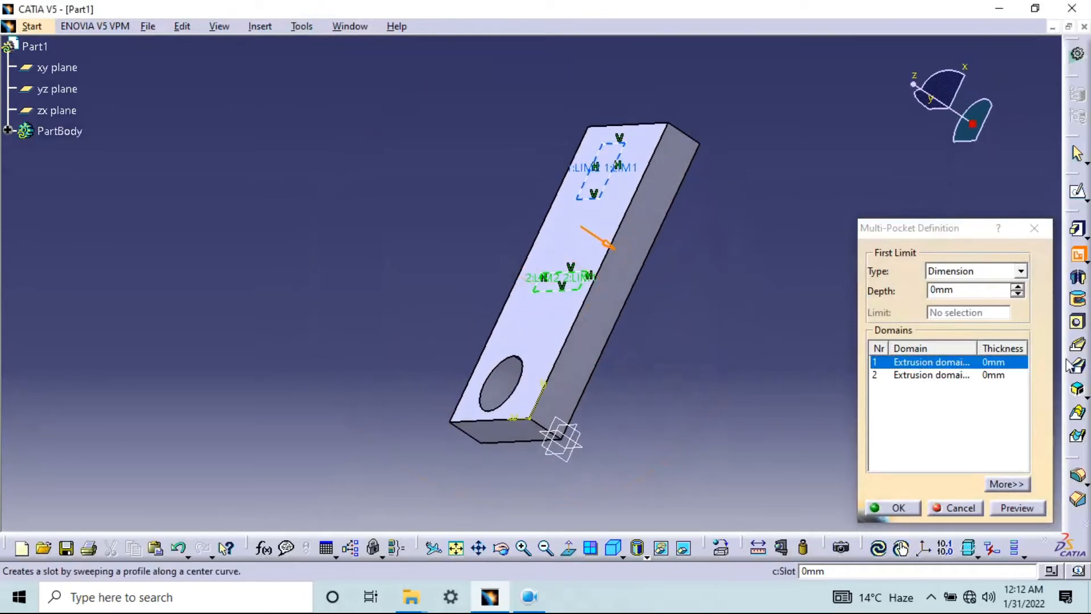
pyautogui.doubleClick(977, 288)
pyautogui.write('10')
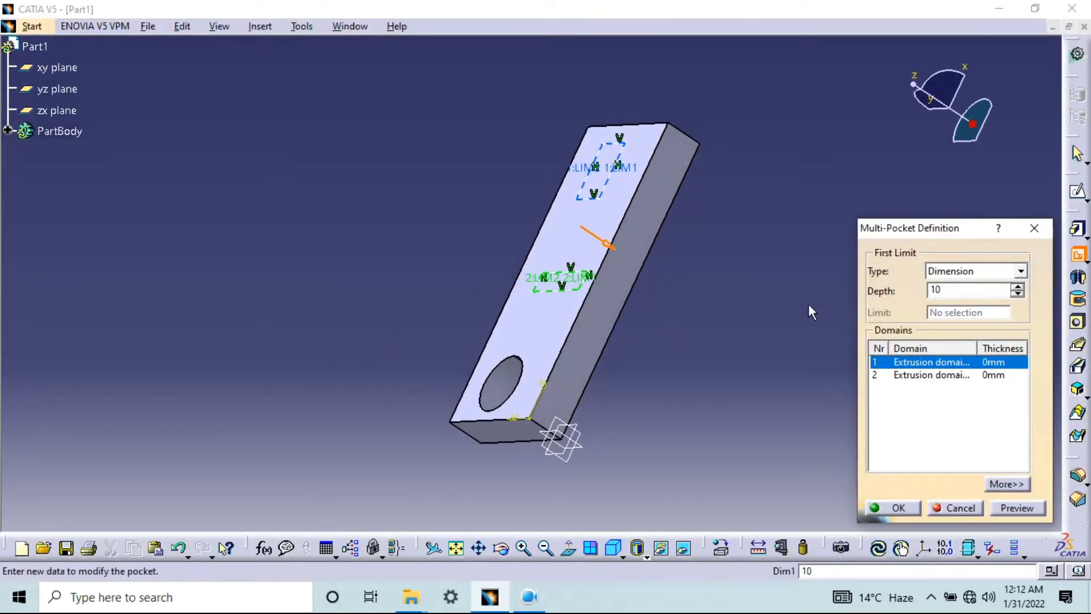
pyautogui.click(1027, 508)
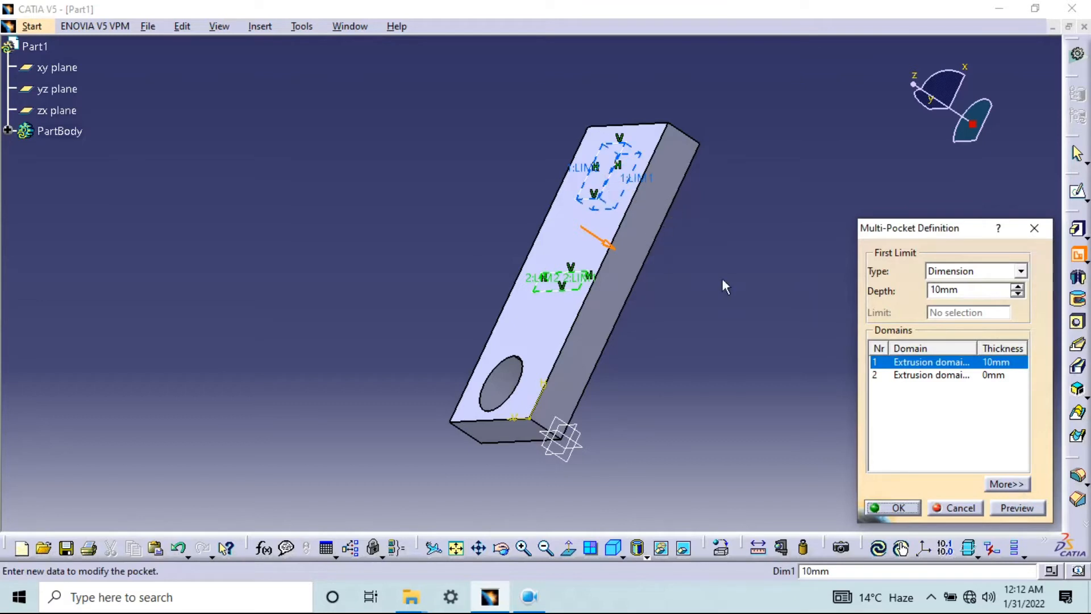
# Set the depth of domain 2, the narrow middle rectangle, to 20 mm and create the Multi-Pocket
pyautogui.click(939, 378)
pyautogui.doubleClick(967, 290)
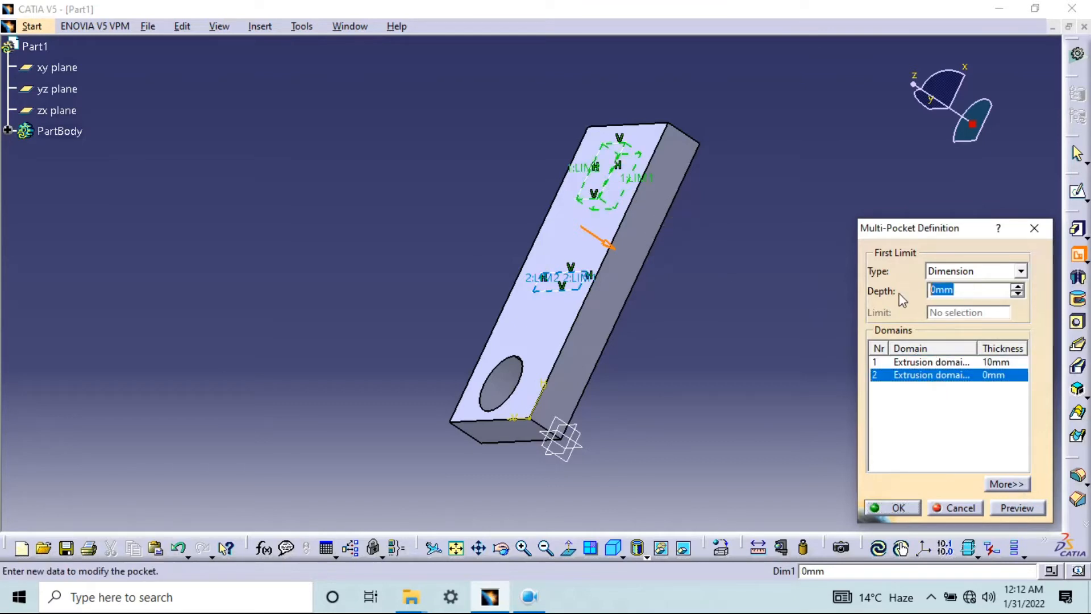
pyautogui.write('20')
pyautogui.click(1017, 507)
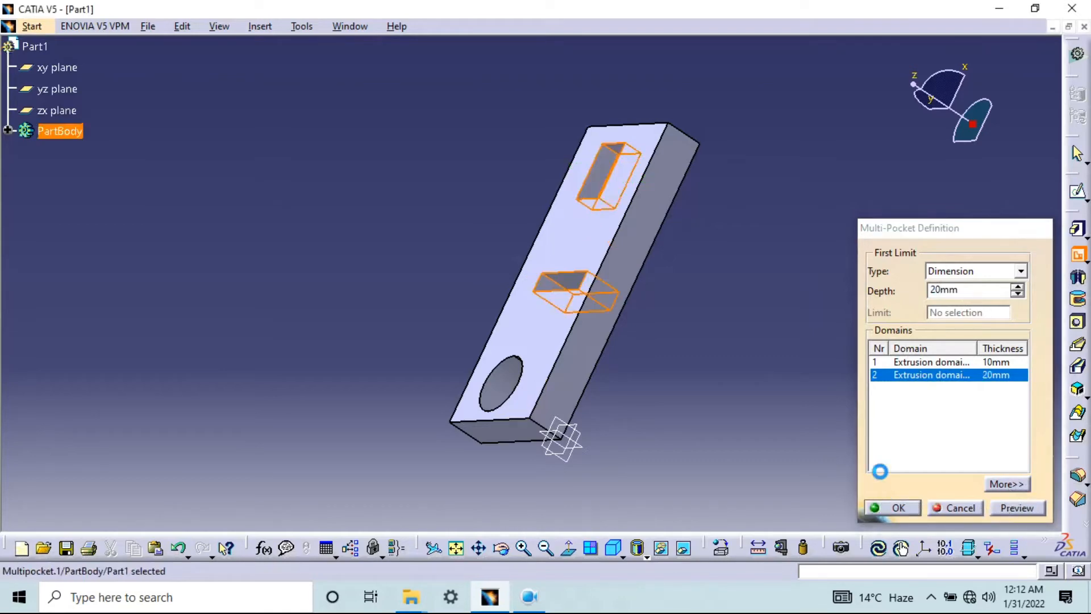
# Start a sketch on the block's long side face and draw a small rectangle from H 70 mm, V 10 mm down to the face's lower edge
pyautogui.moveTo(659, 175); pyautogui.dragTo(945, 302, button='middle')
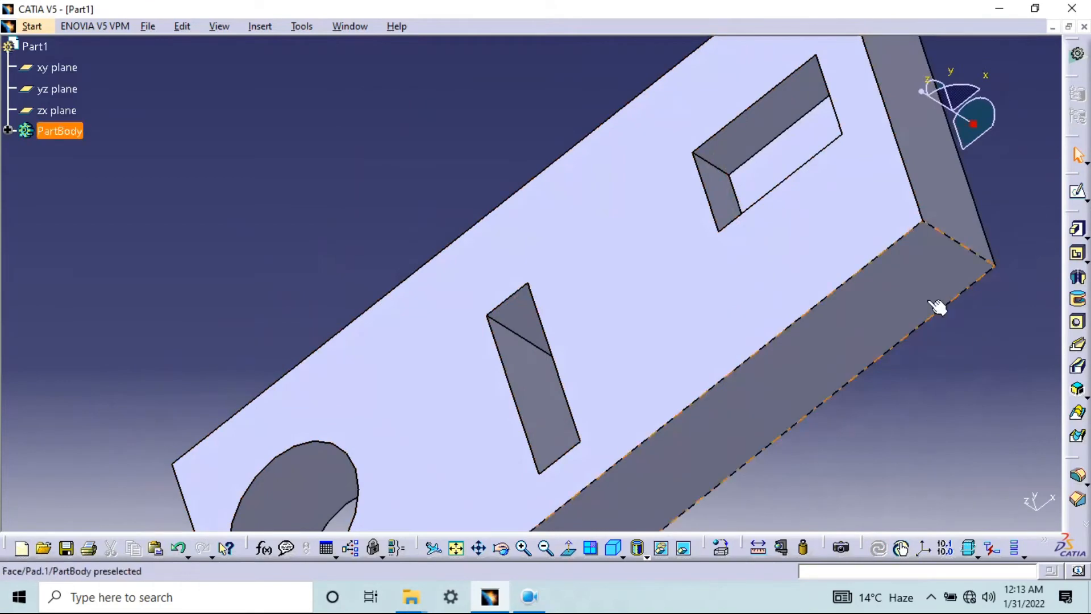
pyautogui.moveTo(684, 312); pyautogui.dragTo(636, 335, button='middle')
pyautogui.moveTo(767, 438); pyautogui.dragTo(682, 212, button='middle')
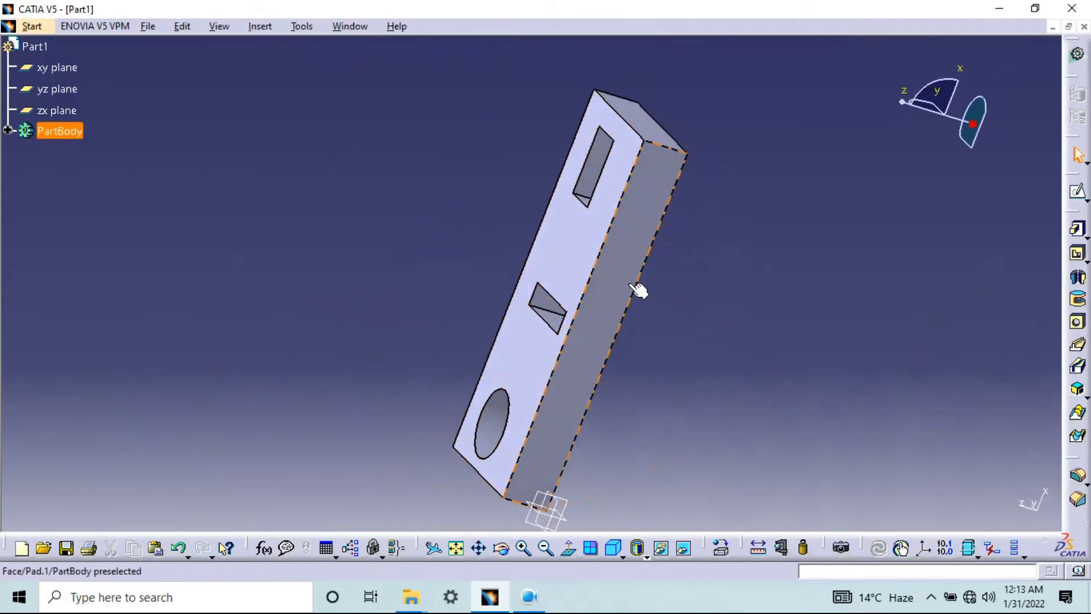
pyautogui.click(648, 208)
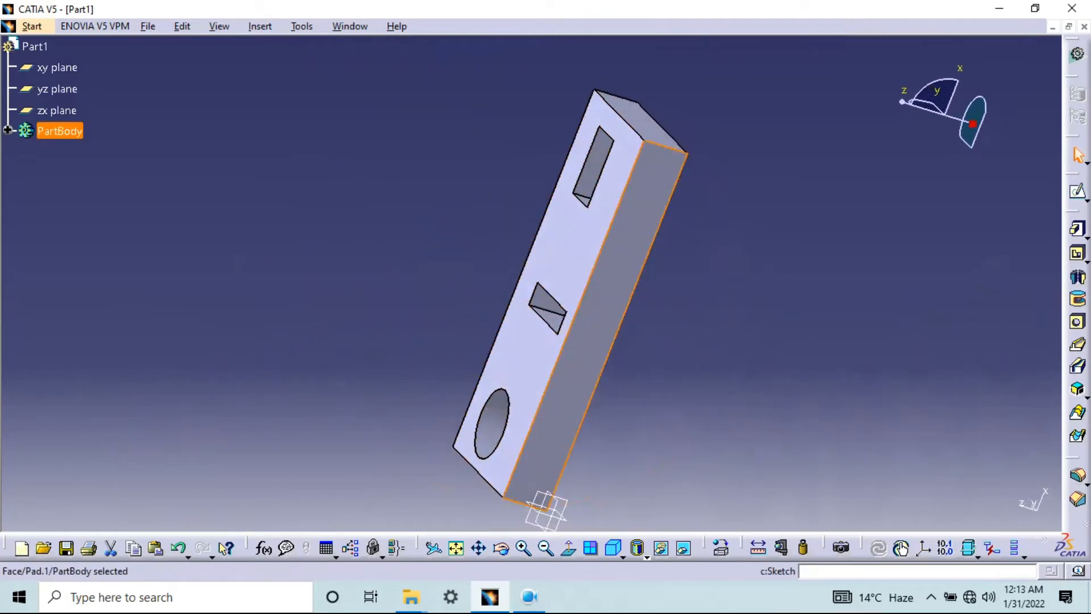
pyautogui.click(1078, 193)
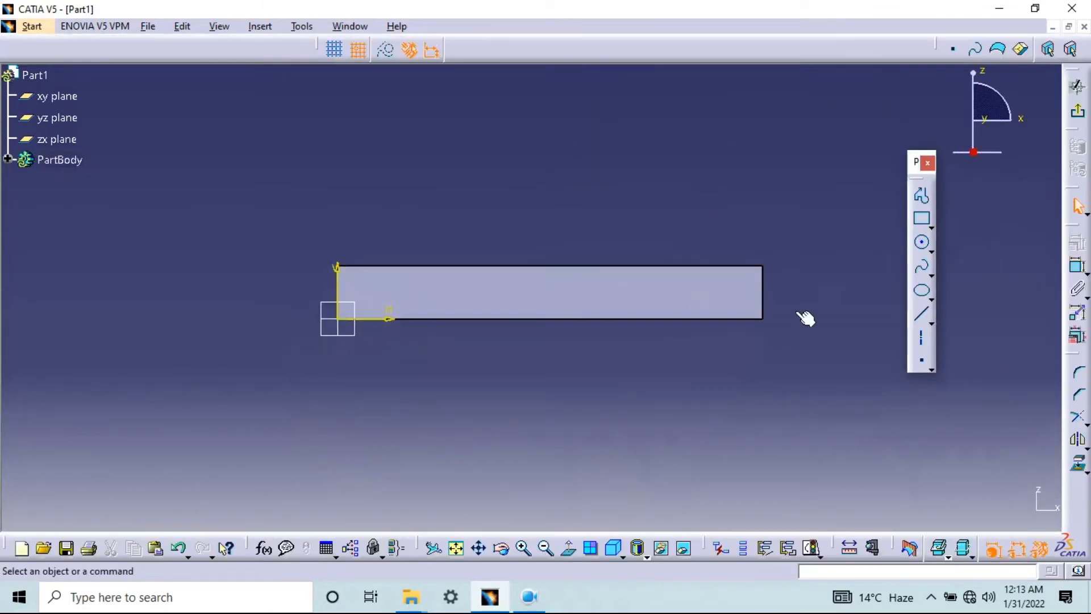
pyautogui.click(921, 218)
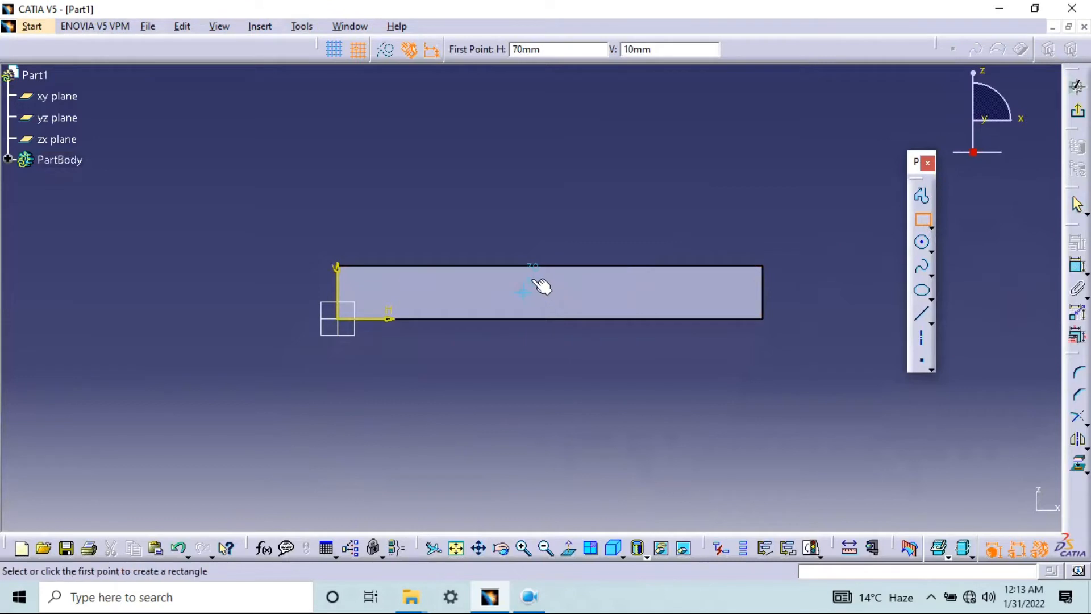
pyautogui.click(523, 292)
pyautogui.click(577, 319)
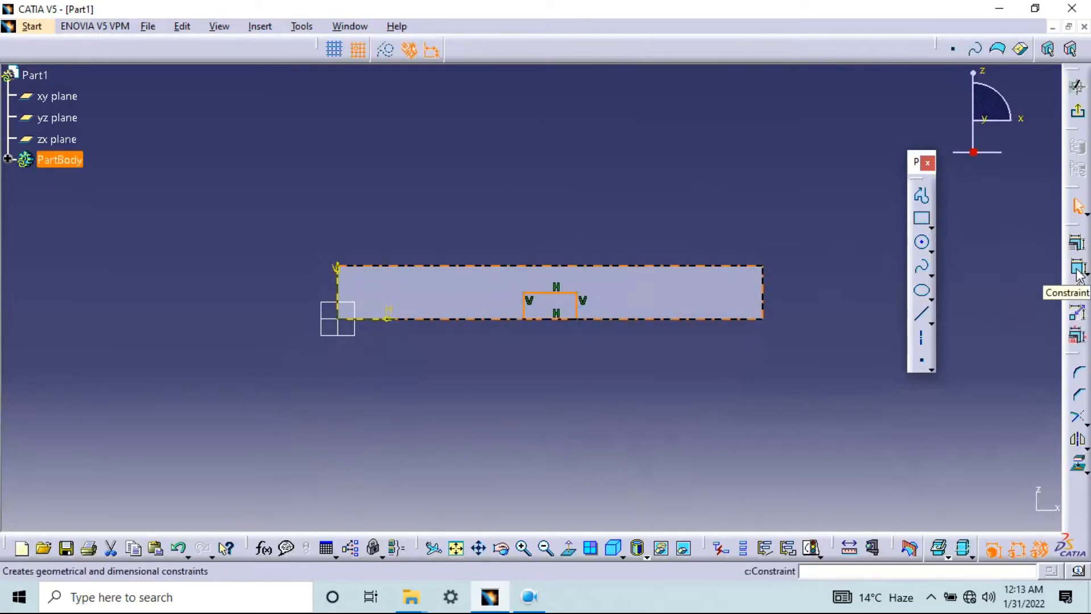
# Constrain the small rectangle's upper edge to the side face's upper edge with an offset of 0 mm
pyautogui.click(1077, 268)
pyautogui.click(560, 293)
pyautogui.click(573, 266)
pyautogui.click(697, 206)
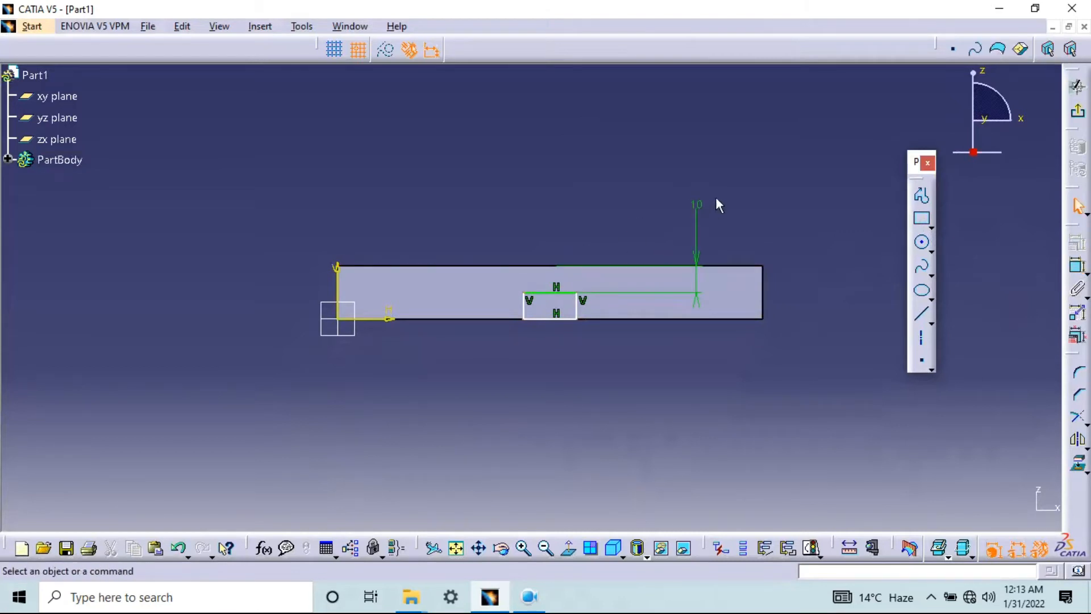
pyautogui.doubleClick(696, 204)
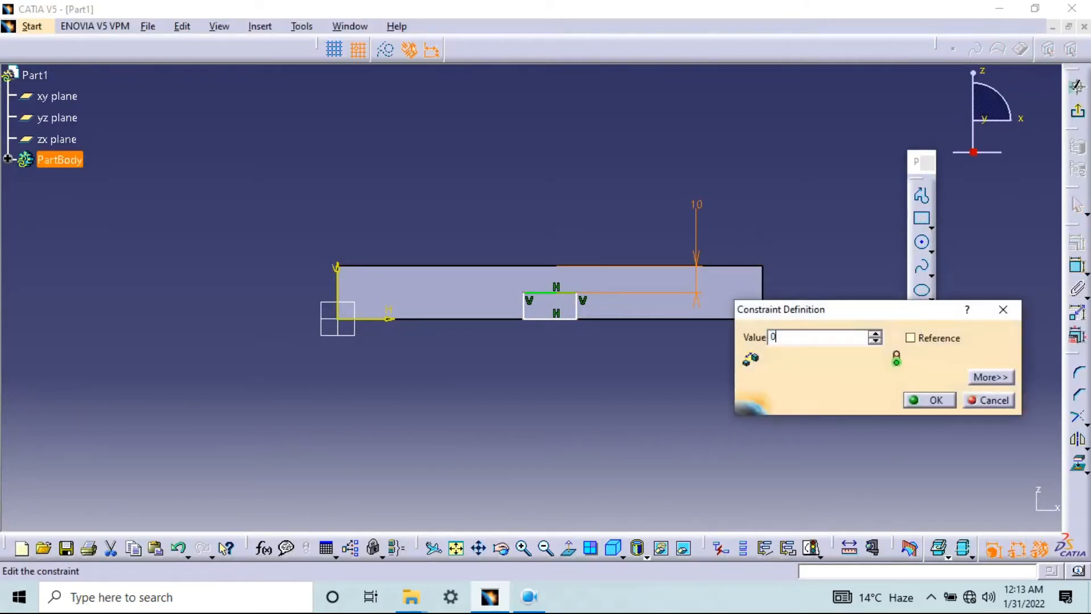
pyautogui.write('0')
pyautogui.press('Return')
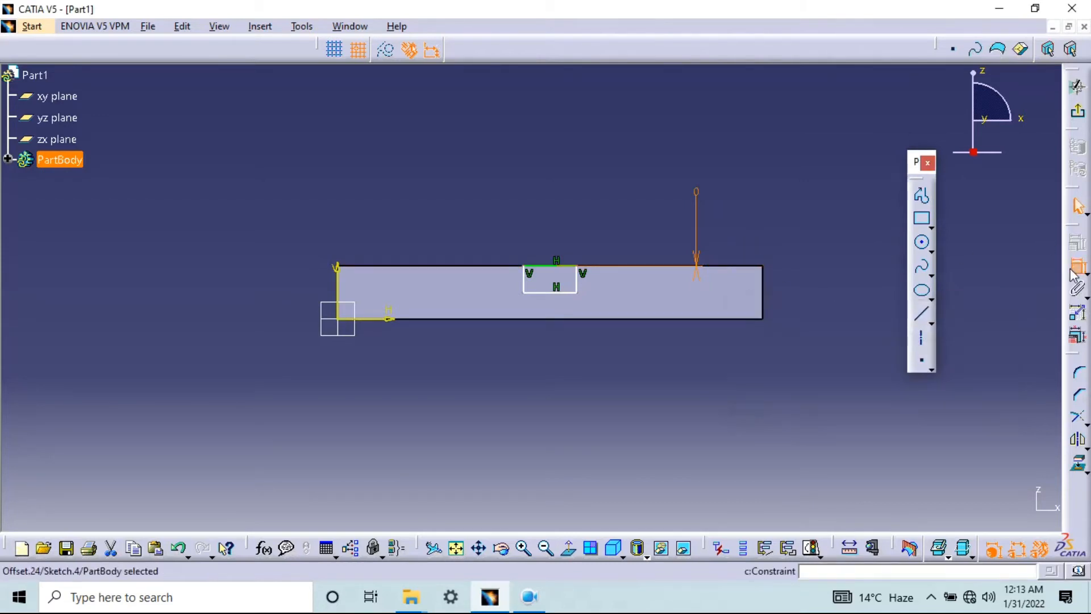
# Dimension the small rectangle's near side 50 mm from the sketch's vertical axis and exit the sketch
pyautogui.click(522, 277)
pyautogui.click(337, 278)
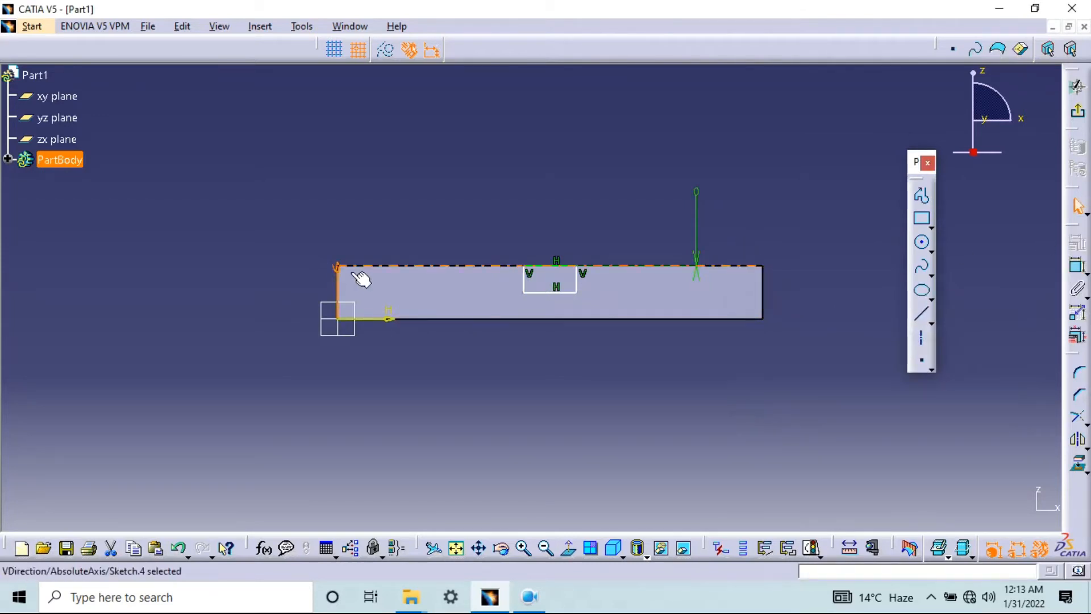
pyautogui.click(1077, 266)
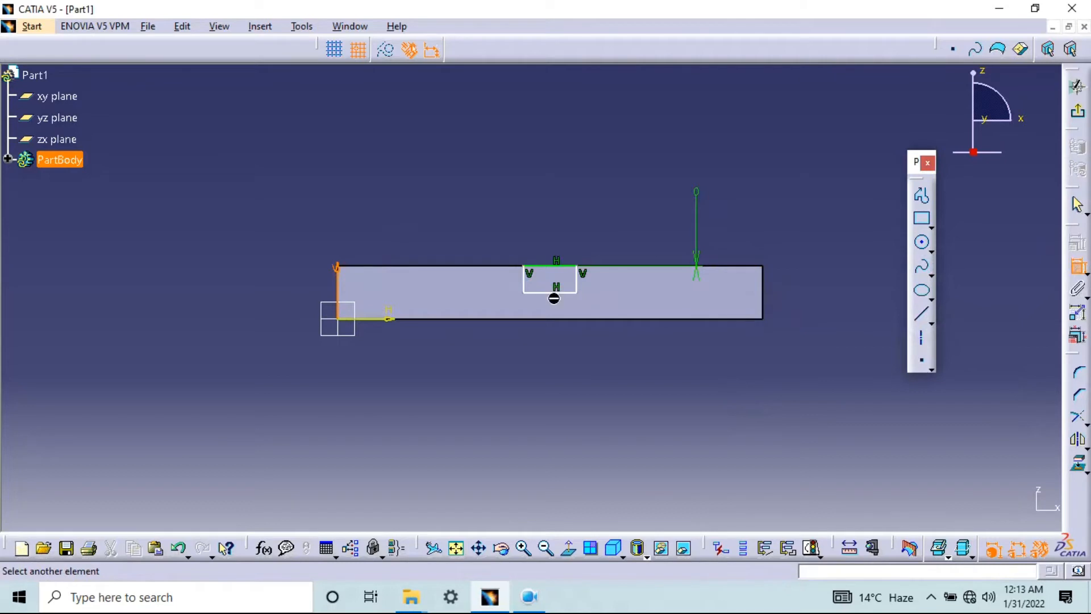
pyautogui.click(524, 282)
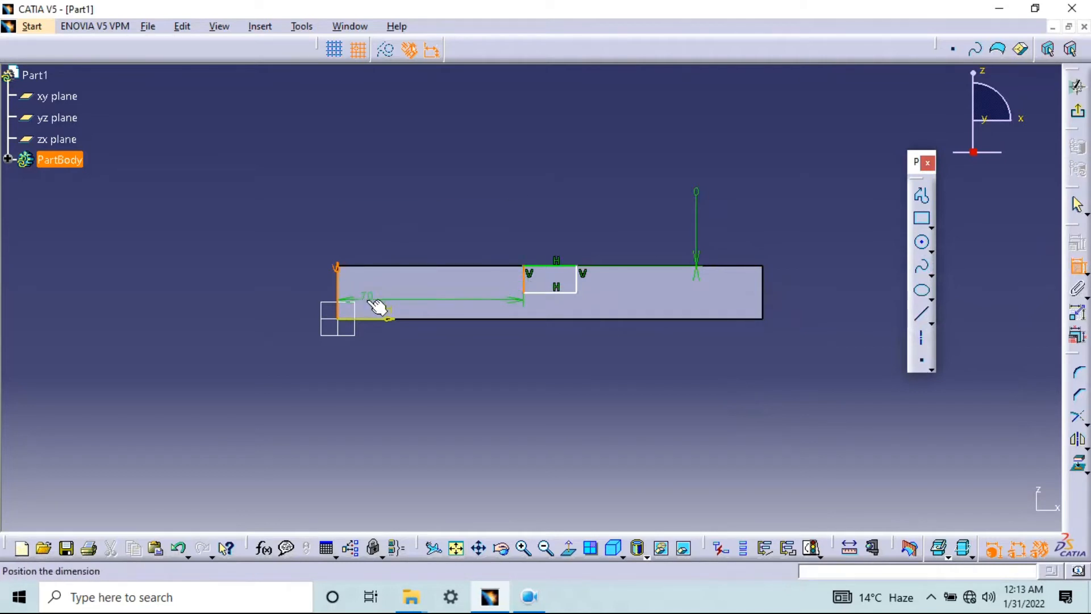
pyautogui.click(433, 197)
pyautogui.doubleClick(433, 197)
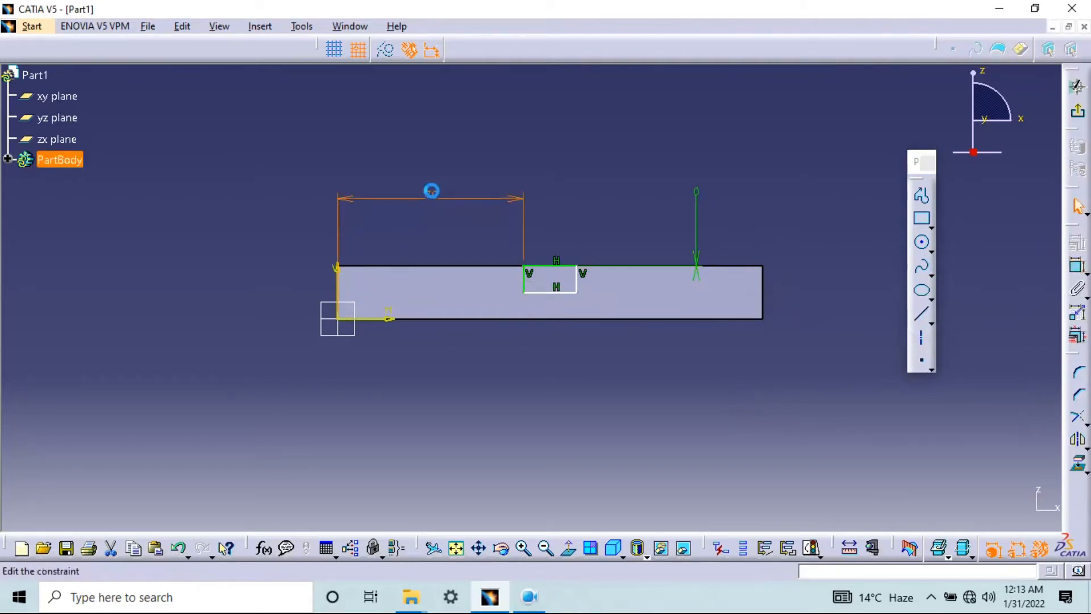
pyautogui.write('50')
pyautogui.press('Return')
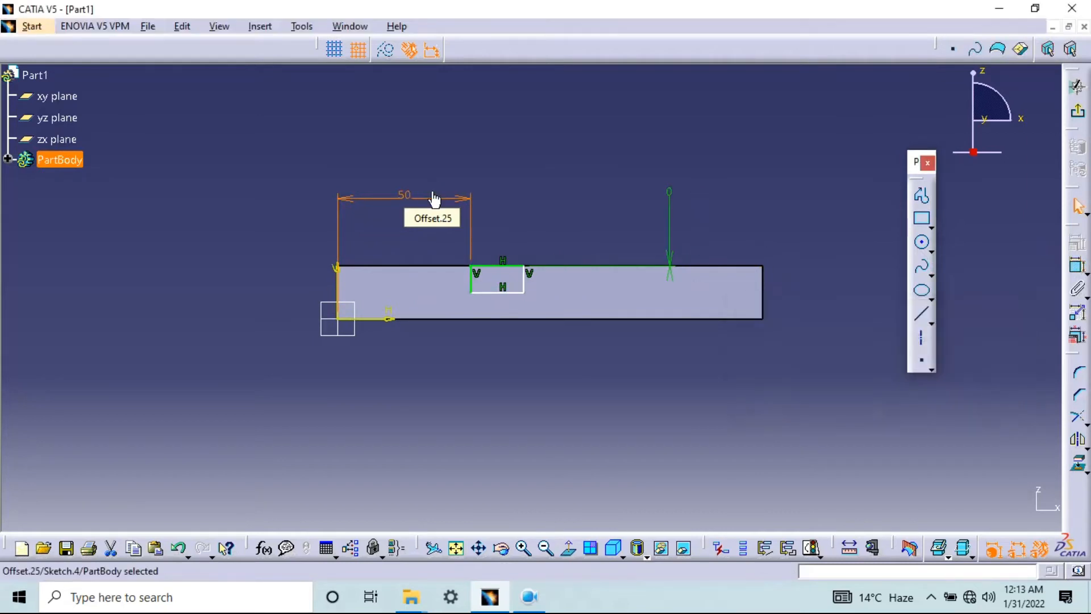
pyautogui.click(1080, 116)
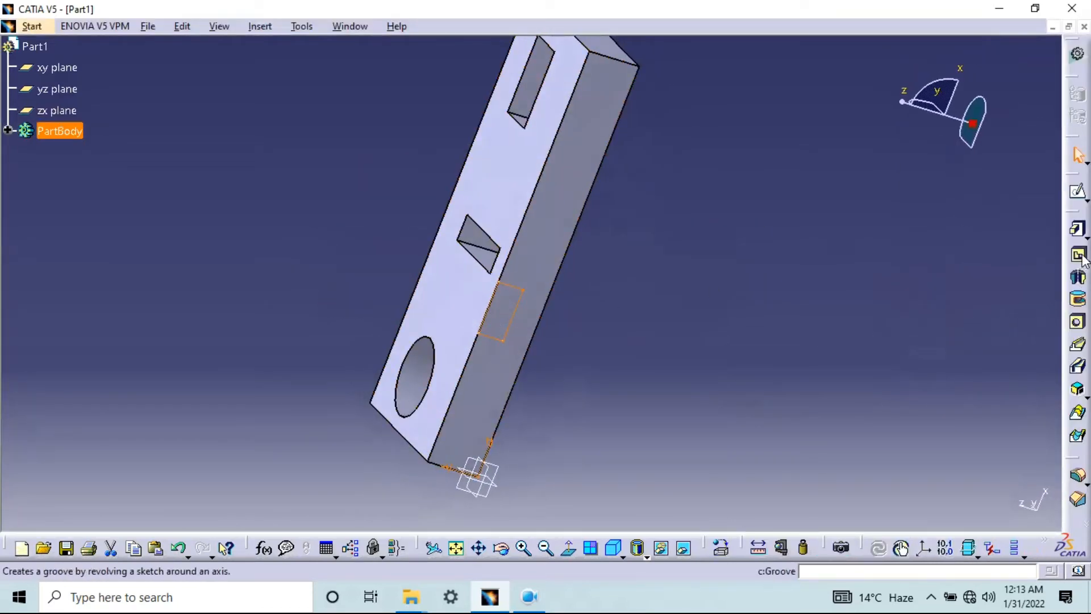
# Create a Pocket from the side-face rectangle sketch with its first limit type set to Up to last
pyautogui.click(1087, 260)
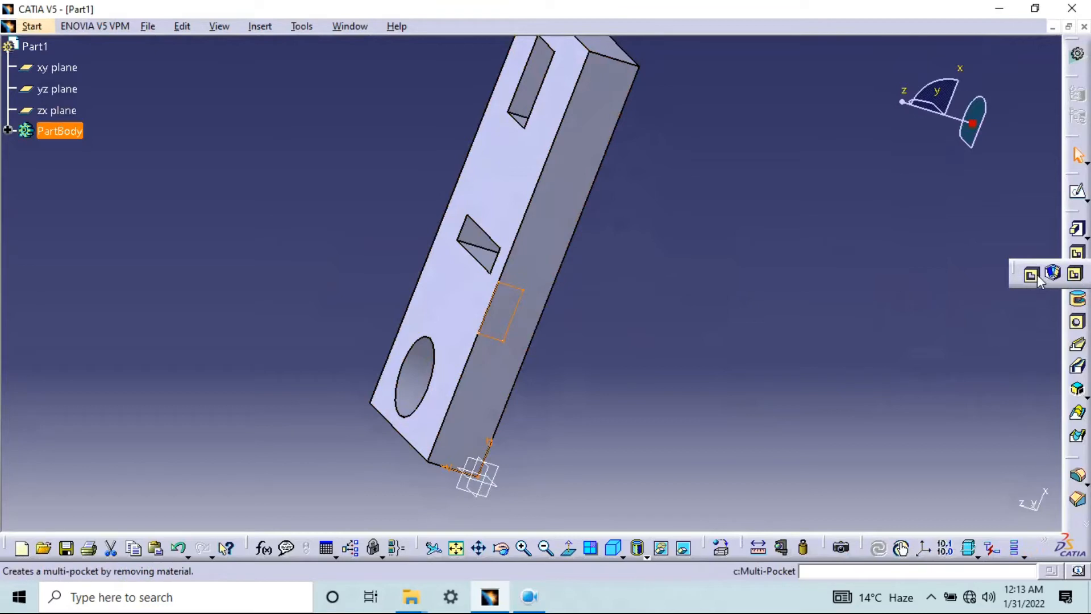
pyautogui.click(1035, 274)
pyautogui.moveTo(577, 304); pyautogui.dragTo(591, 322, button='middle')
pyautogui.click(842, 187)
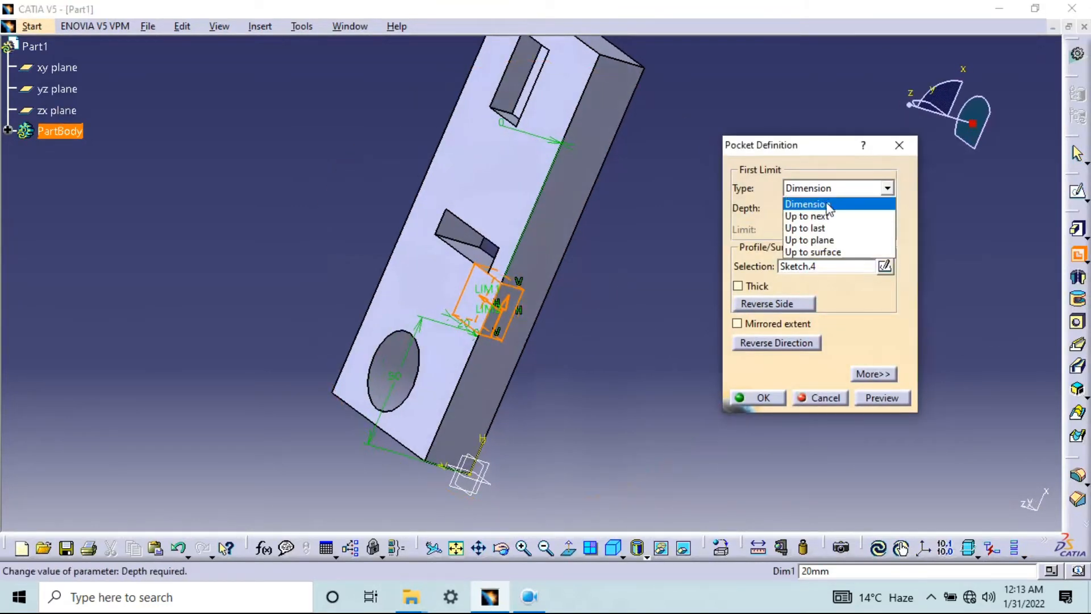
pyautogui.click(821, 219)
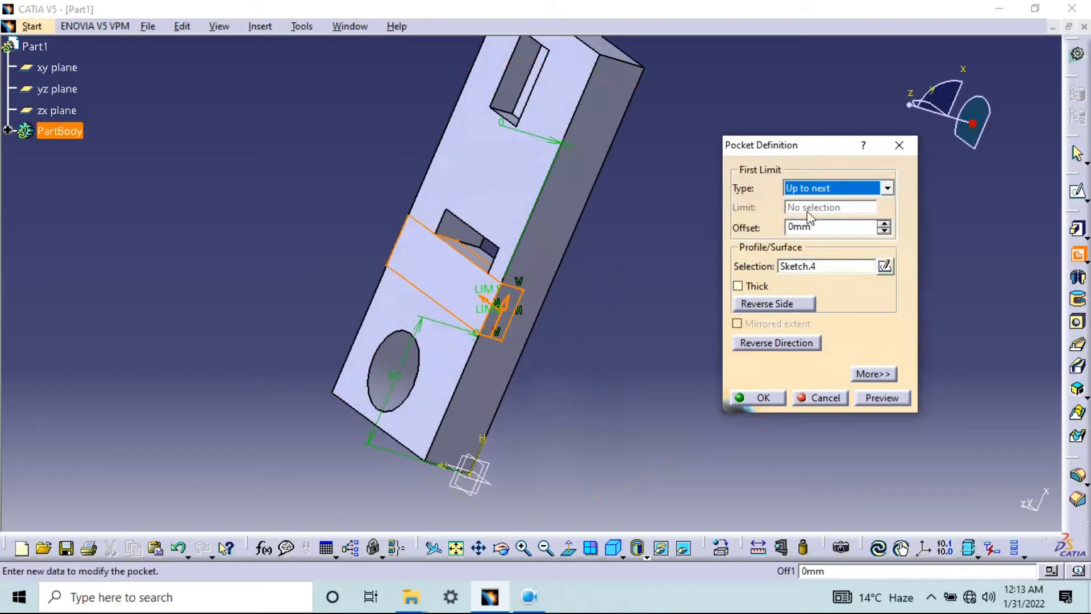
pyautogui.click(834, 187)
pyautogui.click(822, 227)
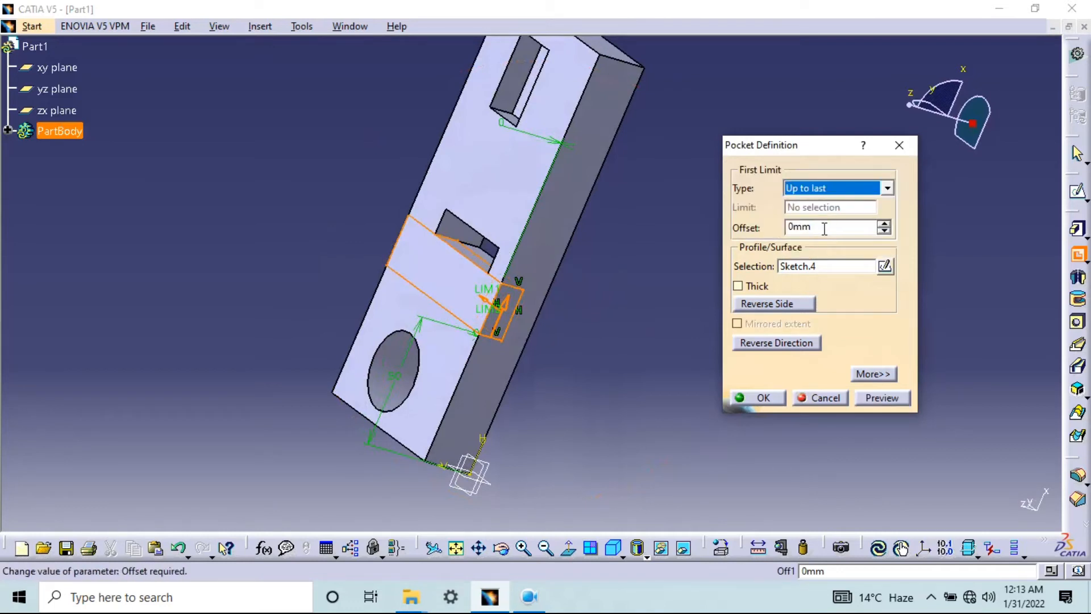
pyautogui.click(882, 398)
pyautogui.click(764, 398)
pyautogui.moveTo(636, 397); pyautogui.dragTo(745, 139, button='middle')
pyautogui.click(745, 139)
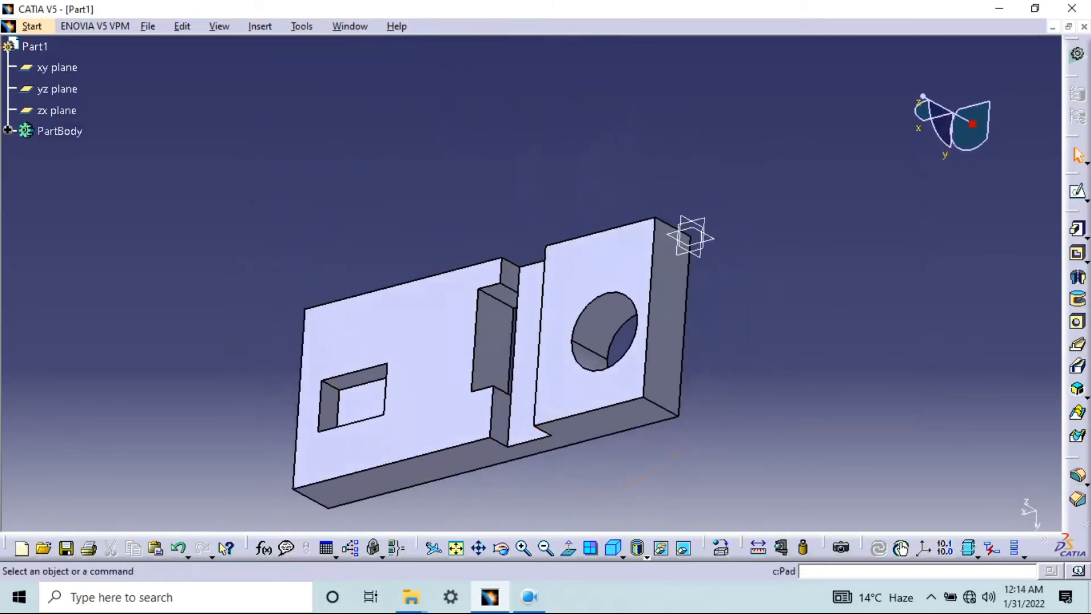
pyautogui.moveTo(536, 385); pyautogui.dragTo(555, 288, button='middle')
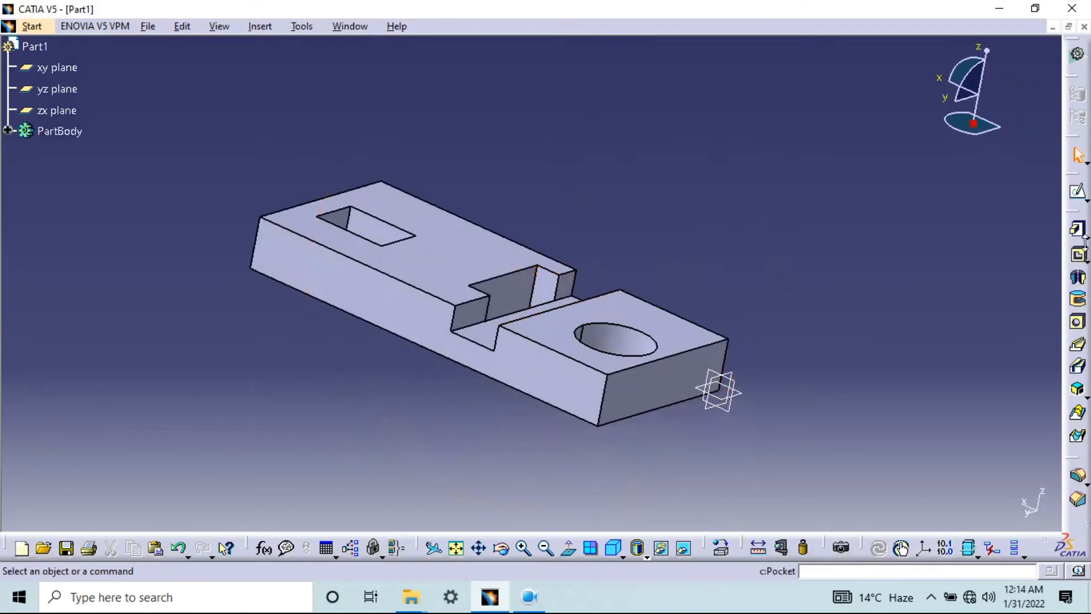
pyautogui.moveTo(772, 309); pyautogui.dragTo(742, 345, button='middle')
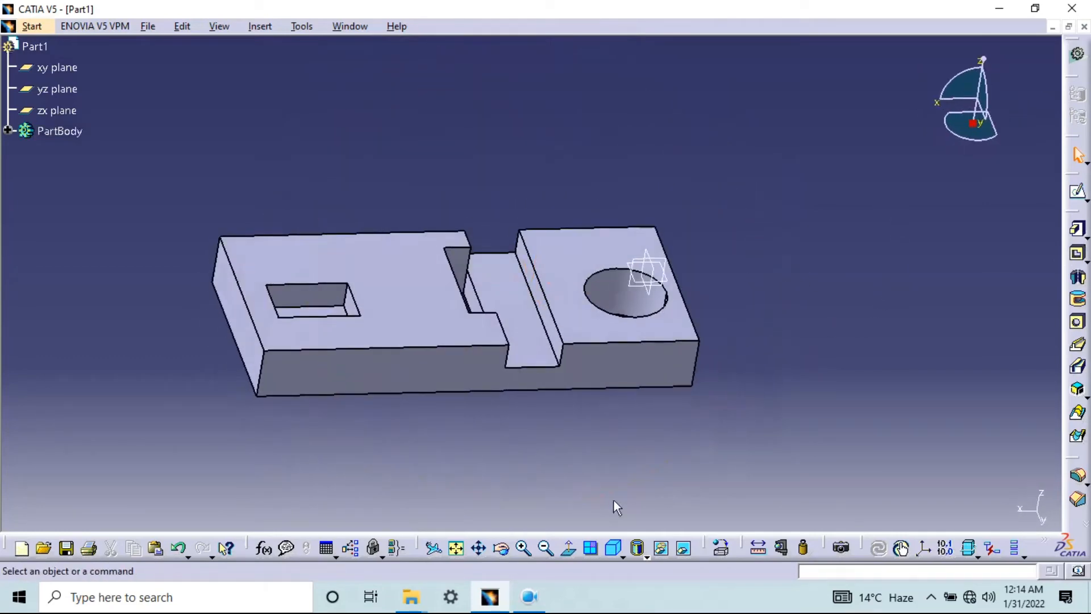
pyautogui.click(534, 600)
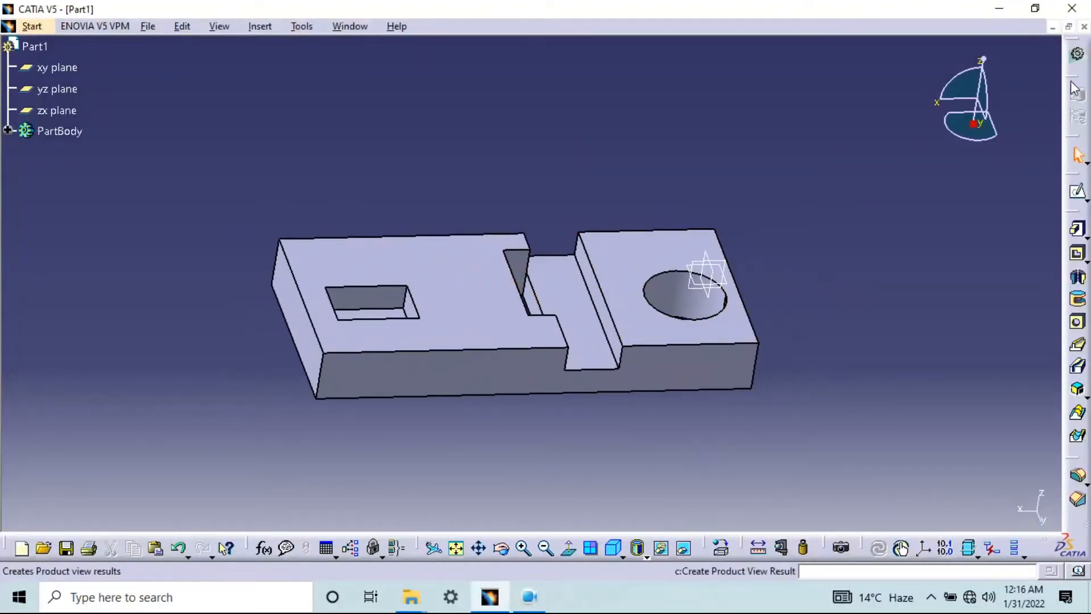
# Close the finished block part and create a new part named Part1 in the Part Design workbench with hybrid design enabled
pyautogui.hotkey('ctrl', 'F4')
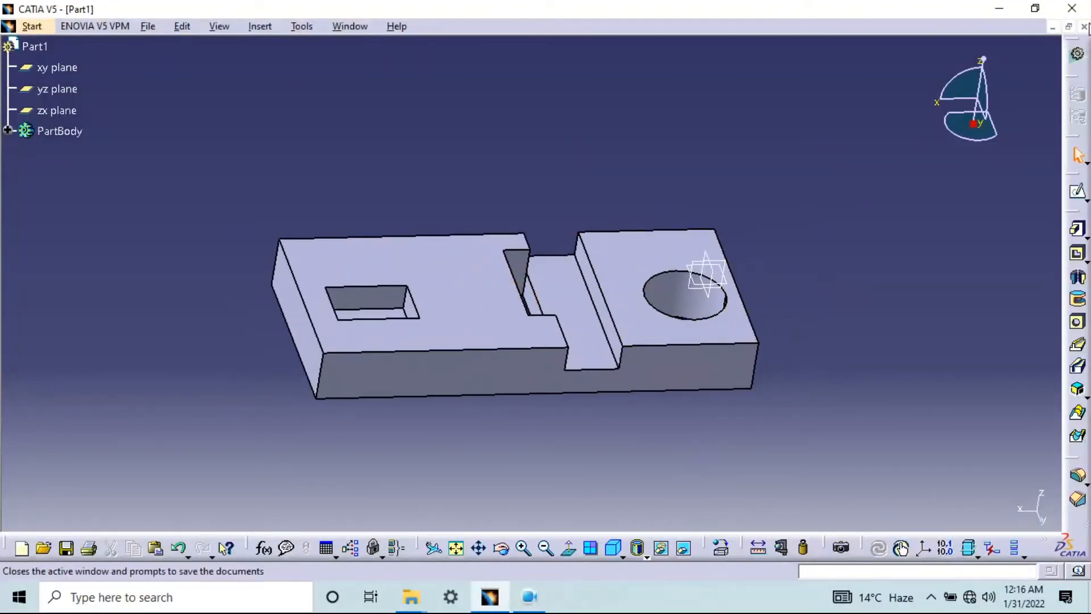
pyautogui.click(584, 332)
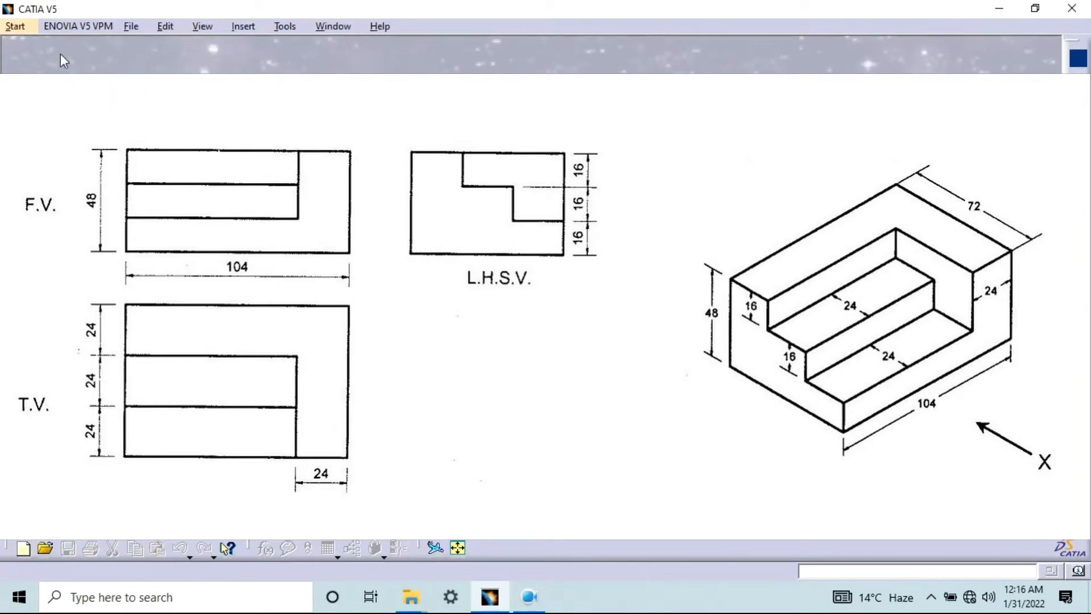
pyautogui.click(15, 26)
pyautogui.moveTo(44, 67)
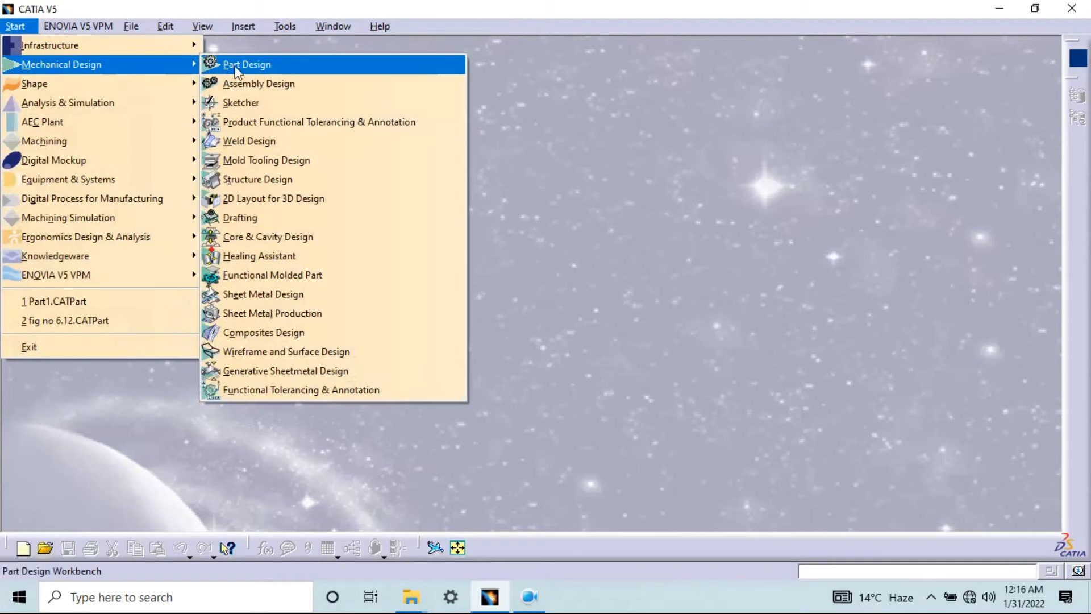
pyautogui.click(216, 64)
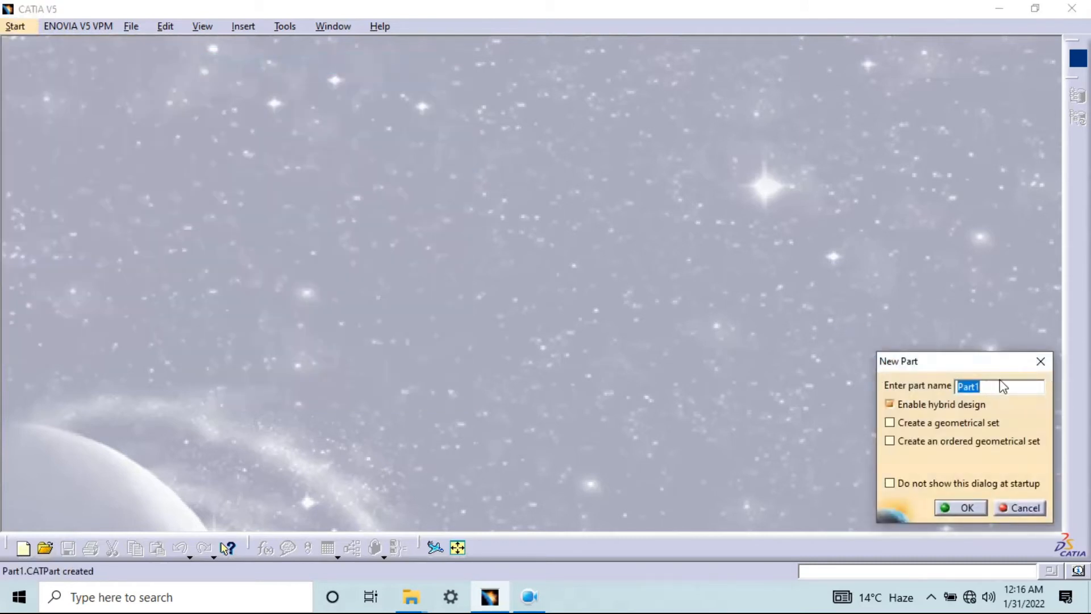
pyautogui.click(962, 507)
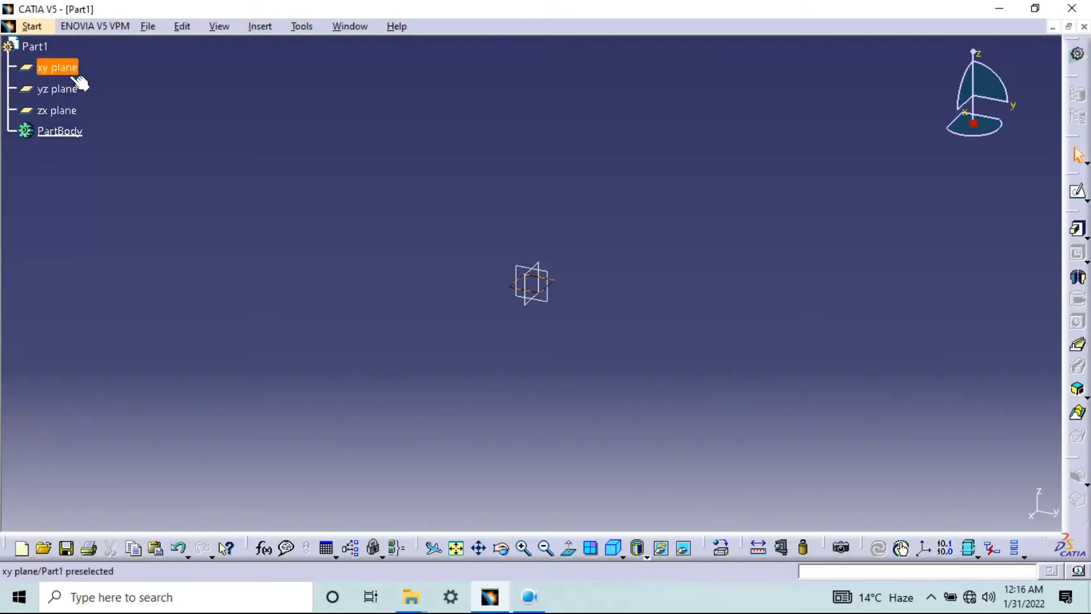
# Start a sketch on the xy plane and draw a rectangle from the origin to about H 150 mm, V 80 mm
pyautogui.click(1076, 192)
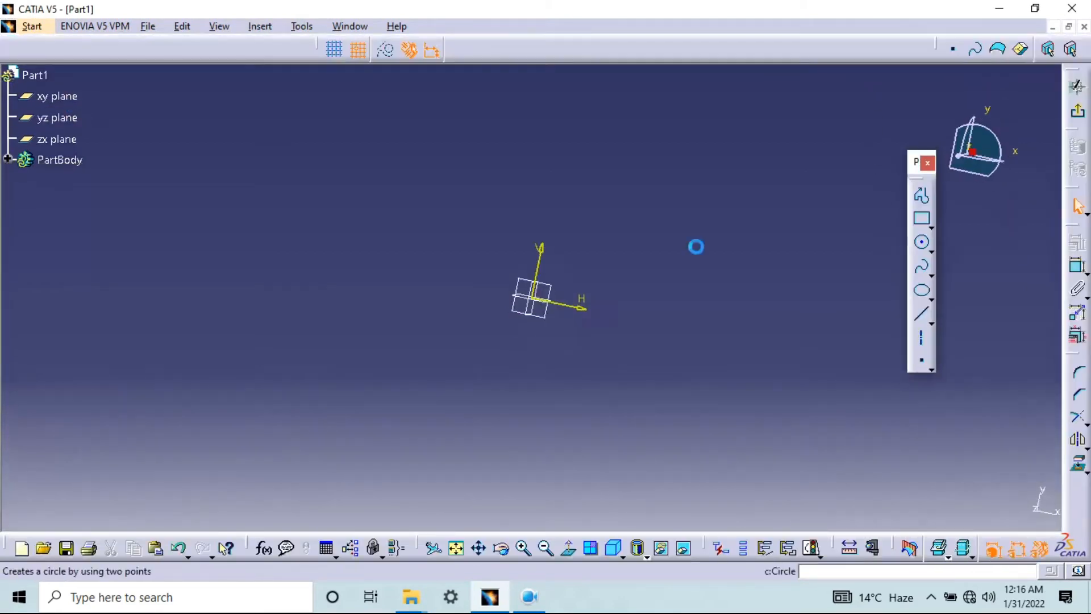
pyautogui.click(924, 221)
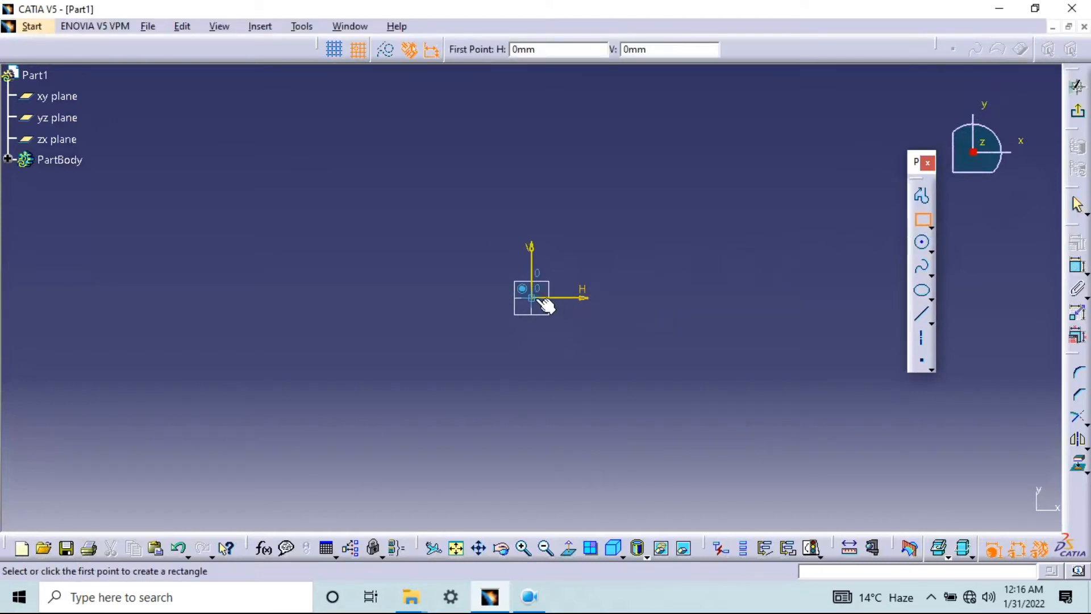
pyautogui.click(827, 141)
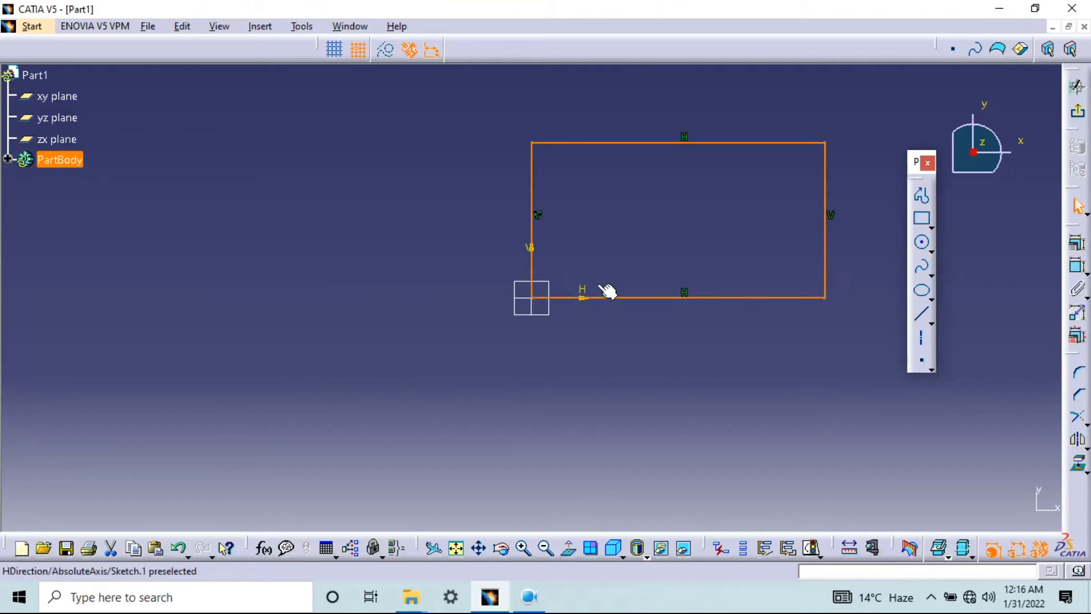
pyautogui.moveTo(764, 181); pyautogui.dragTo(656, 229, button='middle')
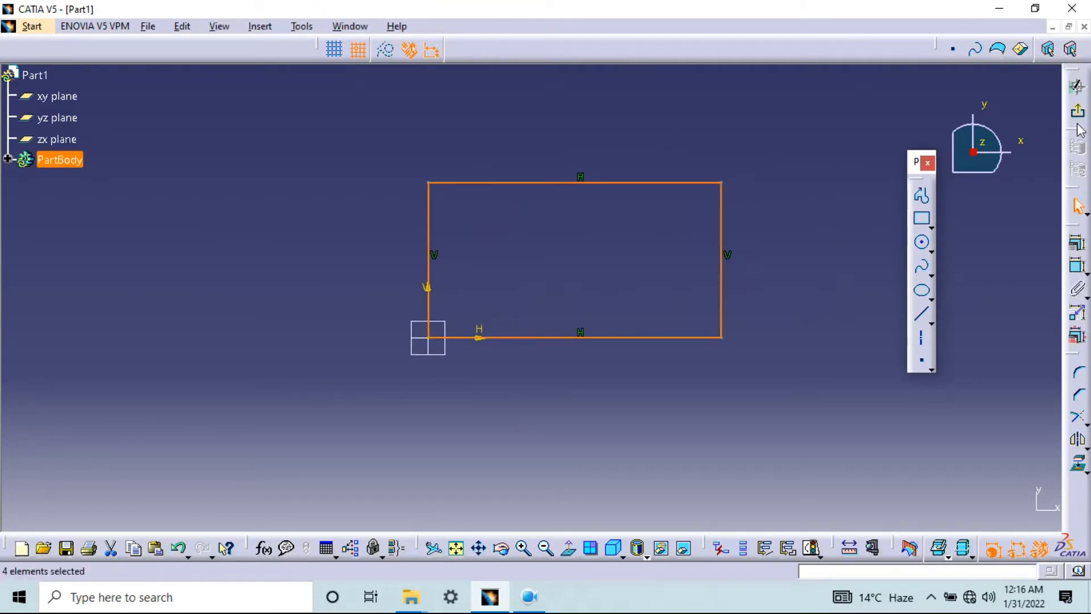
# Dimension the rectangle's horizontal width between its vertical sides and its vertical height
pyautogui.click(1078, 268)
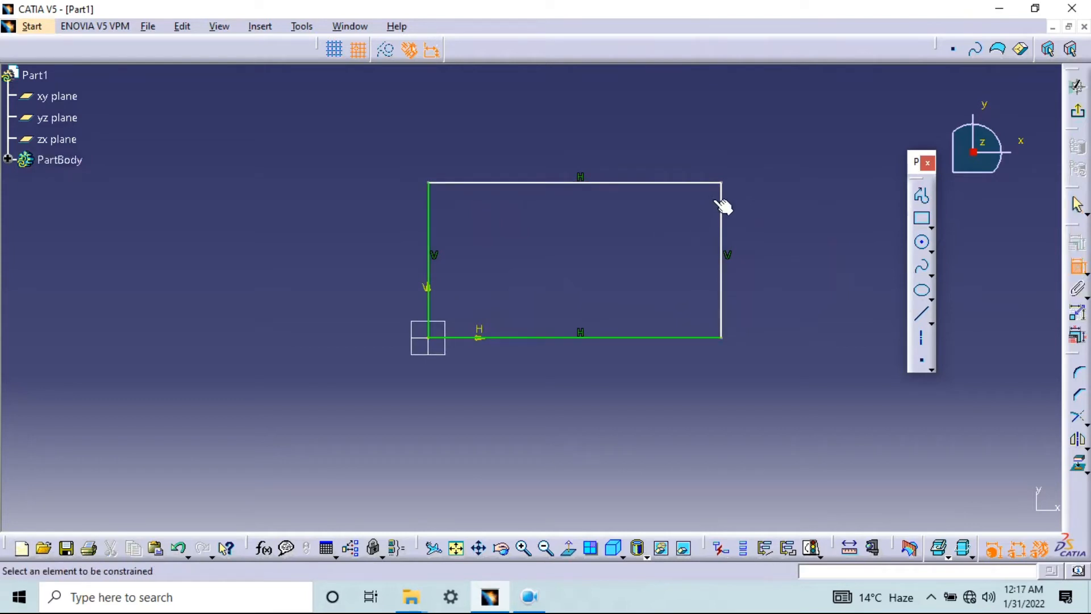
pyautogui.click(721, 216)
pyautogui.click(431, 211)
pyautogui.click(513, 361)
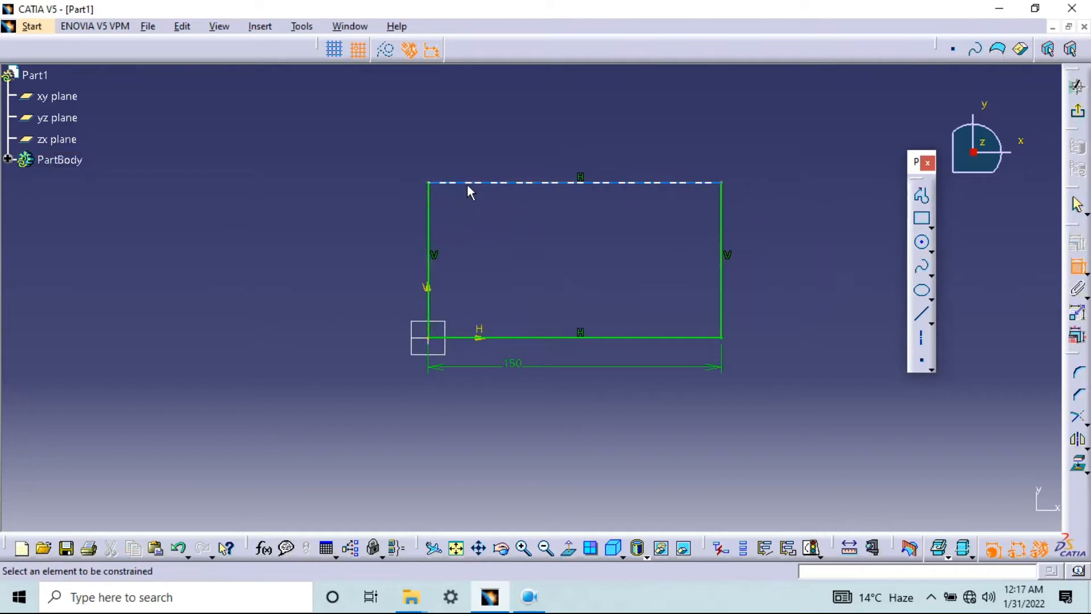
pyautogui.click(468, 184)
pyautogui.click(324, 293)
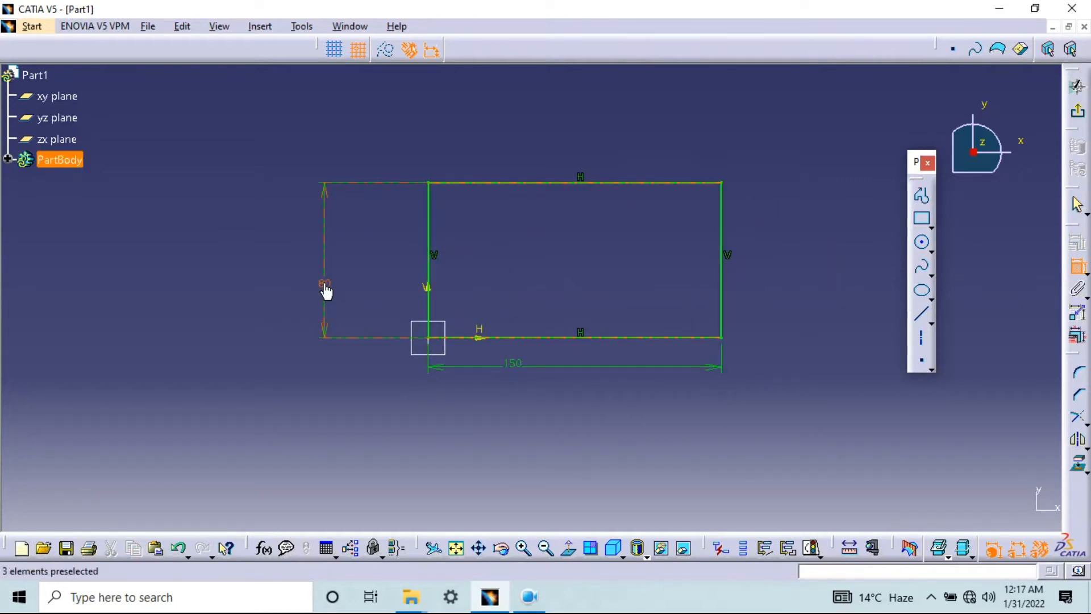
# Set the rectangle's height to 48 mm and its width to 104 mm
pyautogui.doubleClick(325, 284)
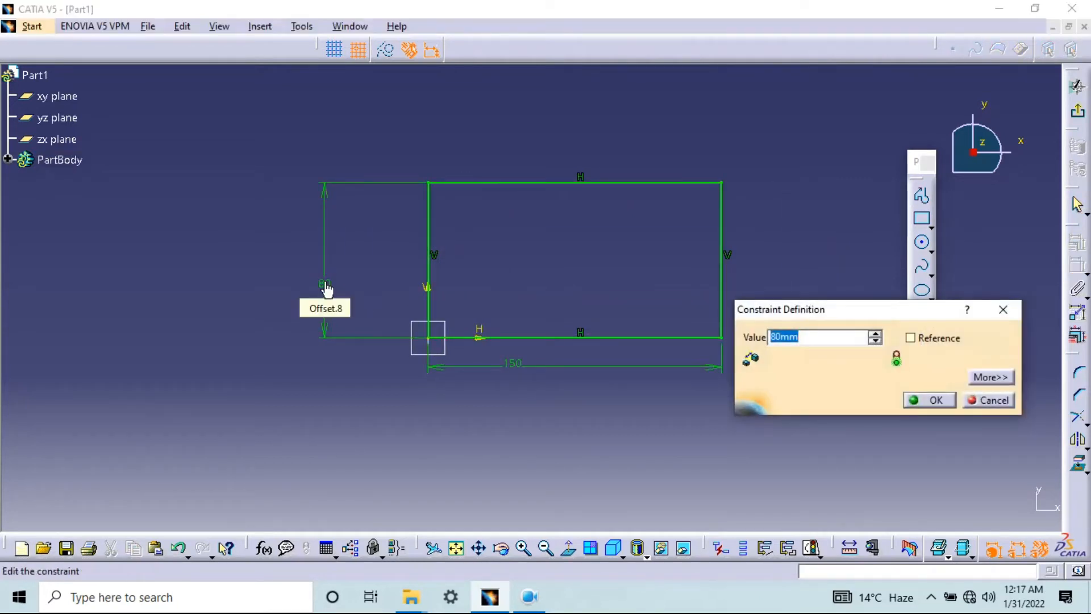
pyautogui.write('48')
pyautogui.press('Return')
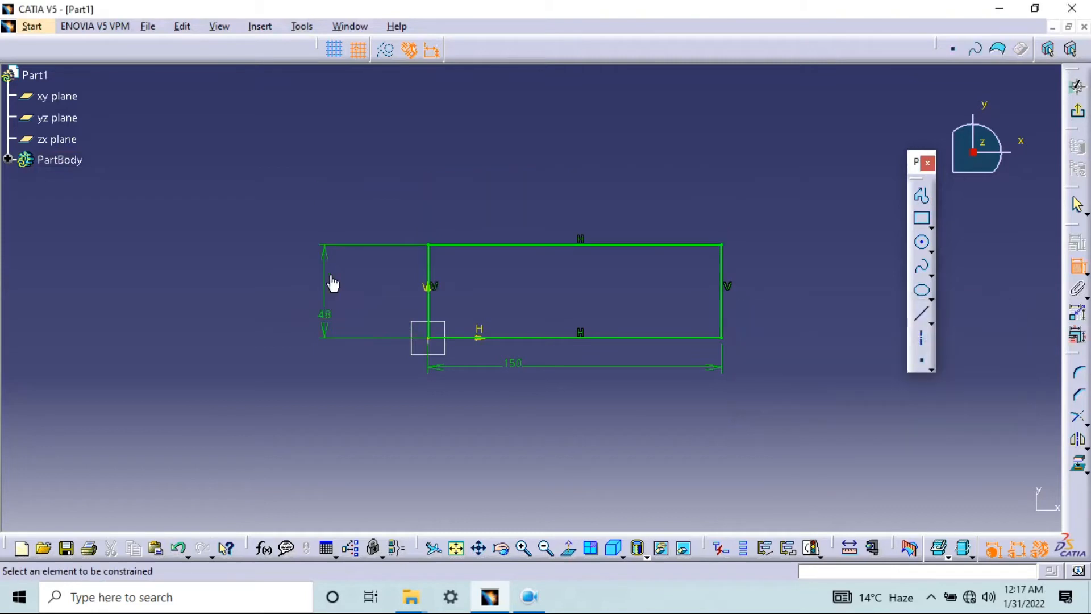
pyautogui.doubleClick(524, 370)
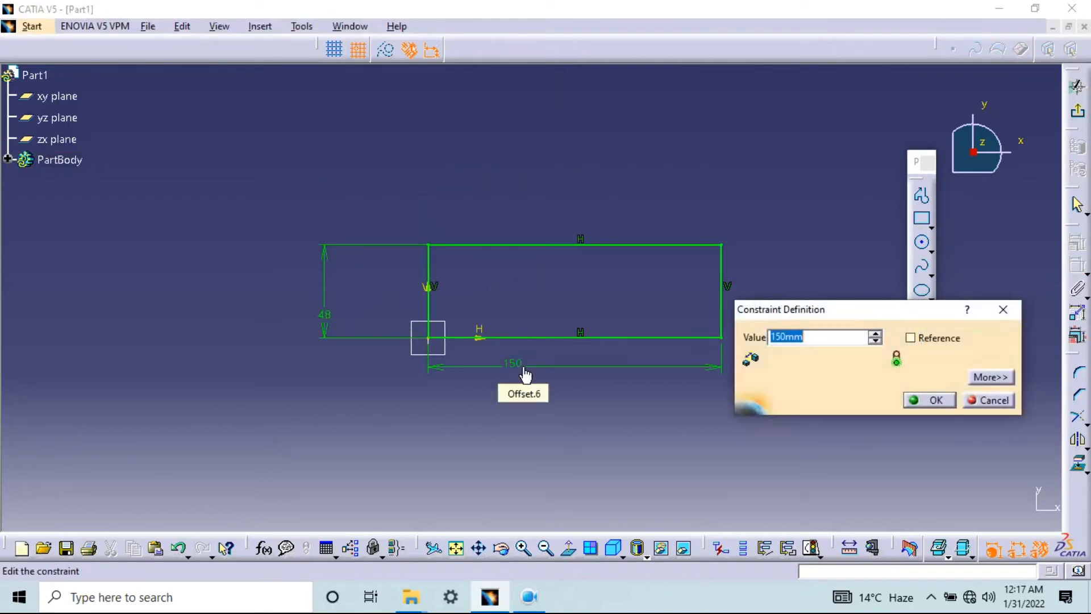
pyautogui.write('104')
pyautogui.press('Return')
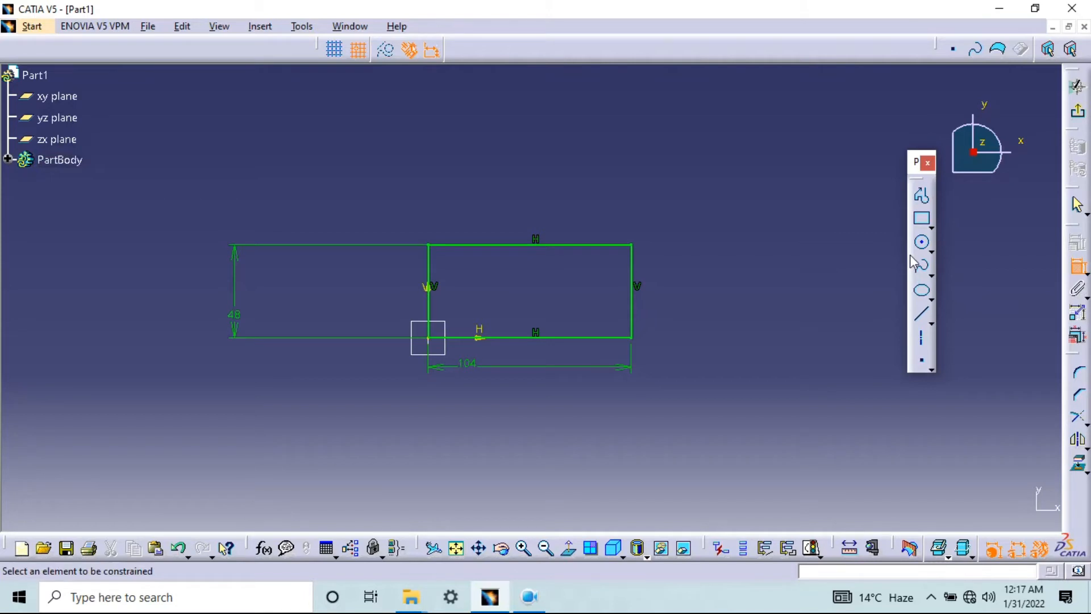
# Exit the sketch and pad the 104 × 48 mm rectangle to a length of 72 mm, then recheck the pad's definition
pyautogui.click(1077, 87)
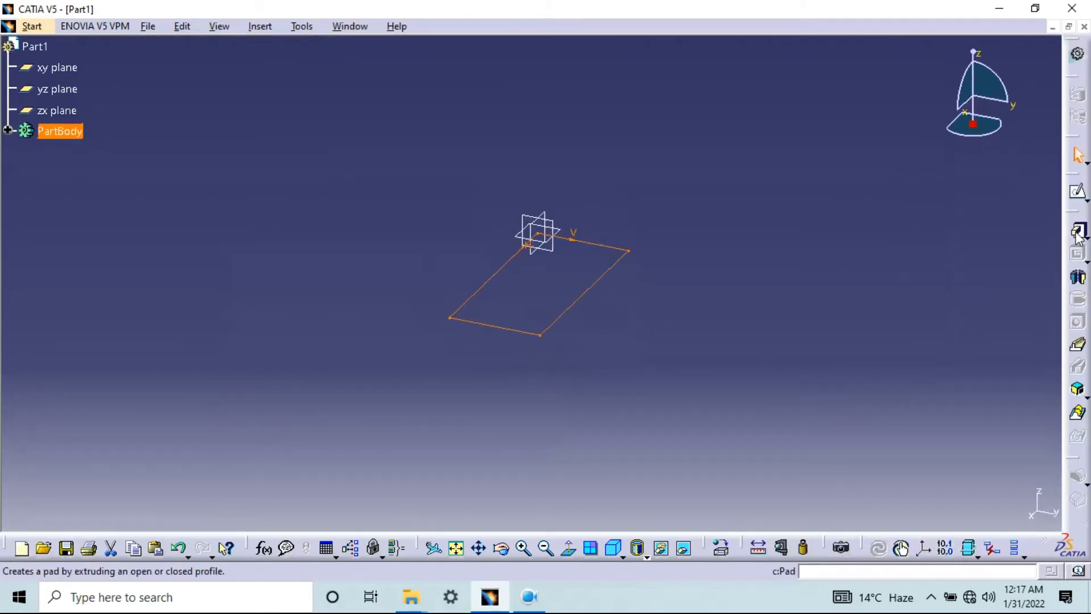
pyautogui.click(1077, 231)
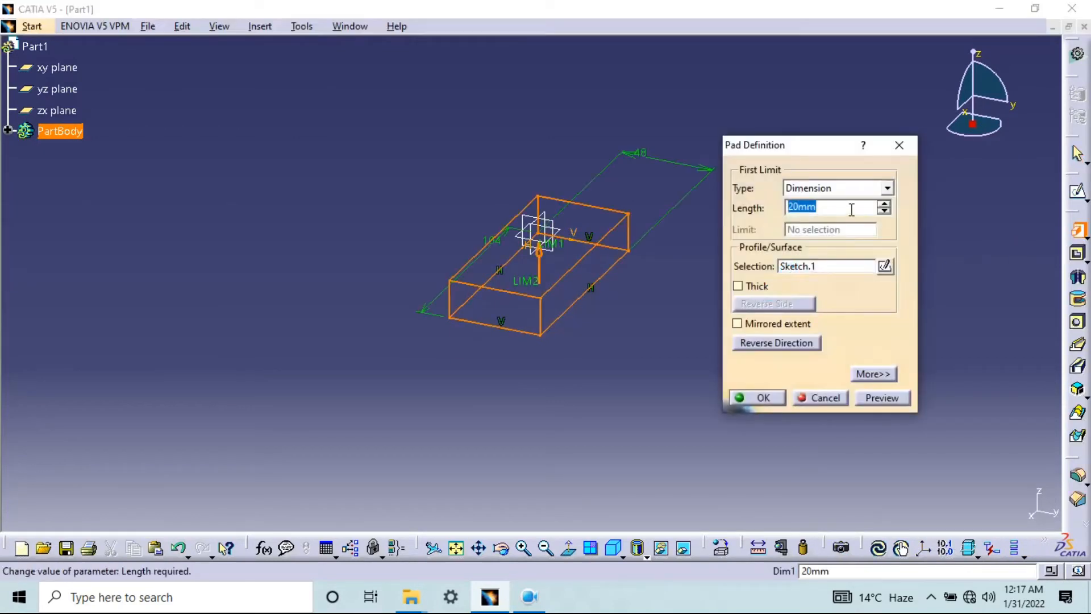
pyautogui.write('72')
pyautogui.click(883, 397)
pyautogui.click(762, 397)
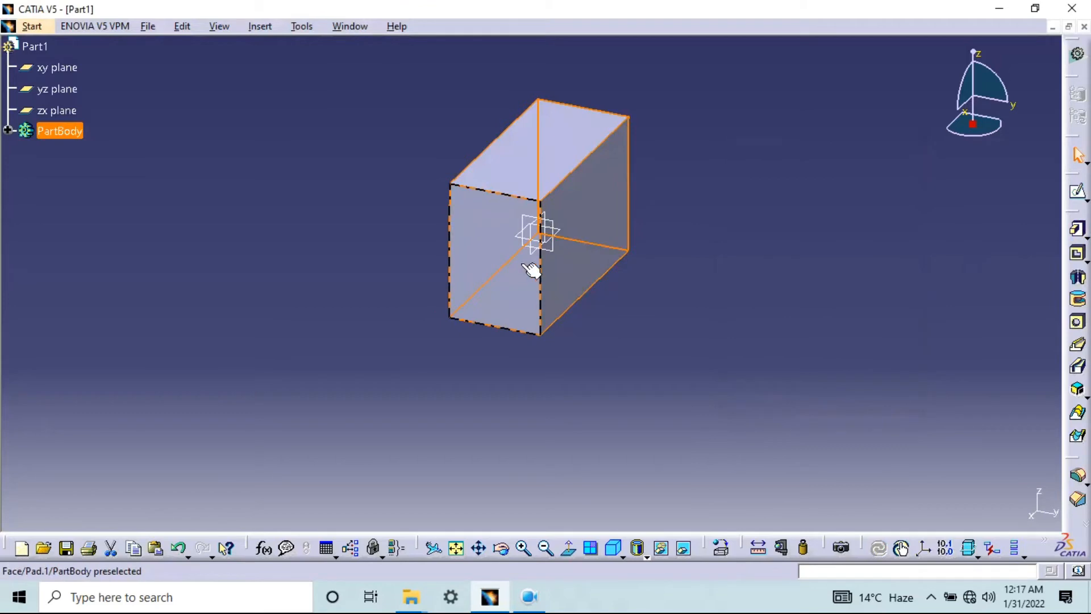
pyautogui.doubleClick(512, 224)
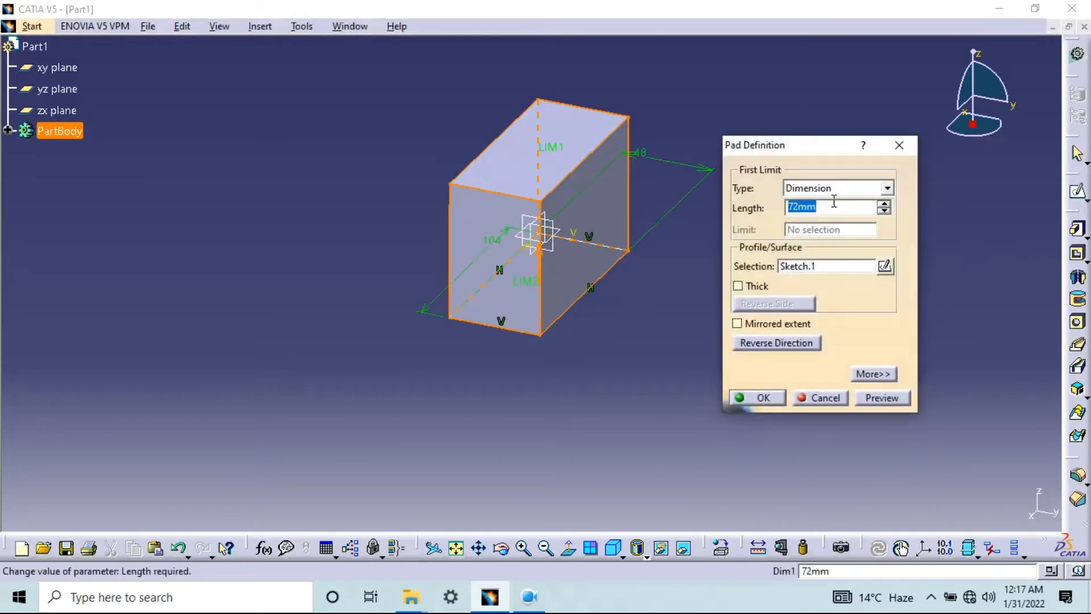
pyautogui.click(899, 146)
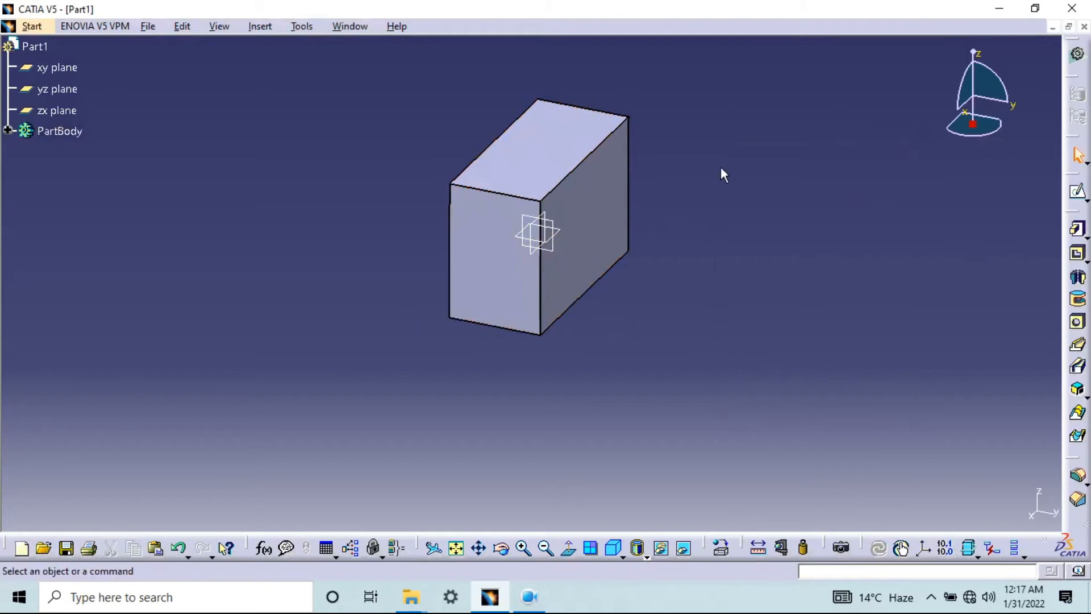
# Start a sketch on the block's 48 × 72 mm end face opposite the origin
pyautogui.moveTo(708, 183); pyautogui.dragTo(726, 453, button='middle')
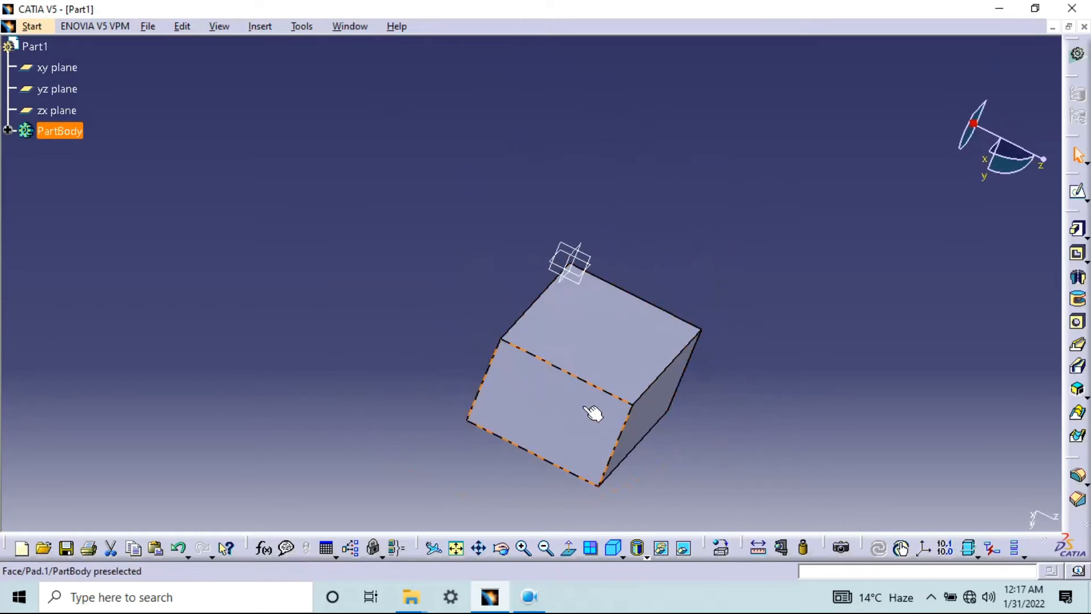
pyautogui.moveTo(714, 360)
pyautogui.mouseDown(button='middle')
pyautogui.moveTo(377, 304)
pyautogui.moveTo(502, 275)
pyautogui.moveTo(570, 245)
pyautogui.mouseUp(button='middle')
pyautogui.click(478, 349)
pyautogui.click(1076, 191)
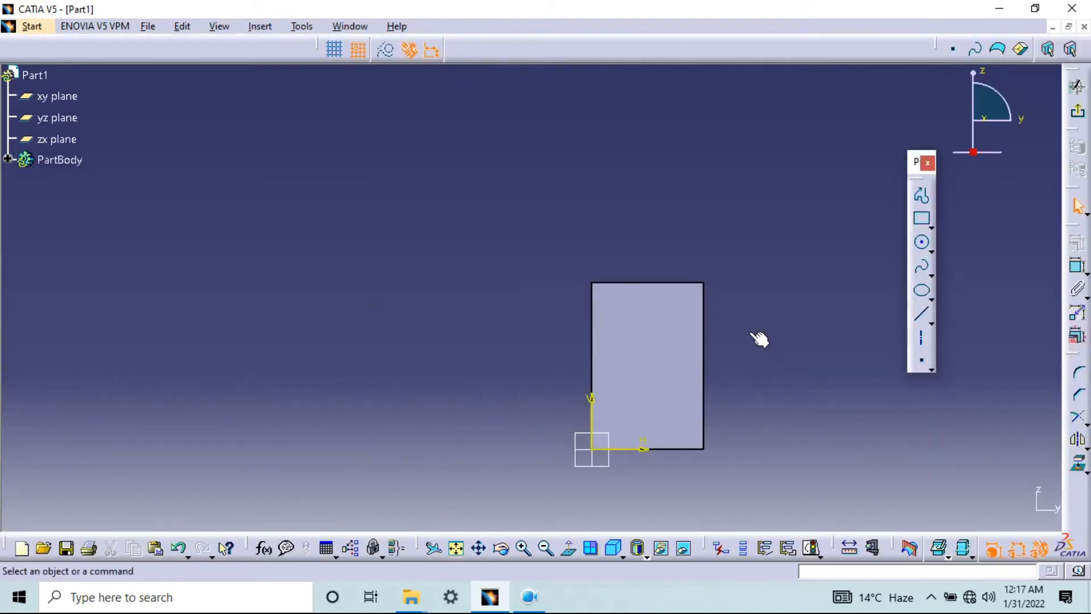
pyautogui.moveTo(720, 373)
pyautogui.mouseDown(button='middle')
pyautogui.moveTo(661, 287)
pyautogui.moveTo(626, 207)
pyautogui.moveTo(428, 237)
pyautogui.moveTo(351, 235)
pyautogui.mouseUp(button='middle')
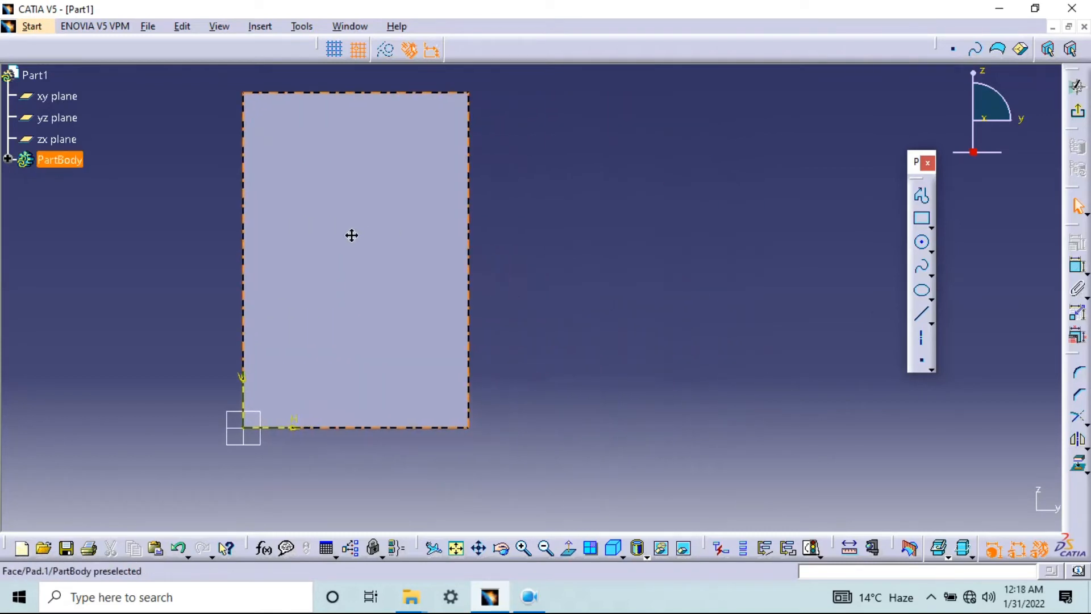
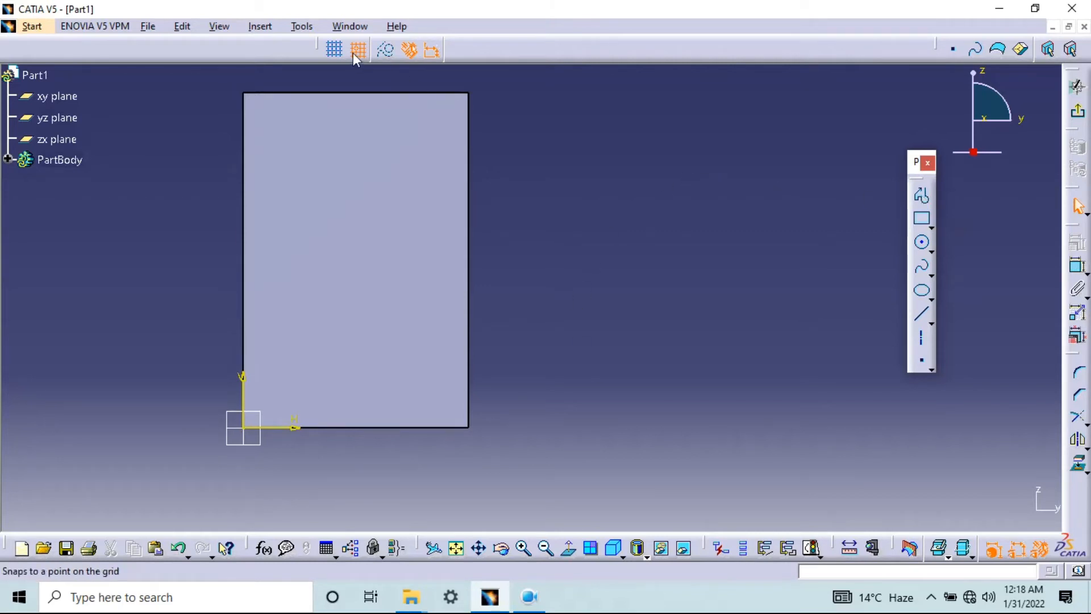
# Turn on the sketch grid and draw a closed two-step L-shaped profile, about 20 × 20 mm with 10 mm steps, beside the face
pyautogui.click(335, 49)
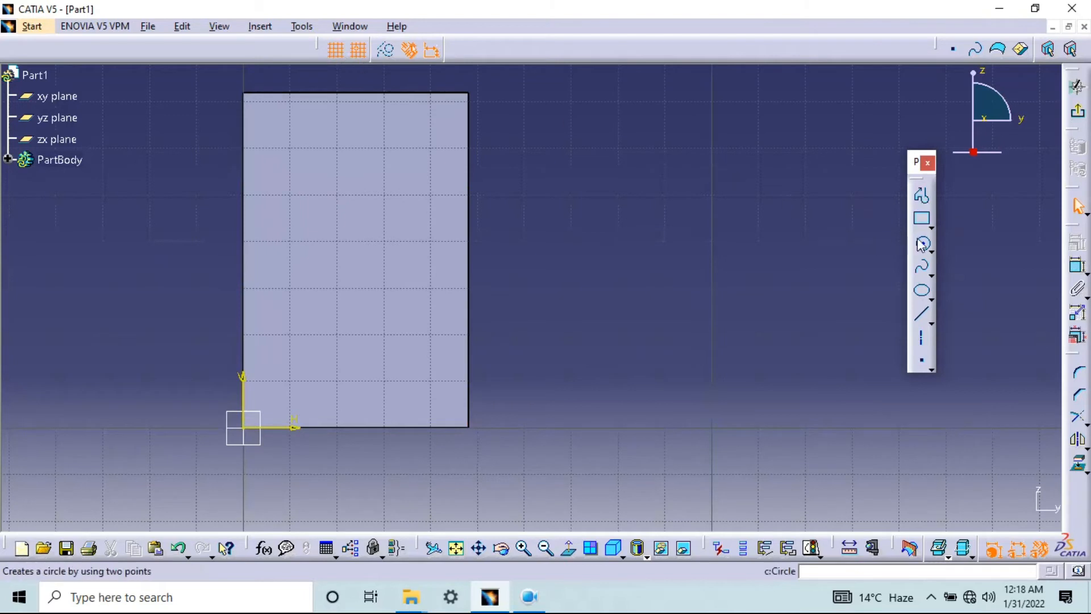
pyautogui.click(922, 197)
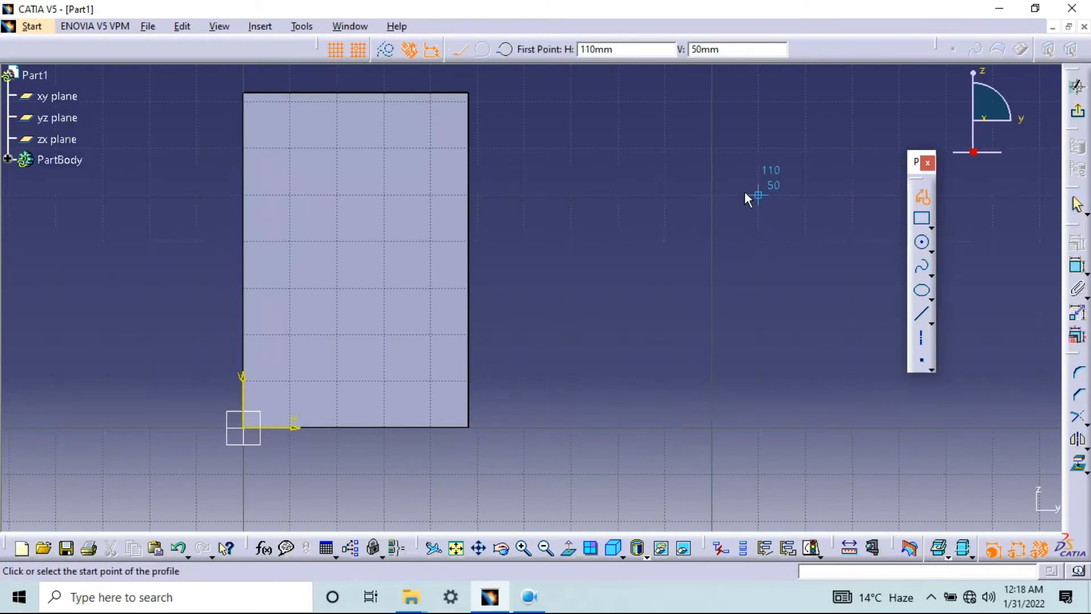
pyautogui.click(758, 195)
pyautogui.click(712, 195)
pyautogui.click(711, 241)
pyautogui.click(665, 241)
pyautogui.click(665, 288)
pyautogui.click(758, 288)
pyautogui.click(759, 195)
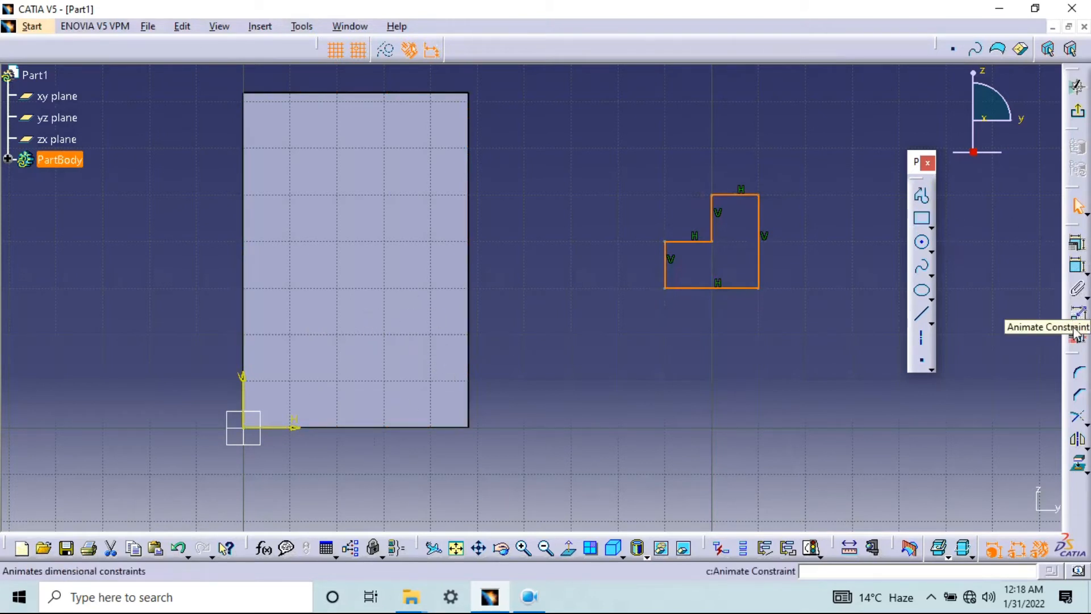
# Dimension the horizontal widths of the profile's upper and lower steps between their vertical edges
pyautogui.click(1077, 265)
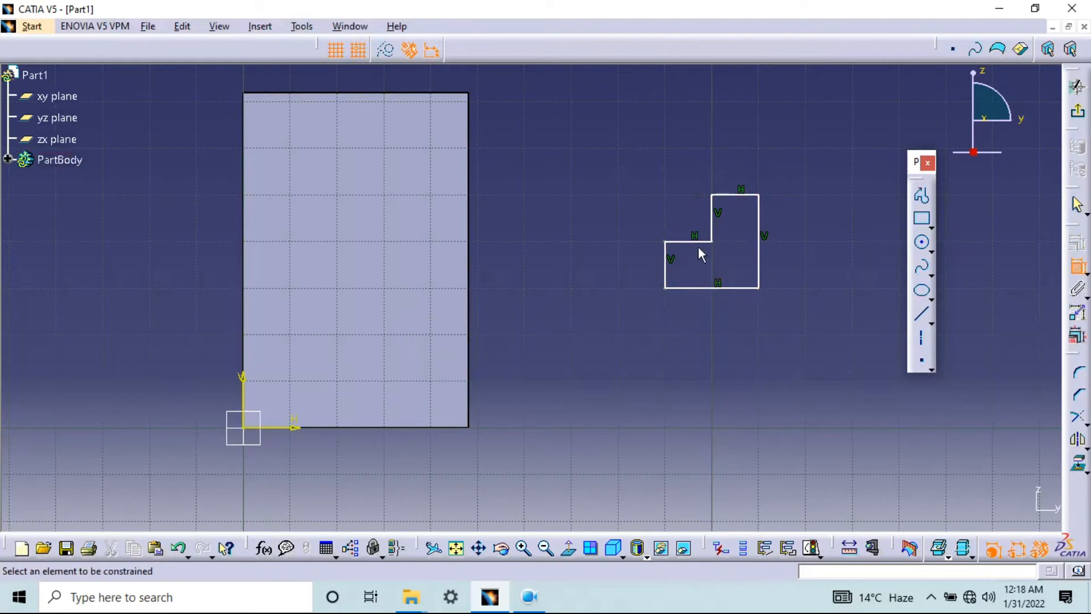
pyautogui.click(714, 213)
pyautogui.click(758, 221)
pyautogui.click(736, 142)
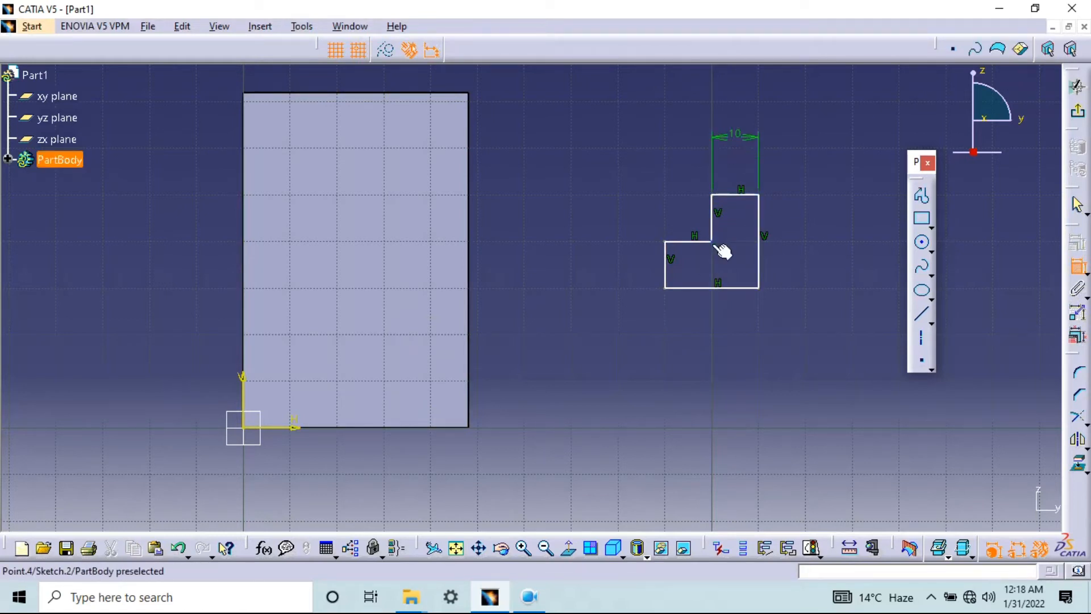
pyautogui.click(713, 219)
pyautogui.click(667, 273)
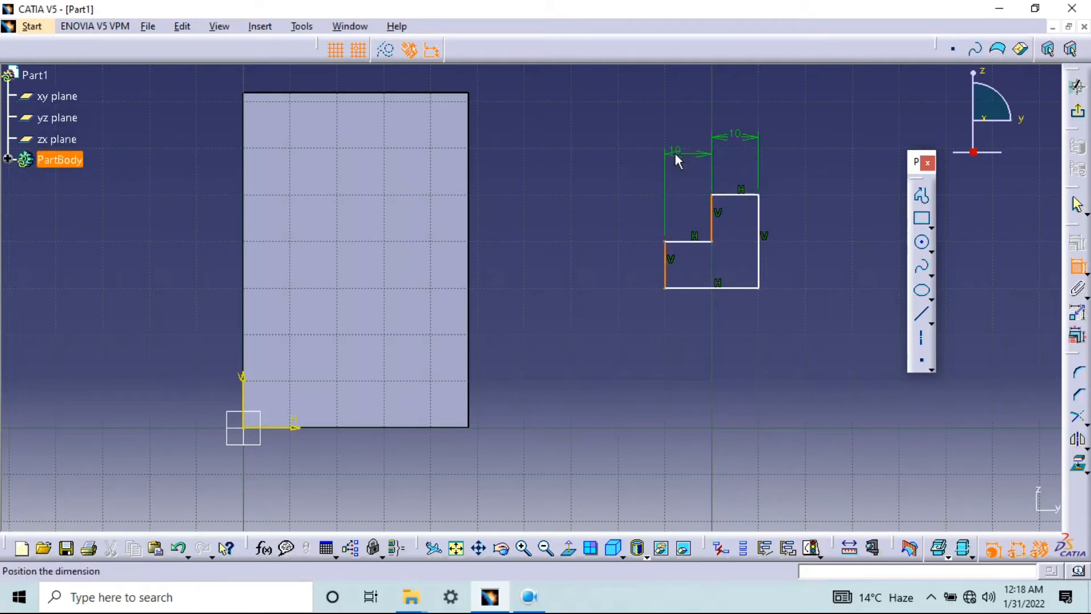
pyautogui.click(675, 135)
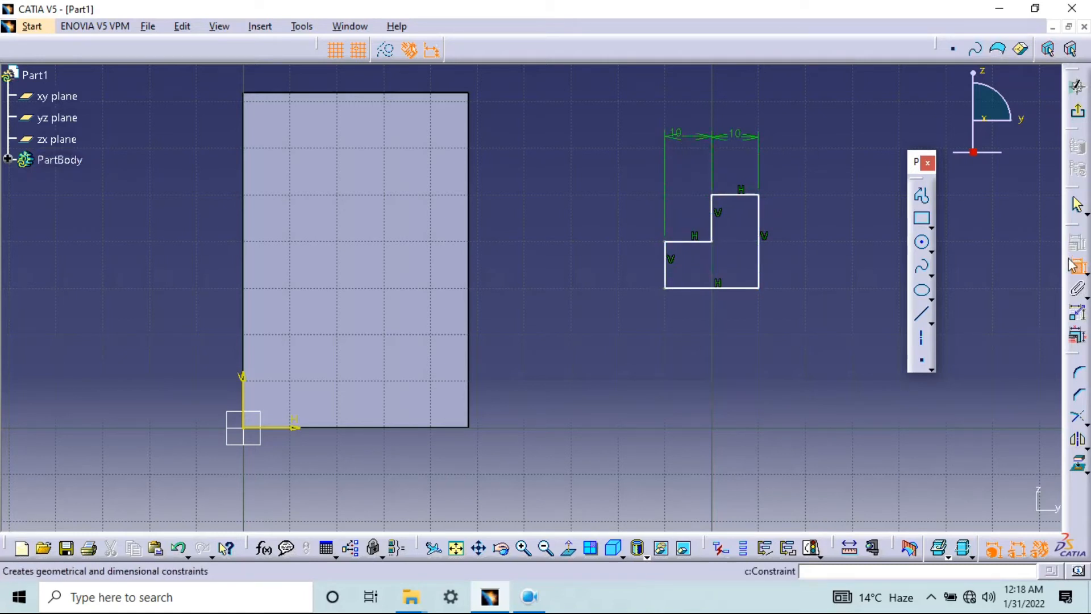
# Dimension the vertical heights of the profile's upper and lower steps between their horizontal edges
pyautogui.click(745, 195)
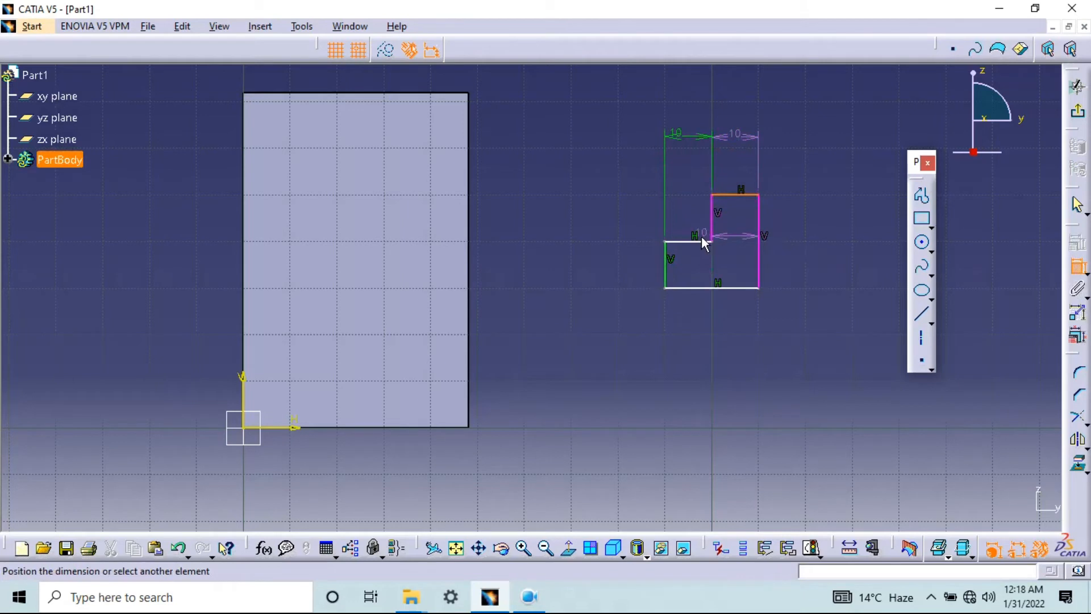
pyautogui.click(697, 244)
pyautogui.click(599, 230)
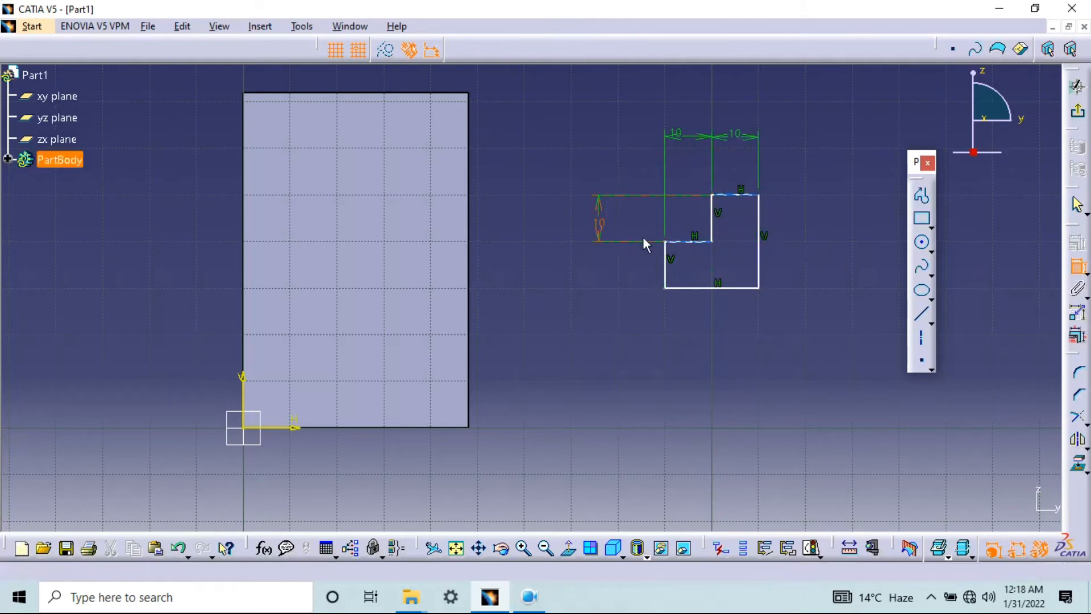
pyautogui.click(699, 243)
pyautogui.click(685, 288)
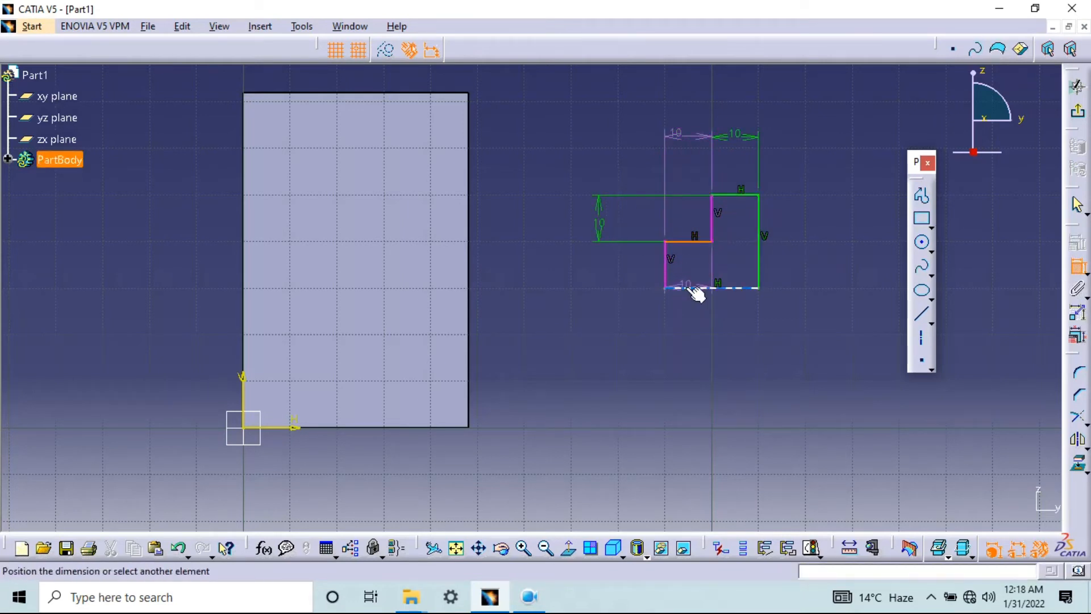
pyautogui.click(608, 269)
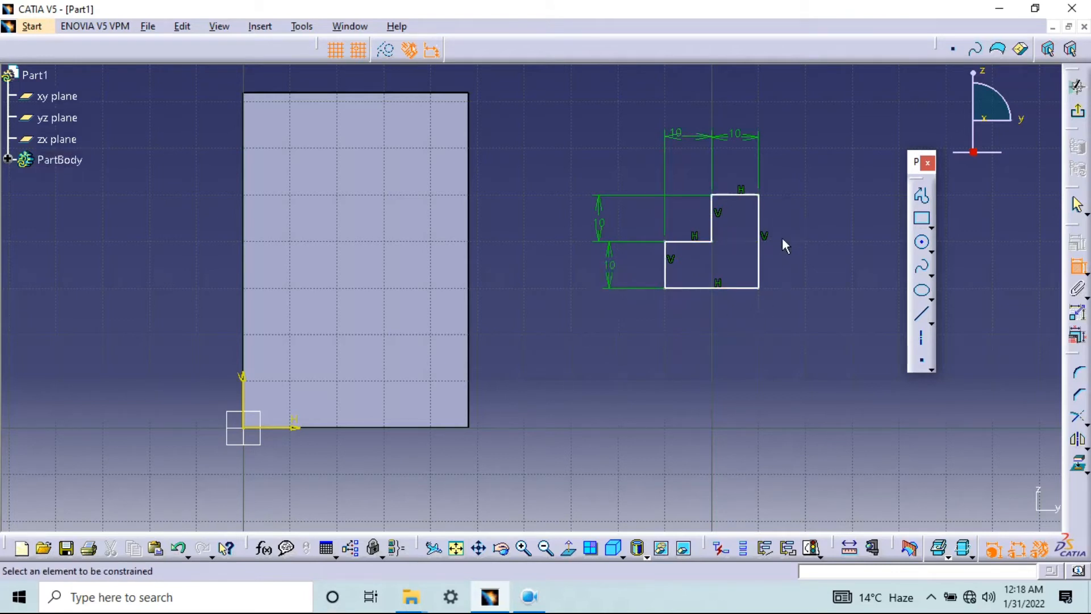
# Set both horizontal step widths of the profile to 16 mm
pyautogui.doubleClick(746, 138)
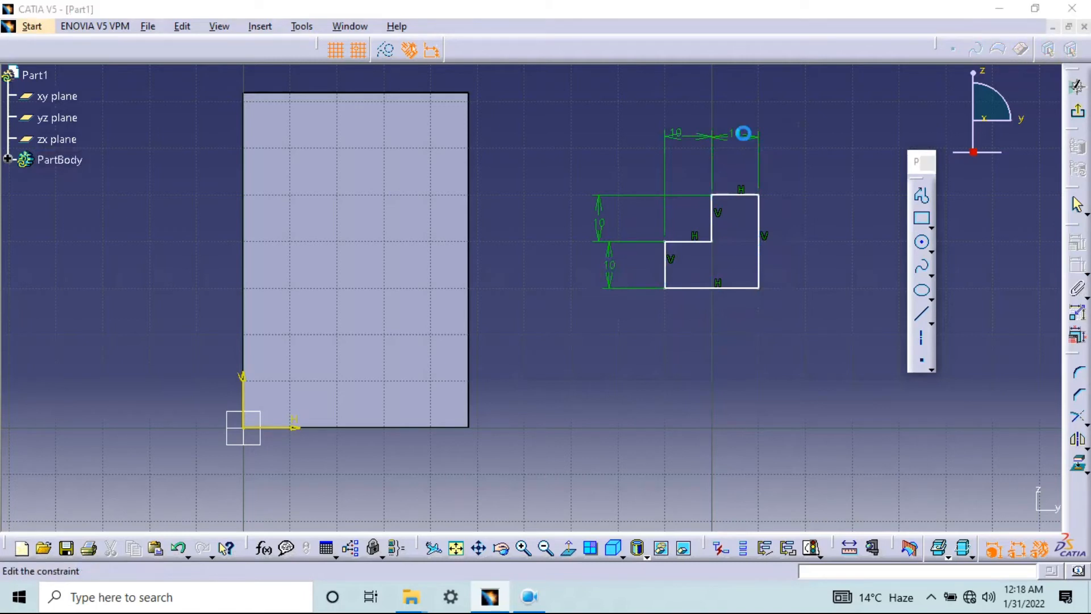
pyautogui.write('16mm')
pyautogui.press('Return')
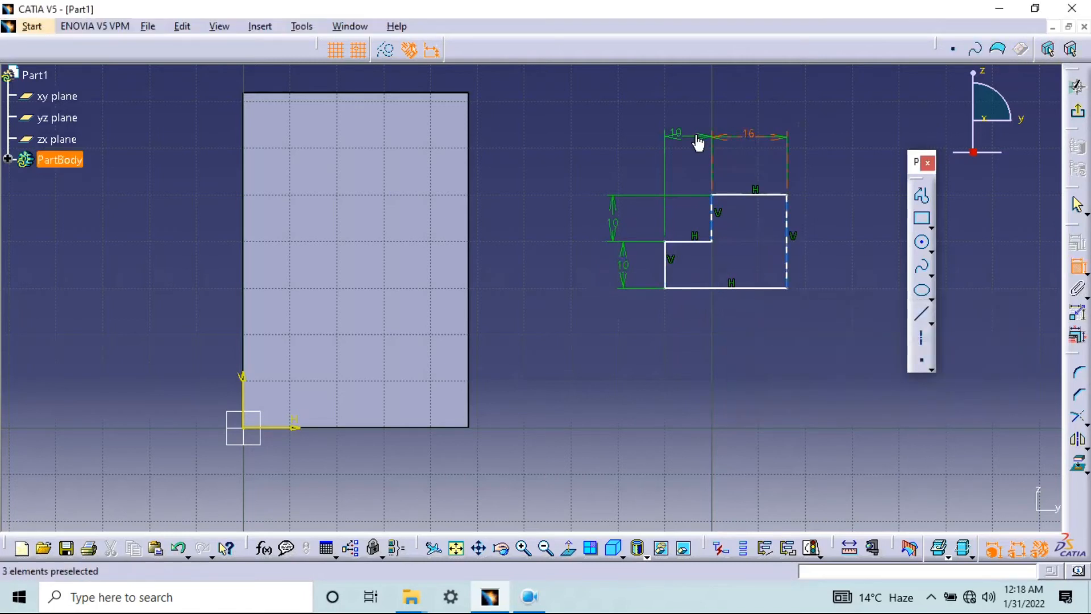
pyautogui.doubleClick(681, 139)
pyautogui.write('16')
pyautogui.press('Return')
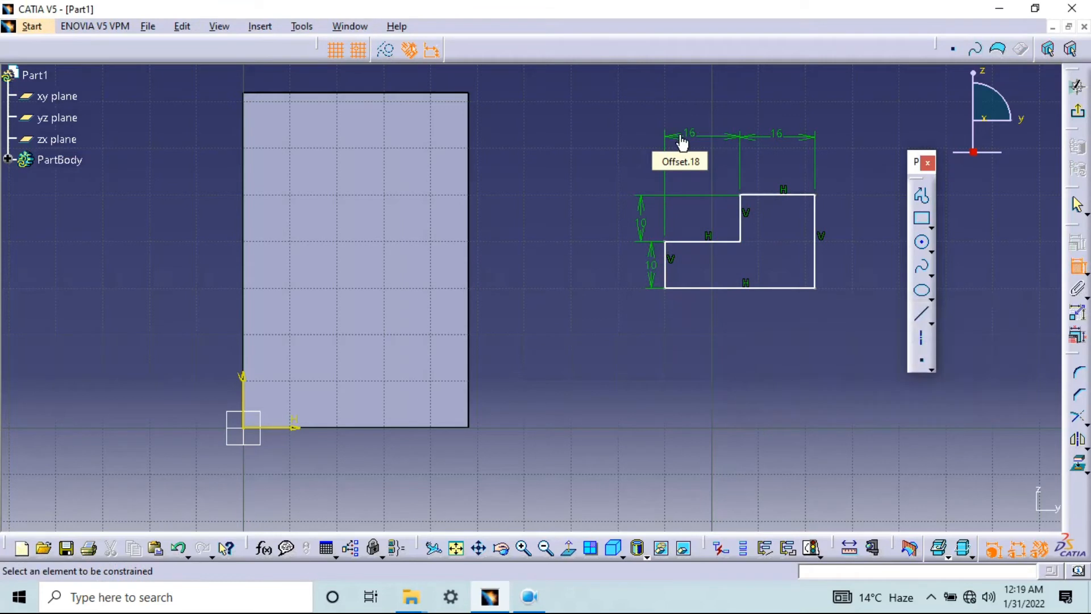
# Set both vertical step heights of the profile to 24 mm
pyautogui.doubleClick(641, 223)
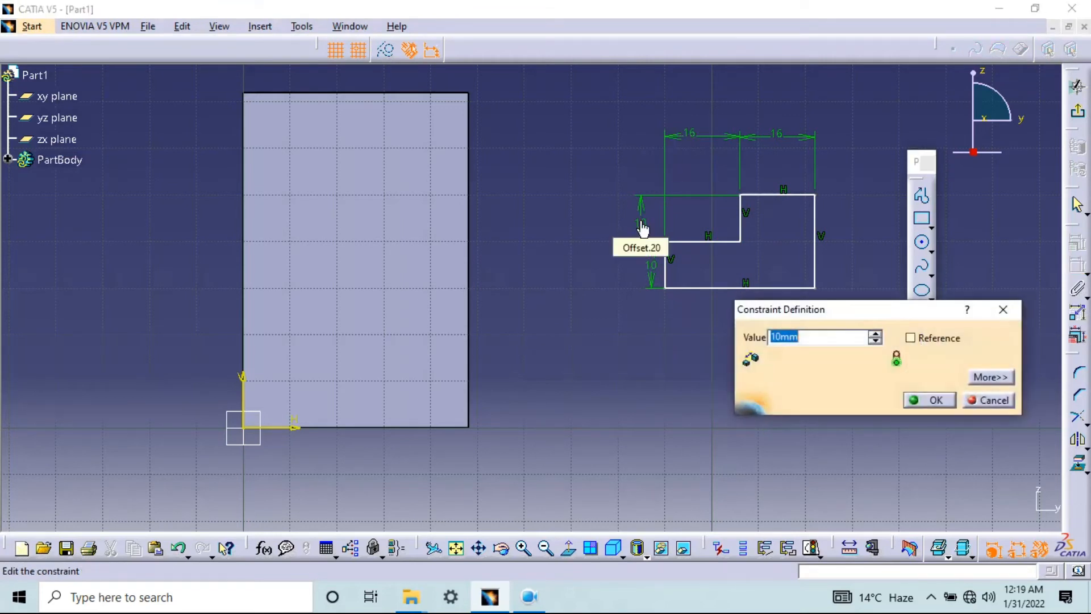
pyautogui.write('24')
pyautogui.press('Return')
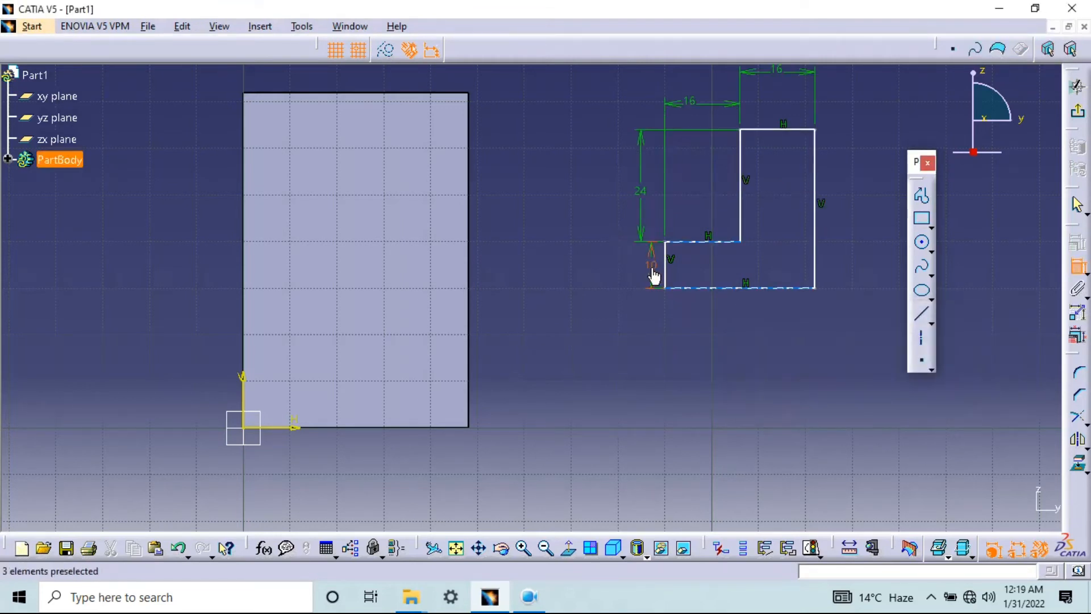
pyautogui.doubleClick(652, 278)
pyautogui.write('24mm')
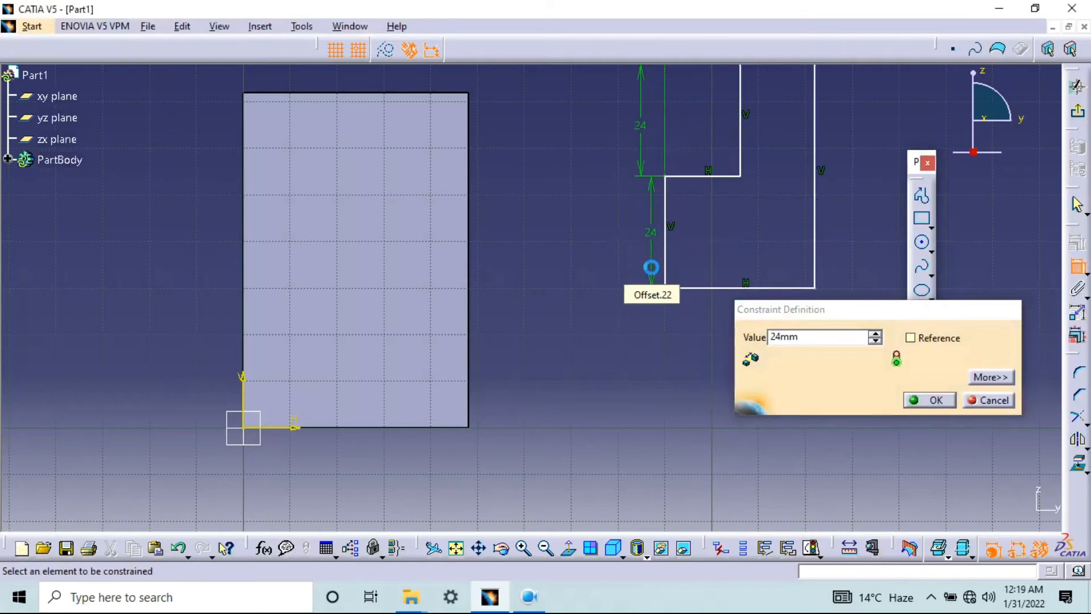
pyautogui.press('Return')
# Try an overall height dimension between the profile's top and bottom edges, and delete it
pyautogui.moveTo(711, 279); pyautogui.dragTo(629, 380, button='middle')
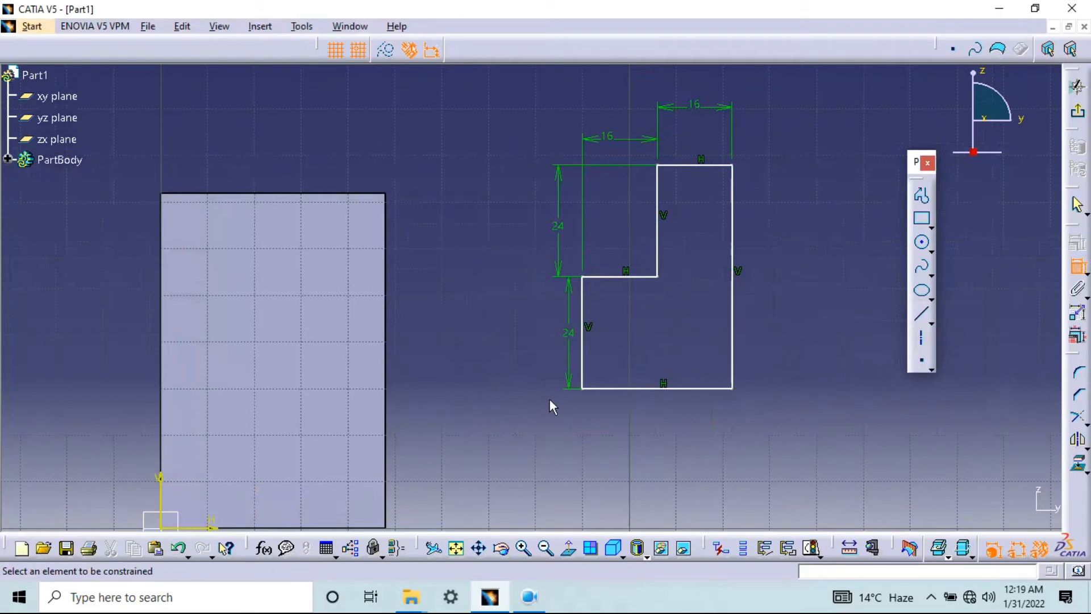
pyautogui.click(1078, 265)
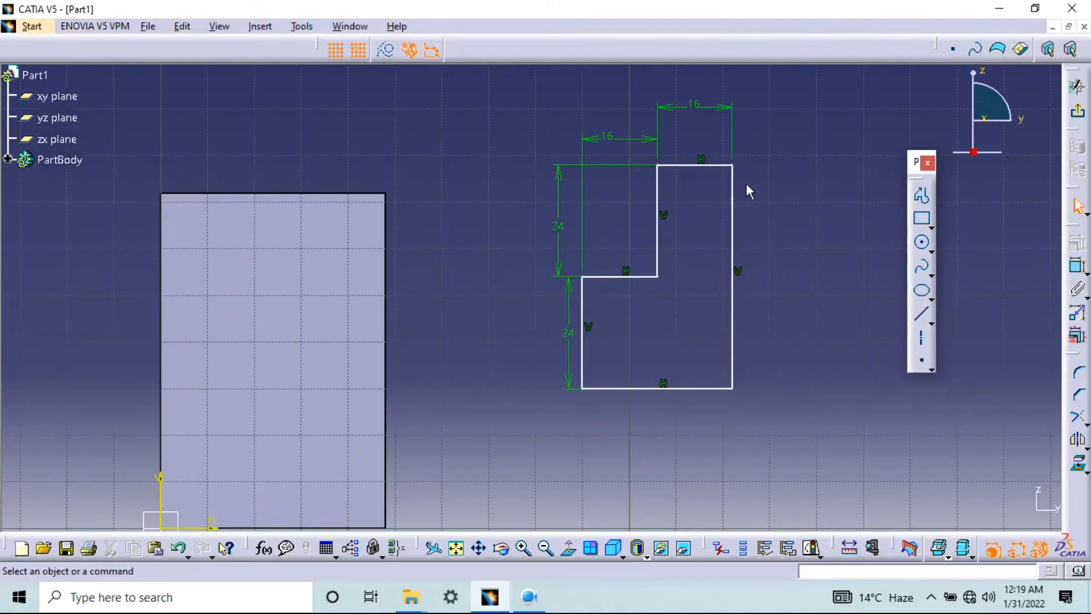
pyautogui.click(710, 168)
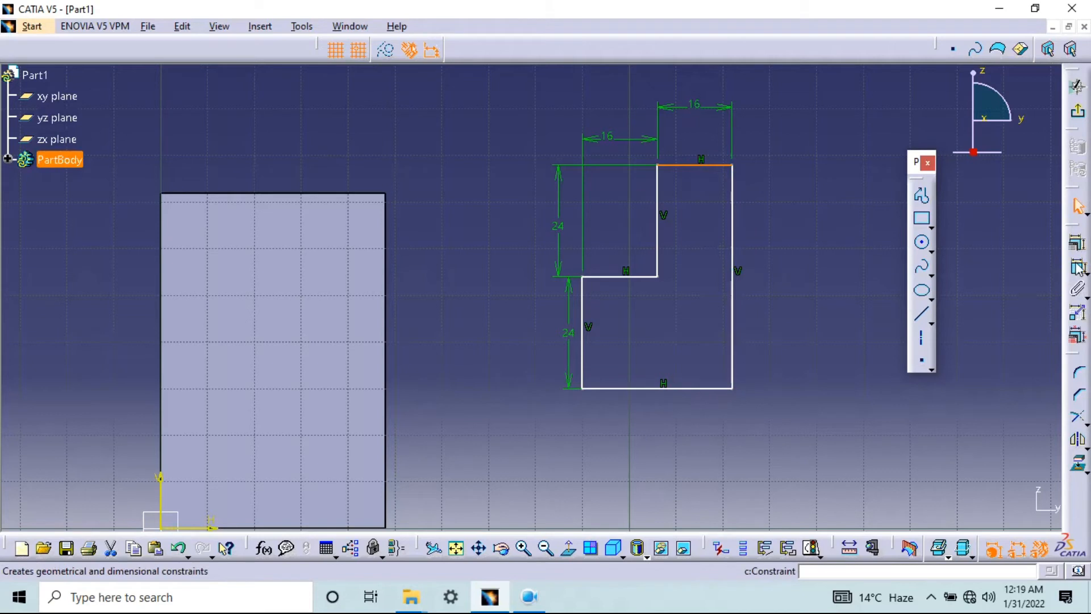
pyautogui.click(1078, 266)
pyautogui.click(705, 389)
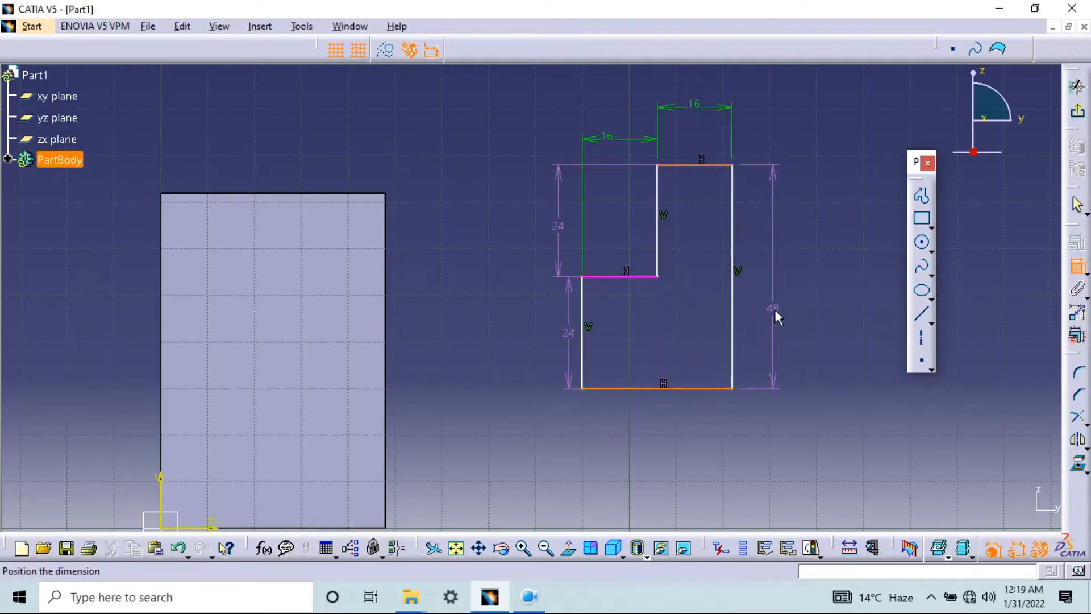
pyautogui.click(775, 310)
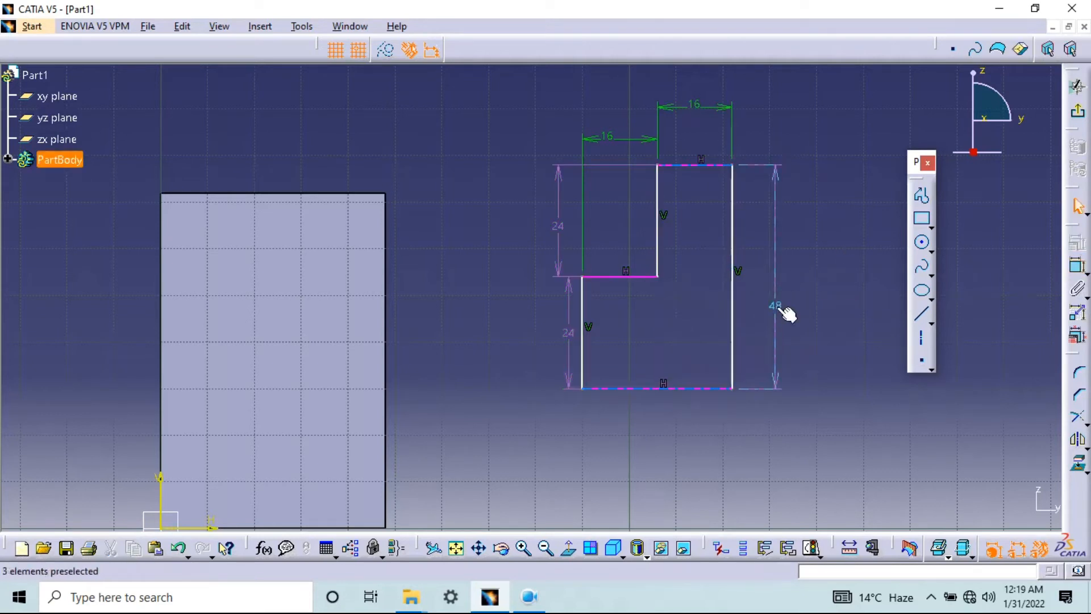
pyautogui.click(784, 341)
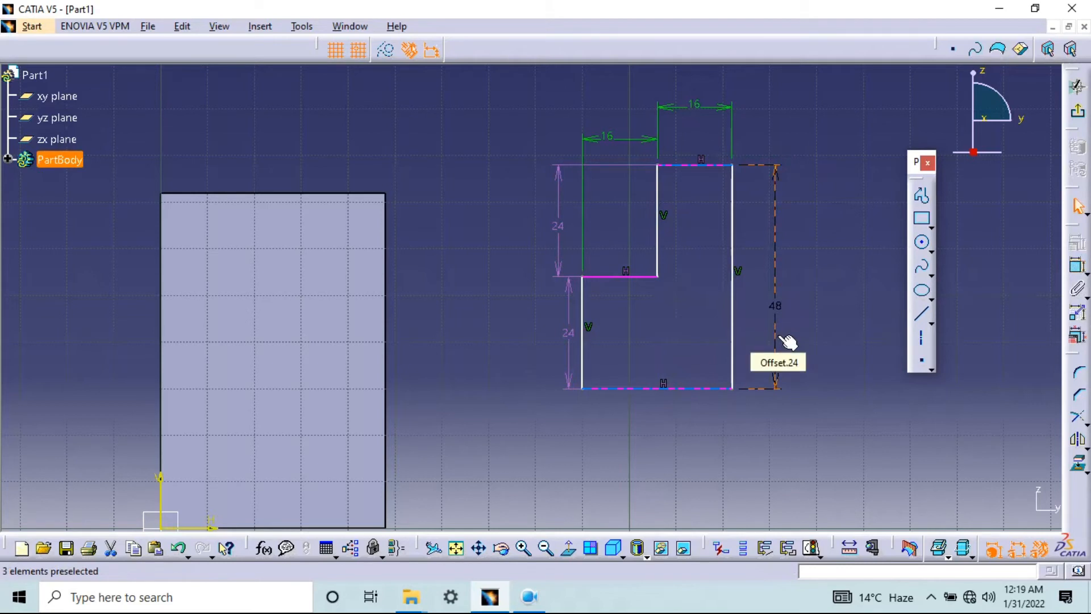
pyautogui.press('Delete')
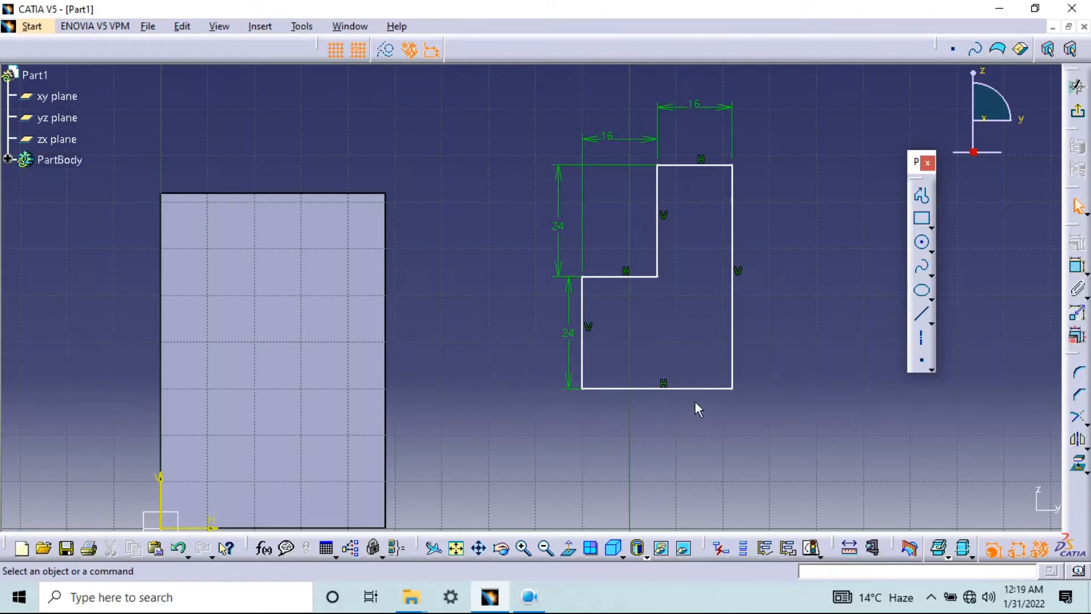
# Constrain the profile's bottom edge to the block face's bottom edge with an offset of 0 mm
pyautogui.moveTo(534, 348)
pyautogui.mouseDown(button='middle')
pyautogui.moveTo(609, 268)
pyautogui.moveTo(626, 288)
pyautogui.mouseUp(button='middle')
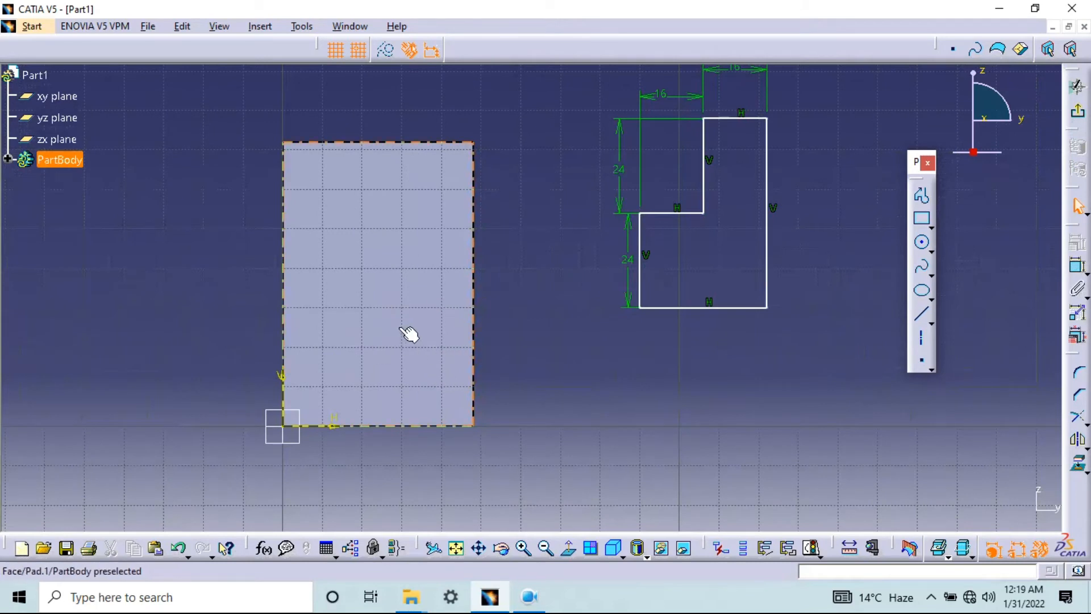
pyautogui.click(1080, 272)
pyautogui.click(708, 308)
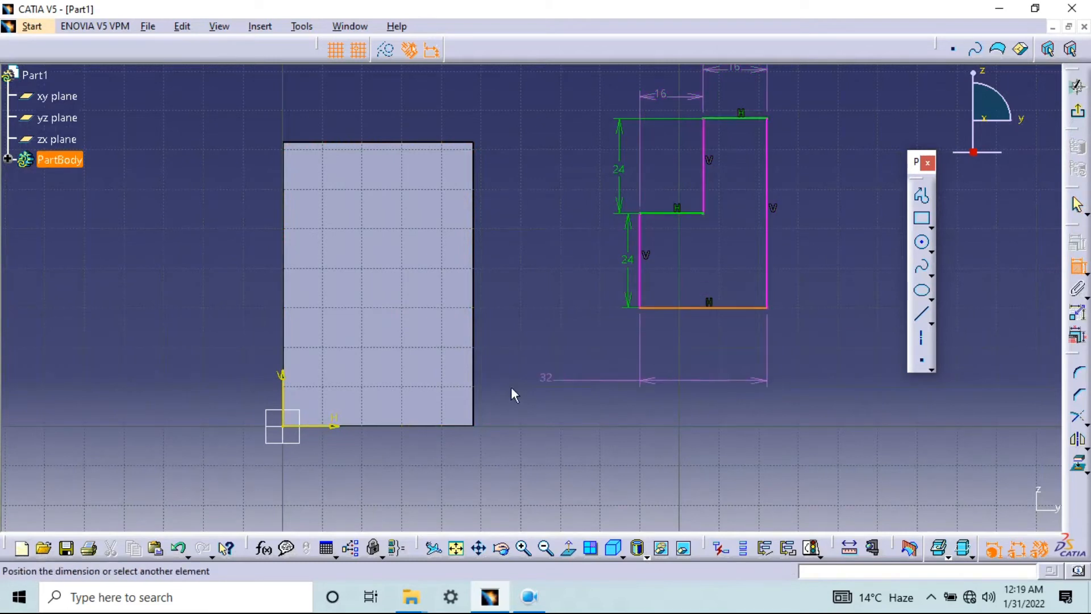
pyautogui.click(390, 425)
pyautogui.click(575, 471)
pyautogui.doubleClick(573, 463)
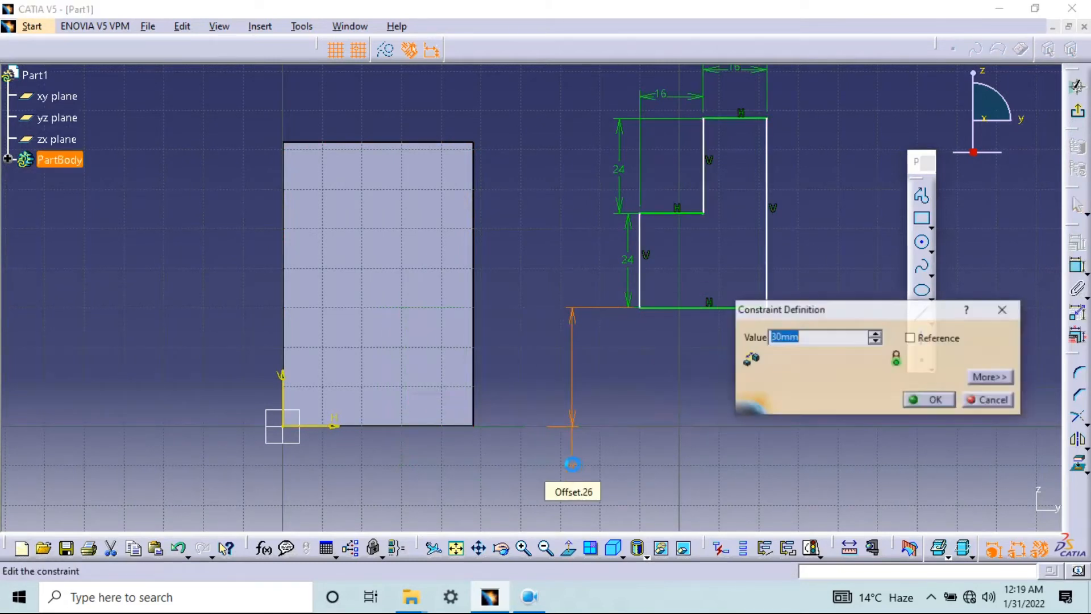
pyautogui.write('0')
pyautogui.press('Return')
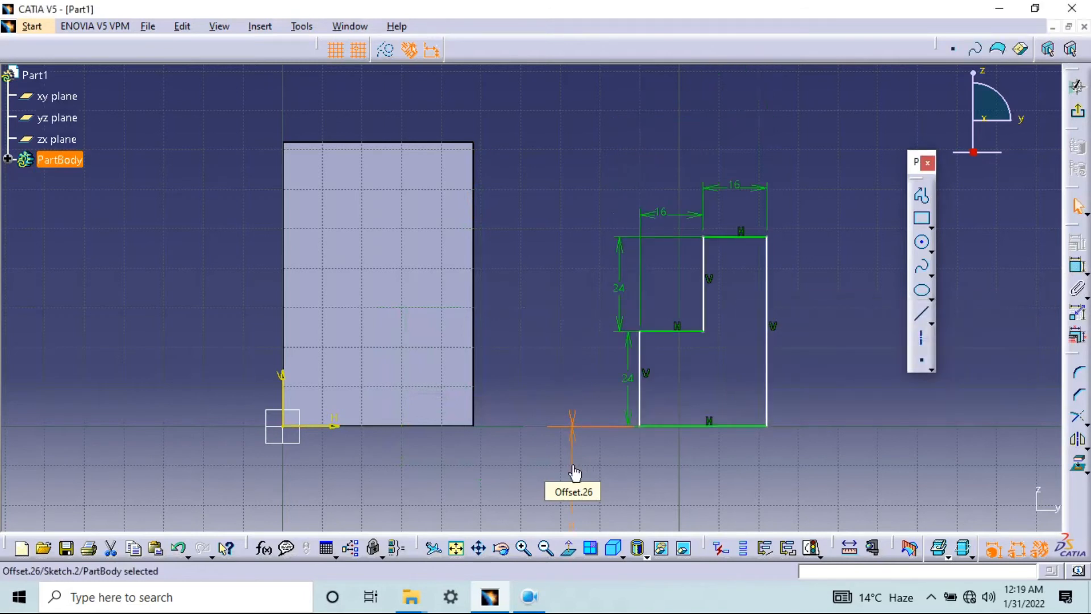
# Constrain the profile's long vertical edge to the block face's far vertical edge with an offset of 0 mm
pyautogui.click(1078, 265)
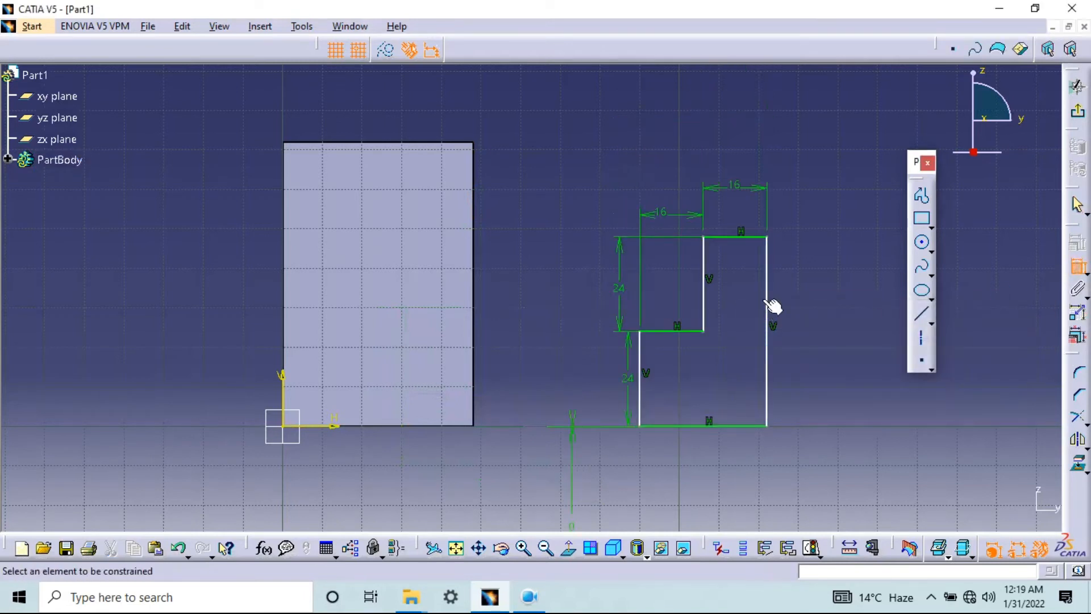
pyautogui.click(768, 297)
pyautogui.click(476, 175)
pyautogui.click(611, 130)
pyautogui.doubleClick(605, 128)
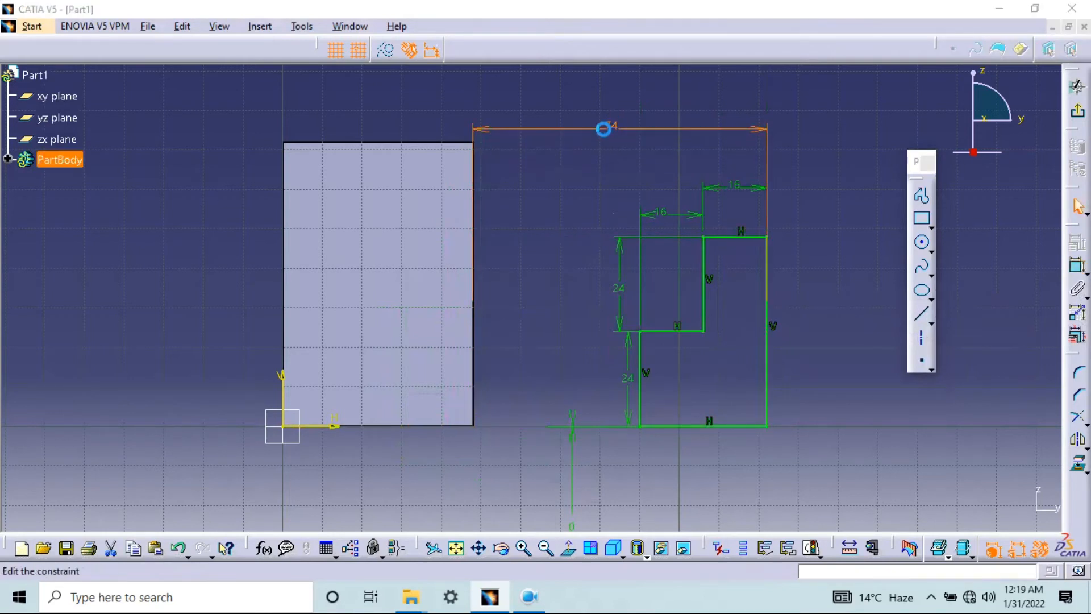
pyautogui.write('0')
pyautogui.press('Return')
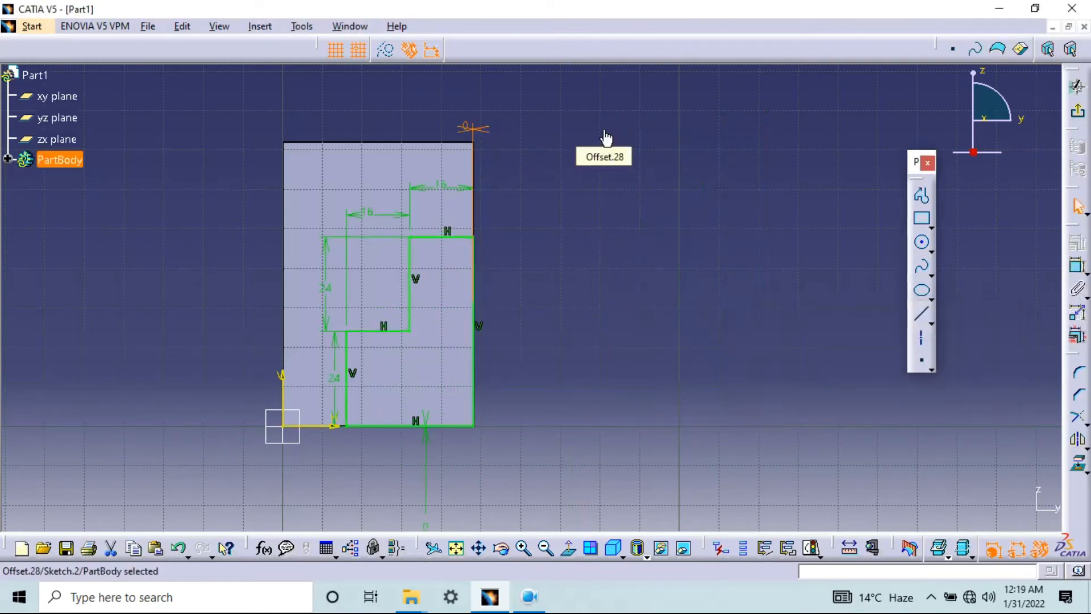
# Exit the stepped profile sketch and open a Pocket definition for it on the block's end face
pyautogui.click(1080, 116)
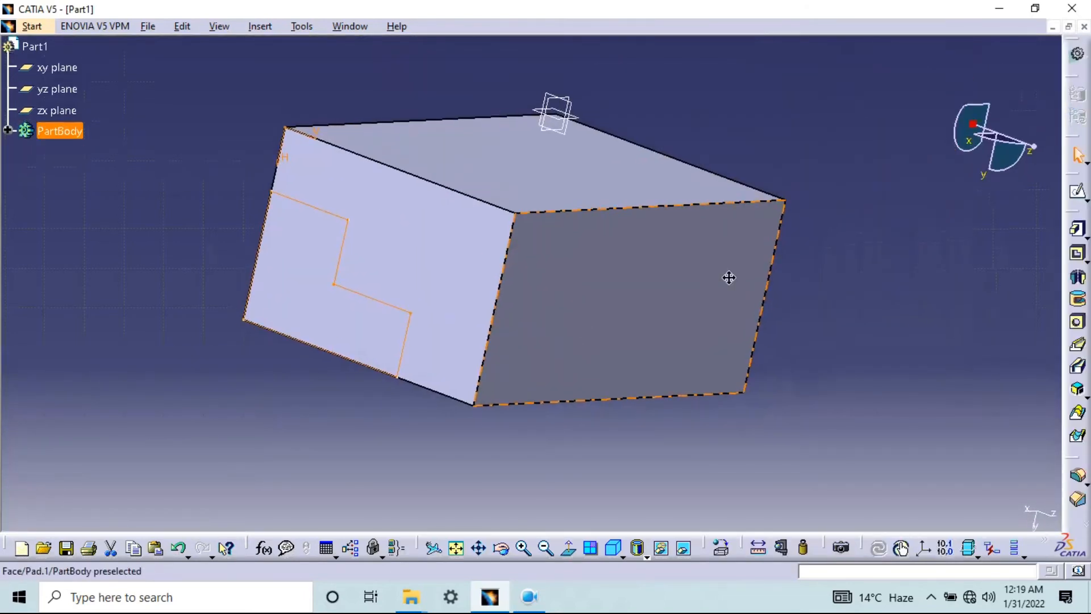
pyautogui.moveTo(726, 275); pyautogui.dragTo(592, 385, button='middle')
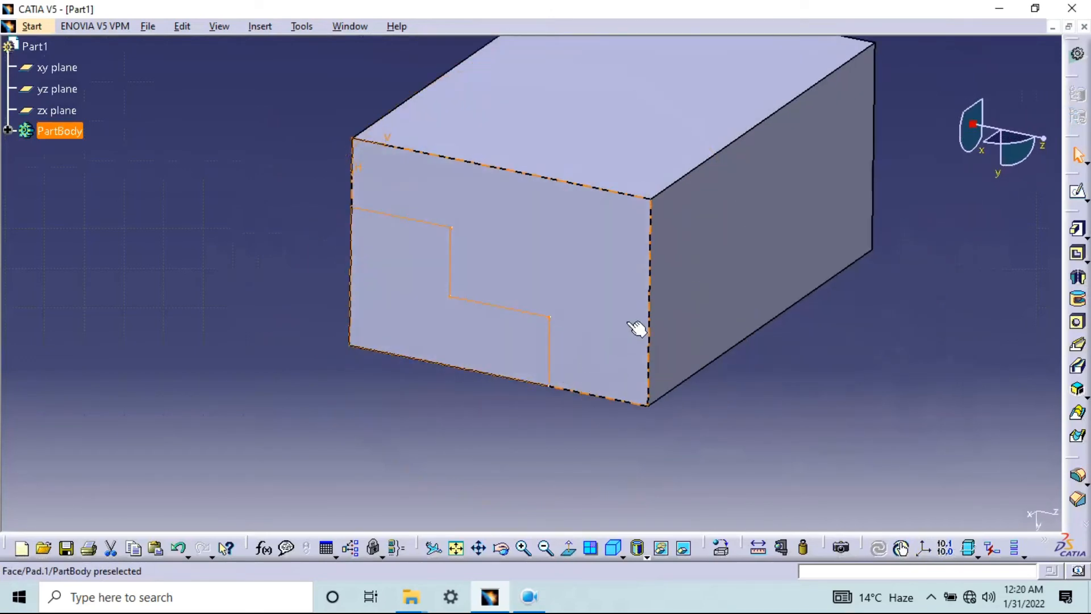
pyautogui.moveTo(636, 329); pyautogui.dragTo(624, 380, button='middle')
pyautogui.moveTo(409, 344); pyautogui.dragTo(682, 280, button='middle')
pyautogui.click(1079, 256)
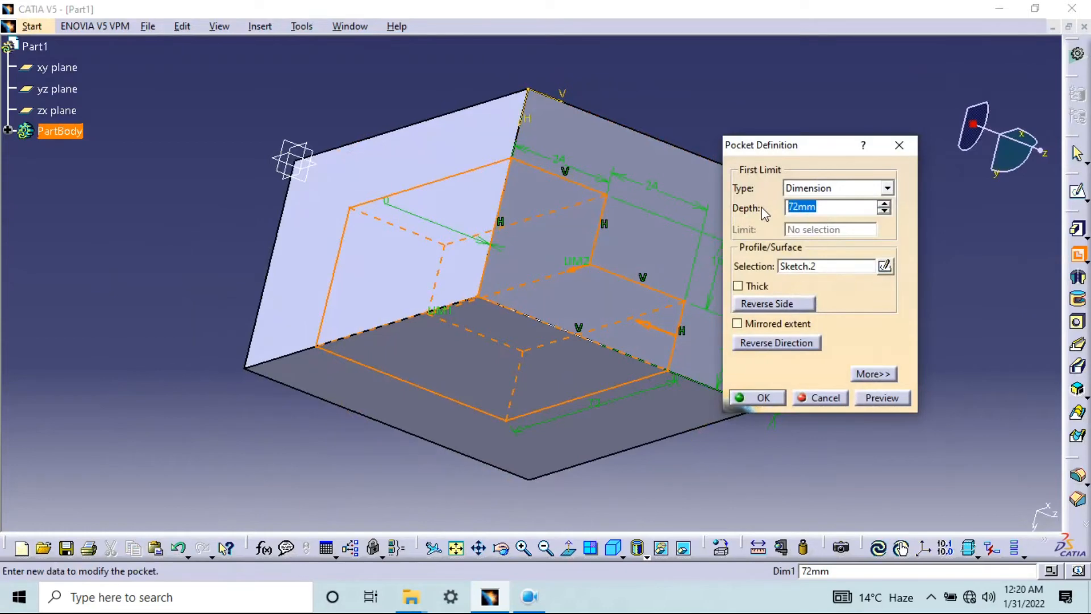
pyautogui.moveTo(466, 289); pyautogui.dragTo(531, 244, button='middle')
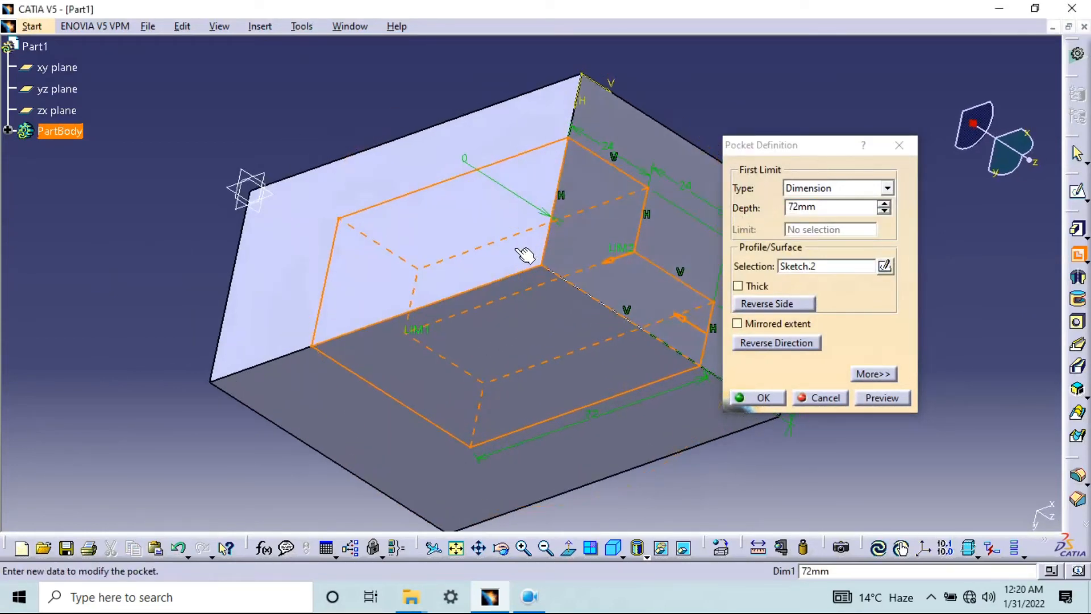
# Switch to Calculator, compute 104 - 24 for the pocket depth, and return to CATIA
pyautogui.press('super')
pyautogui.write('ca')
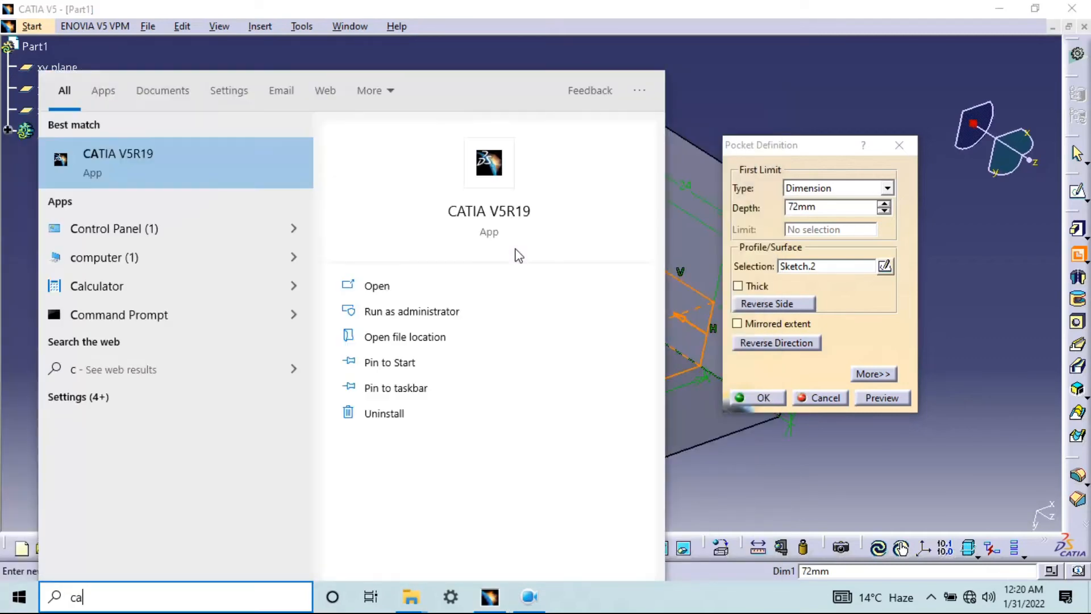
pyautogui.write('l')
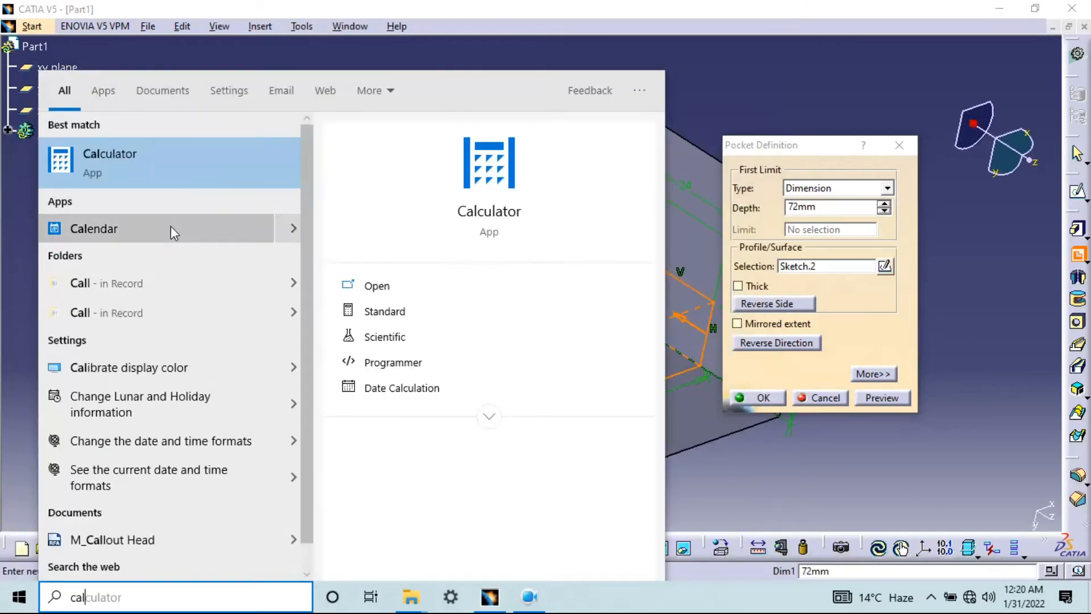
pyautogui.click(126, 158)
pyautogui.write('104 - 24')
pyautogui.press('Return')
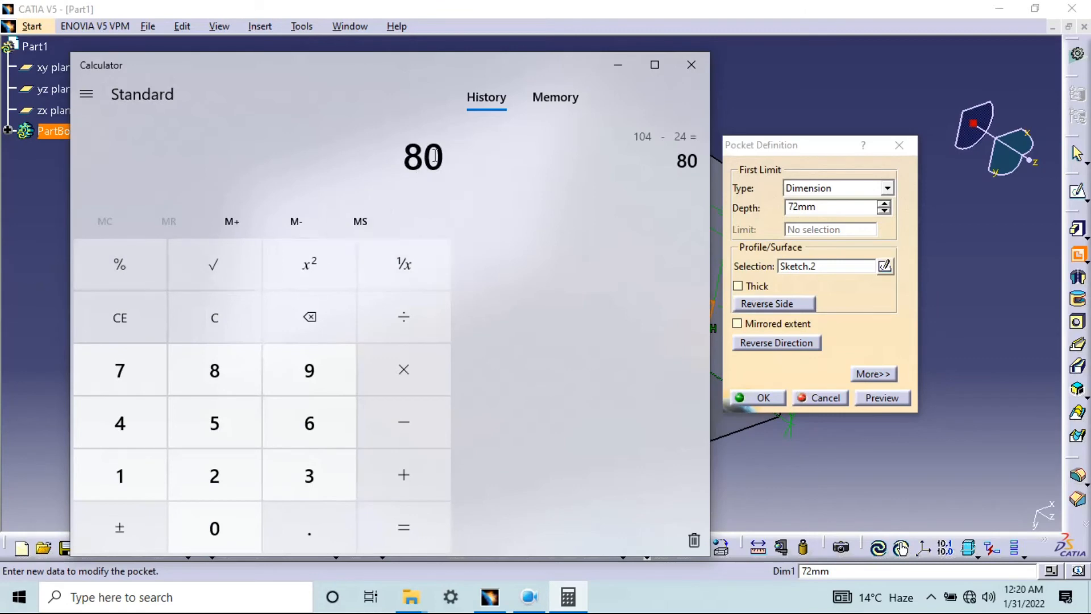
pyautogui.moveTo(434, 156); pyautogui.dragTo(396, 163)
pyautogui.click(631, 68)
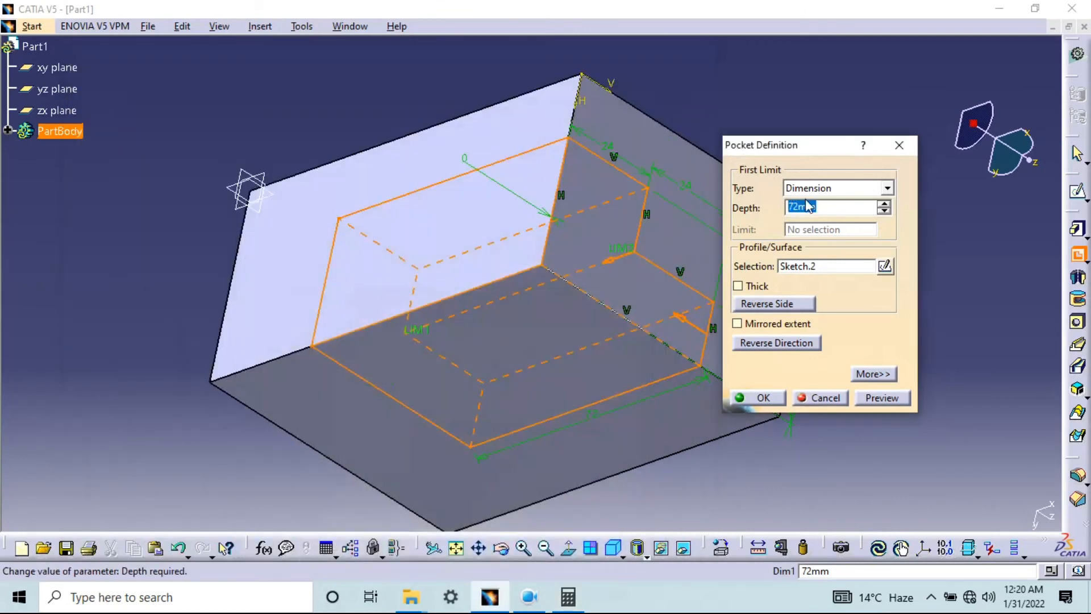
# Cut the stepped profile through the block as a pocket 80 mm deep and inspect the resulting steps
pyautogui.write('80')
pyautogui.click(903, 398)
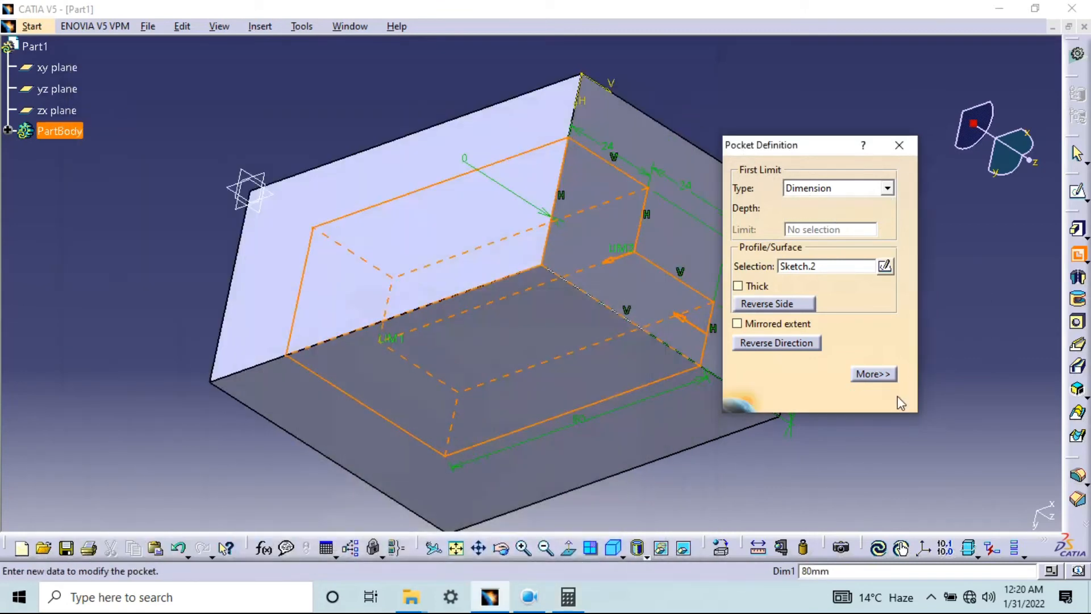
pyautogui.click(774, 399)
pyautogui.moveTo(380, 356); pyautogui.dragTo(492, 178, button='middle')
pyautogui.moveTo(288, 365); pyautogui.dragTo(908, 355, button='middle')
pyautogui.click(961, 370)
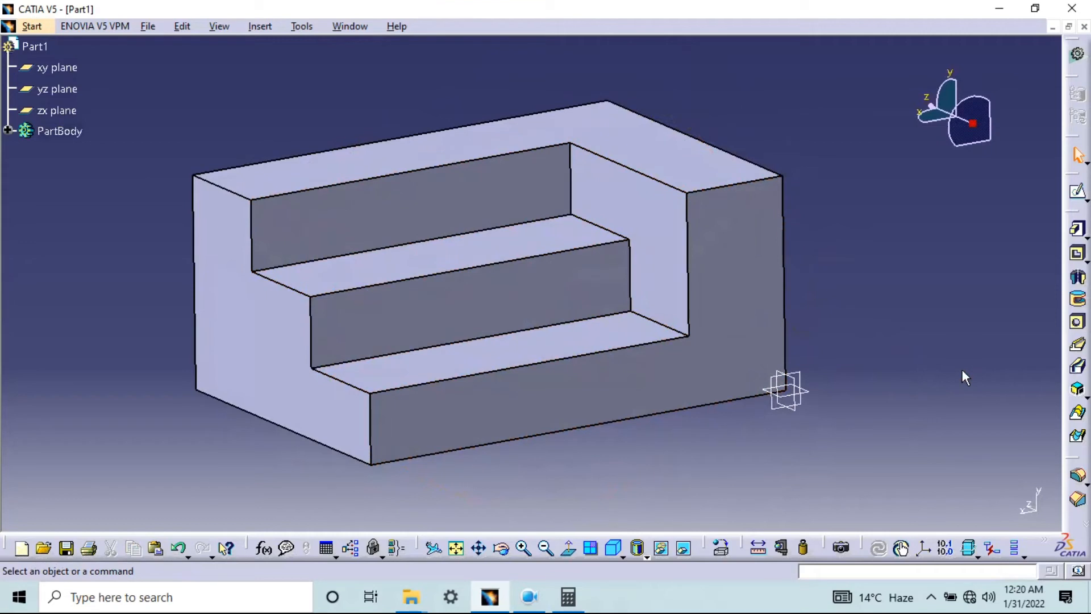
pyautogui.moveTo(682, 269); pyautogui.dragTo(620, 286, button='middle')
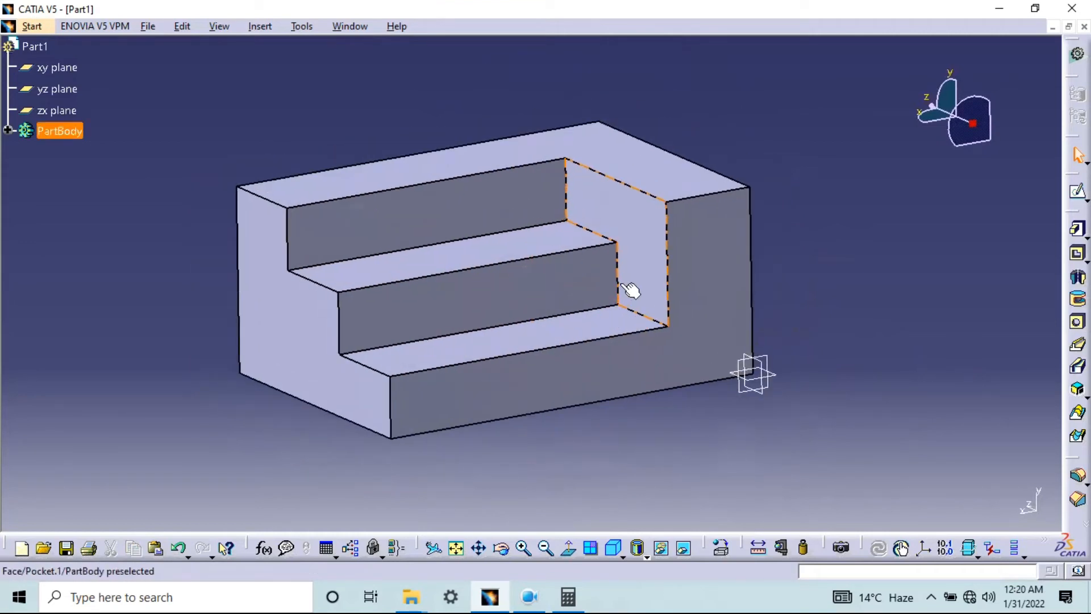
# Save the finished stepped block as a CATPart under a new file name
pyautogui.hotkey('ctrl', 's')
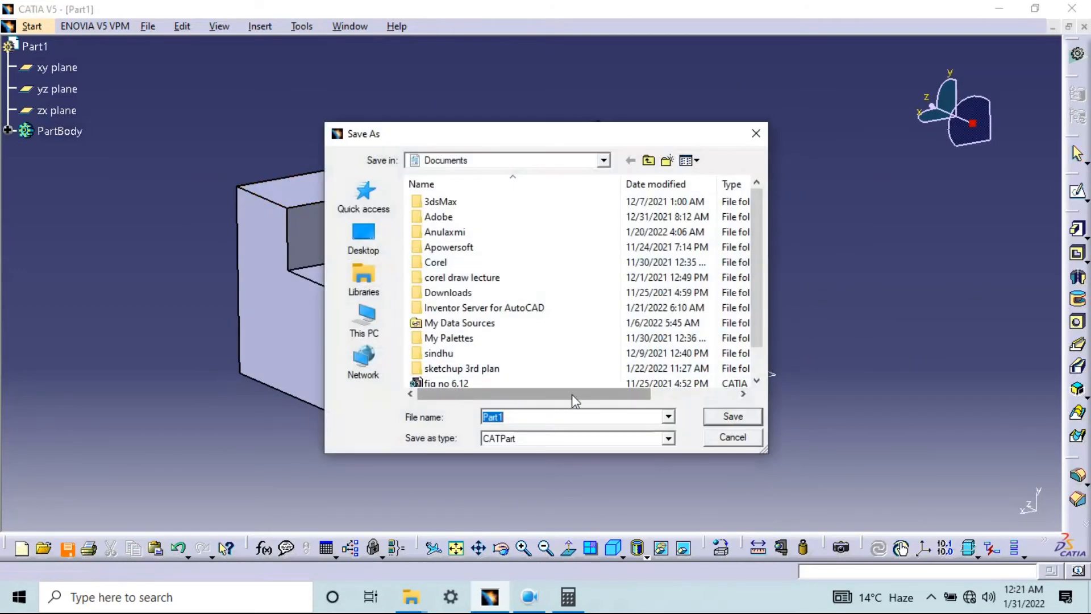
pyautogui.write('part')
pyautogui.press('BackSpace')
pyautogui.press('BackSpace')
pyautogui.press('BackSpace')
pyautogui.write('first')
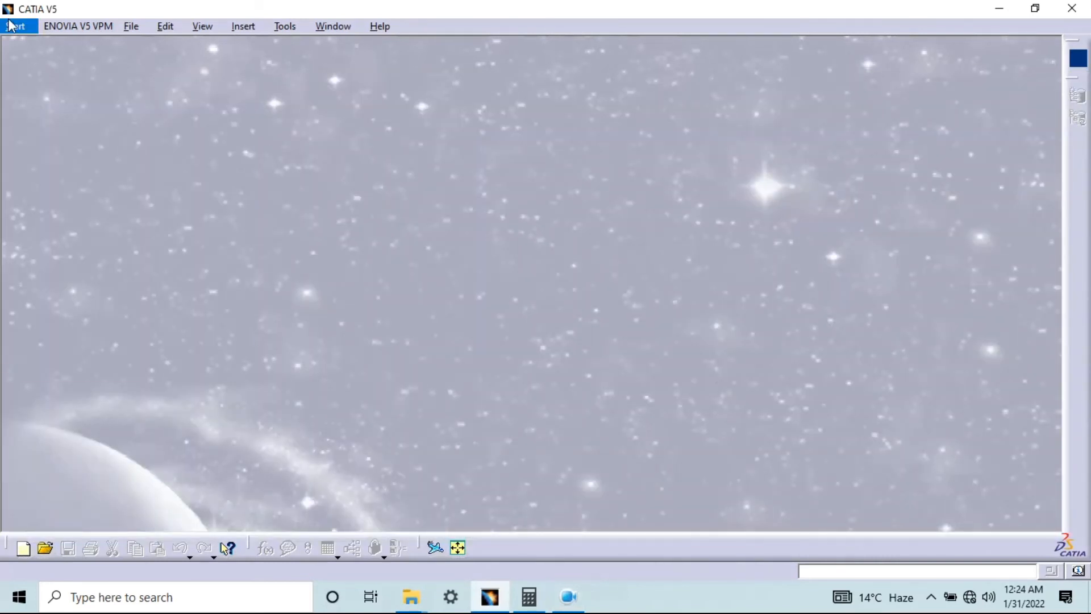
# Create a new mechanical design part named "fig no 6.19 (A)" with hybrid design enabled
pyautogui.click(15, 26)
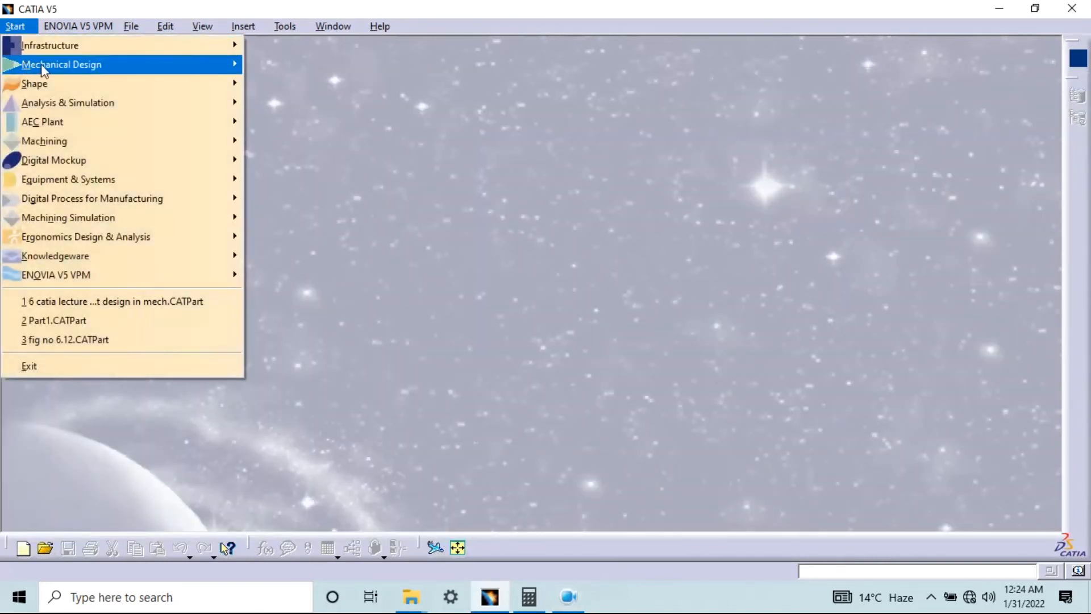
pyautogui.moveTo(57, 64)
pyautogui.click(279, 65)
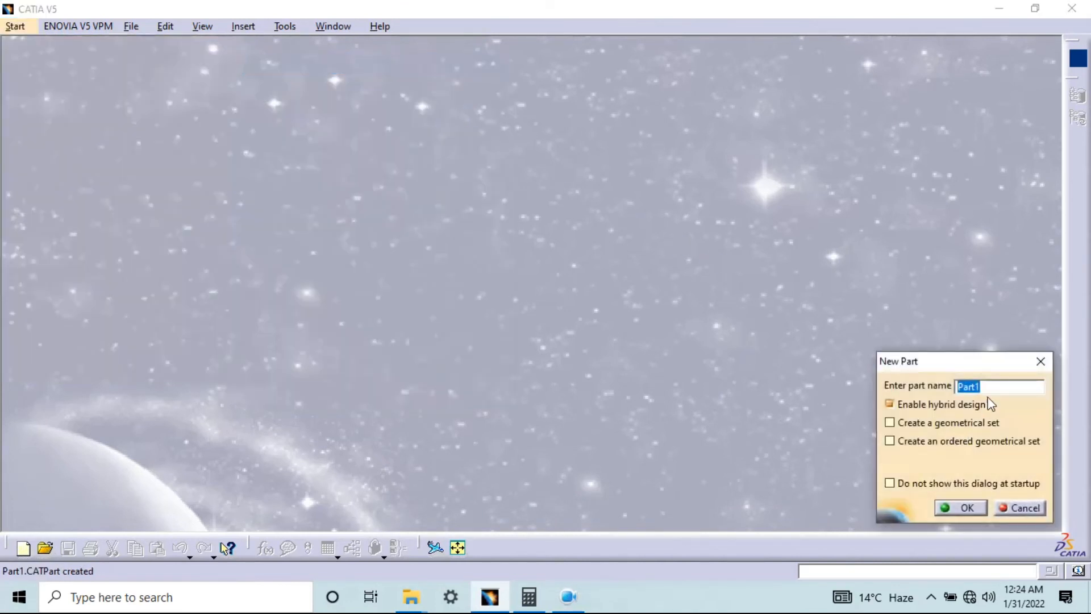
pyautogui.write('fig no 6.19 (A')
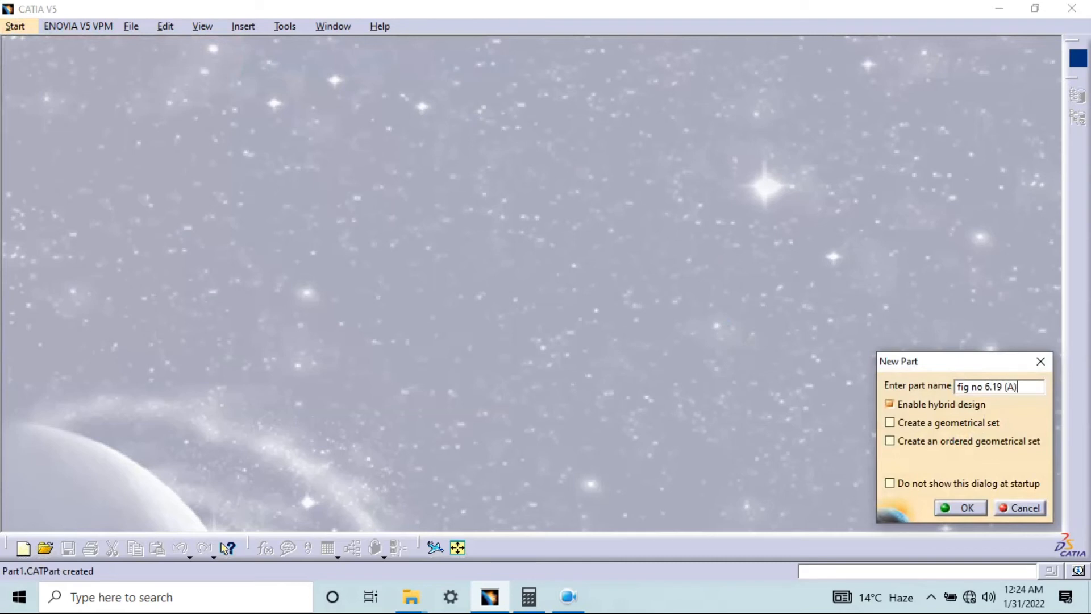
pyautogui.press('Return')
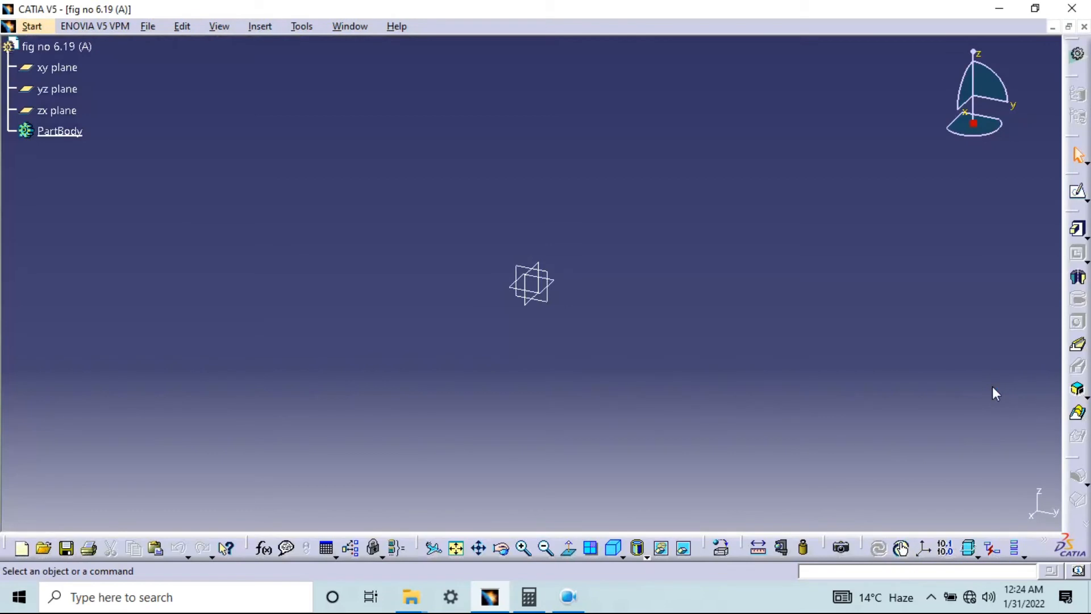
# Save the new empty part to a file
pyautogui.click(149, 27)
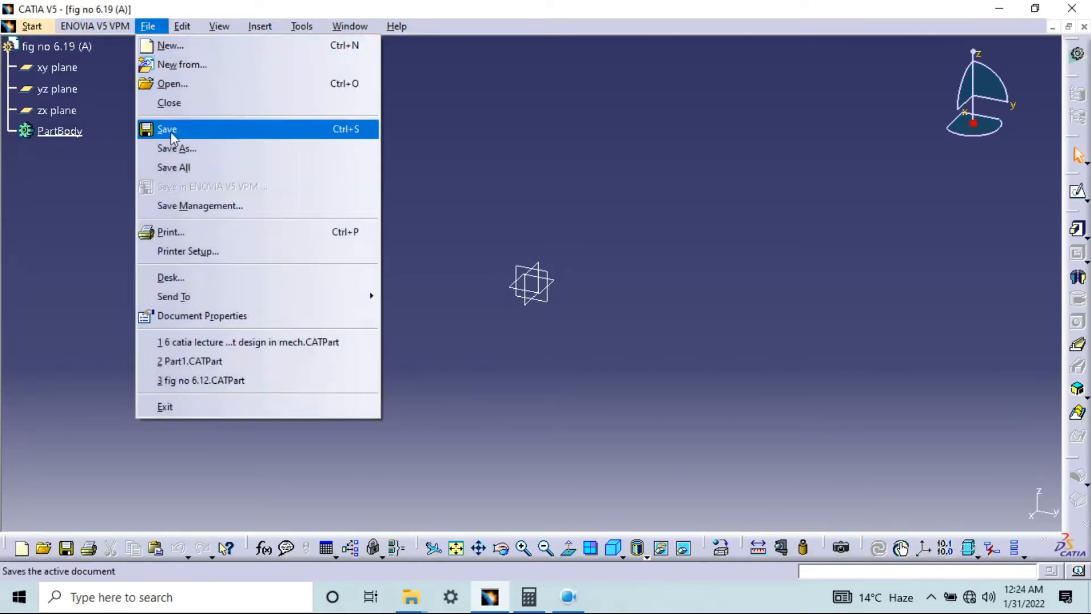
pyautogui.click(587, 87)
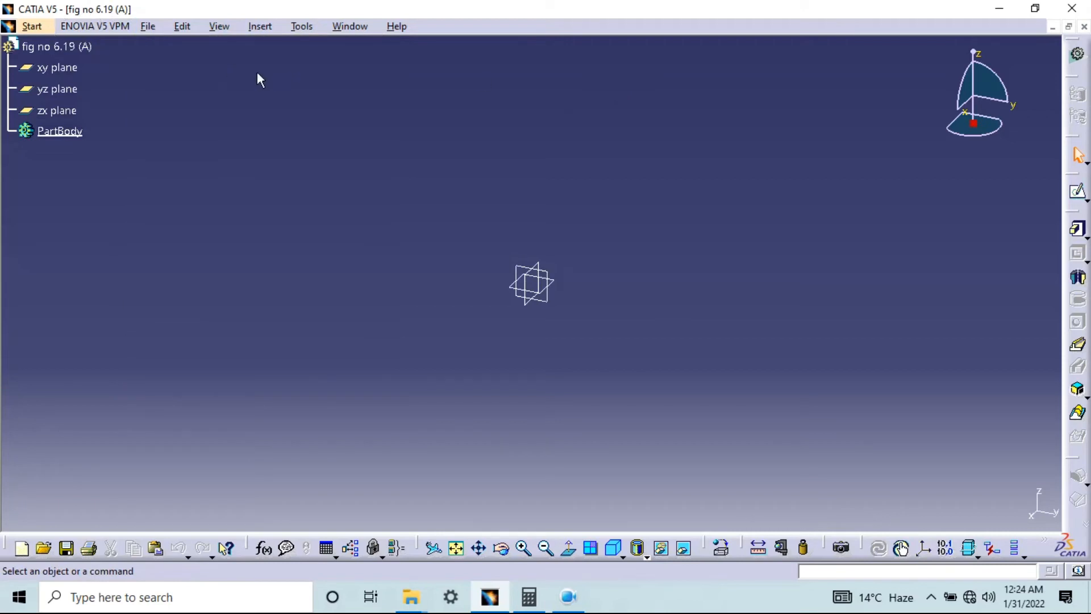
pyautogui.hotkey('ctrl', 's')
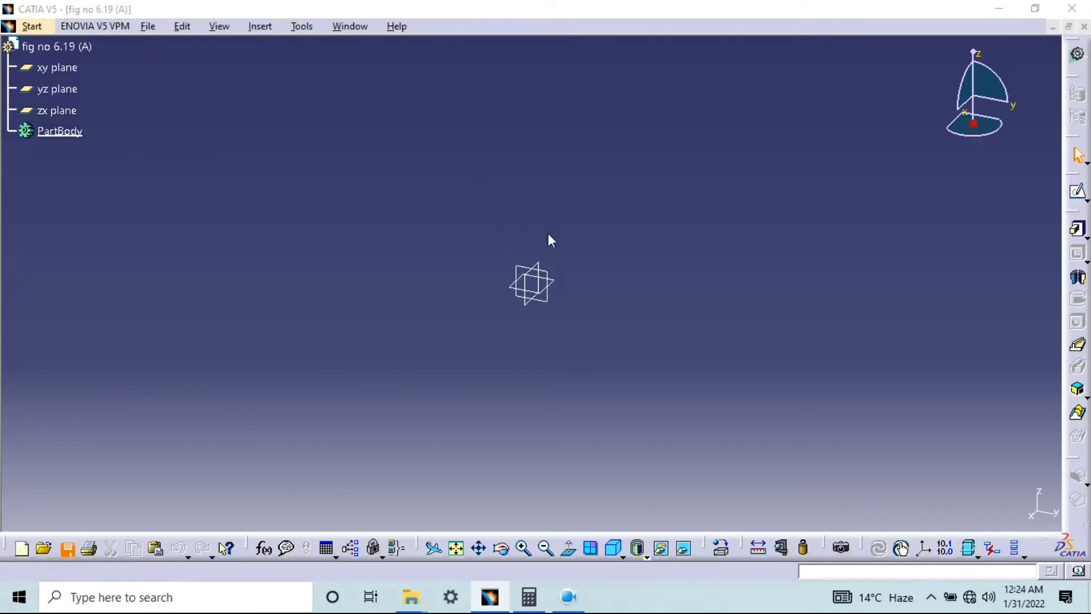
pyautogui.press('Return')
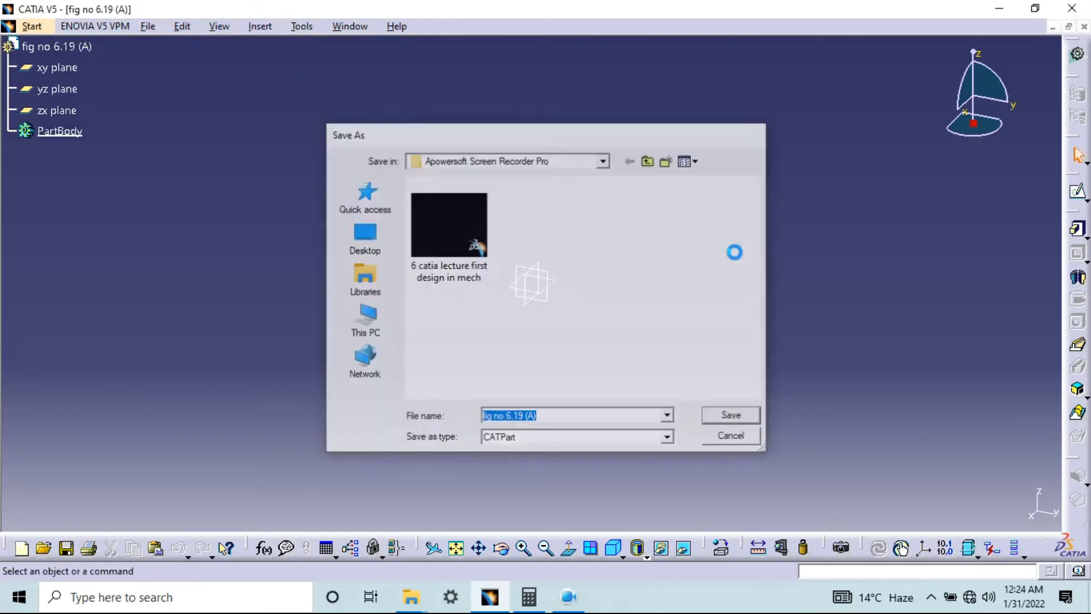
# Sketch a rectangle about 130 × 60 mm on the xy plane with its first corner at the origin
pyautogui.click(62, 69)
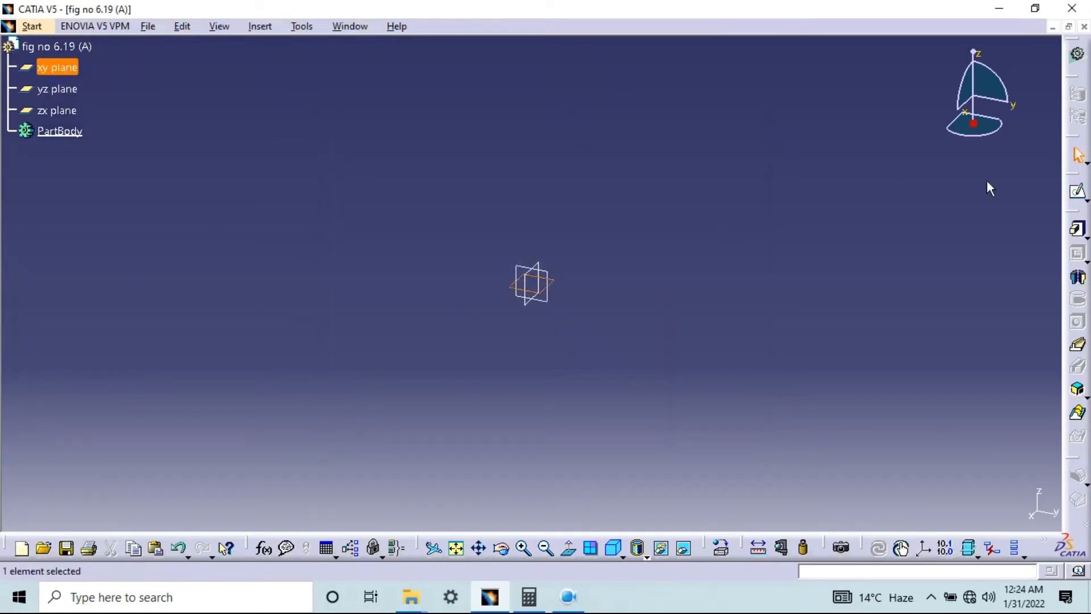
pyautogui.click(1077, 195)
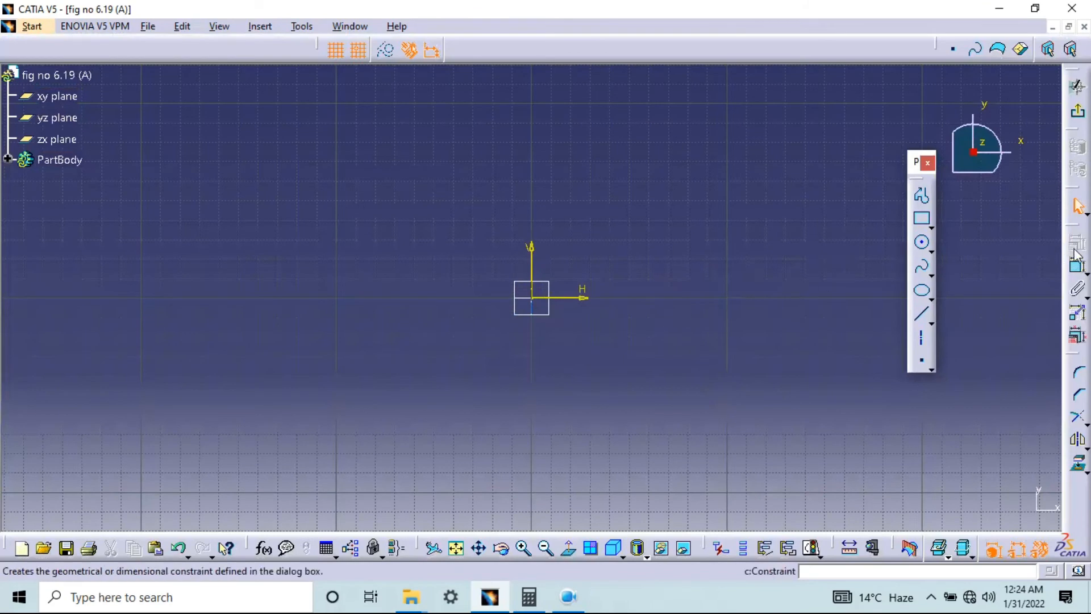
pyautogui.click(921, 220)
pyautogui.click(532, 298)
pyautogui.click(785, 179)
pyautogui.moveTo(743, 276); pyautogui.dragTo(604, 312, button='middle')
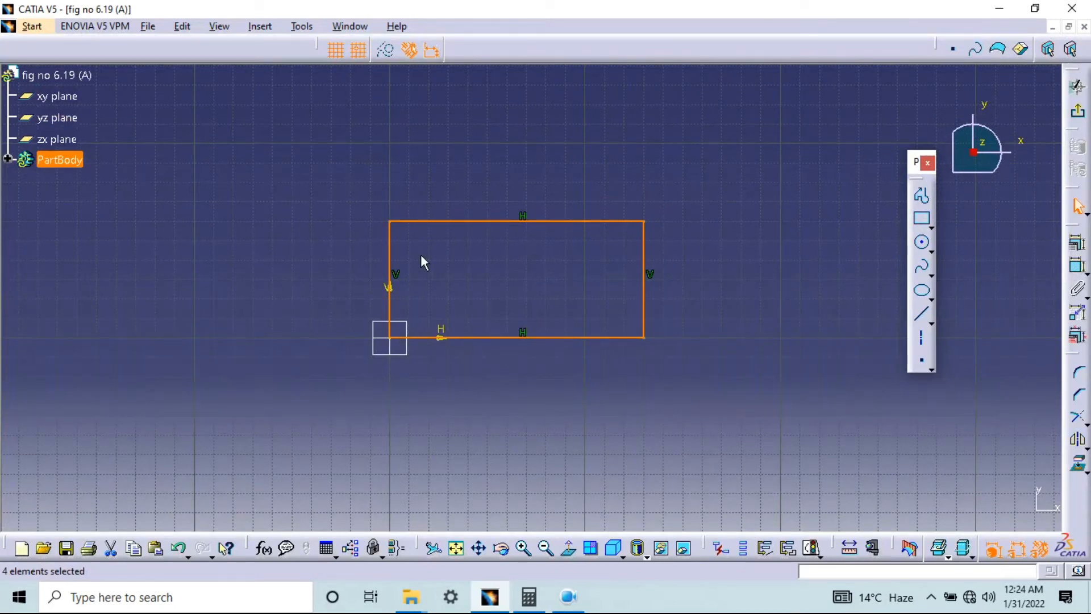
pyautogui.click(341, 357)
# Dimension the rectangle's height between its horizontal edges and its width between its vertical edges
pyautogui.click(1077, 266)
pyautogui.click(504, 222)
pyautogui.click(503, 338)
pyautogui.click(324, 270)
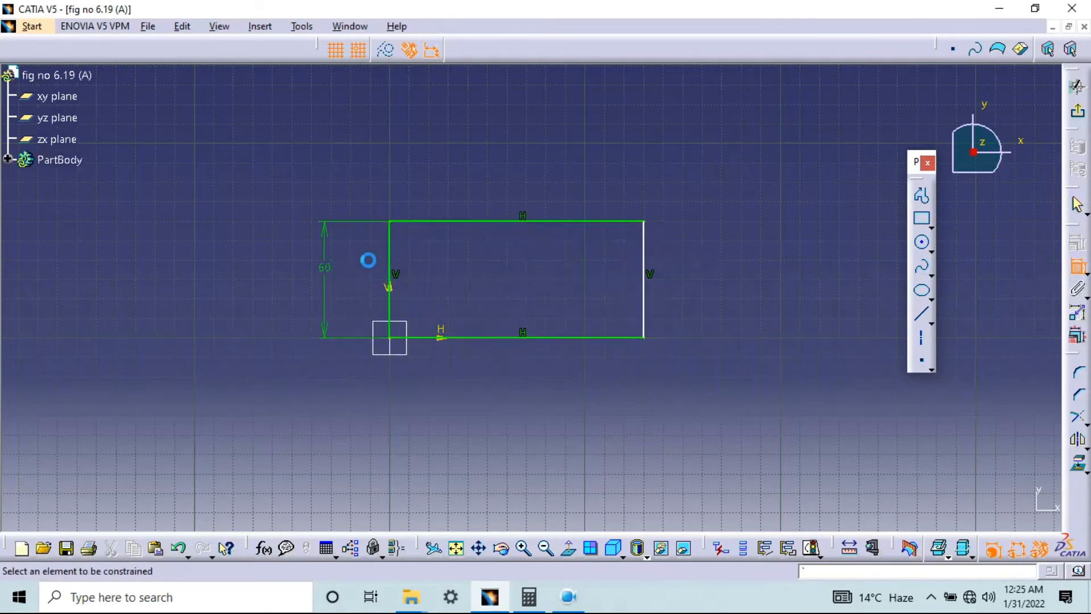
pyautogui.click(392, 257)
pyautogui.click(645, 257)
pyautogui.click(515, 190)
# Set the rectangle's width to 75 mm and its height to 50 mm
pyautogui.doubleClick(515, 183)
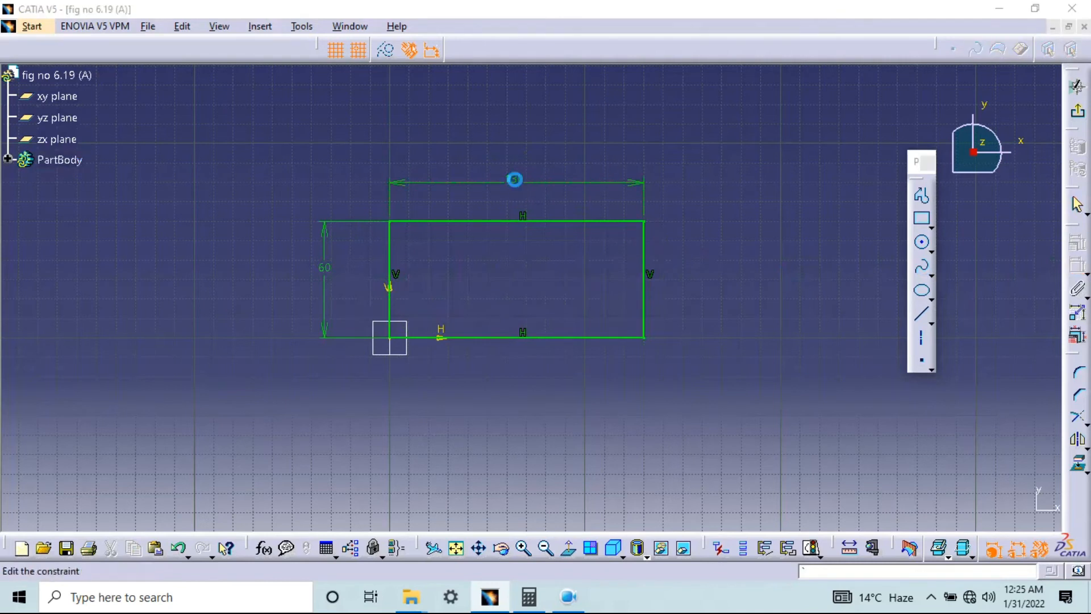
pyautogui.write('7')
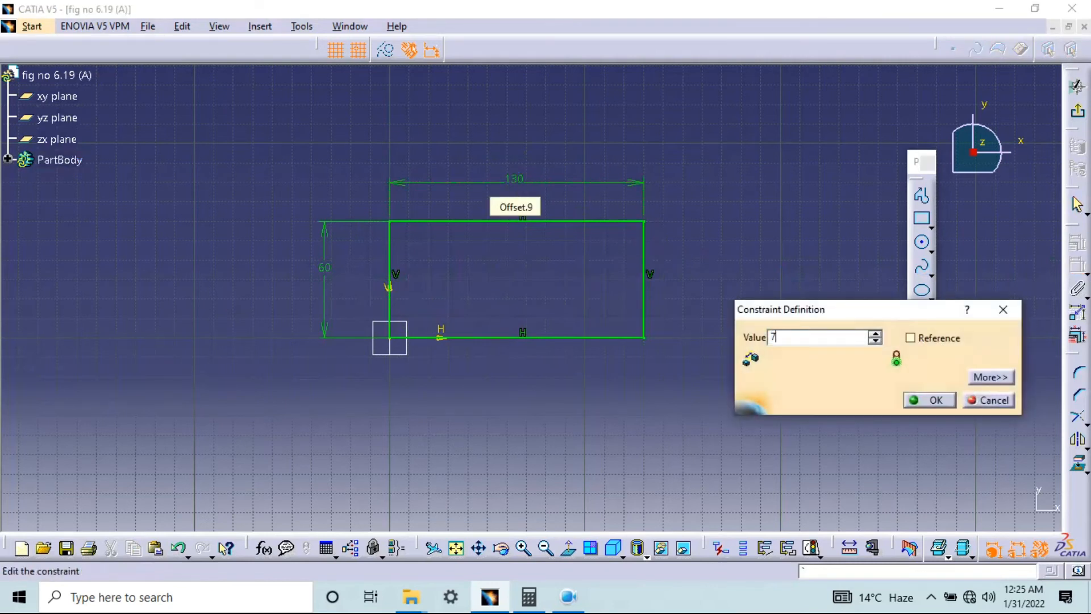
pyautogui.press('Return')
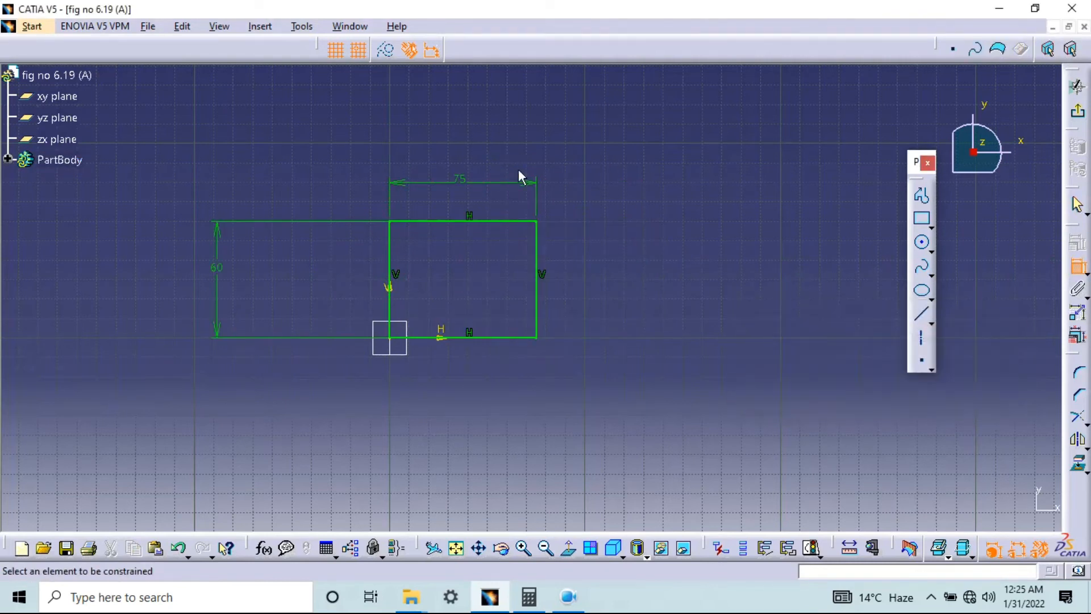
pyautogui.doubleClick(218, 268)
pyautogui.write('50')
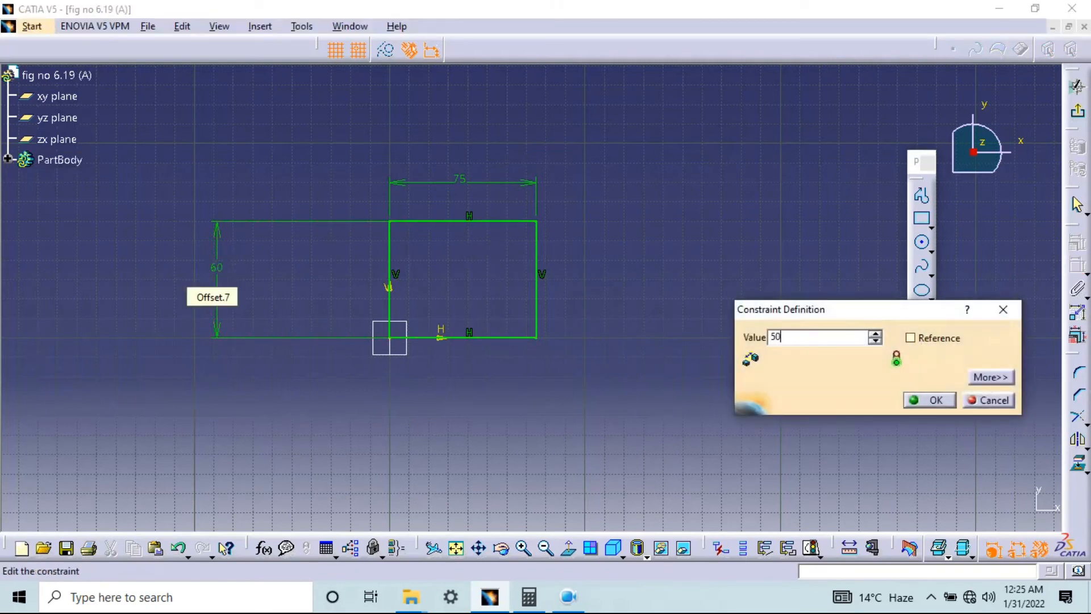
pyautogui.press('Return')
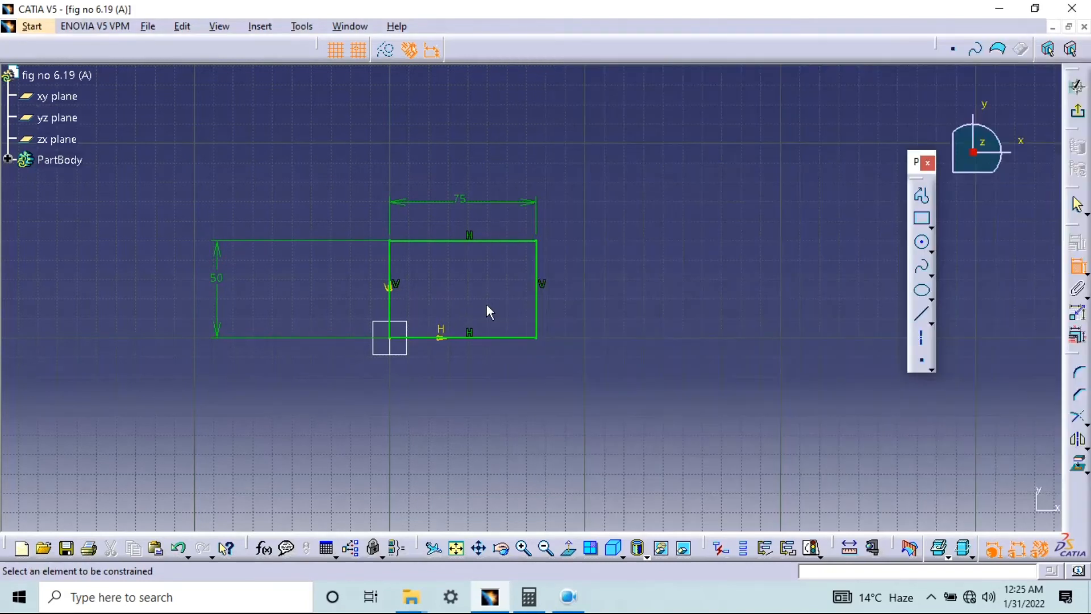
# Exit the sketch and extrude the 75 × 50 mm rectangle upward as a pad 12 mm long
pyautogui.moveTo(486, 305)
pyautogui.mouseDown(button='middle')
pyautogui.moveTo(404, 190)
pyautogui.moveTo(430, 265)
pyautogui.mouseUp(button='middle')
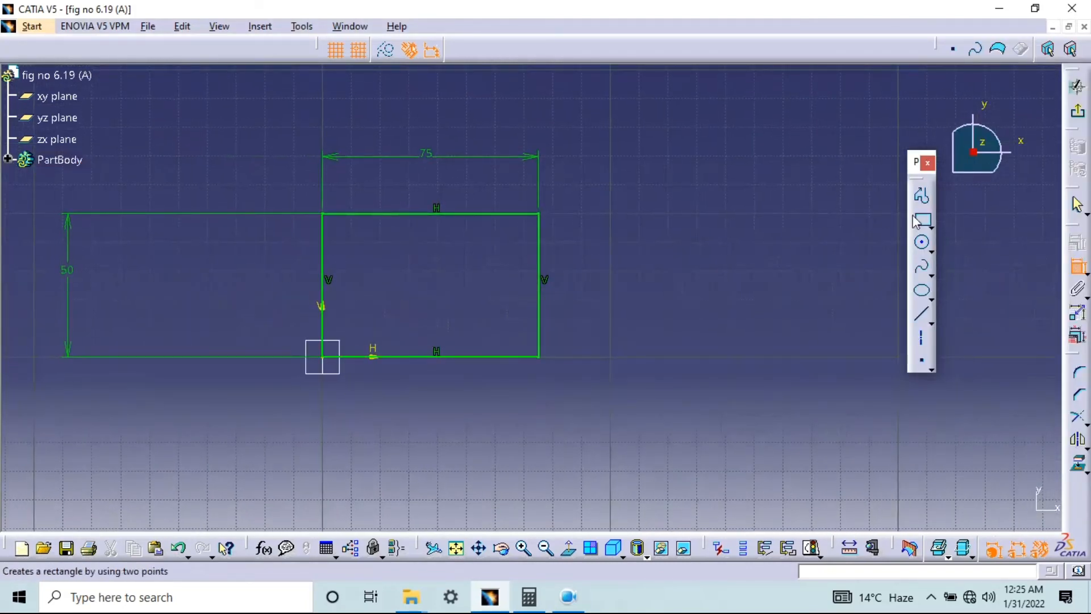
pyautogui.click(1078, 111)
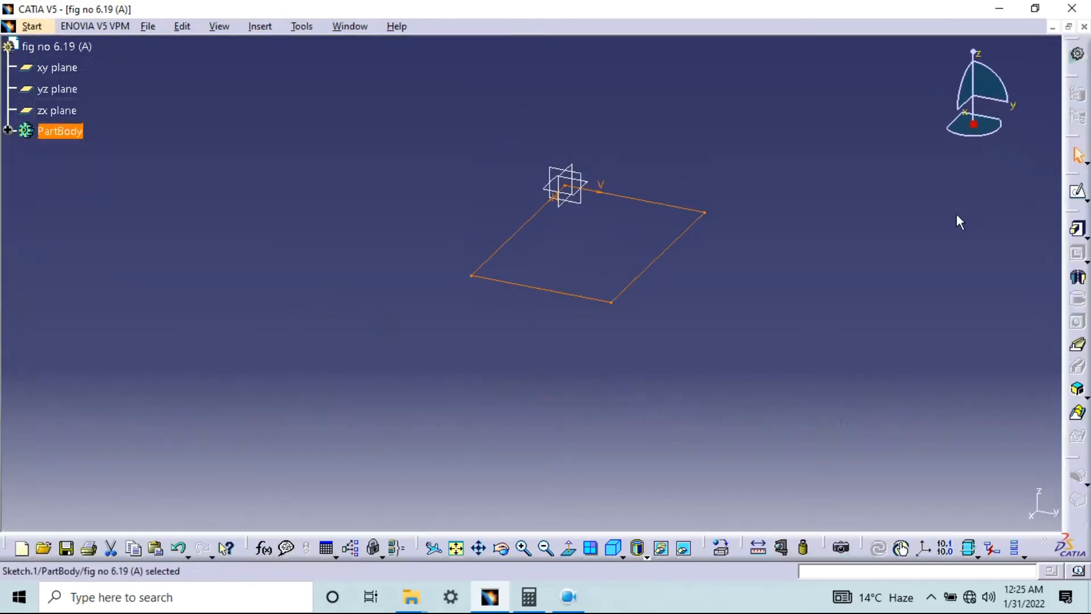
pyautogui.click(1077, 230)
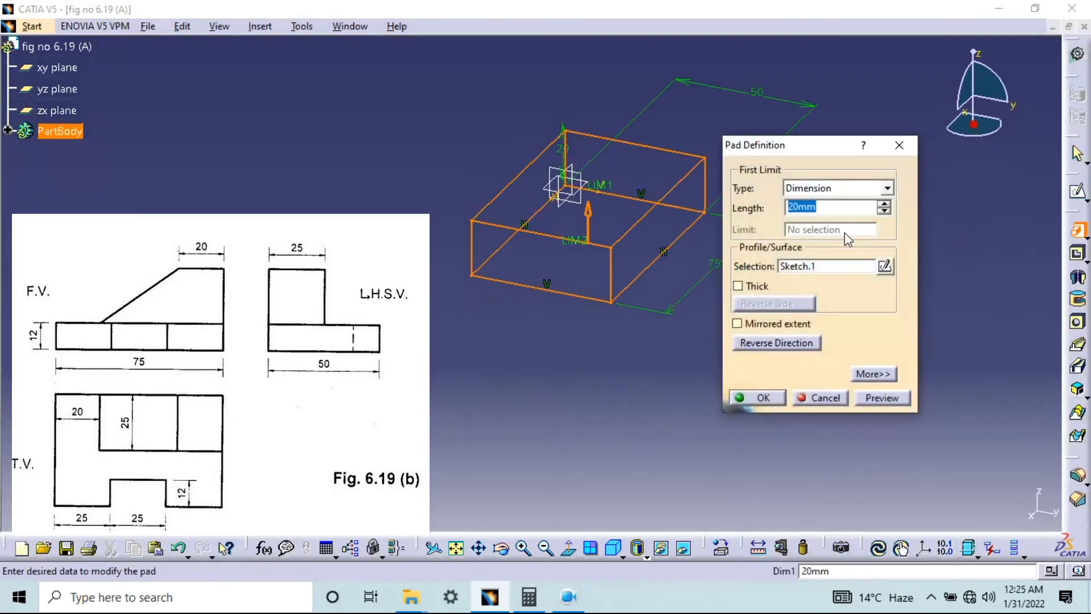
pyautogui.write('12')
pyautogui.click(881, 397)
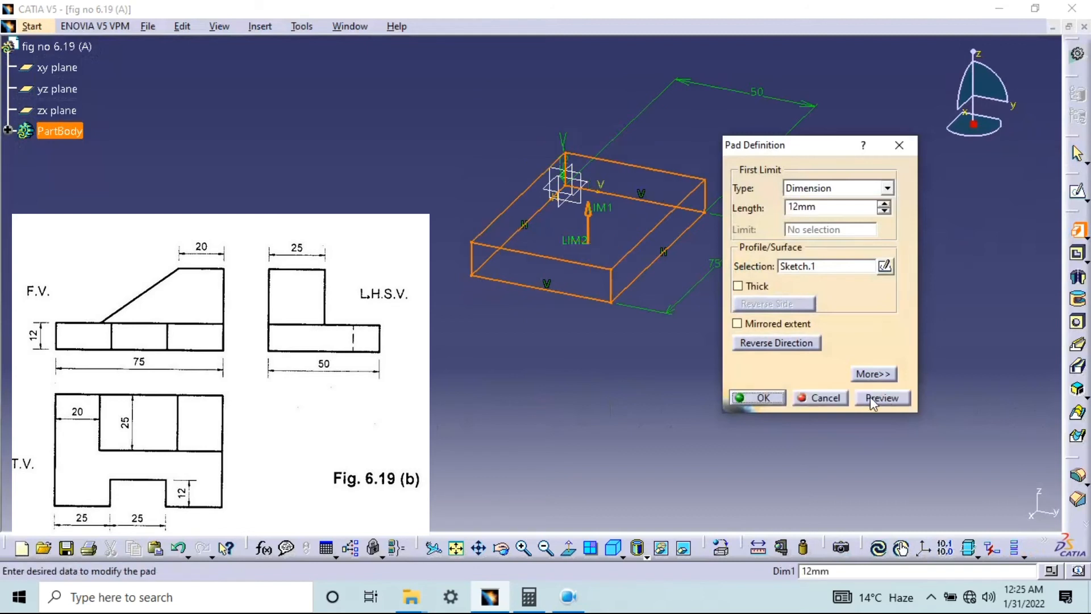
pyautogui.click(759, 397)
pyautogui.moveTo(642, 326); pyautogui.dragTo(728, 326, button='middle')
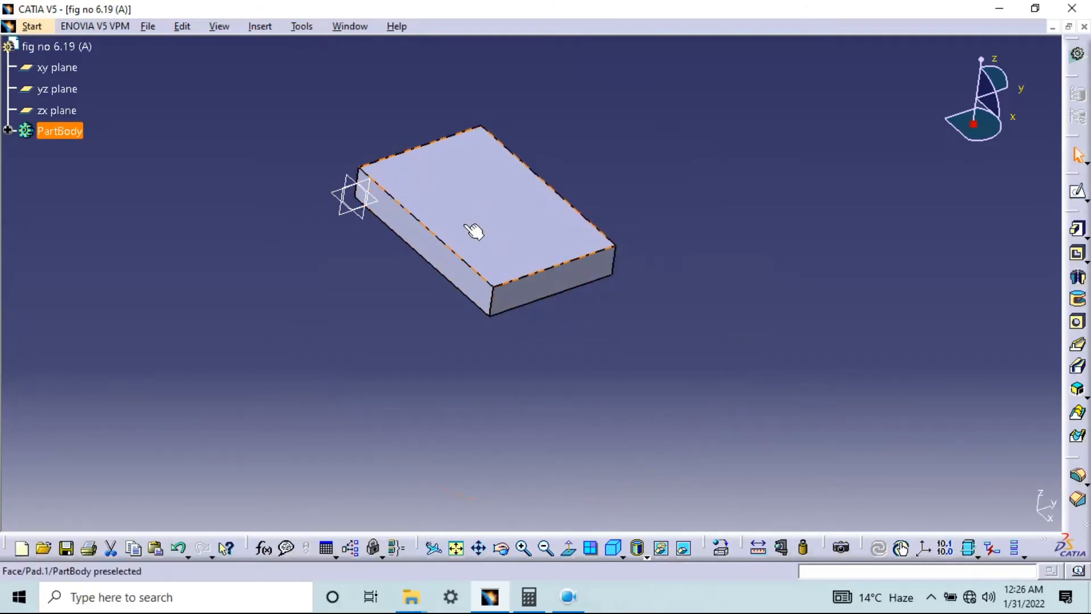
# Sketch a rectangle about 40 × 10 mm on the block's top face plane, clear of the block's outline
pyautogui.click(1076, 193)
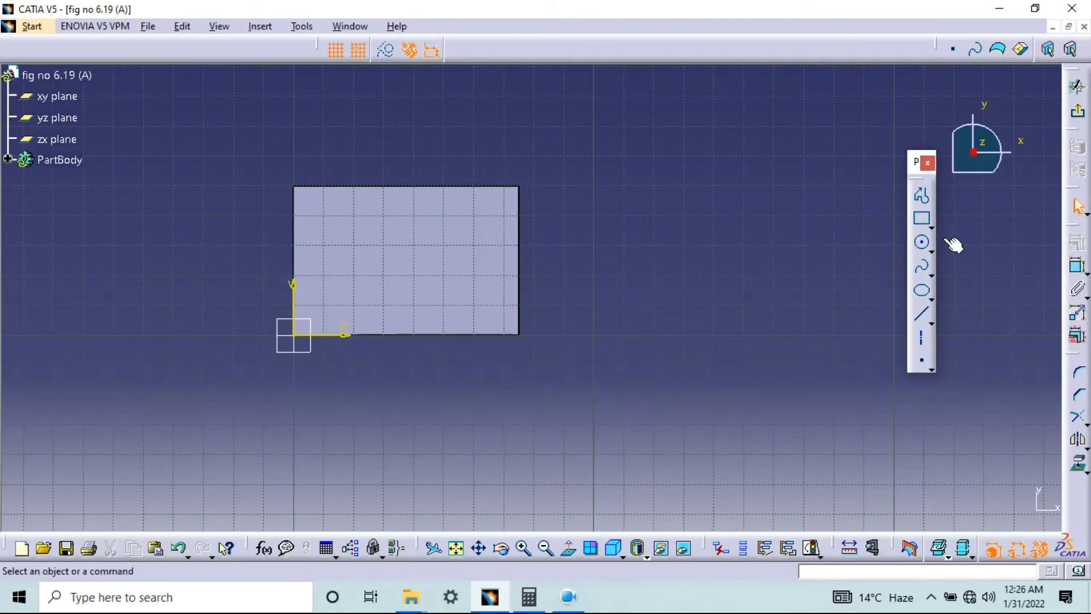
pyautogui.click(923, 222)
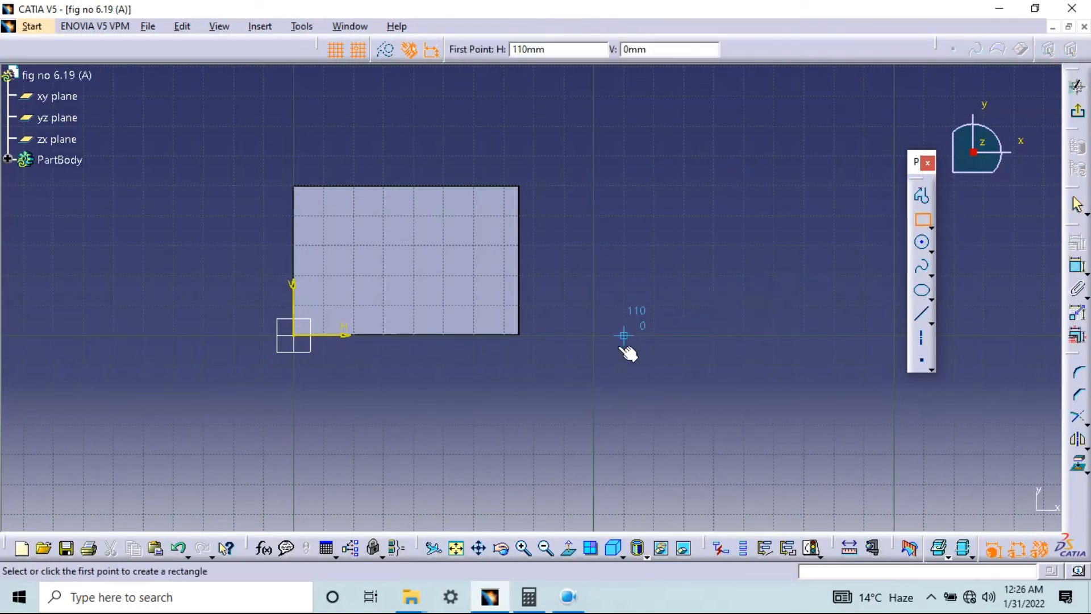
pyautogui.click(653, 366)
pyautogui.click(774, 395)
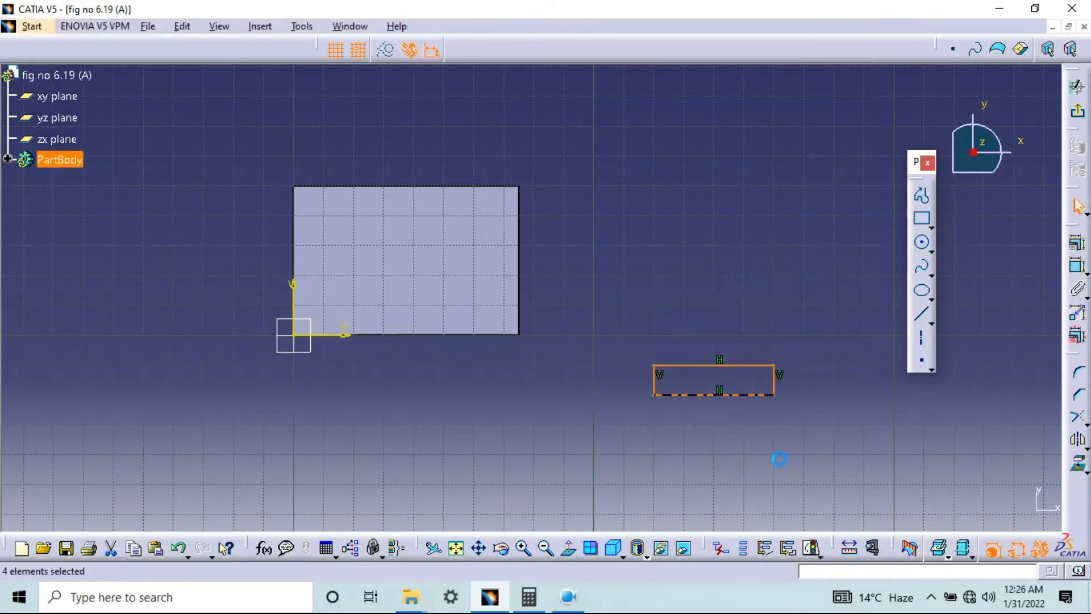
# Dimension the rectangle's height between its horizontal edges and its width between its vertical edges
pyautogui.click(1079, 269)
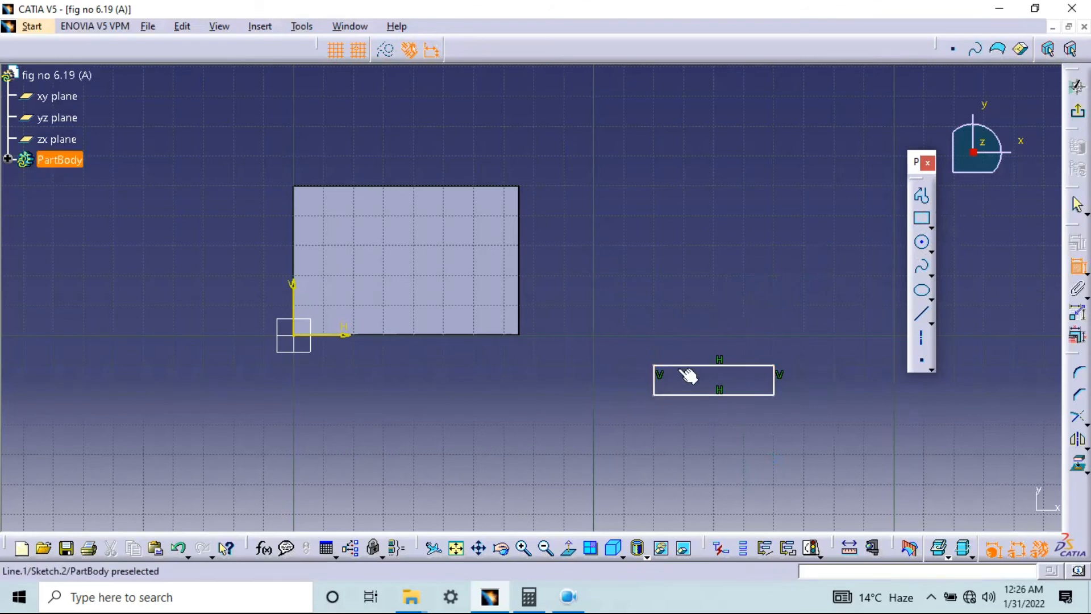
pyautogui.click(687, 395)
pyautogui.click(685, 395)
pyautogui.click(594, 385)
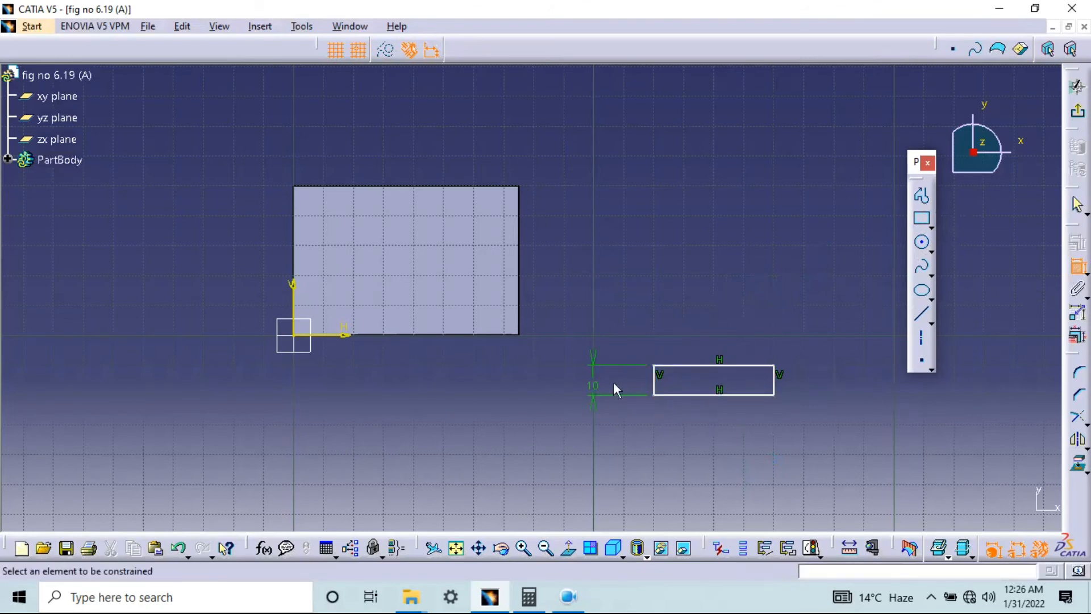
pyautogui.click(671, 367)
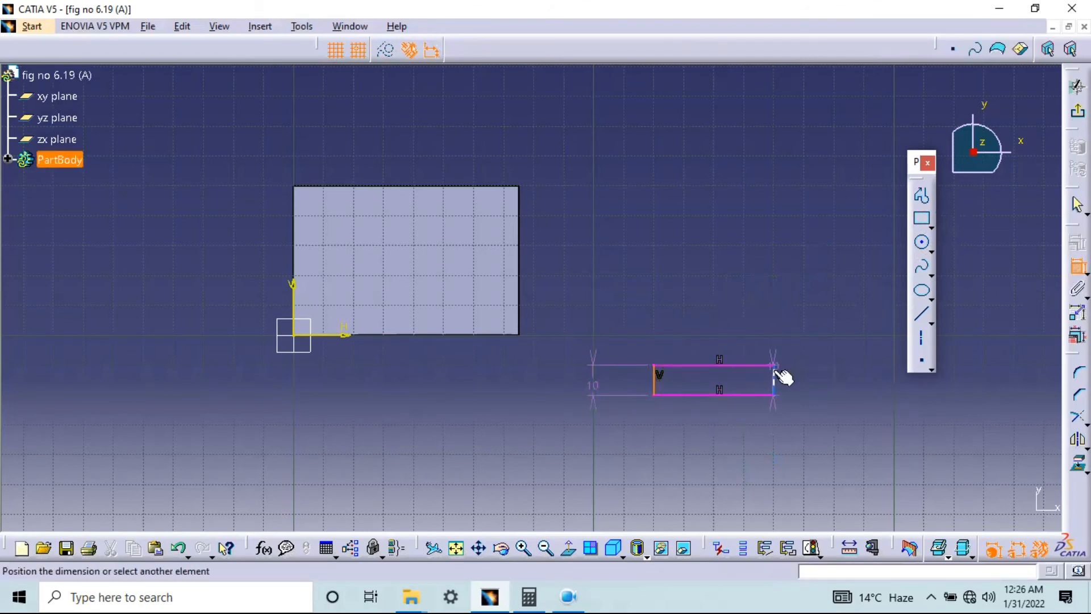
pyautogui.click(723, 328)
# Set the small rectangle's width to 25 mm and its height to 12 mm
pyautogui.doubleClick(728, 325)
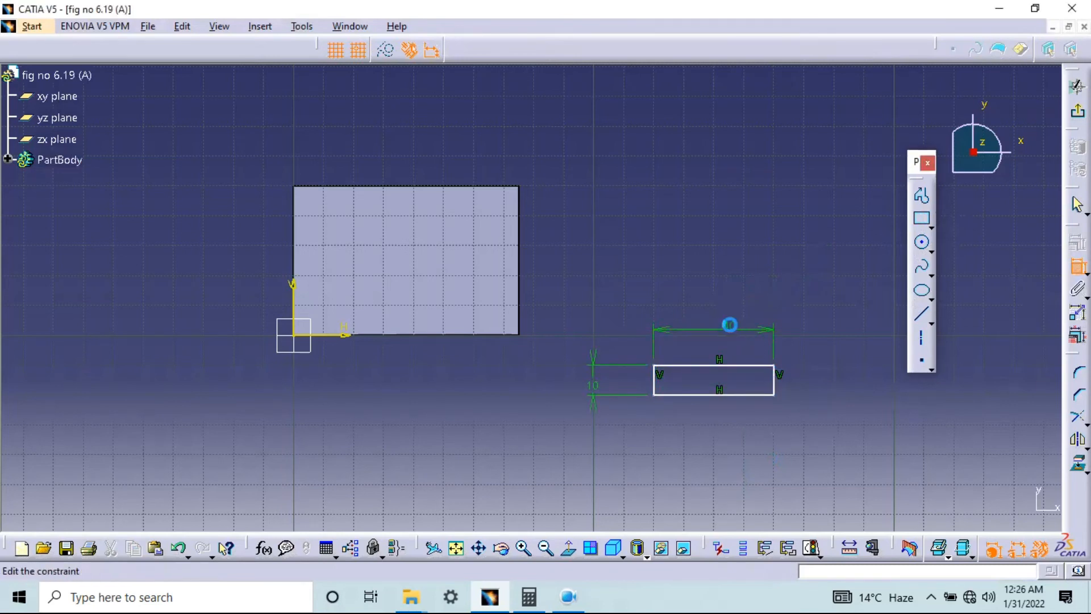
pyautogui.write('25')
pyautogui.press('Return')
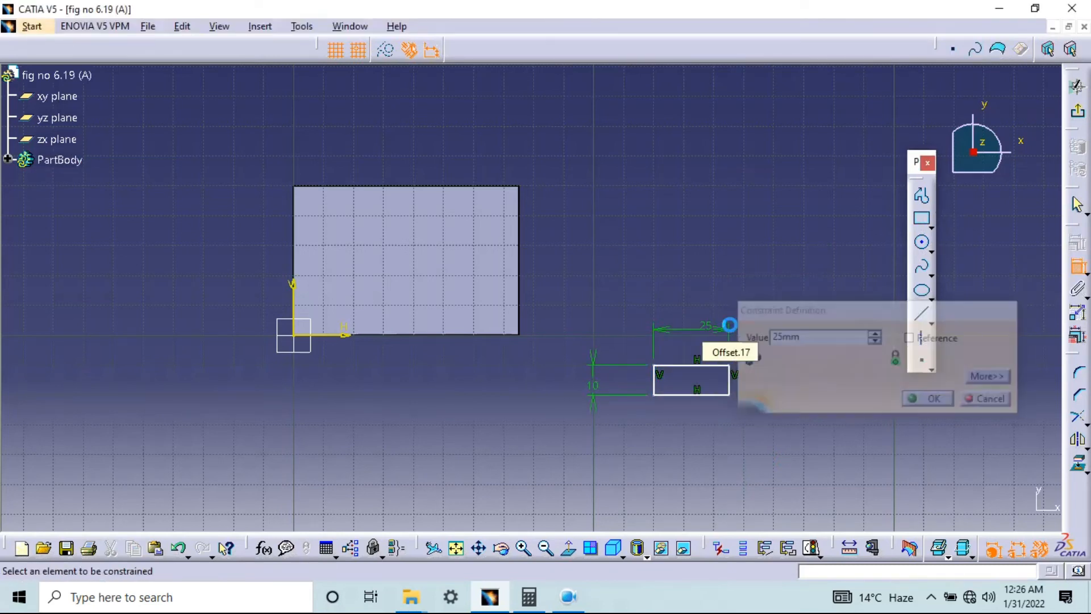
pyautogui.doubleClick(591, 379)
pyautogui.write('12')
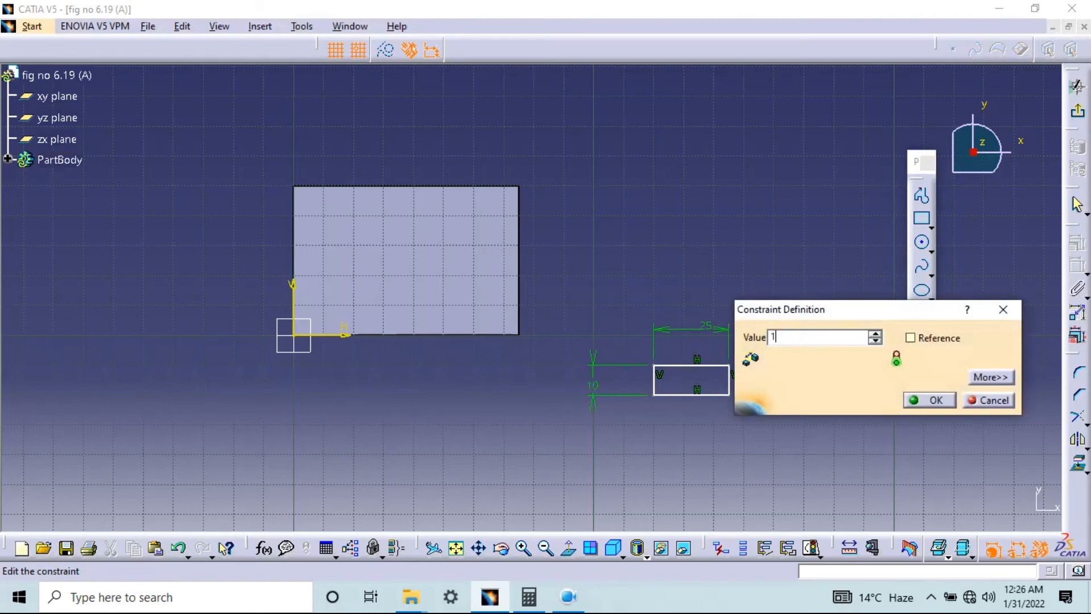
pyautogui.press('Return')
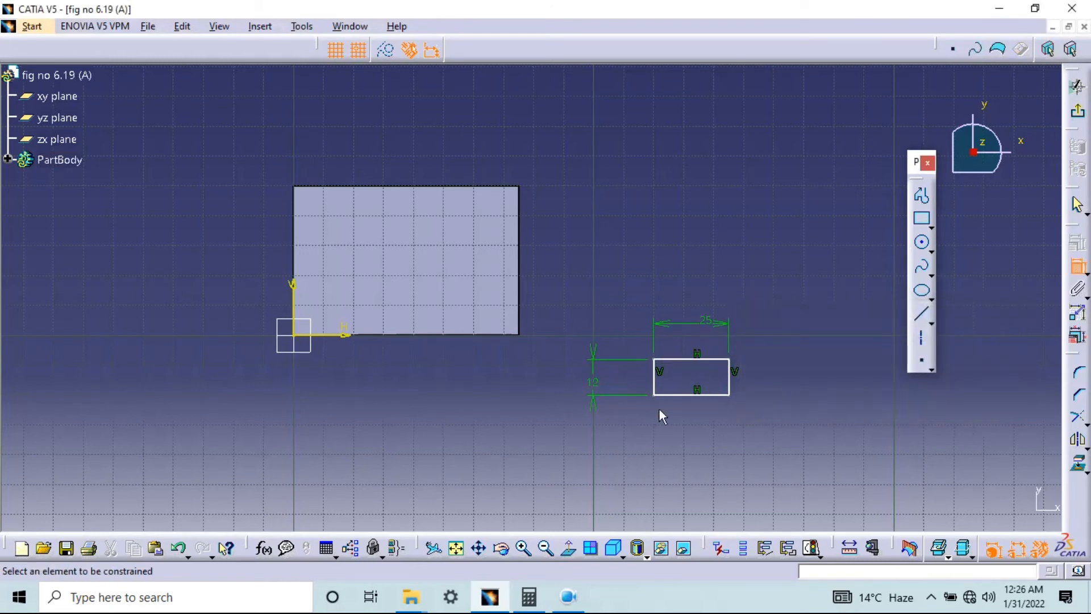
pyautogui.click(1079, 272)
pyautogui.click(655, 378)
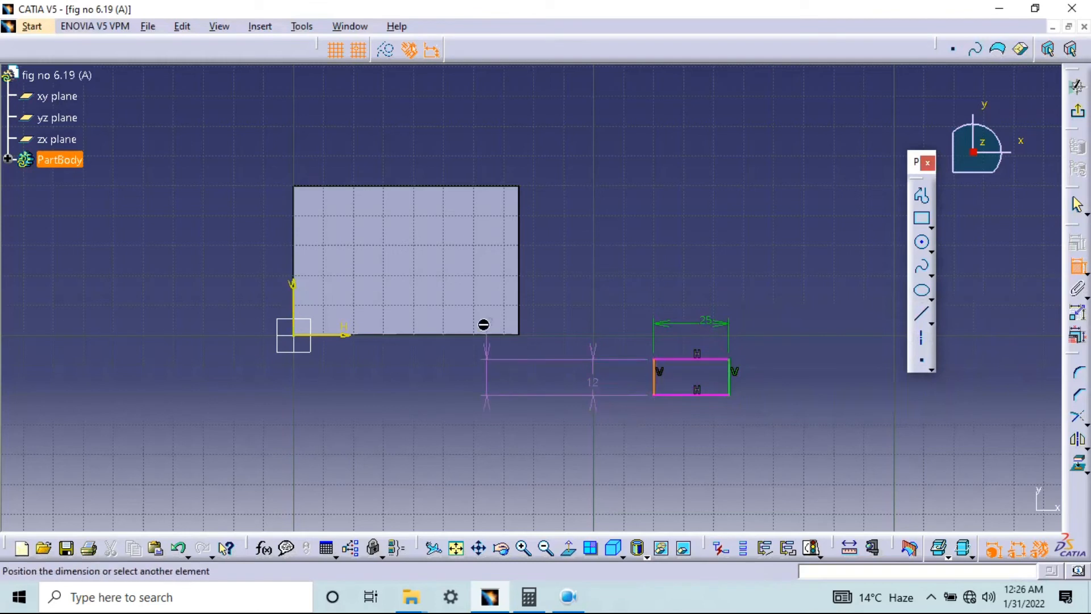
pyautogui.click(303, 244)
pyautogui.press('Escape')
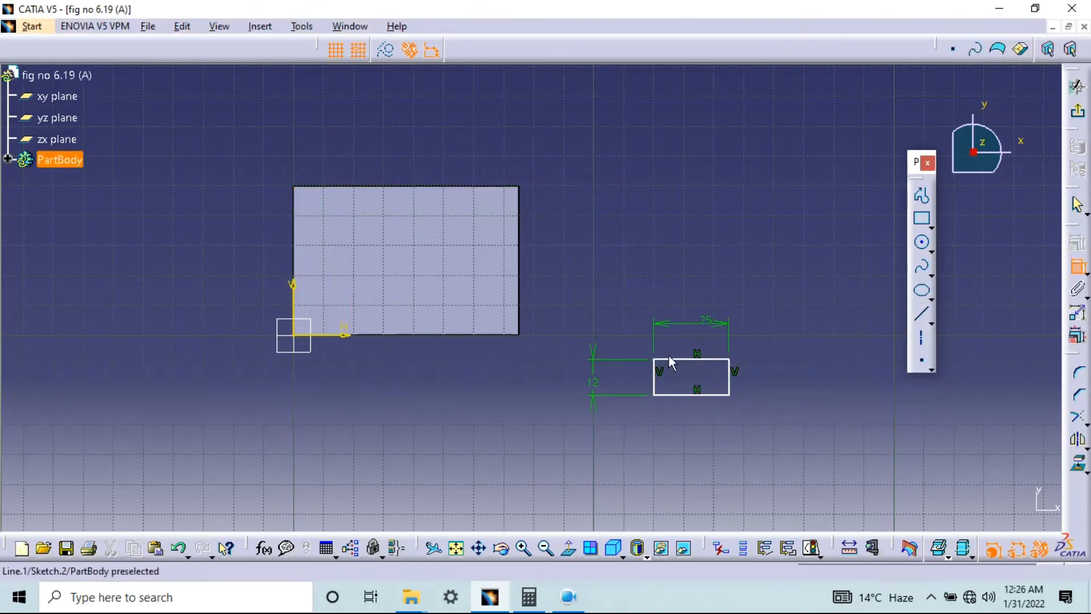
# Dimension the rectangle's left edge from the block's left edge and set the distance to 25 mm
pyautogui.click(655, 378)
pyautogui.click(301, 248)
pyautogui.click(453, 151)
pyautogui.doubleClick(448, 145)
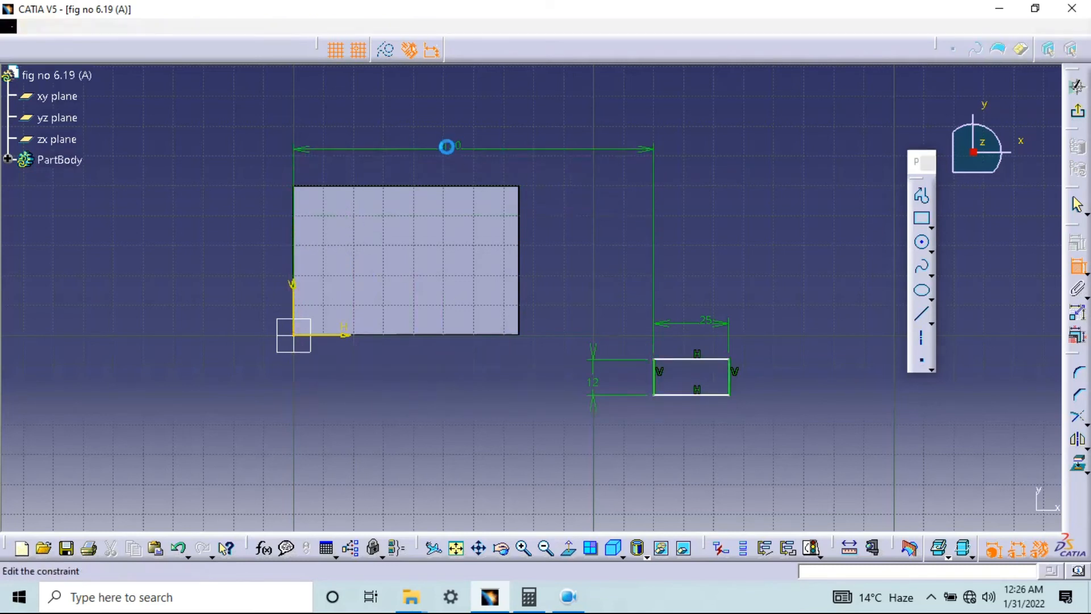
pyautogui.write('25mm')
pyautogui.press('Return')
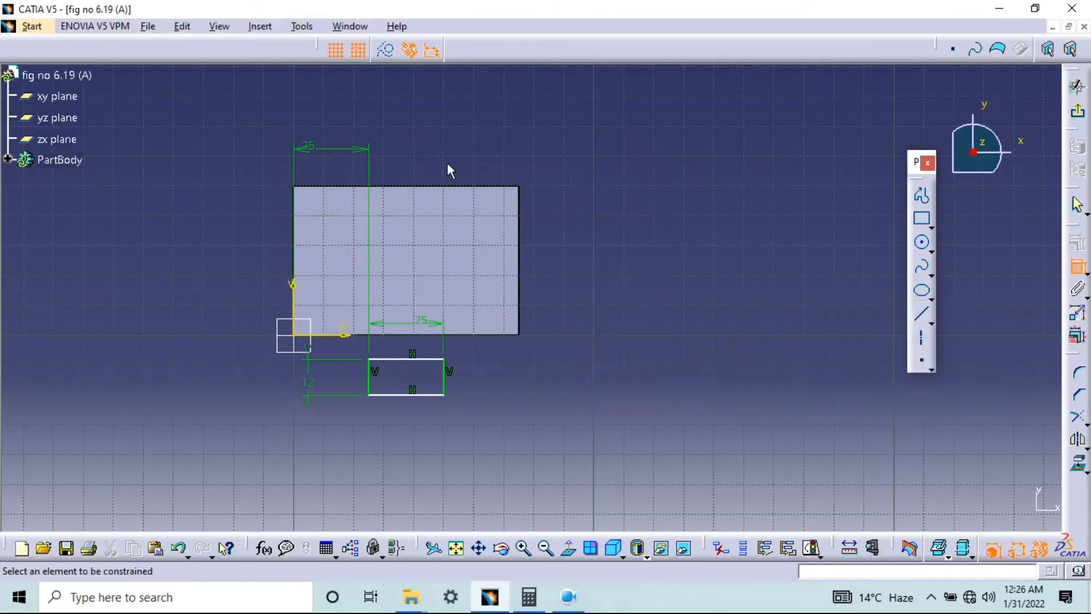
pyautogui.click(433, 395)
pyautogui.click(483, 335)
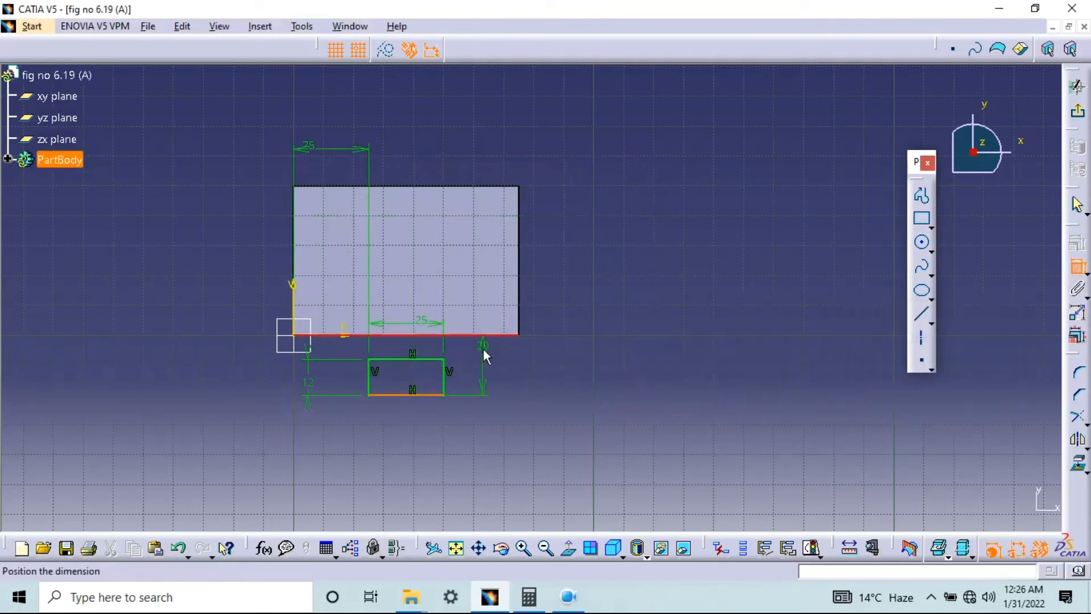
pyautogui.press('Escape')
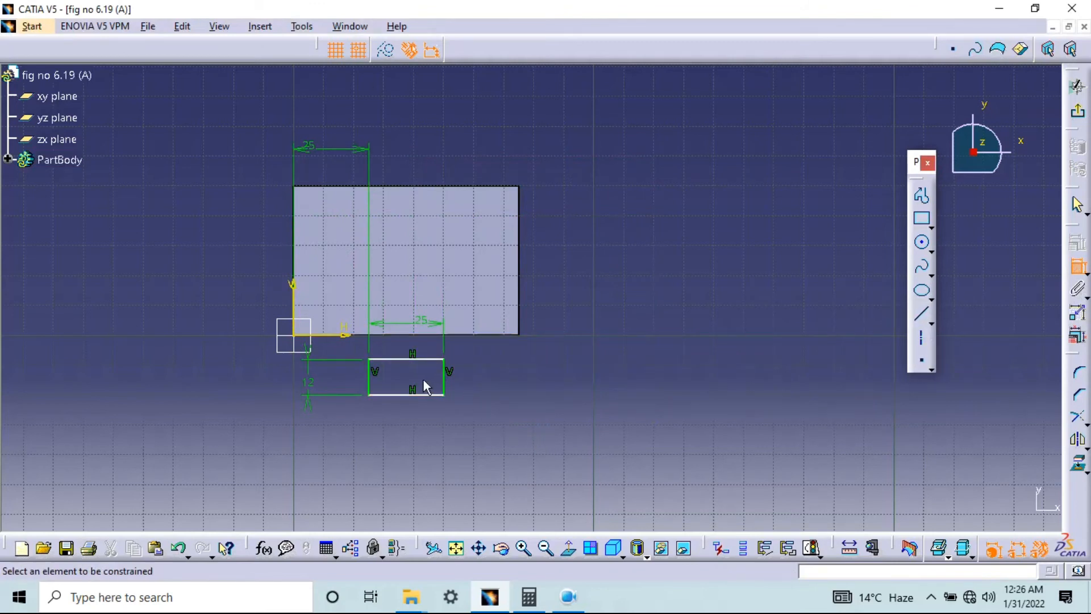
# Dimension the rectangle's lower edge from the block's lower edge and set the offset to 0 mm
pyautogui.click(426, 395)
pyautogui.click(491, 336)
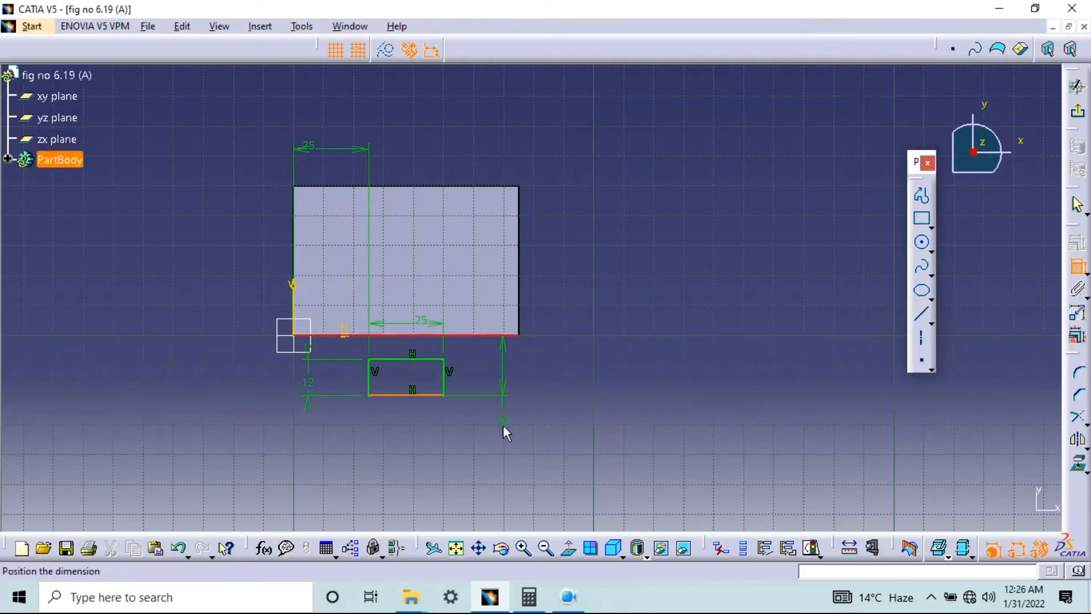
pyautogui.click(503, 424)
pyautogui.doubleClick(503, 422)
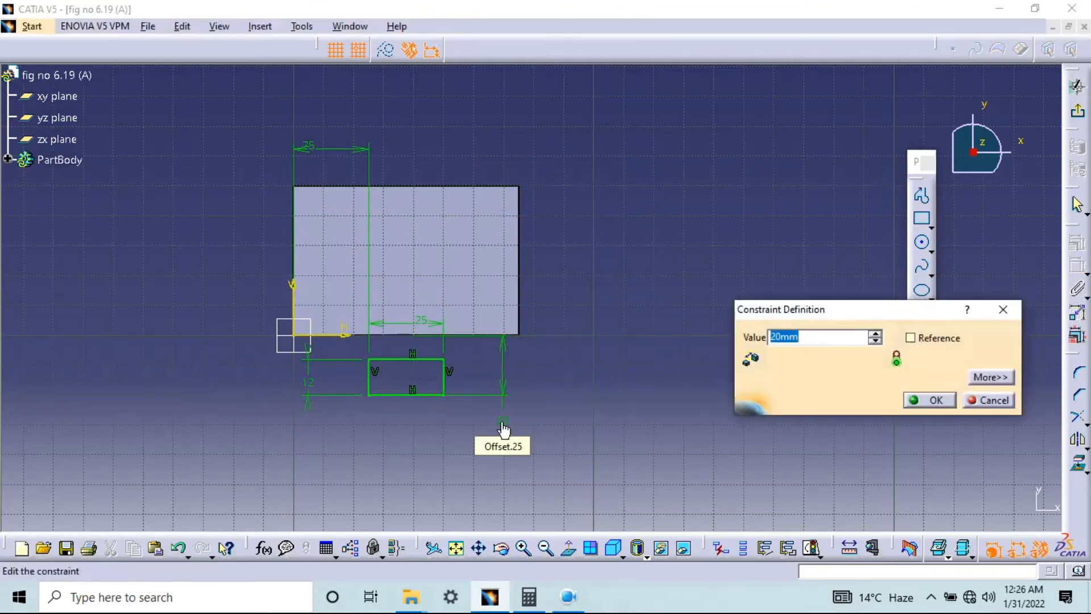
pyautogui.write('0')
pyautogui.press('Return')
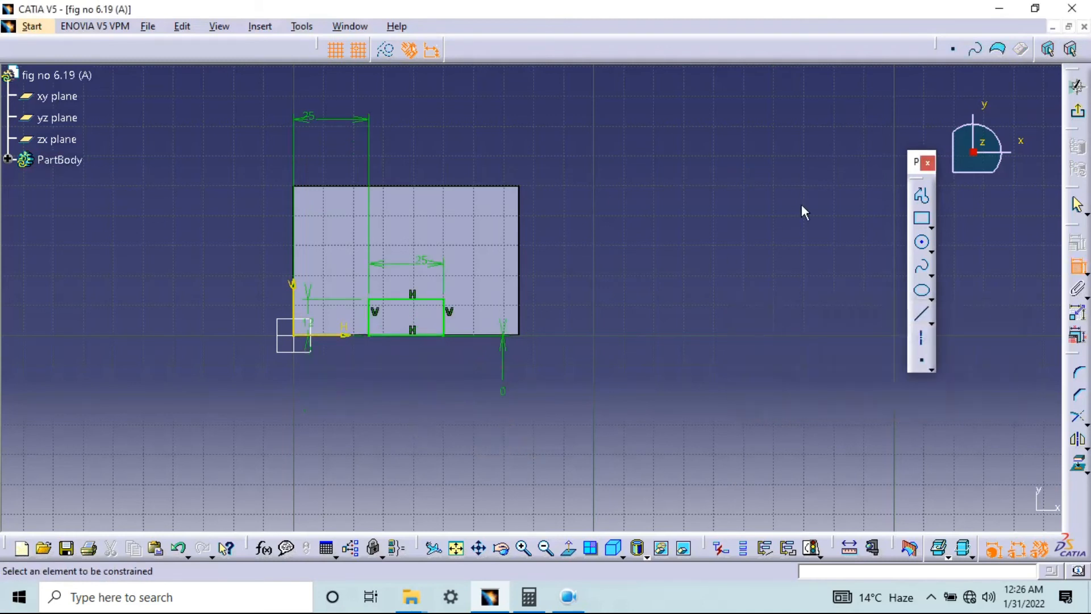
# Exit the sketch and cut the 25 × 12 mm rectangle through the block as a pocket 12 mm deep
pyautogui.click(1078, 111)
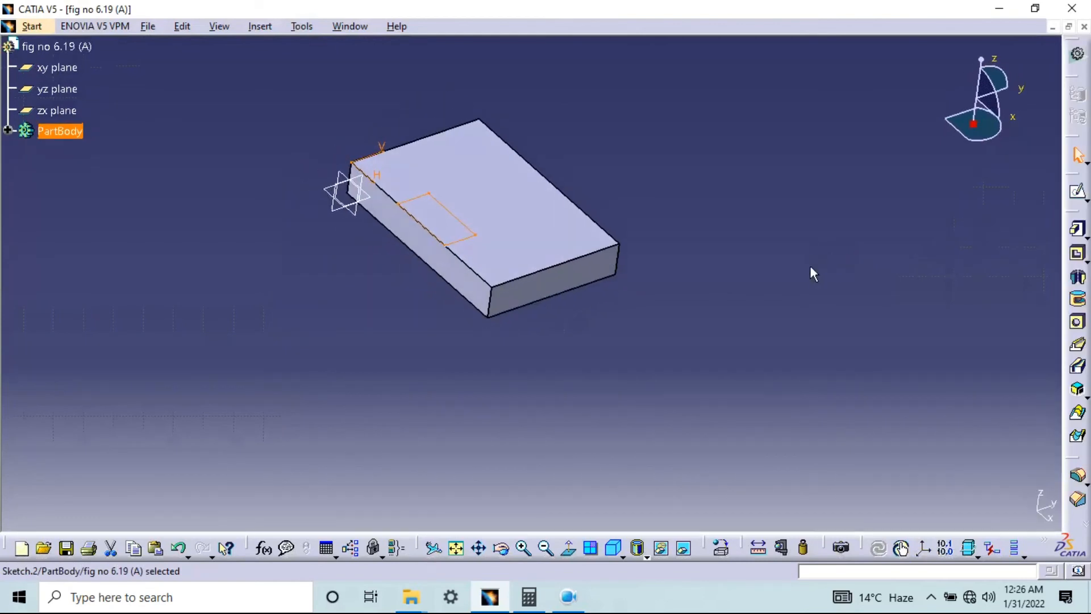
pyautogui.click(1078, 256)
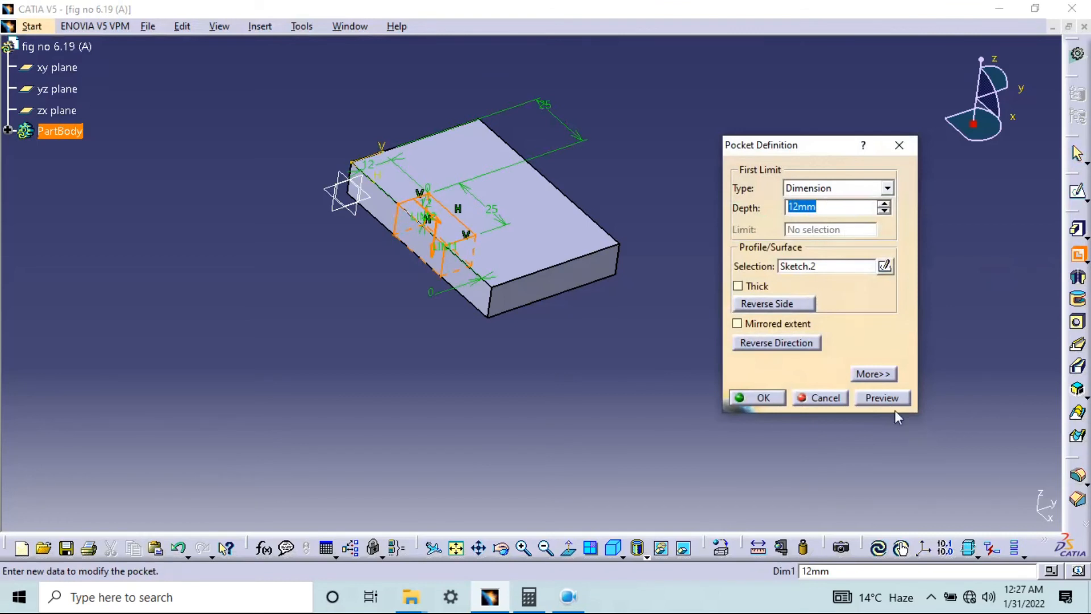
pyautogui.click(879, 397)
pyautogui.click(778, 397)
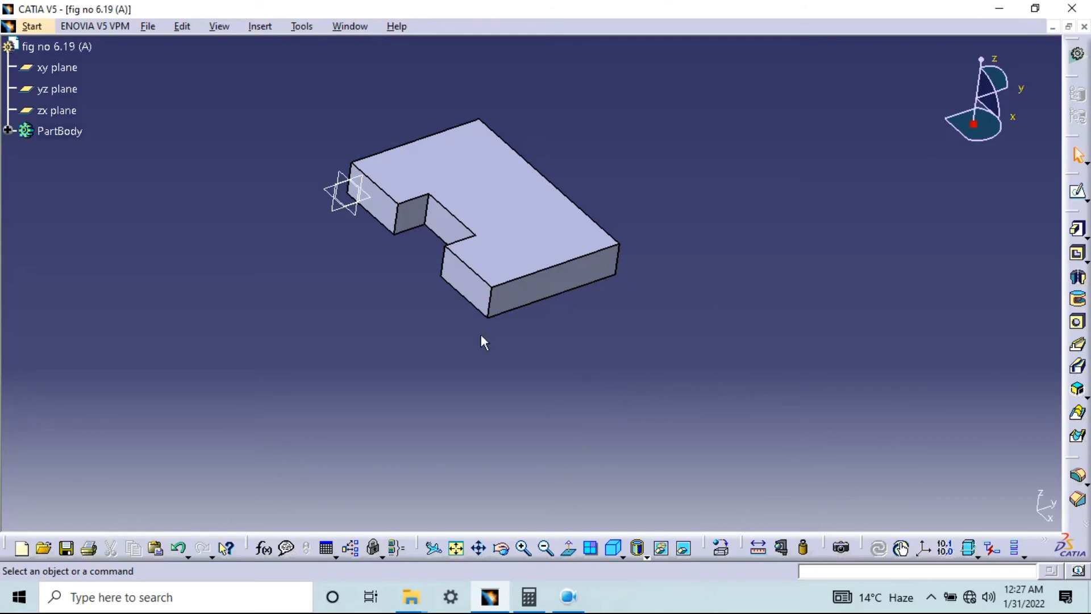
# On the long side face opposite the notch, sketch a closed sloped profile above the block, about 50 mm base, 20 mm top and 20 mm high
pyautogui.moveTo(735, 261); pyautogui.dragTo(453, 326, button='middle')
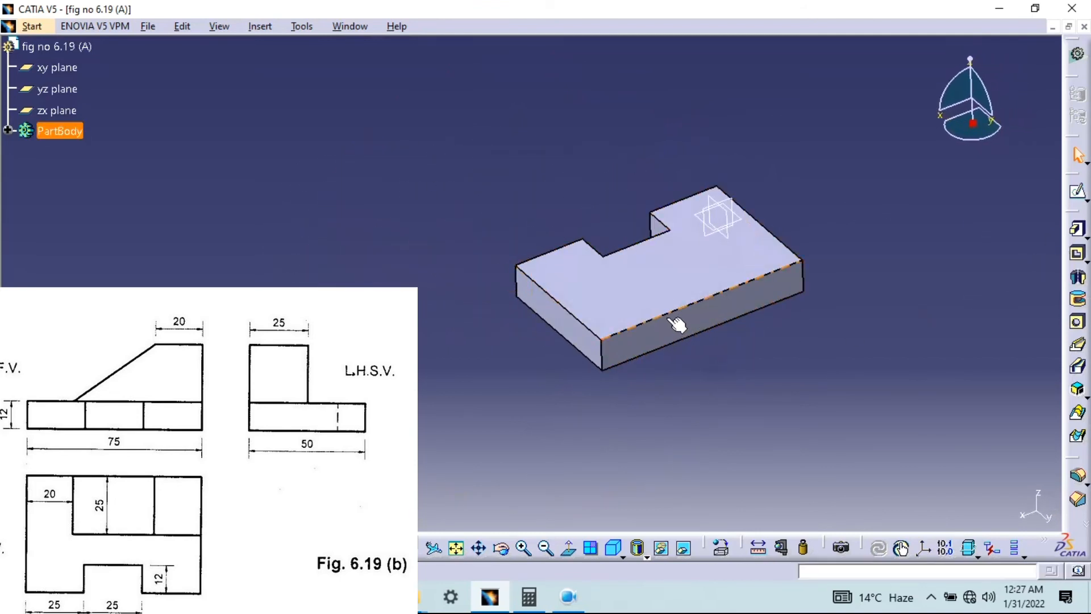
pyautogui.click(705, 320)
pyautogui.click(1078, 190)
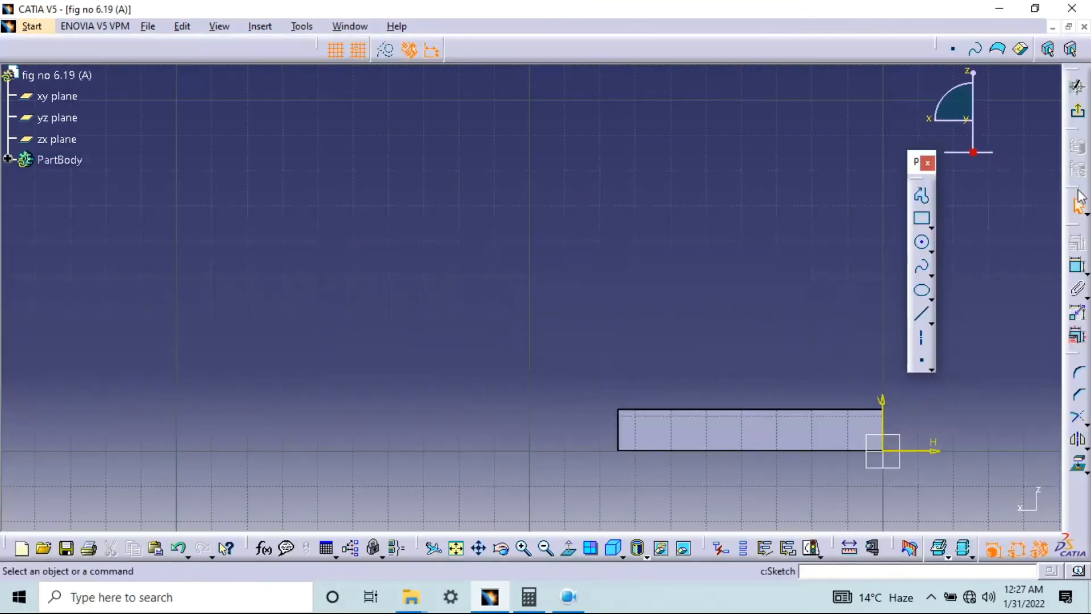
pyautogui.moveTo(804, 393); pyautogui.dragTo(619, 280, button='middle')
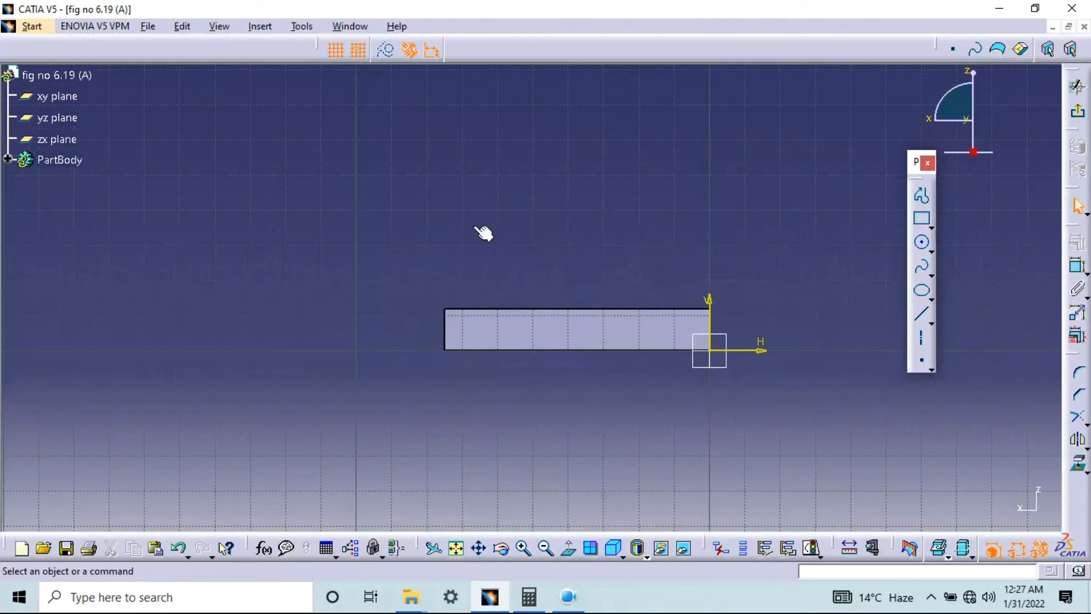
pyautogui.click(922, 195)
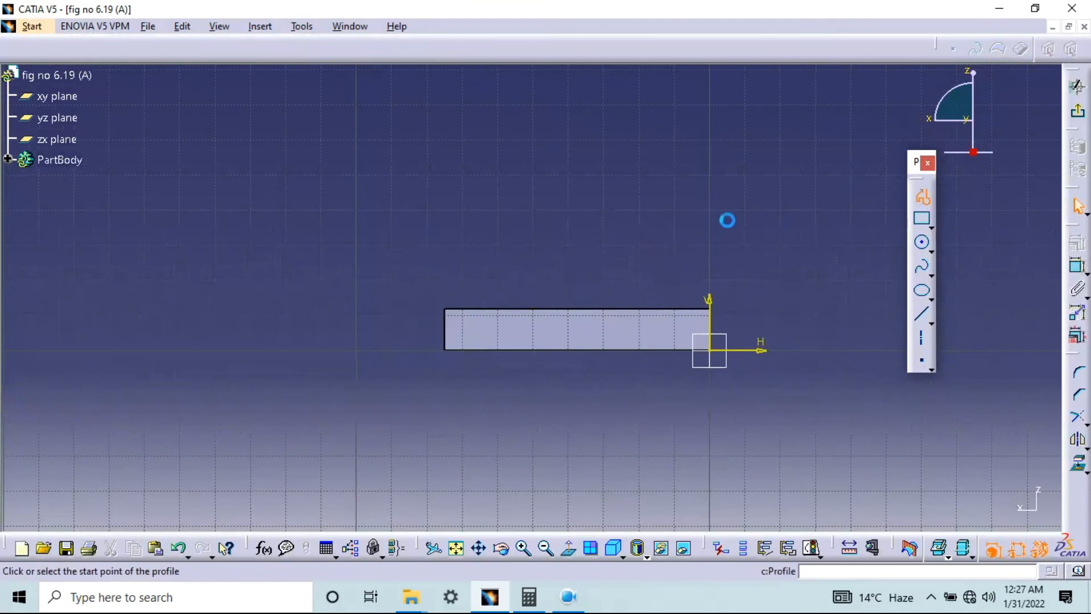
pyautogui.click(532, 245)
pyautogui.click(710, 245)
pyautogui.click(710, 174)
pyautogui.click(640, 174)
pyautogui.click(533, 245)
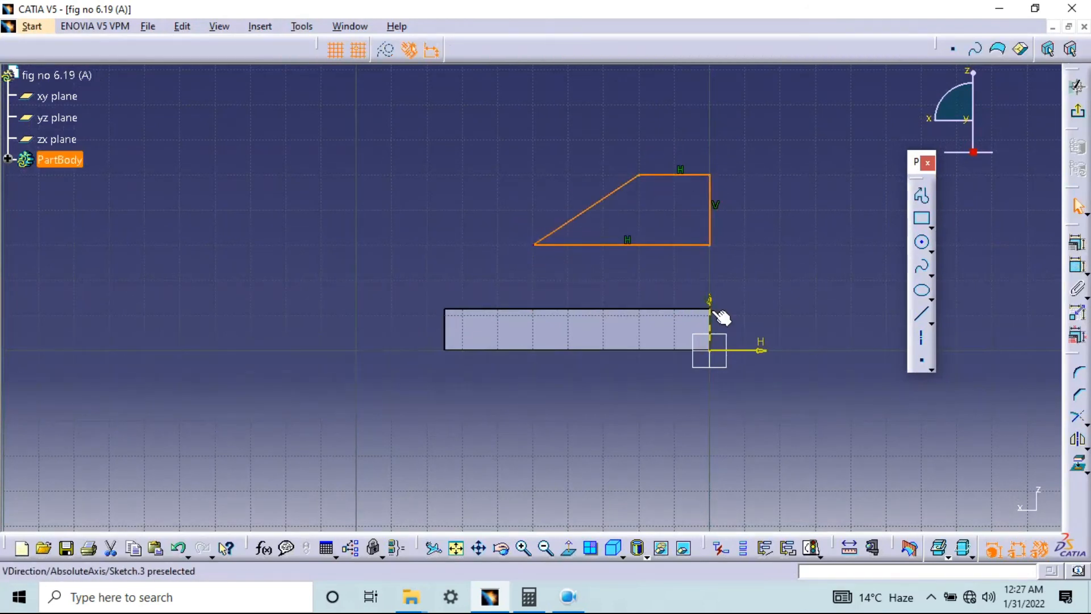
# Add a length dimension to the profile's short top edge and delete it again
pyautogui.click(1078, 265)
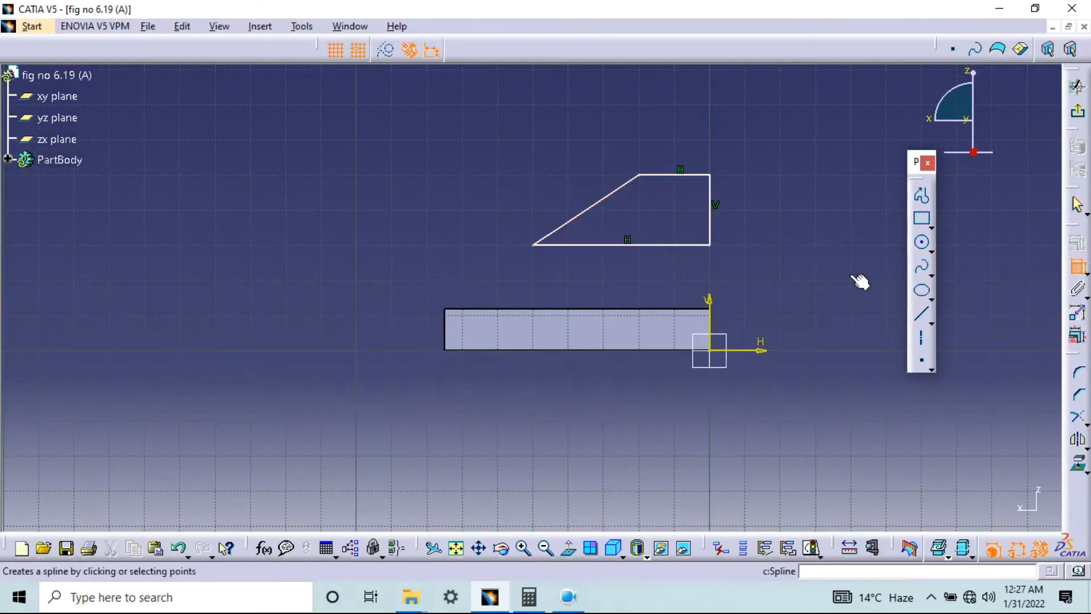
pyautogui.click(700, 176)
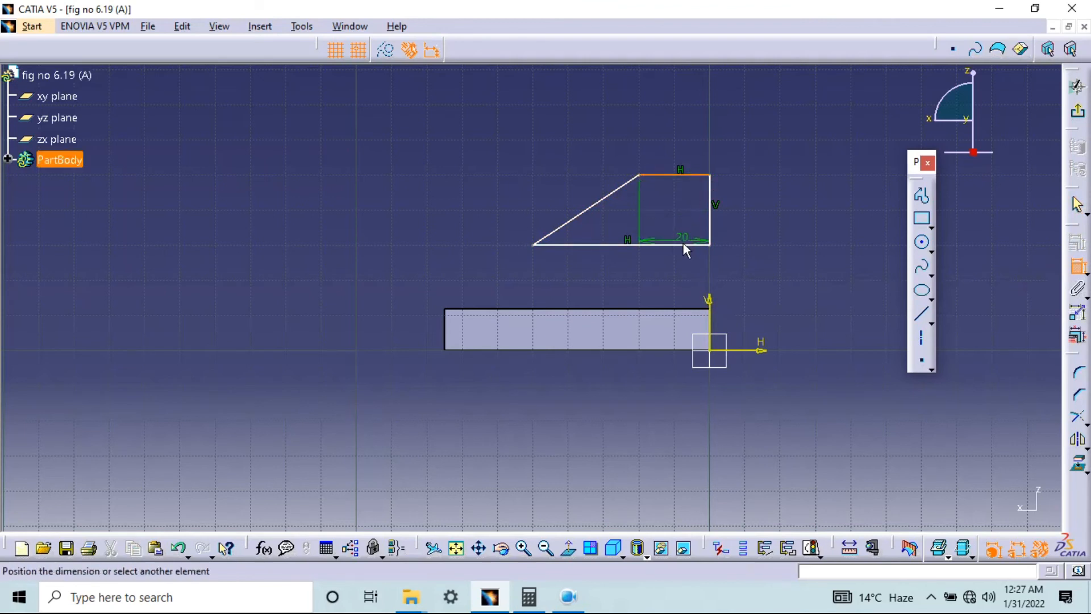
pyautogui.click(692, 251)
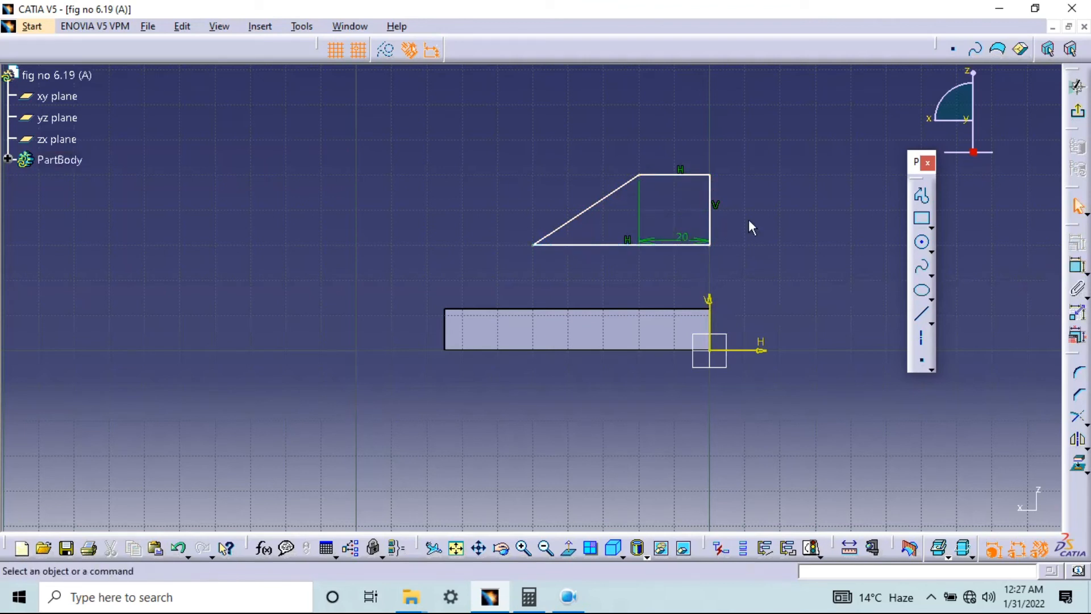
pyautogui.click(682, 244)
pyautogui.press('Delete')
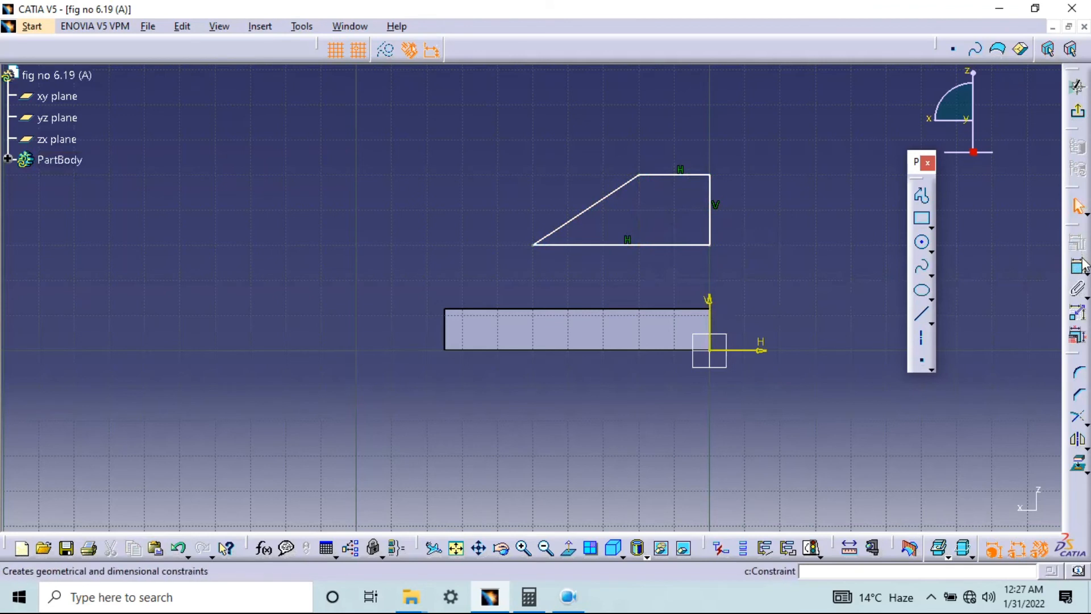
# Dimension the profile's height between its two horizontal edges and set it to 25 mm
pyautogui.click(705, 245)
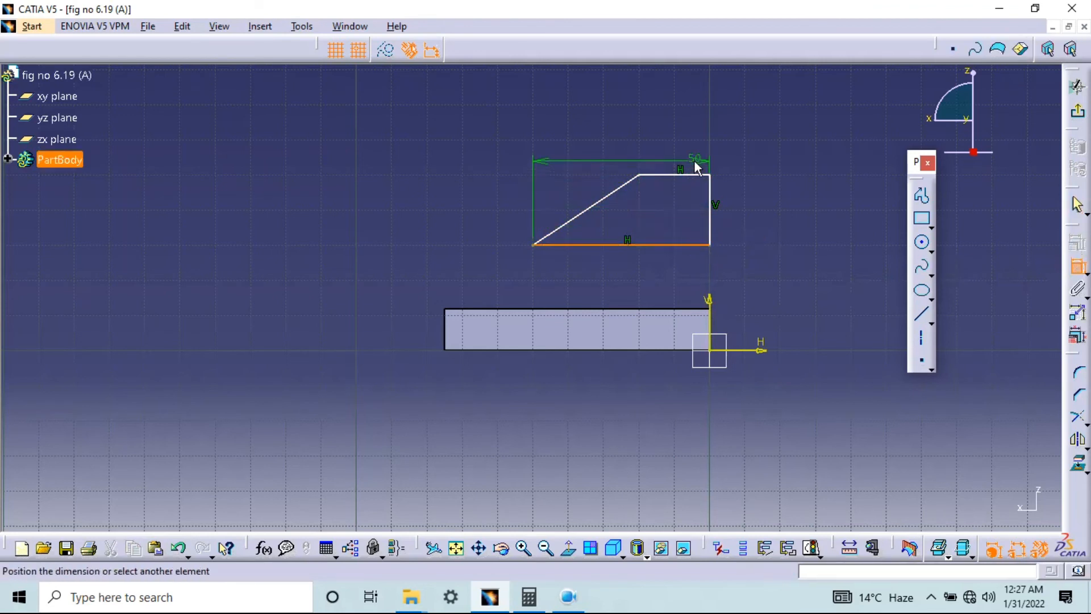
pyautogui.click(701, 175)
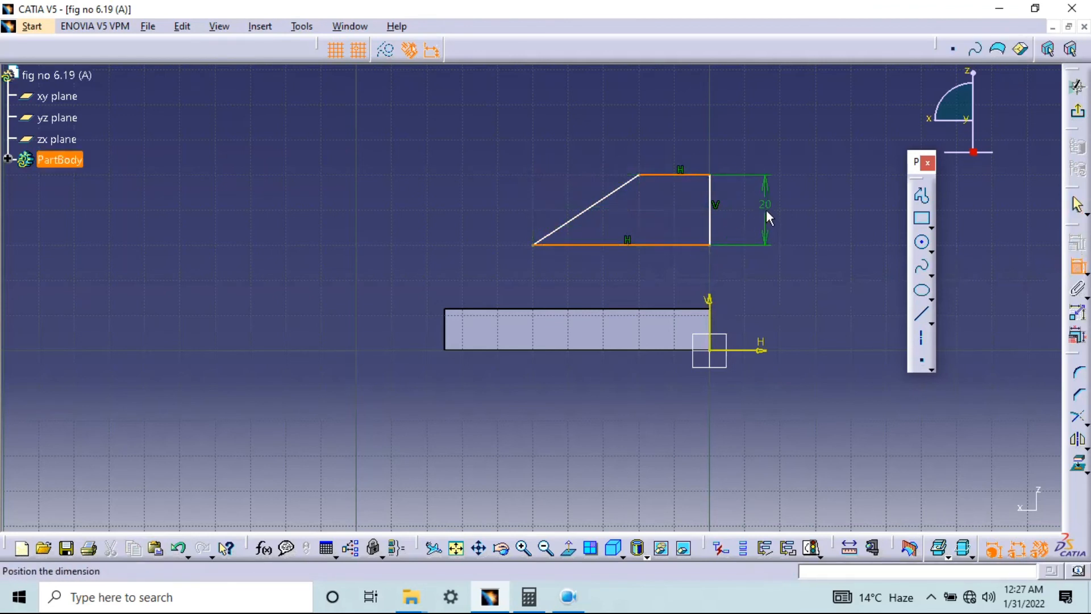
pyautogui.click(766, 209)
pyautogui.doubleClick(766, 209)
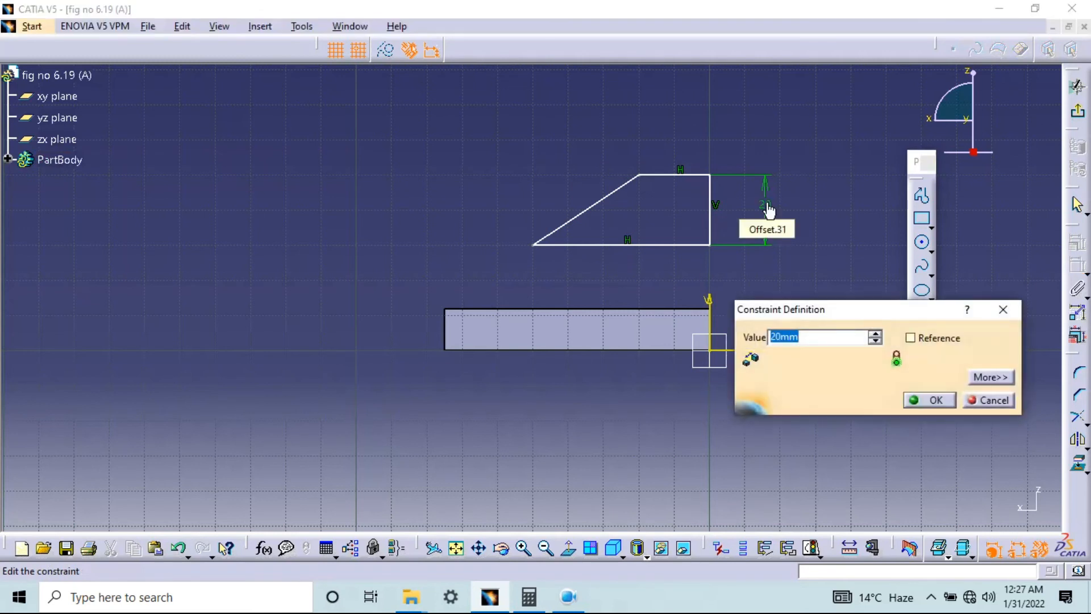
pyautogui.write('25')
pyautogui.press('Return')
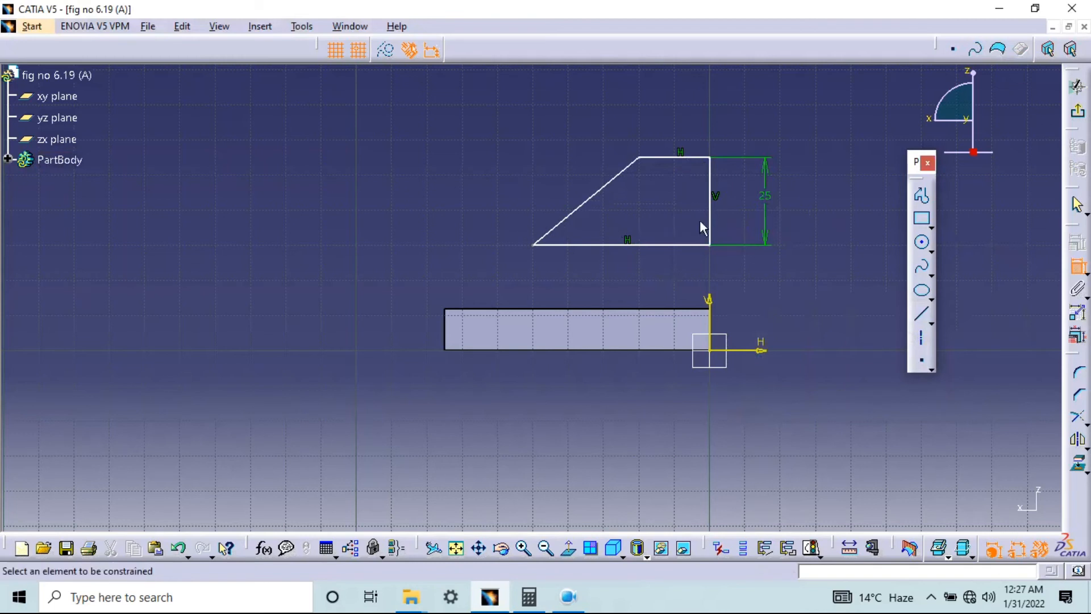
# Dimension the length of the sloped profile's long base edge and set it to 55 mm
pyautogui.click(662, 246)
pyautogui.press('Escape')
pyautogui.click(668, 246)
pyautogui.click(654, 267)
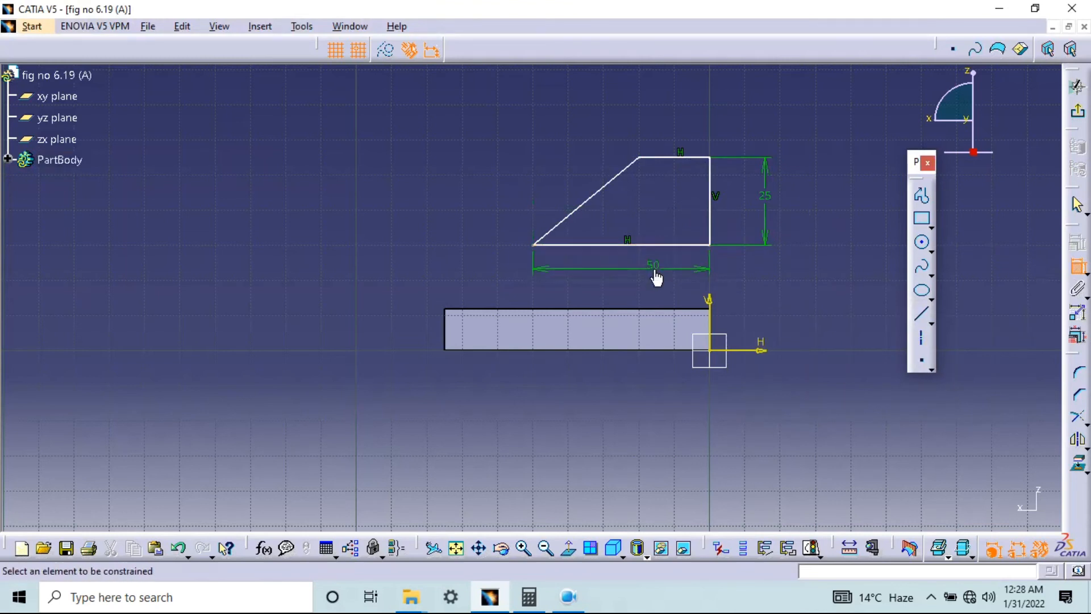
pyautogui.doubleClick(654, 265)
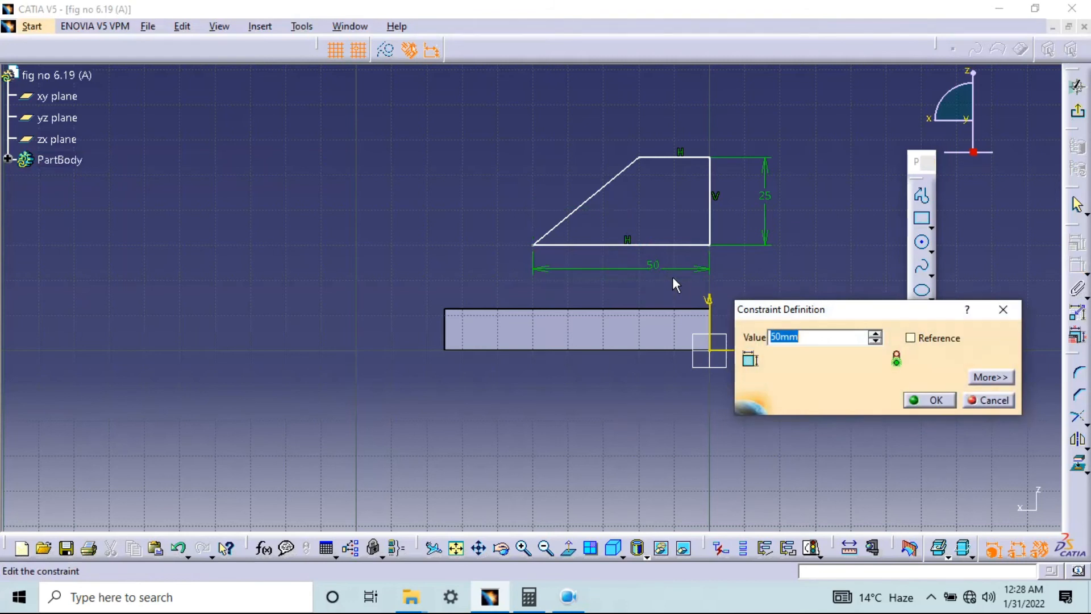
pyautogui.write('55')
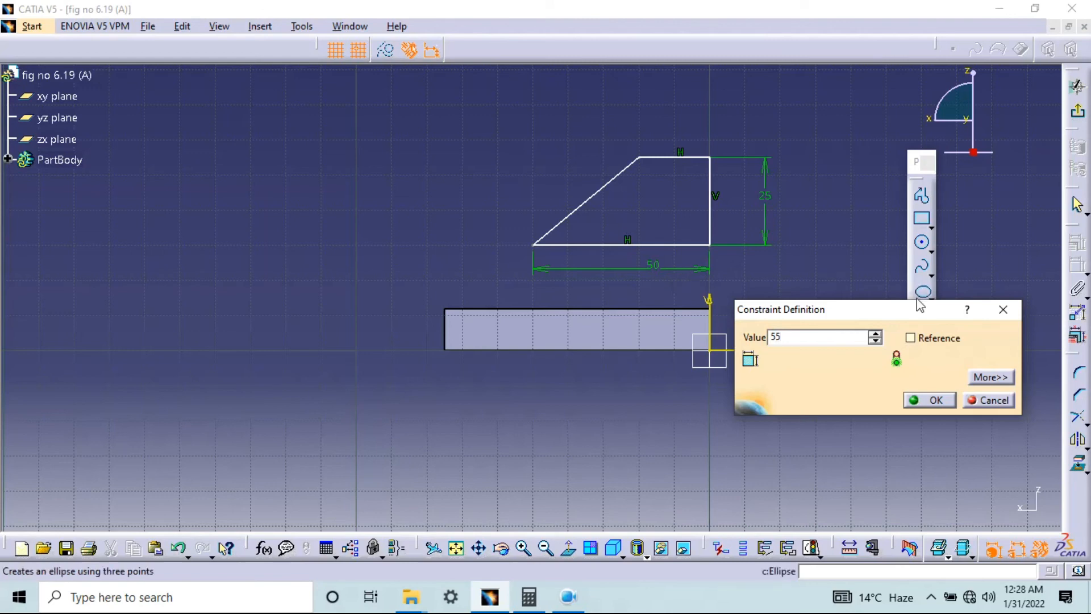
pyautogui.click(937, 401)
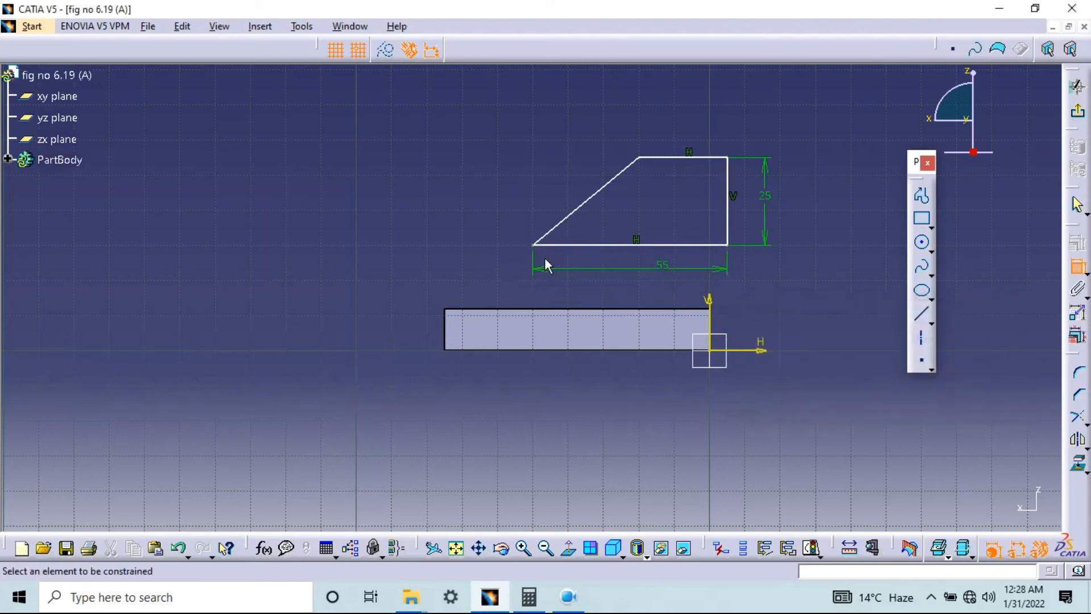
# Add an angle dimension between the profile's sloped edge and its short horizontal upper edge
pyautogui.moveTo(765, 295)
pyautogui.keyDown('ctrl'); pyautogui.mouseDown(button='middle')
pyautogui.moveTo(793, 248)
pyautogui.moveTo(612, 310)
pyautogui.moveTo(602, 277)
pyautogui.mouseUp(button='middle'); pyautogui.keyUp('ctrl')
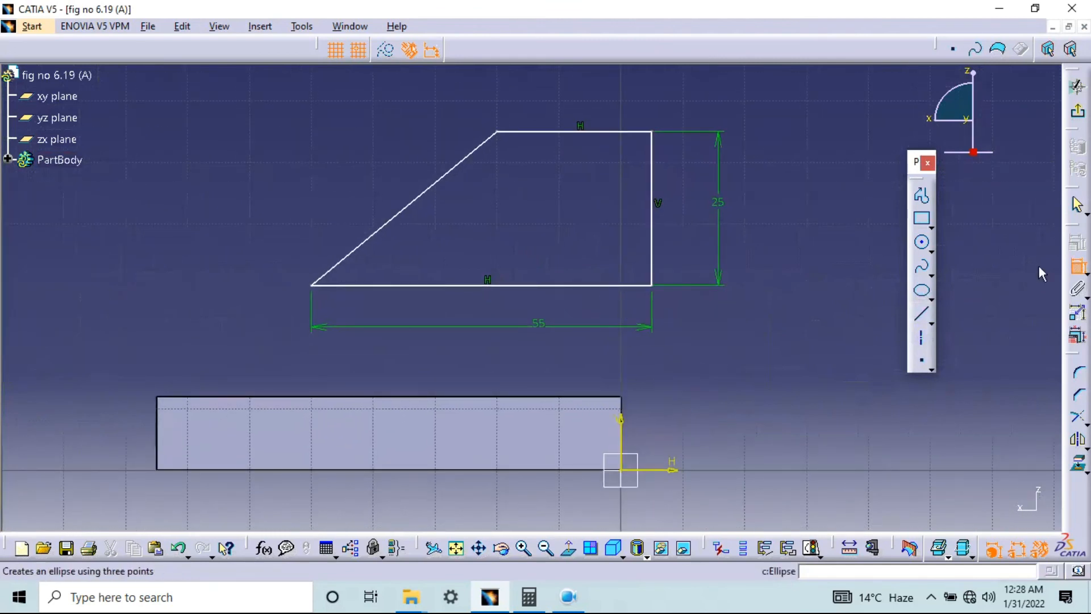
pyautogui.click(1076, 273)
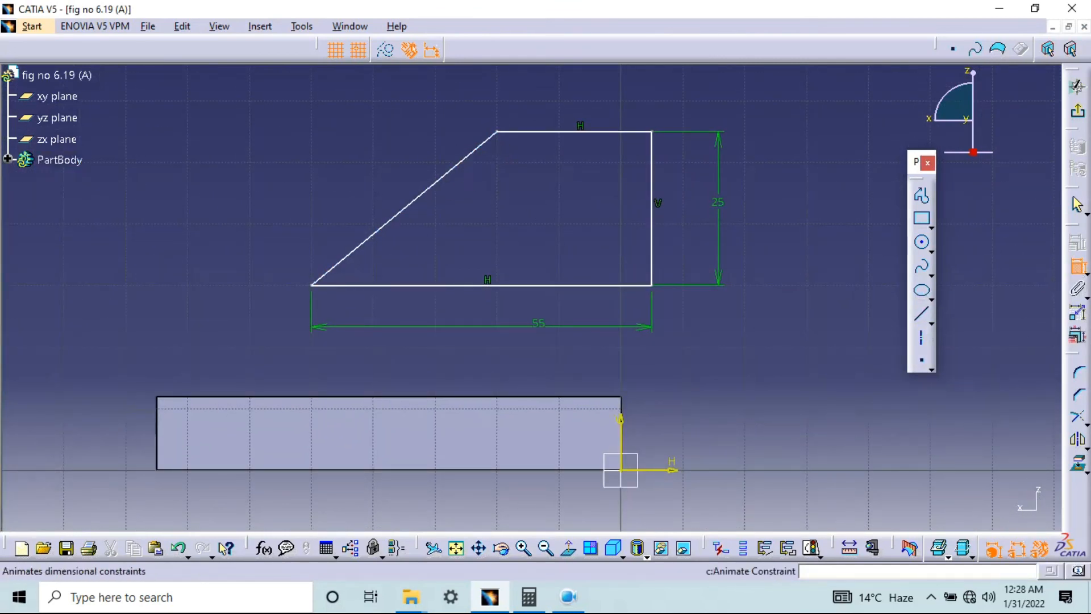
pyautogui.click(485, 146)
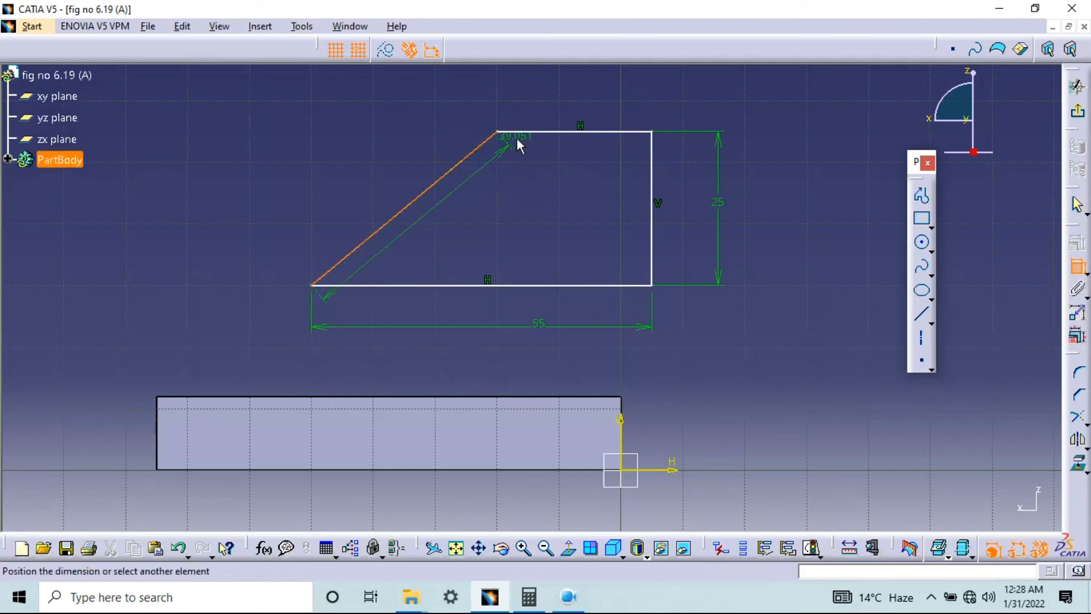
pyautogui.click(560, 132)
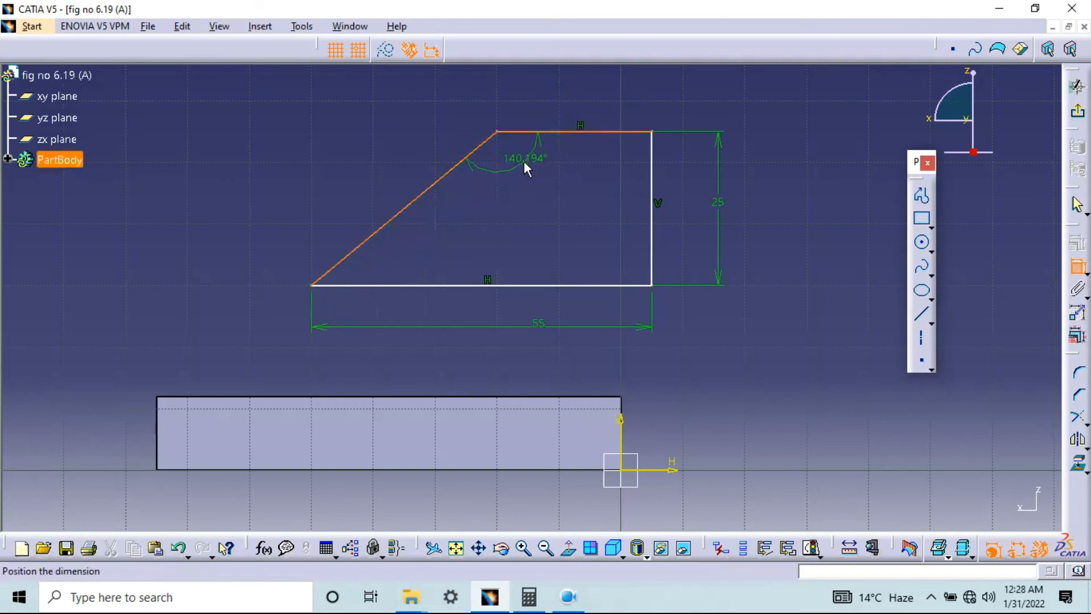
pyautogui.press('Escape')
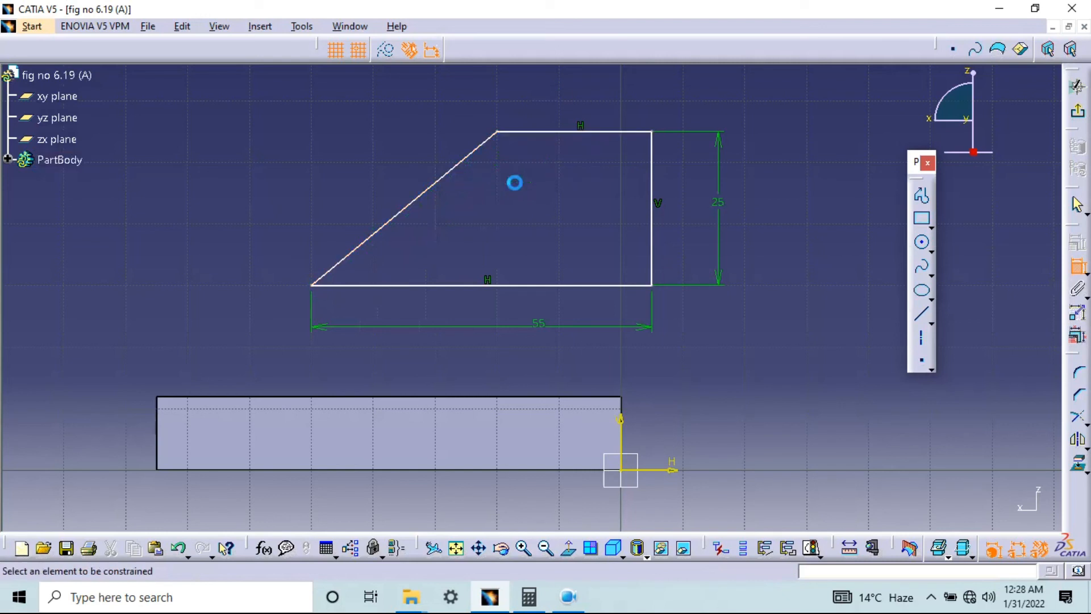
pyautogui.click(547, 131)
pyautogui.click(481, 157)
pyautogui.click(524, 192)
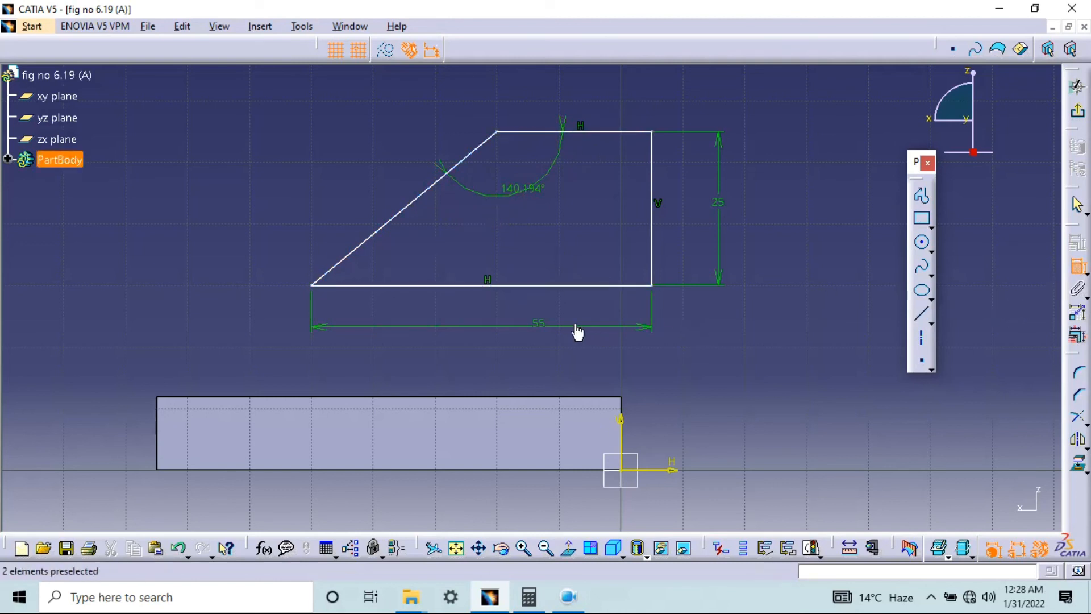
# Dimension the offset between the profile's base edge and the block's upper edge and set it to 0
pyautogui.click(516, 284)
pyautogui.click(506, 397)
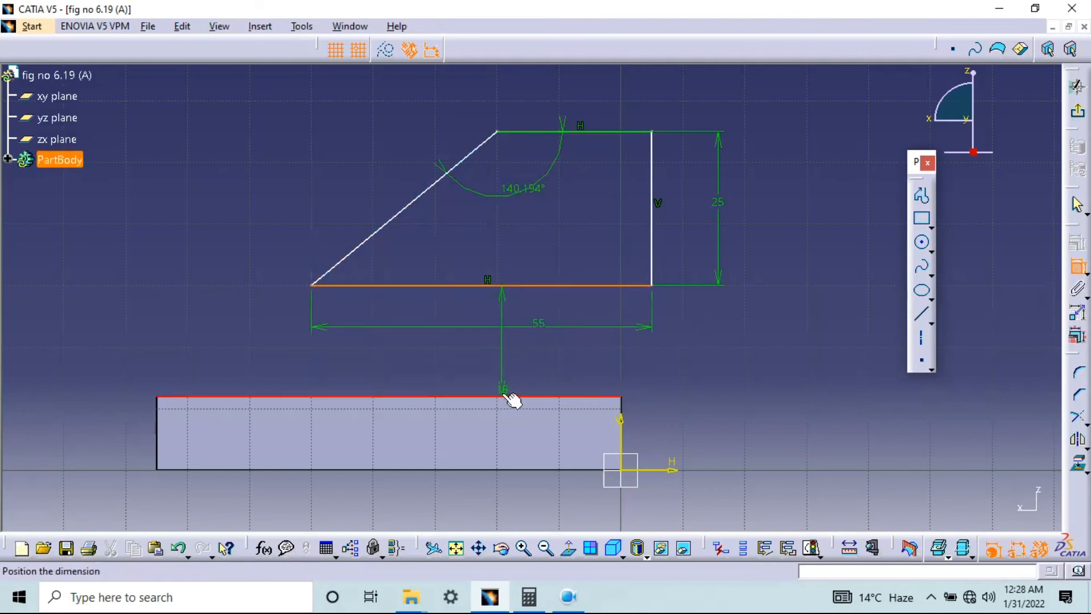
pyautogui.click(705, 413)
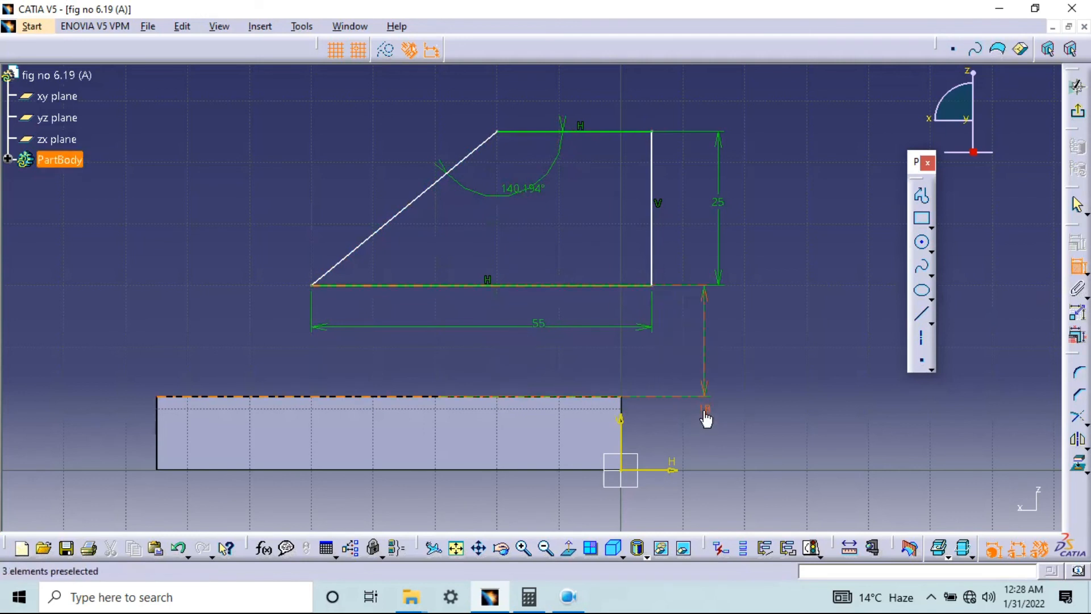
pyautogui.doubleClick(705, 408)
pyautogui.write('0mm')
pyautogui.press('Return')
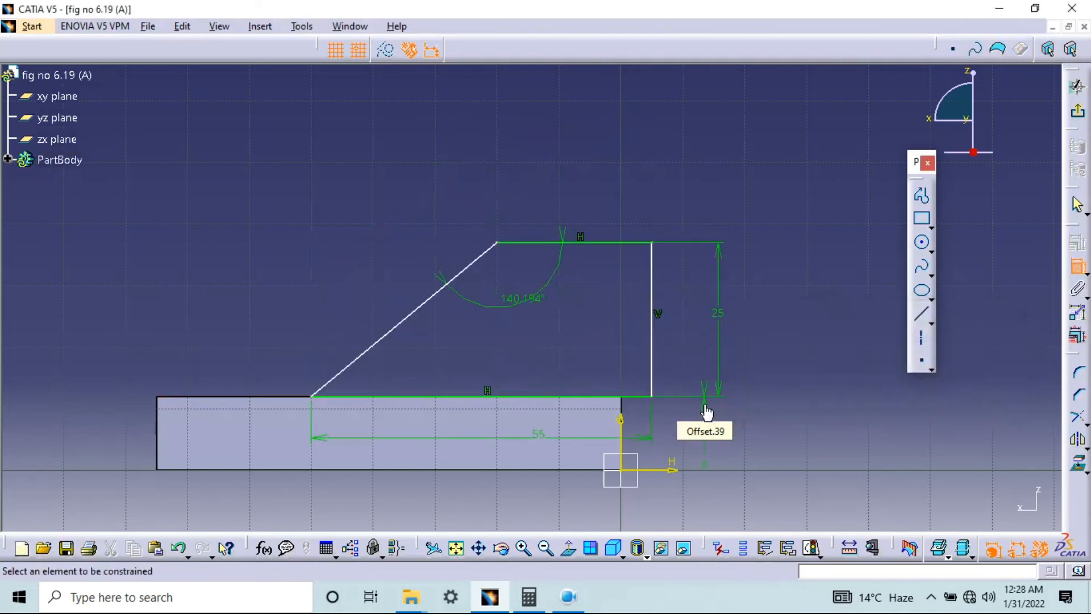
# Constrain the profile's vertical edge to the sketch's V axis with an offset dimension of 0
pyautogui.click(652, 317)
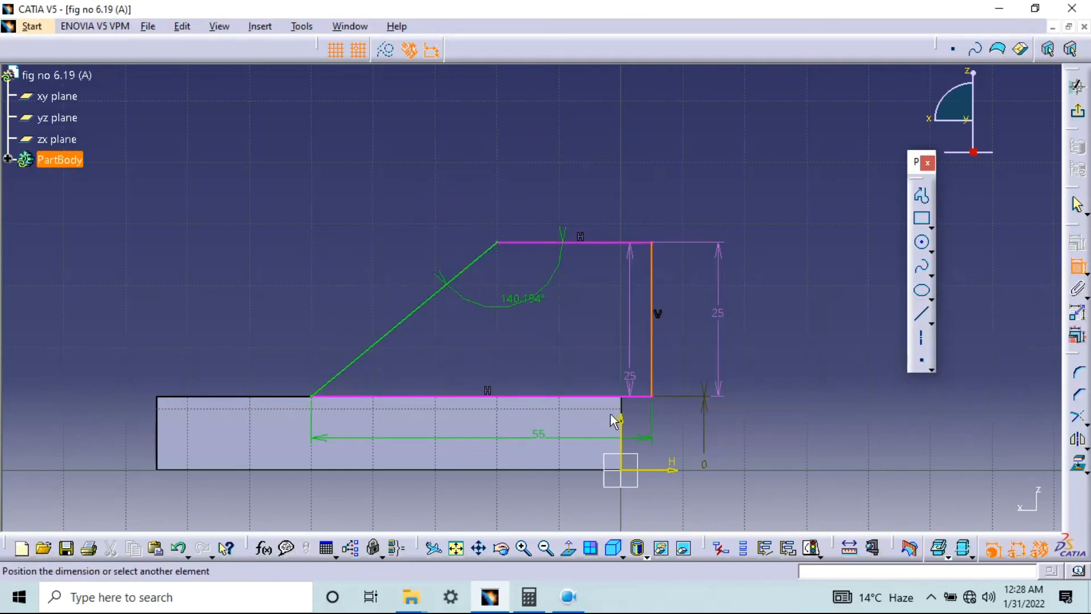
pyautogui.click(623, 435)
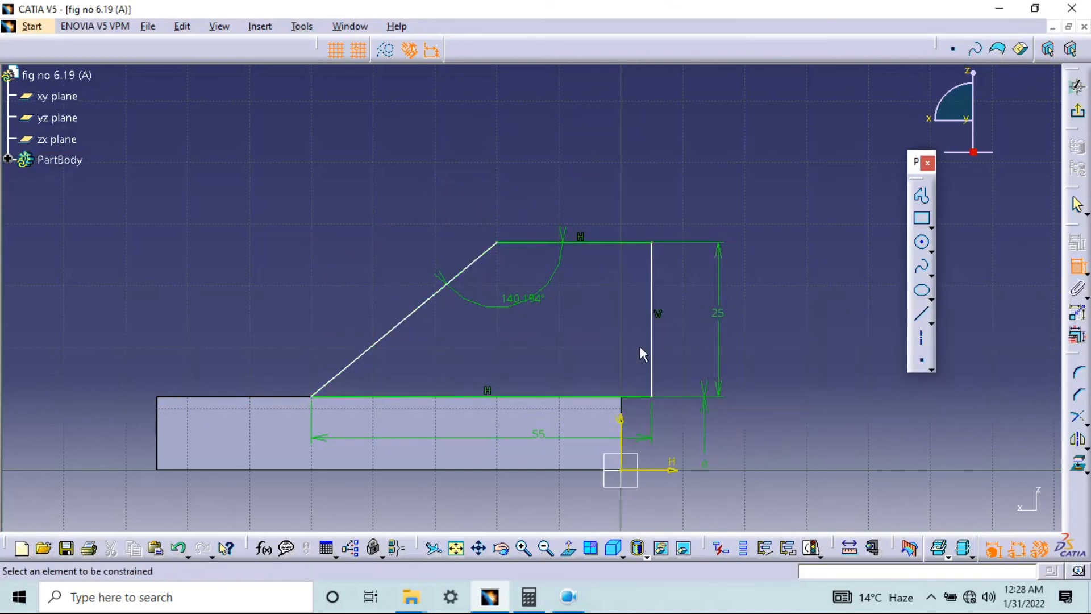
pyautogui.click(1078, 265)
pyautogui.click(654, 310)
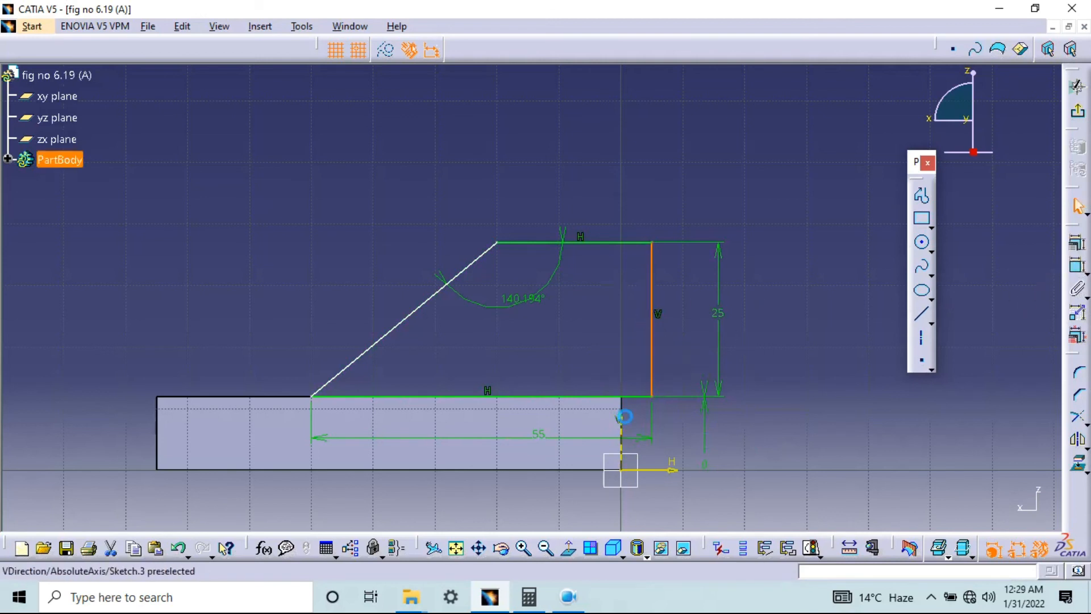
pyautogui.click(622, 441)
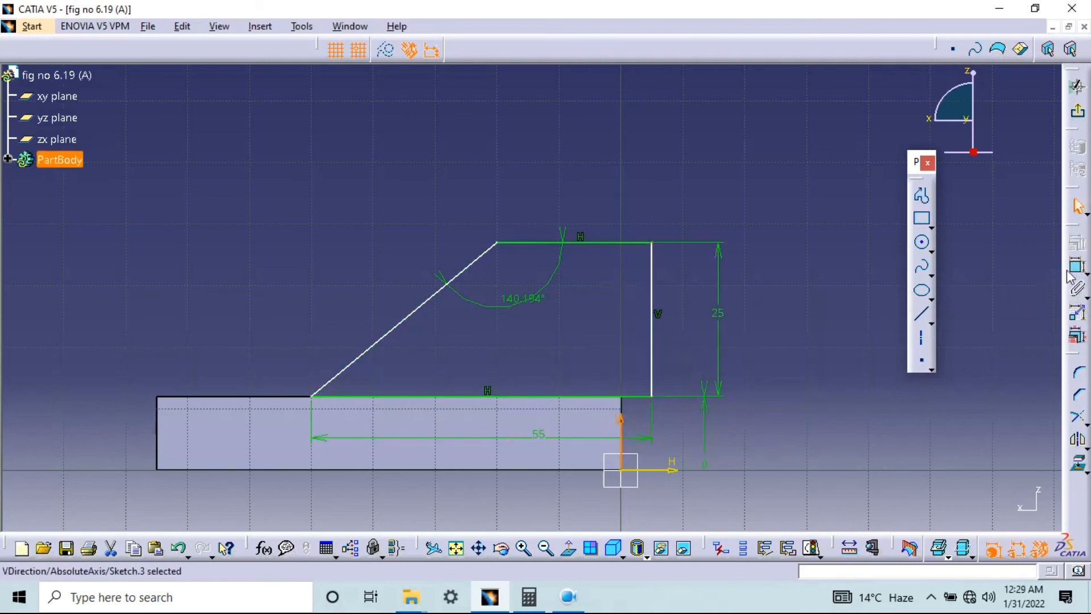
pyautogui.click(1078, 265)
pyautogui.click(653, 293)
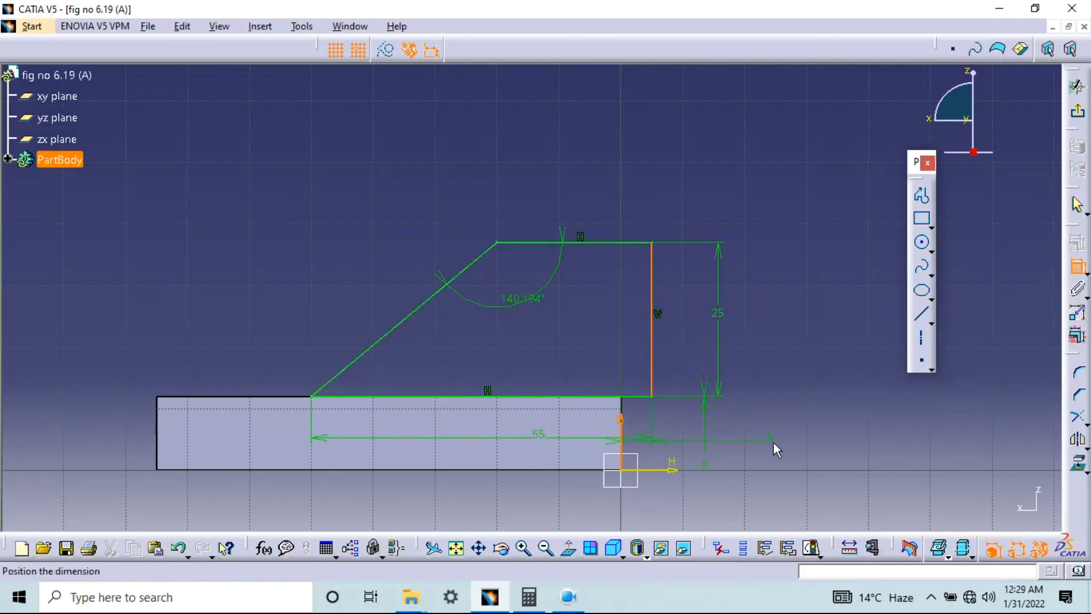
pyautogui.click(781, 452)
pyautogui.doubleClick(778, 449)
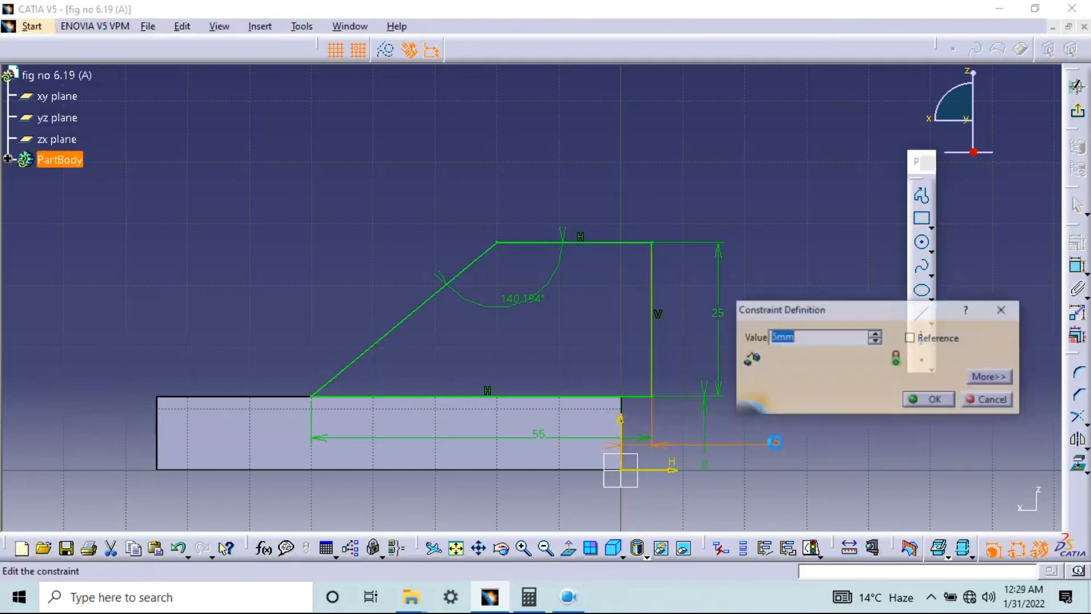
pyautogui.press('Return')
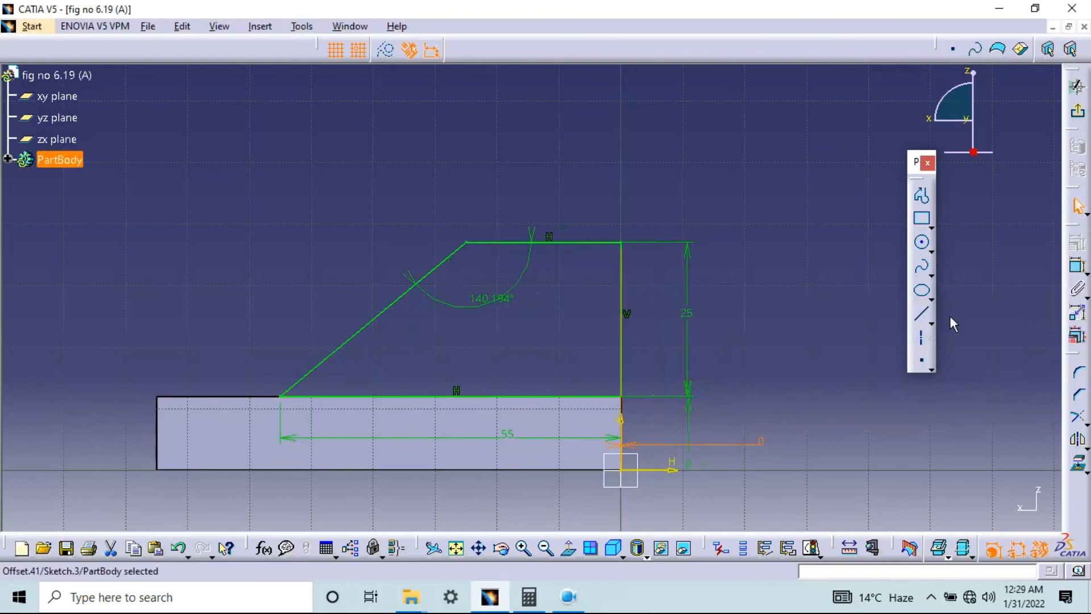
# Exit the sketch and start a pad of the sloped profile with a length of 25 mm
pyautogui.click(1077, 111)
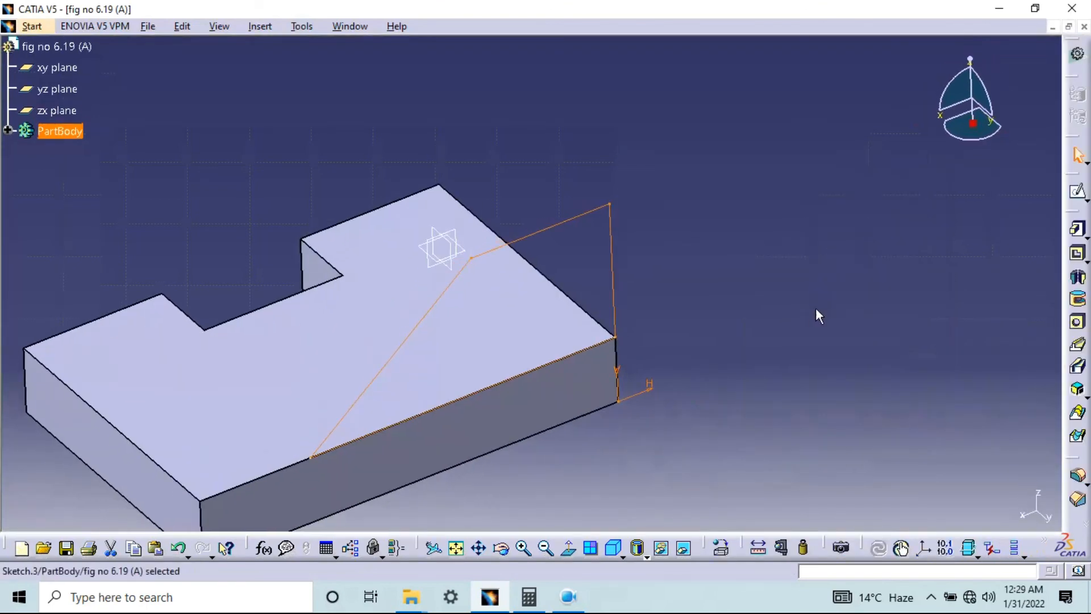
pyautogui.moveTo(548, 402); pyautogui.dragTo(795, 300, button='middle')
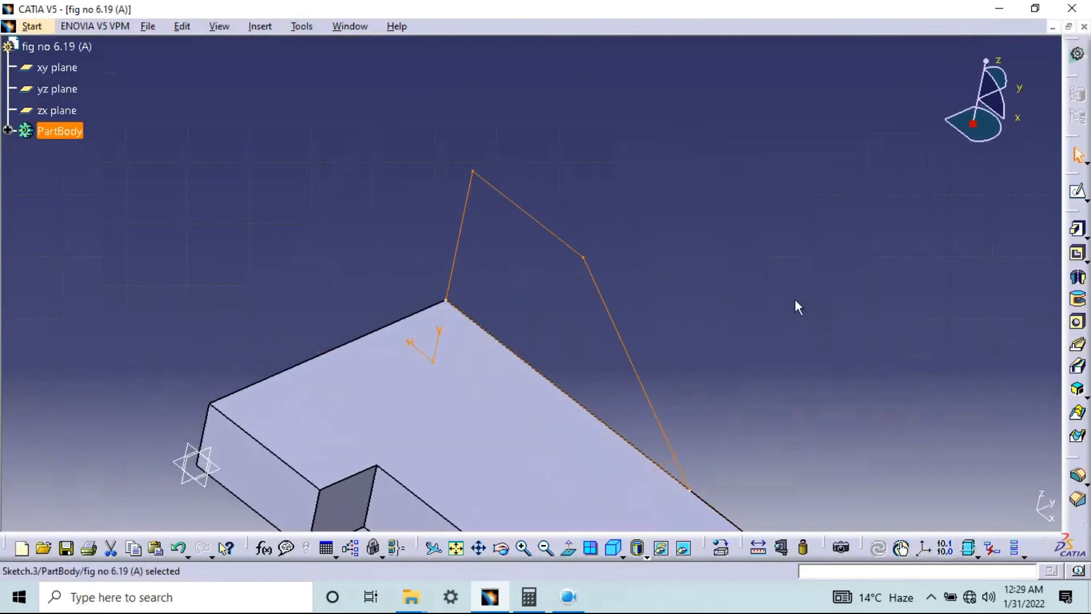
pyautogui.moveTo(769, 395); pyautogui.dragTo(779, 273, button='middle')
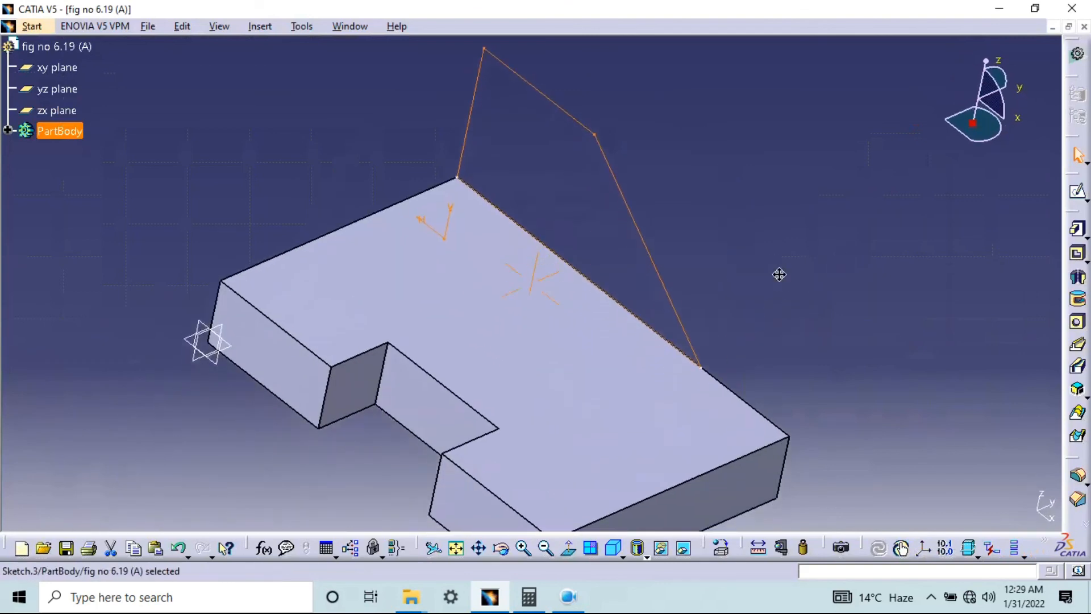
pyautogui.click(1087, 234)
pyautogui.click(1032, 255)
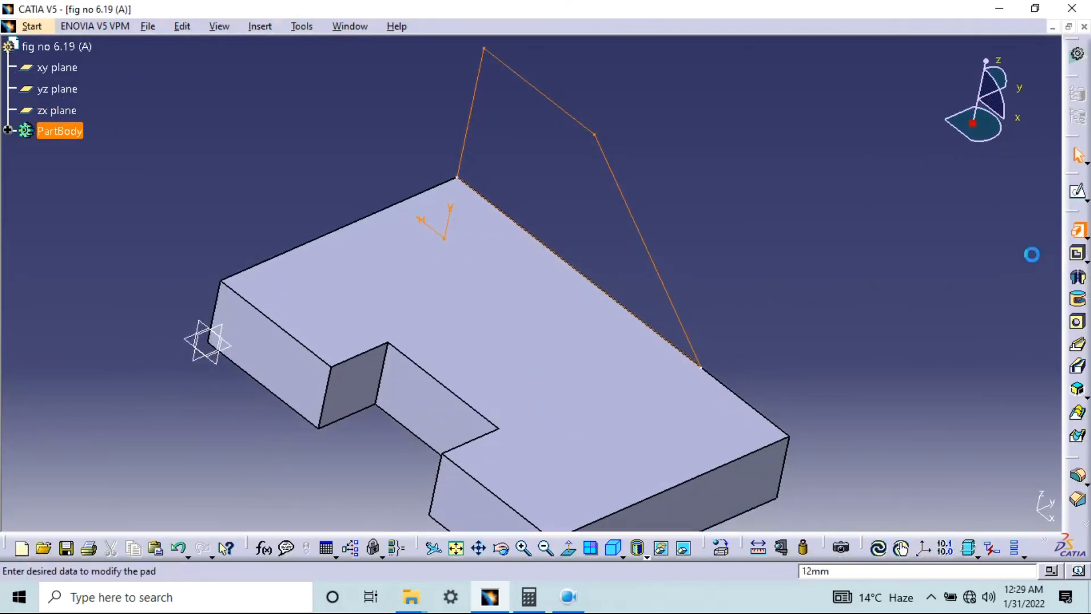
pyautogui.moveTo(813, 144); pyautogui.dragTo(967, 99)
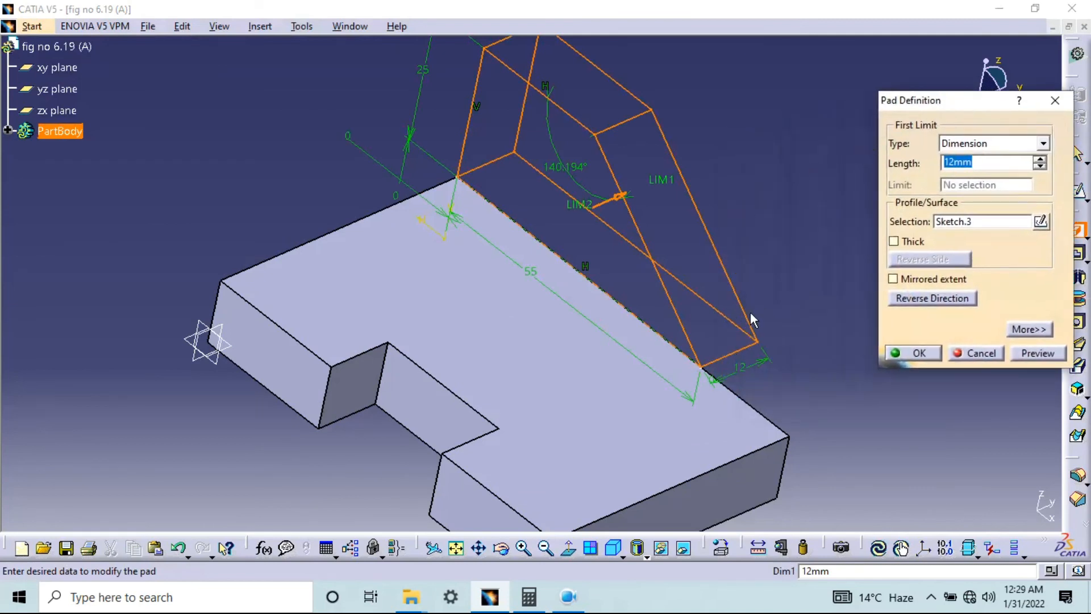
pyautogui.write('25')
pyautogui.click(1038, 353)
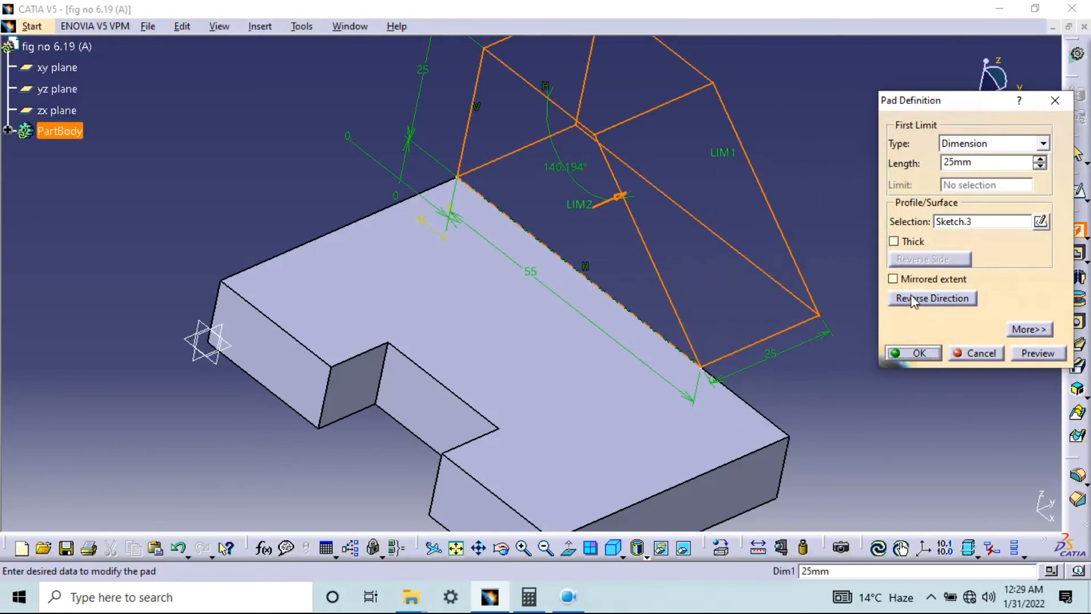
# Try the mirrored extent and thick options on the pad and switch both off again
pyautogui.click(894, 279)
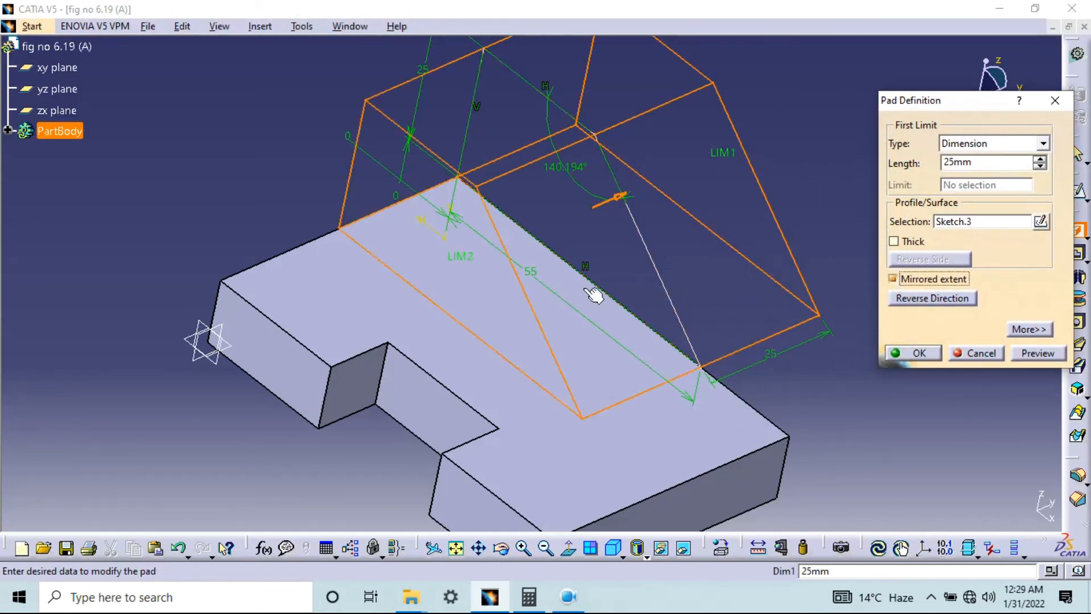
pyautogui.click(893, 279)
pyautogui.click(894, 241)
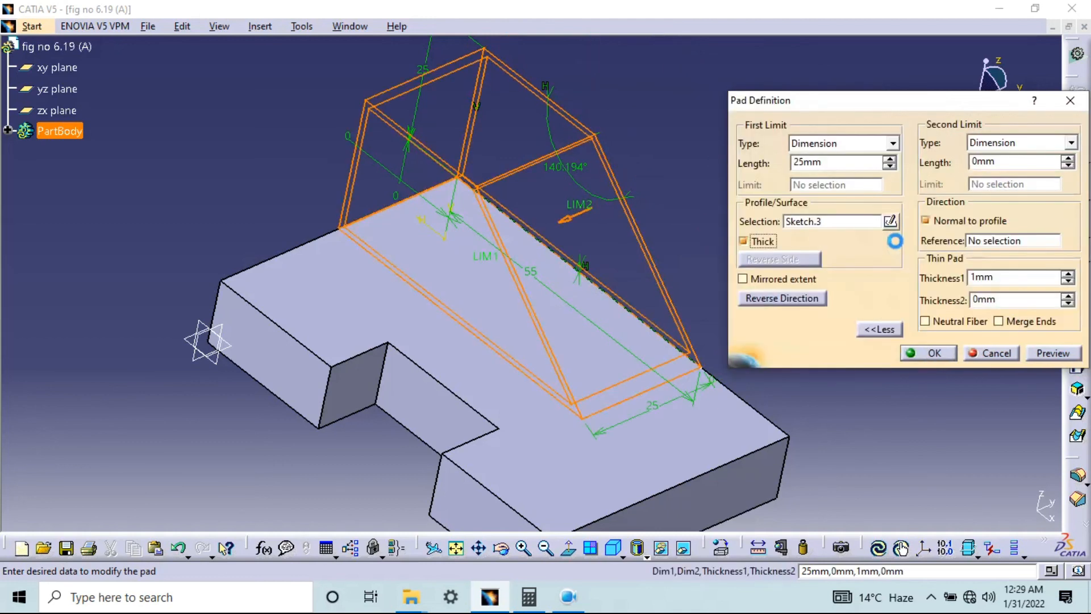
pyautogui.click(751, 243)
pyautogui.click(752, 243)
pyautogui.click(747, 242)
pyautogui.click(768, 281)
pyautogui.click(770, 299)
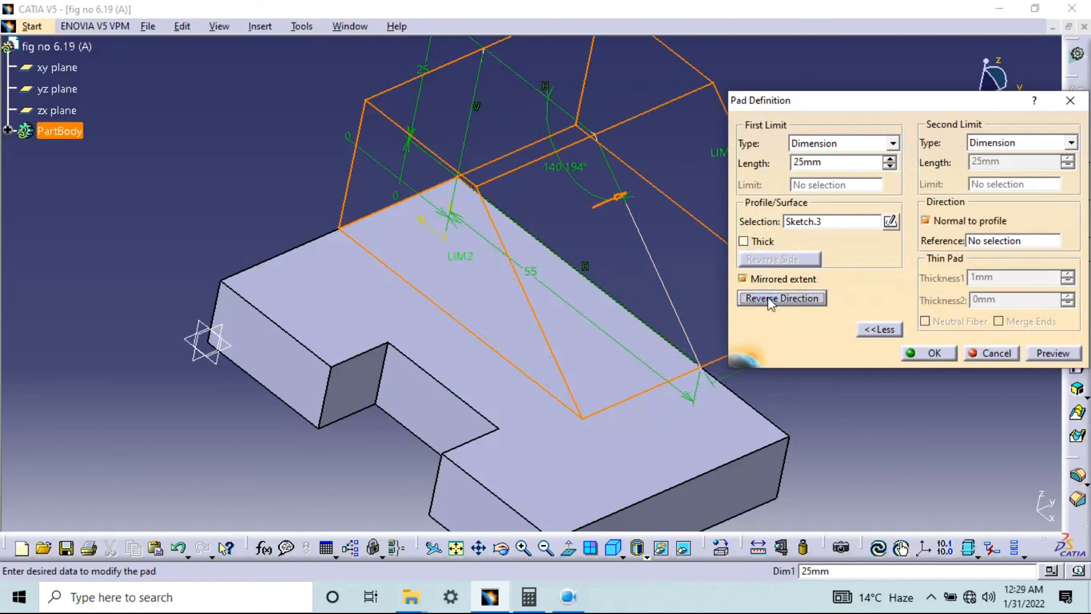
pyautogui.click(764, 279)
# Reverse the pad's direction so that it extends over the notched base, and create the pad
pyautogui.click(766, 297)
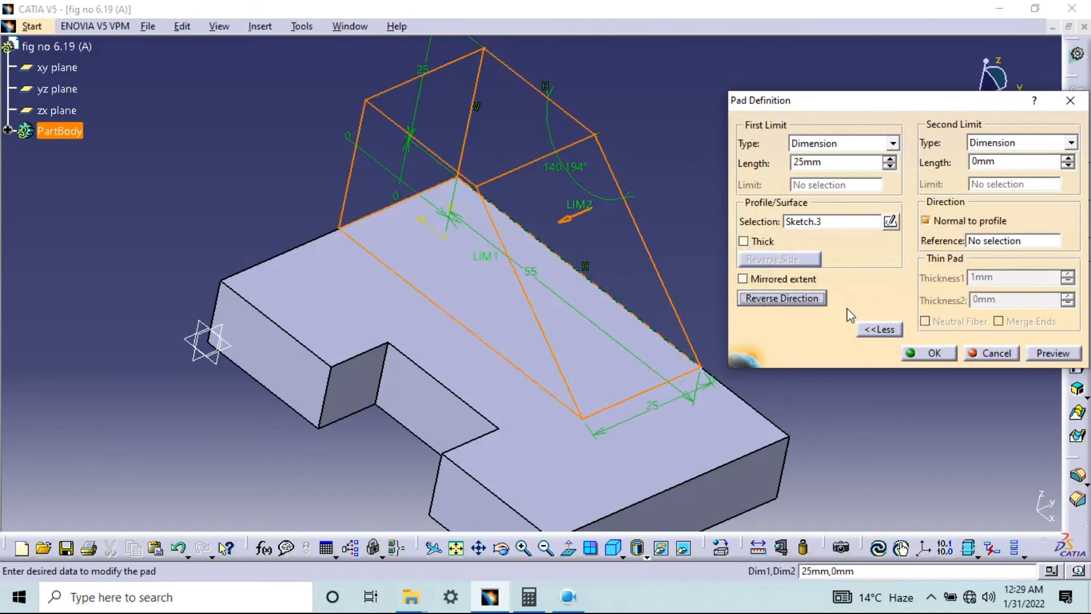
pyautogui.moveTo(824, 162); pyautogui.dragTo(724, 180)
pyautogui.click(1044, 353)
pyautogui.click(928, 353)
pyautogui.moveTo(614, 348); pyautogui.dragTo(623, 305, button='middle')
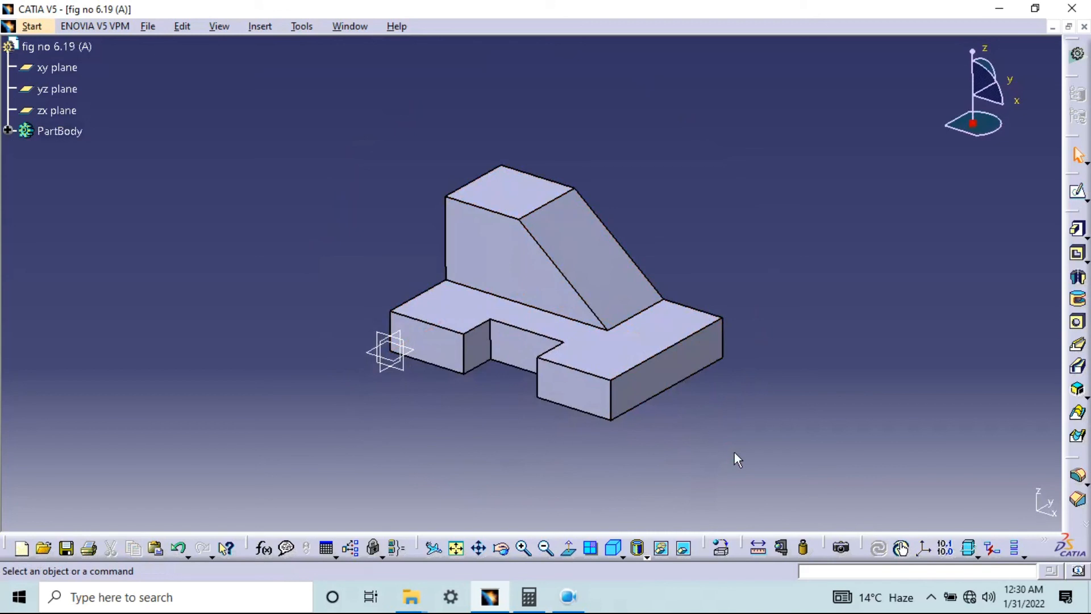
# Create a Drafting drawing of the part with the automatic all-views layout, ISO standard, A0 format, scale 1:1
pyautogui.click(32, 27)
pyautogui.moveTo(117, 91)
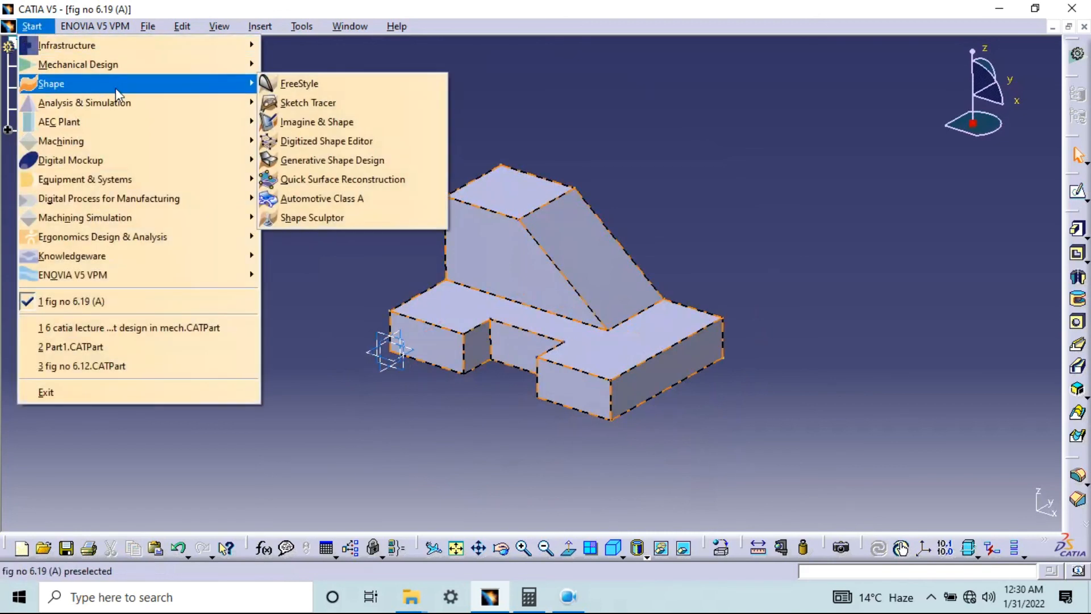
pyautogui.moveTo(126, 63)
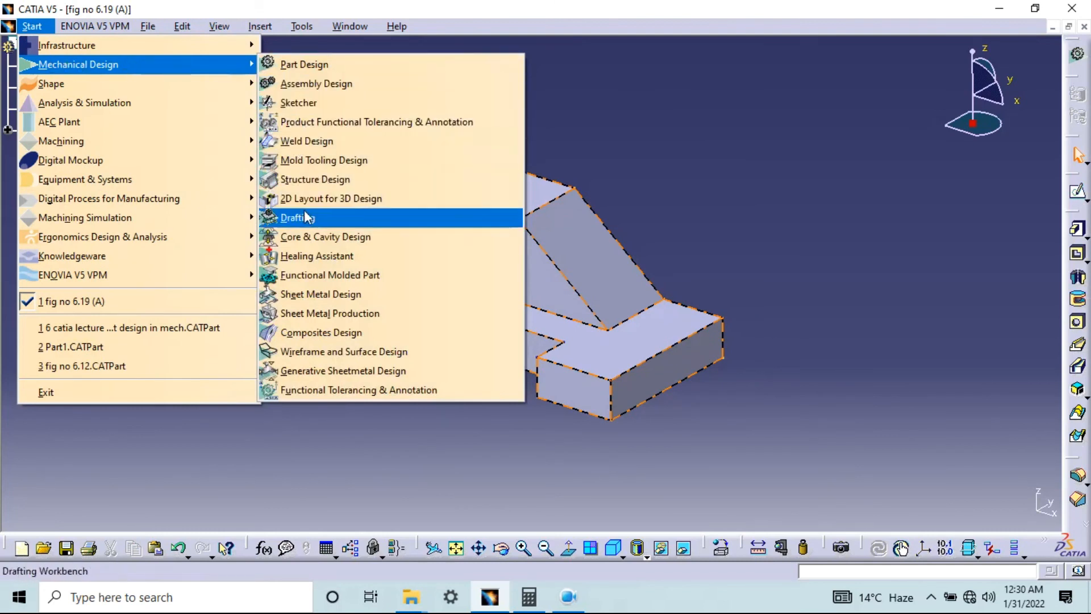
pyautogui.click(321, 220)
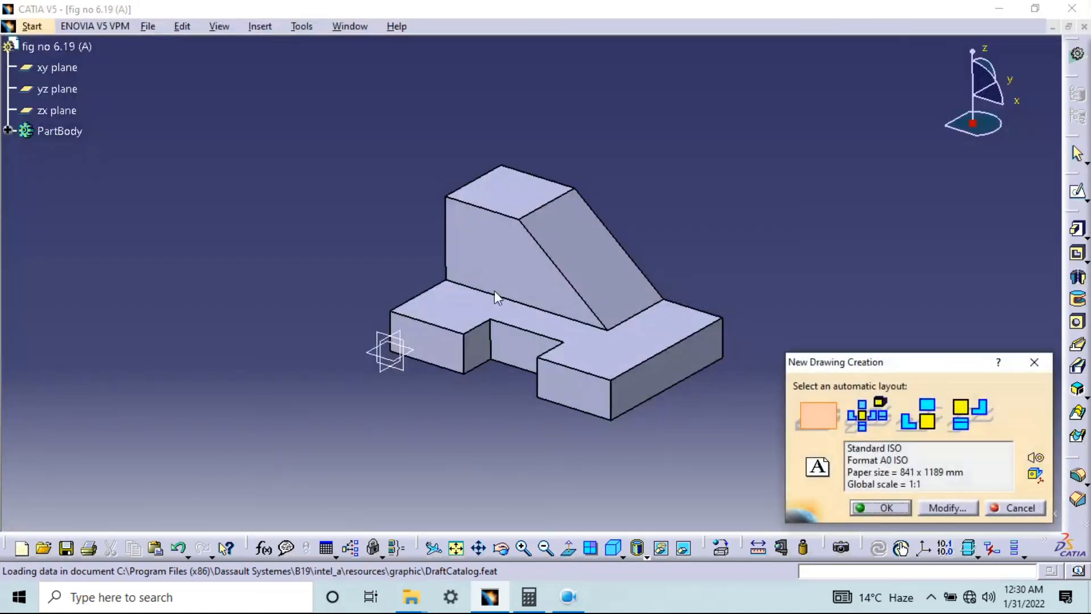
pyautogui.click(875, 416)
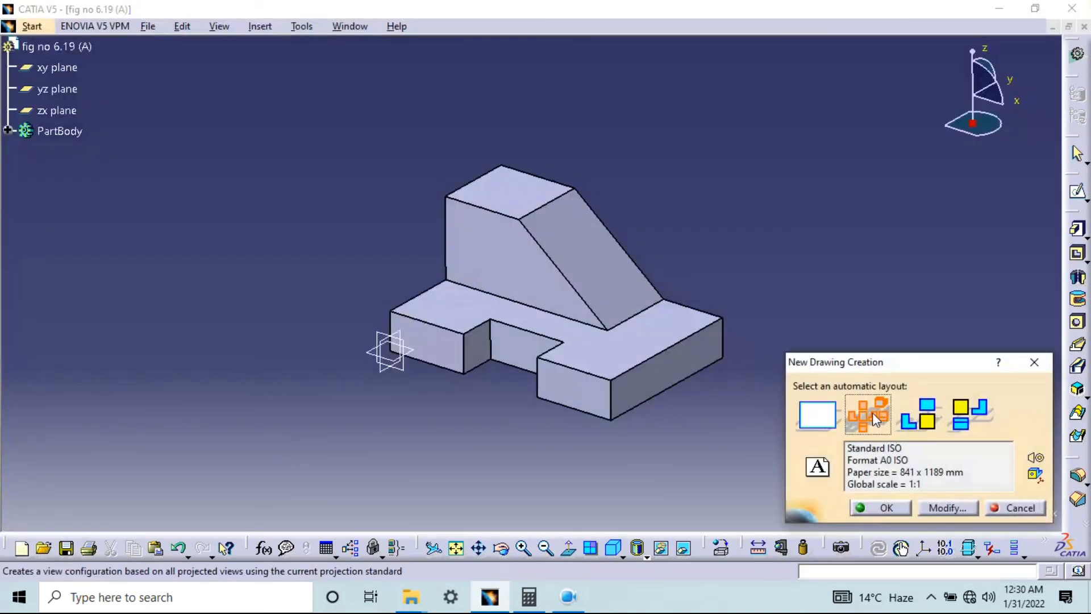
pyautogui.click(881, 508)
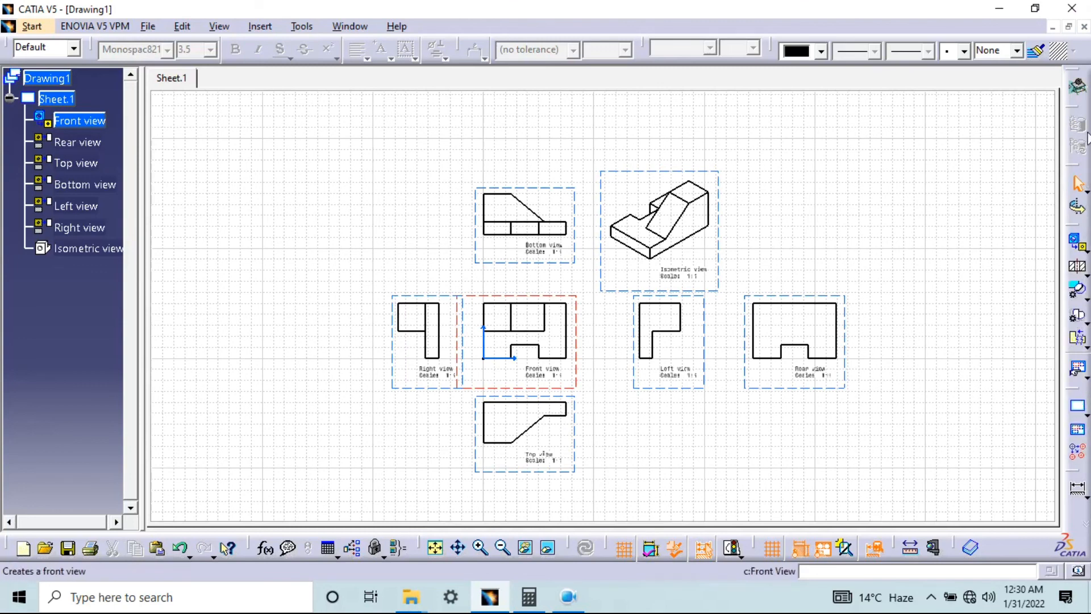
# Minimise the drawing window, maximise the part window and examine the finished solid from several angles
pyautogui.moveTo(725, 393); pyautogui.dragTo(693, 328, button='middle')
pyautogui.click(1052, 26)
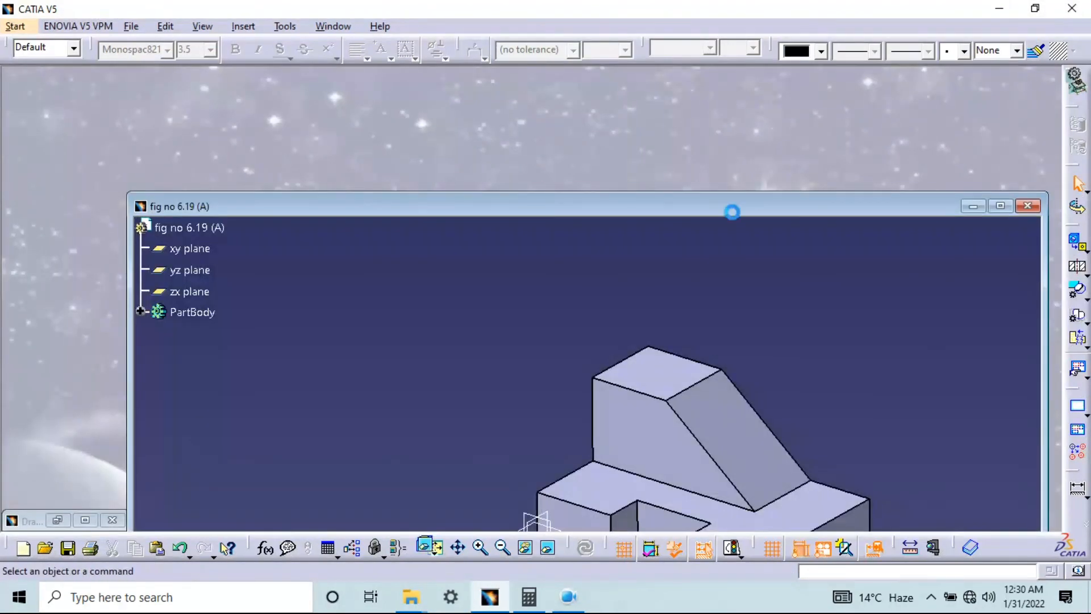
pyautogui.click(1000, 177)
pyautogui.moveTo(680, 295); pyautogui.dragTo(781, 308, button='middle')
pyautogui.moveTo(650, 331); pyautogui.dragTo(499, 286, button='middle')
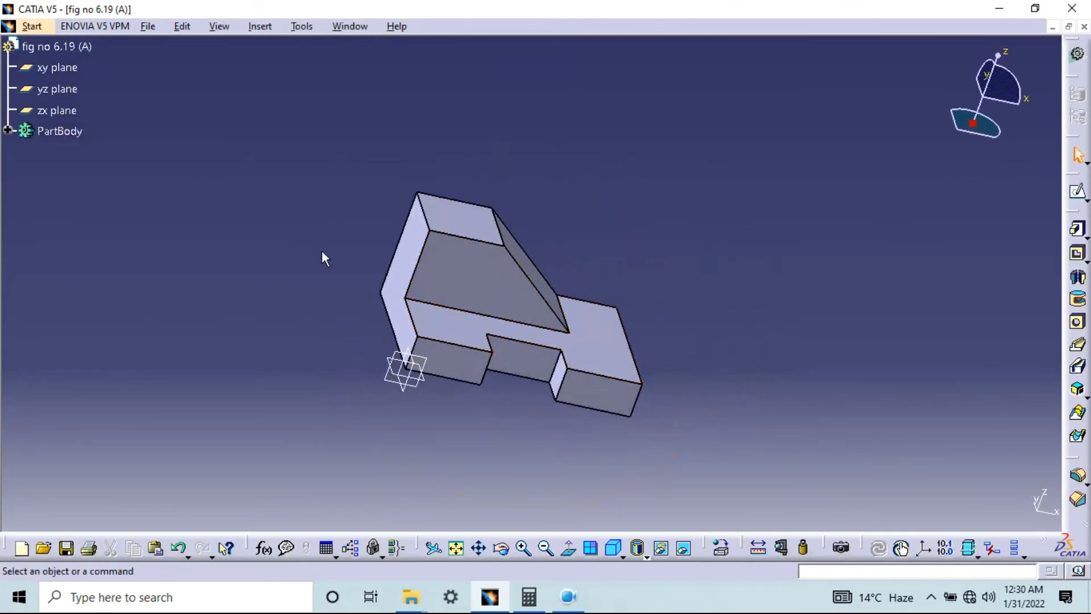
pyautogui.moveTo(416, 281)
pyautogui.mouseDown(button='middle')
pyautogui.moveTo(565, 292)
pyautogui.moveTo(463, 244)
pyautogui.moveTo(405, 284)
pyautogui.mouseUp(button='middle')
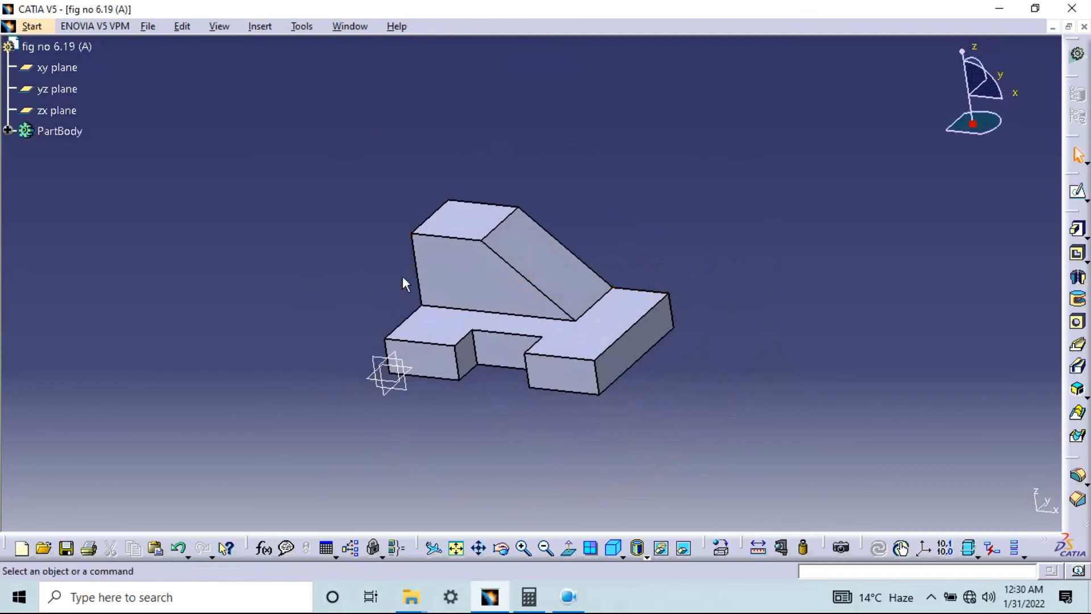
pyautogui.moveTo(552, 341); pyautogui.dragTo(502, 304, button='middle')
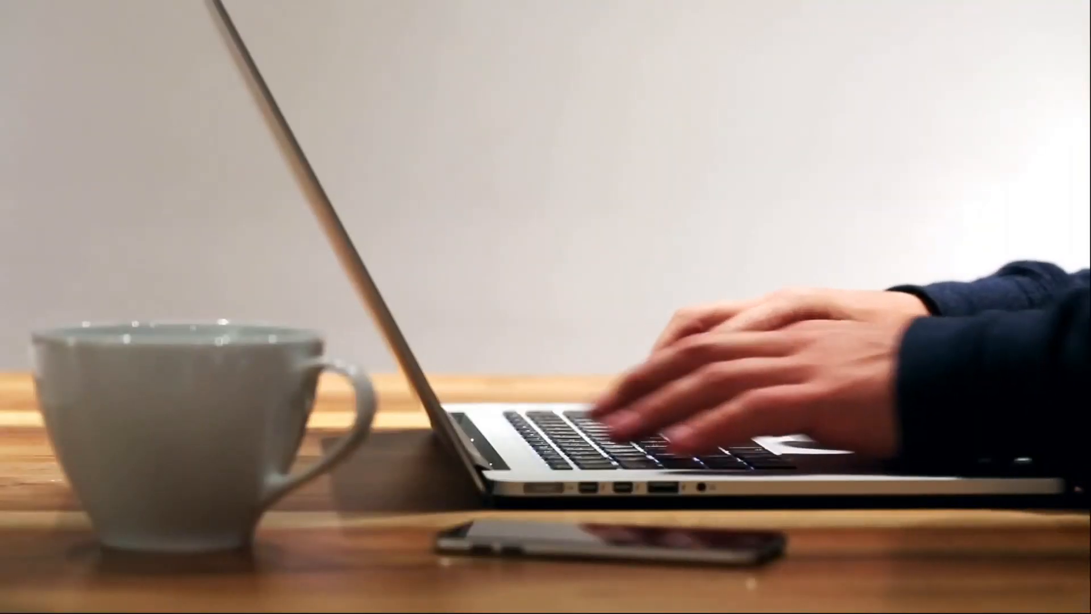